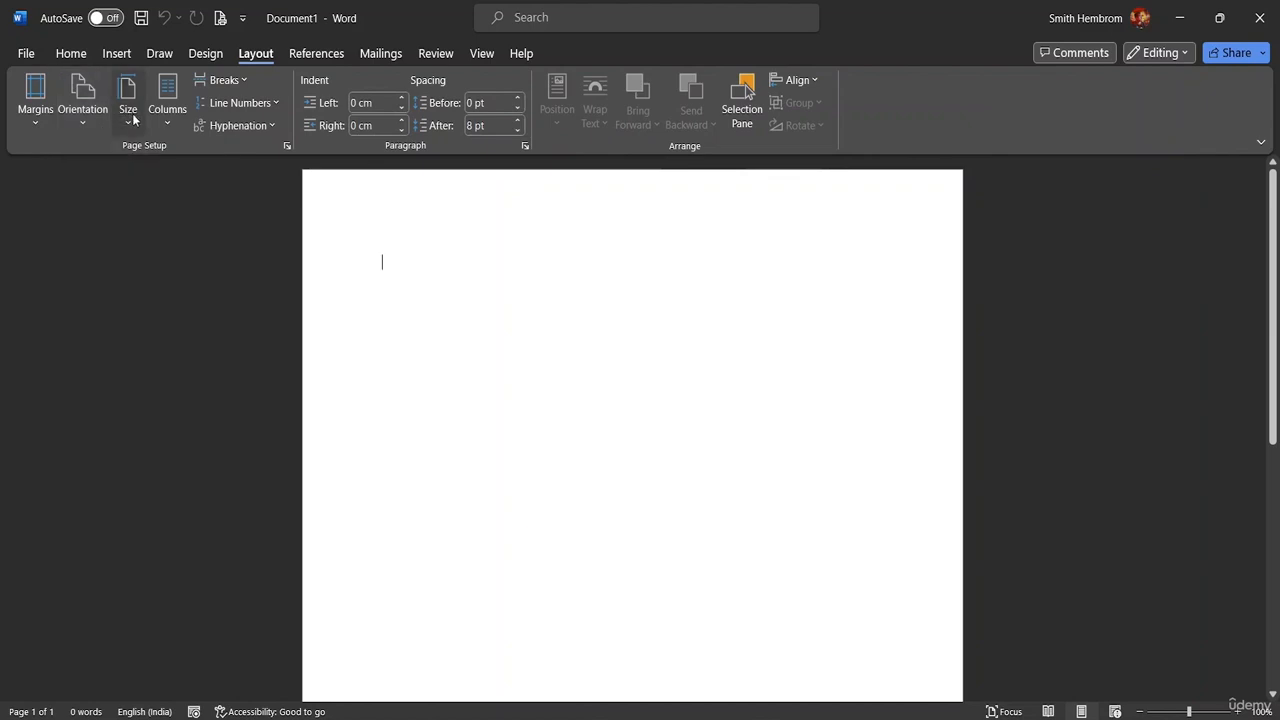
Choose a new paper size for the blank page and zoom out to see the whole page
{"action": "left_click", "coordinate": [130, 119]}
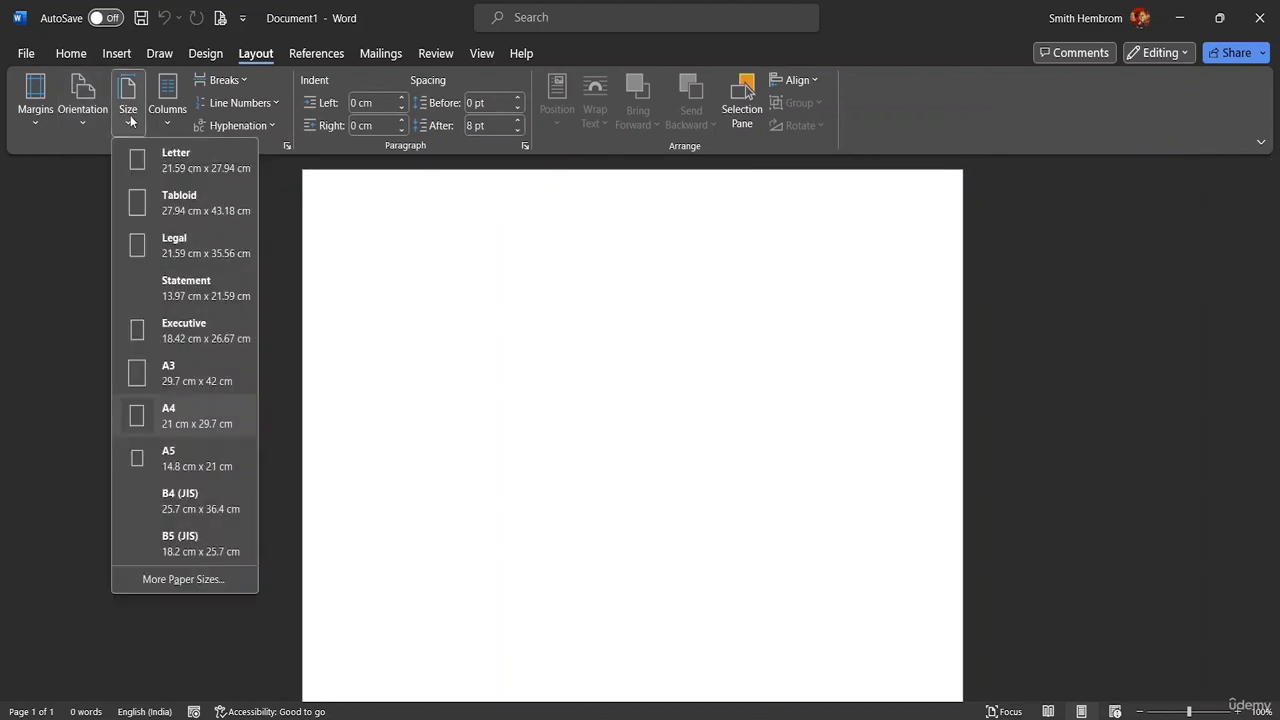
{"action": "left_click", "coordinate": [180, 257]}
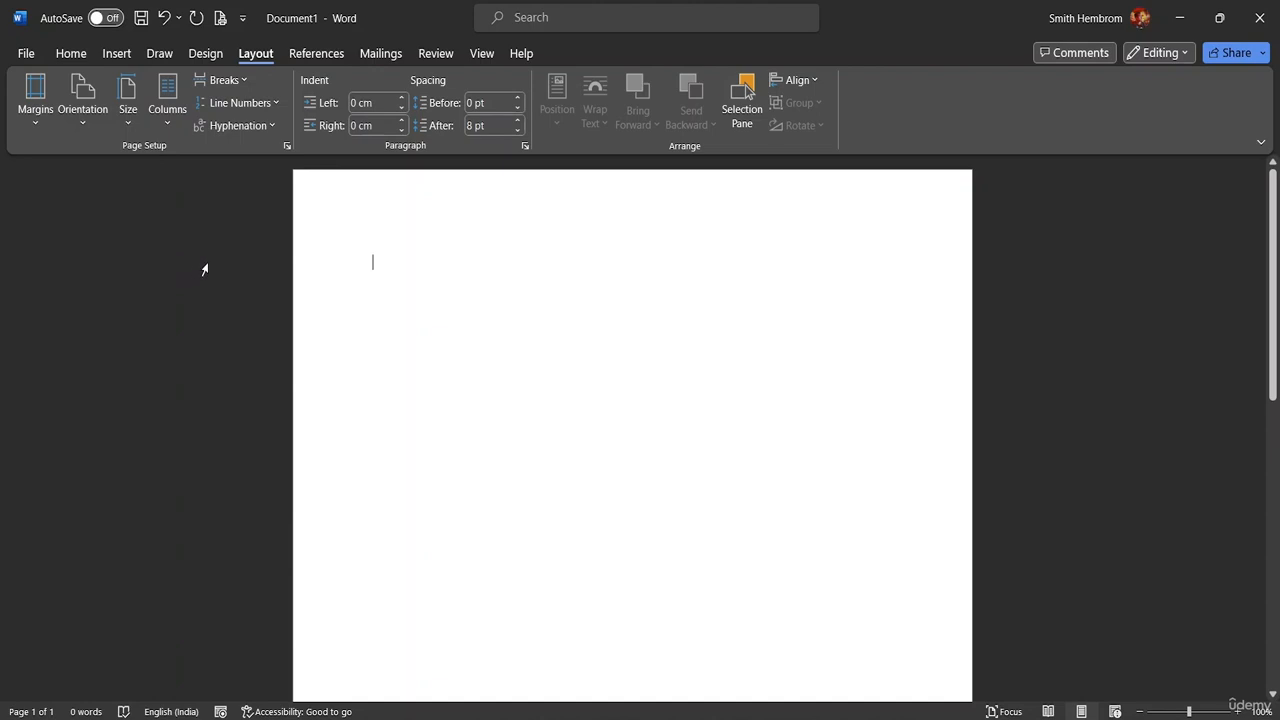
{"action": "left_click_drag", "start_coordinate": [1275, 284], "coordinate": [1234, 194]}
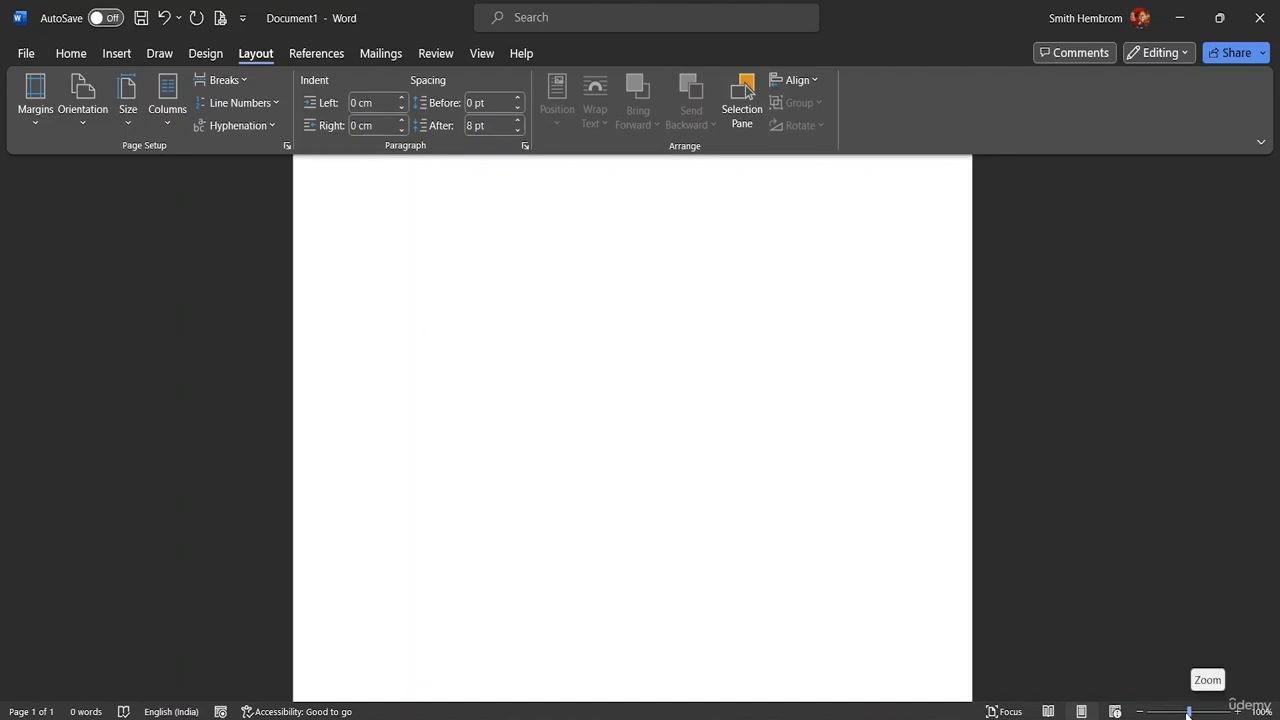
{"action": "left_click_drag", "start_coordinate": [1189, 711], "coordinate": [1167, 714]}
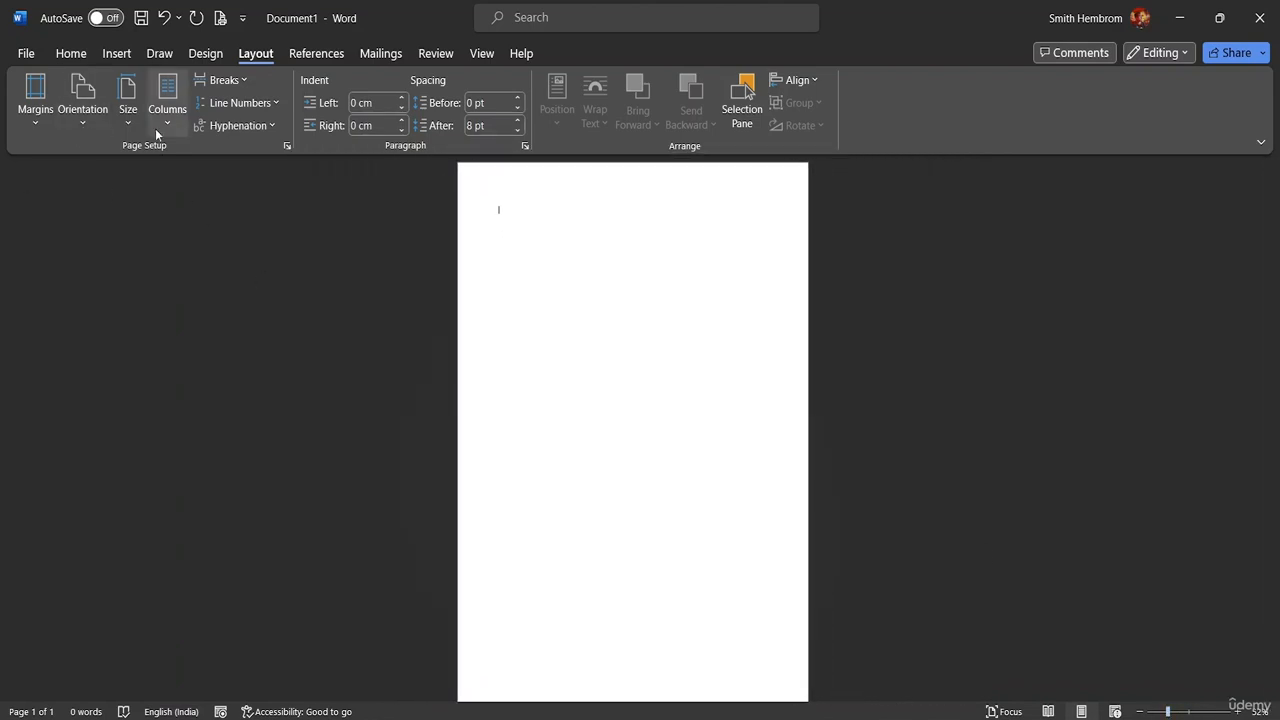
Check the paper size, columns, portrait orientation, margins and Page Setup, leaving them unchanged
{"action": "left_click", "coordinate": [130, 118]}
{"action": "left_click", "coordinate": [155, 170]}
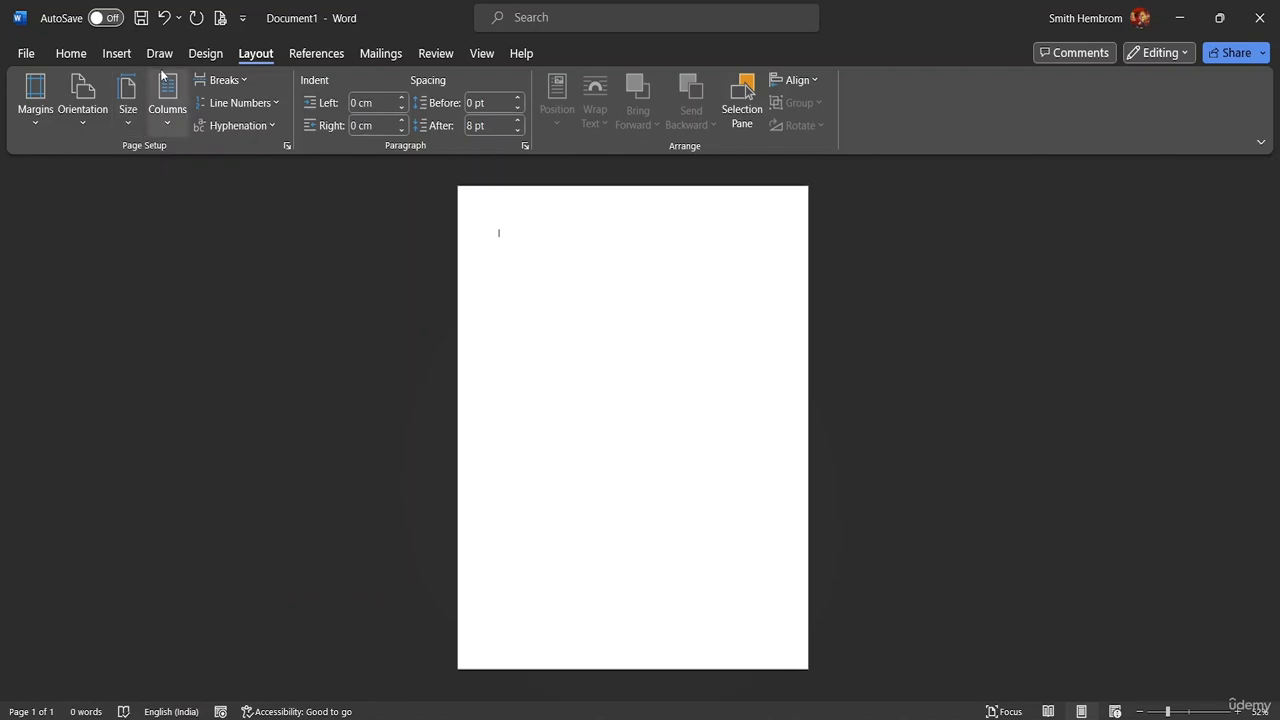
{"action": "left_click", "coordinate": [169, 120]}
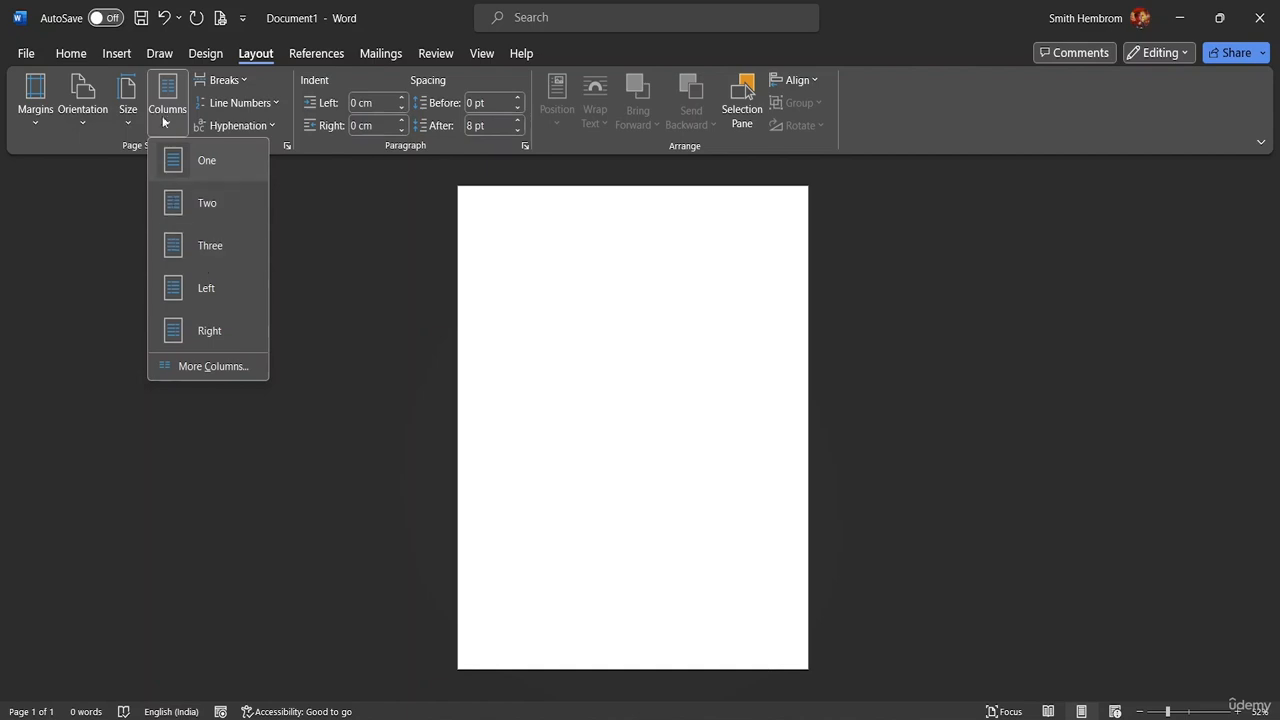
{"action": "mouse_move", "coordinate": [89, 123]}
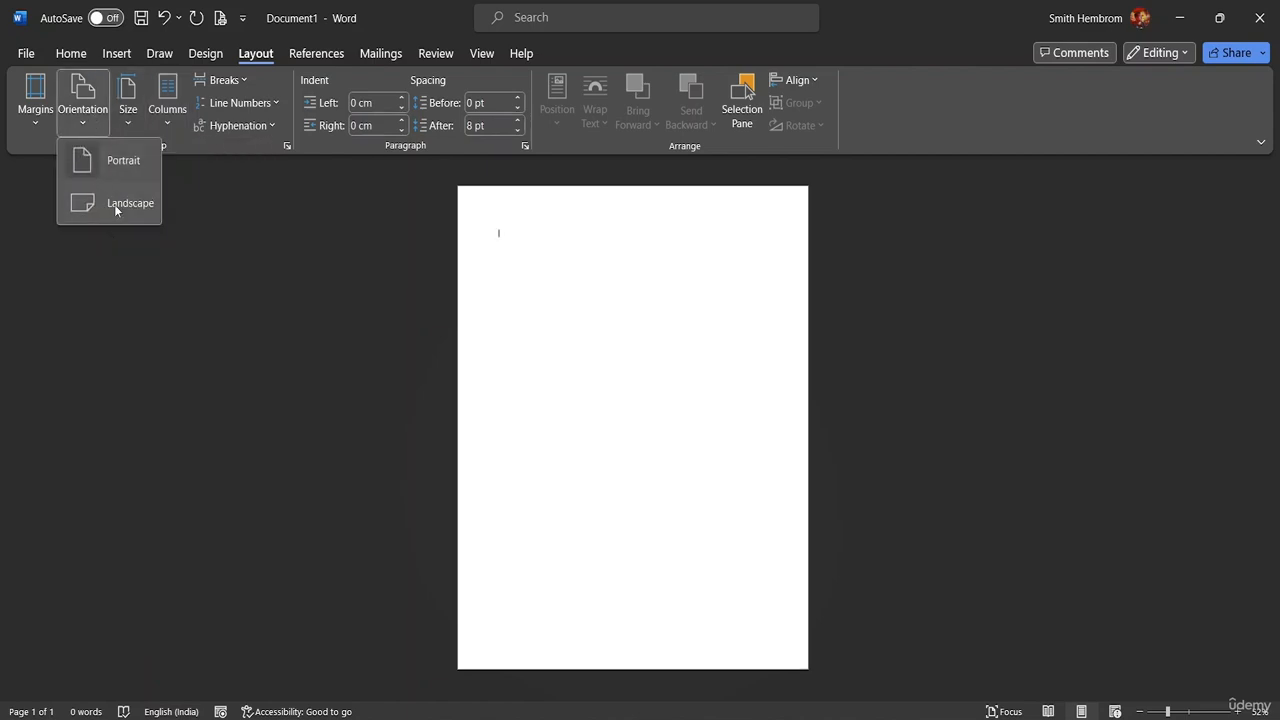
{"action": "left_click", "coordinate": [86, 125]}
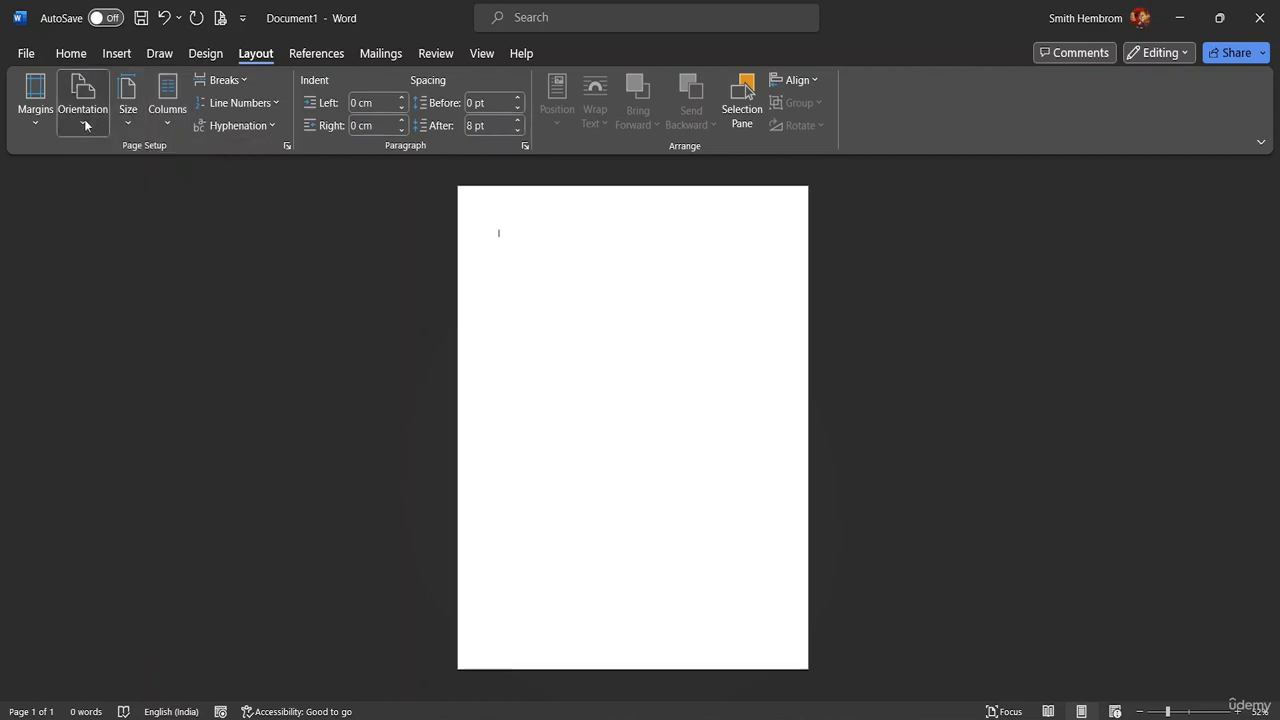
{"action": "left_click", "coordinate": [34, 122]}
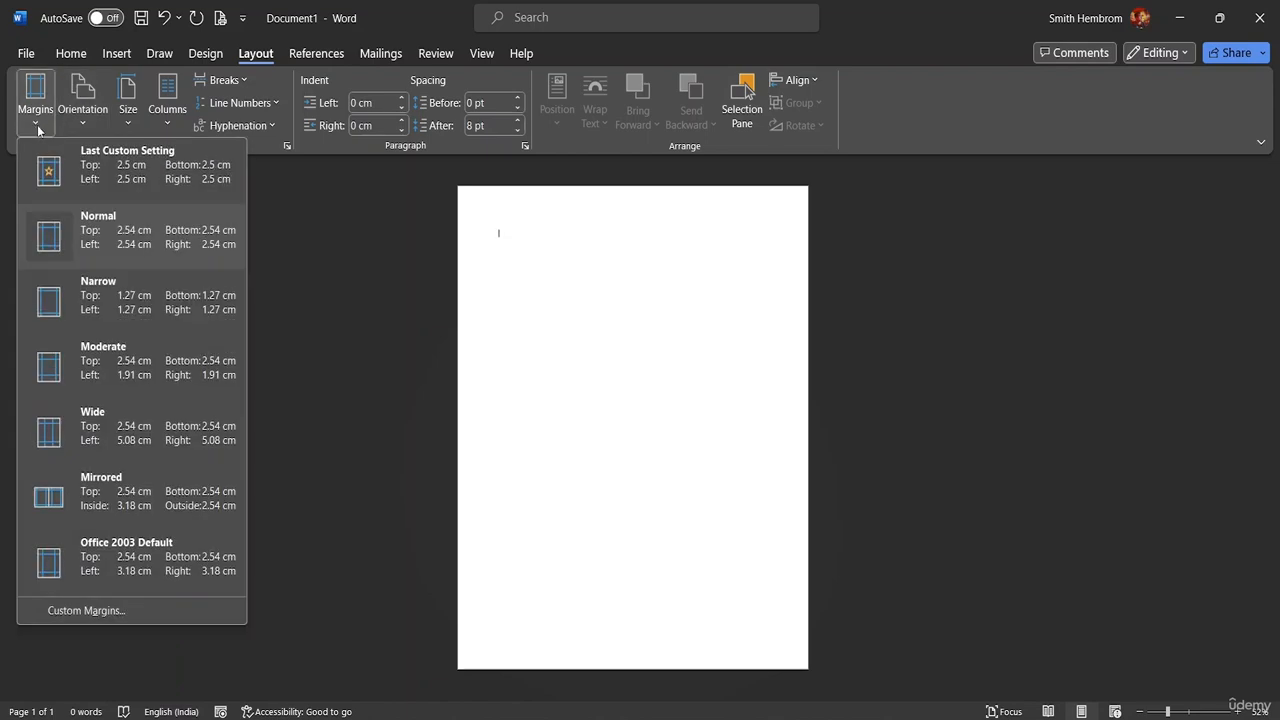
{"action": "left_click", "coordinate": [287, 145]}
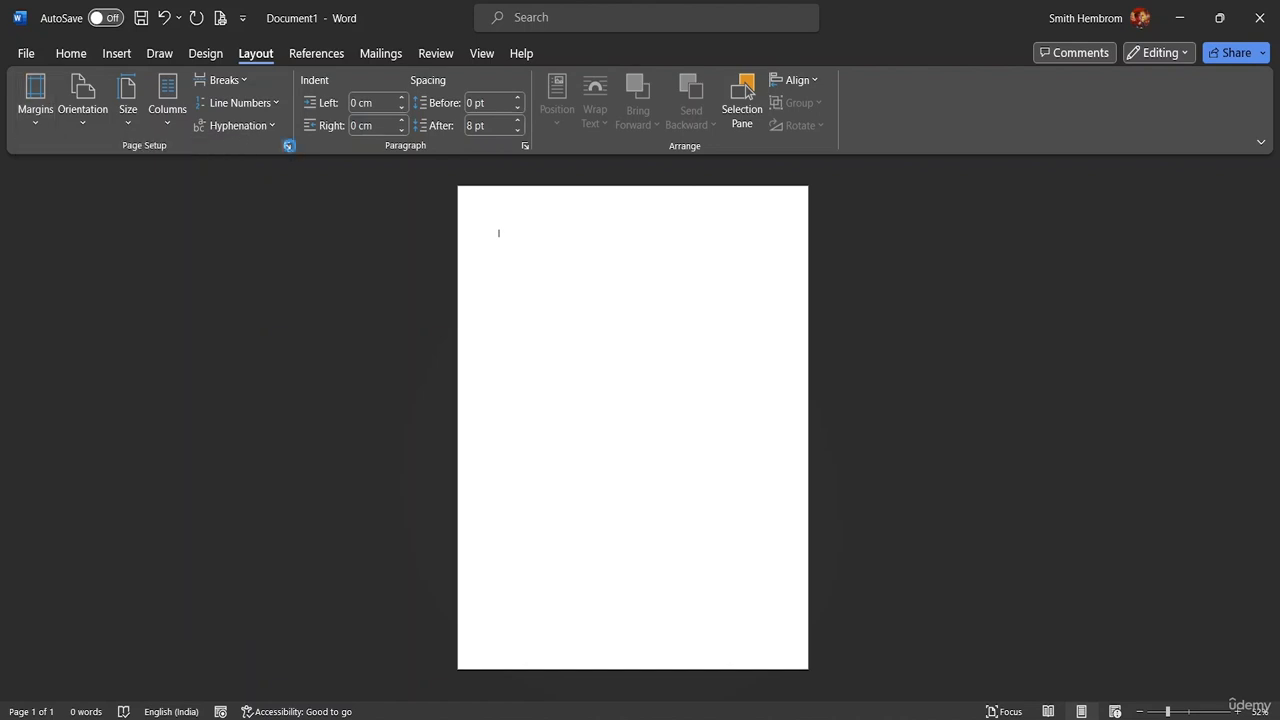
{"action": "left_click", "coordinate": [793, 108]}
Draw a blue rectangle across the top of the page
{"action": "left_click", "coordinate": [123, 56]}
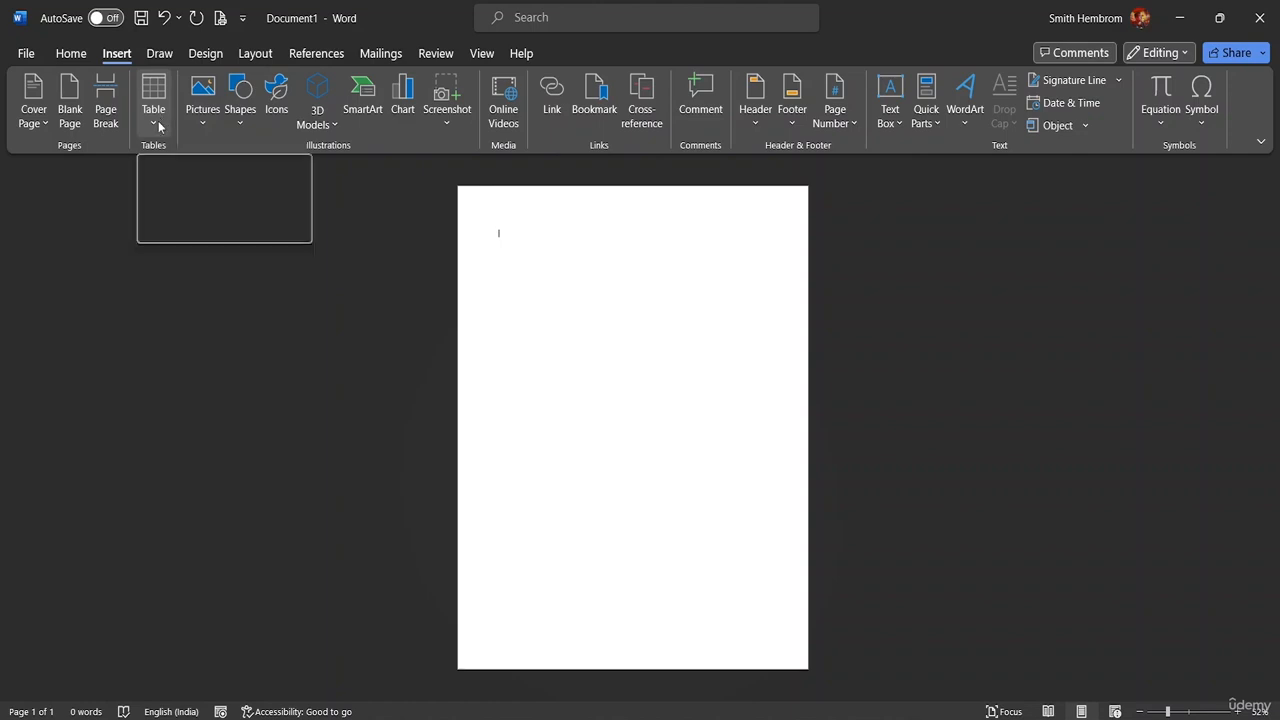
{"action": "left_click", "coordinate": [240, 112]}
{"action": "left_click", "coordinate": [240, 118]}
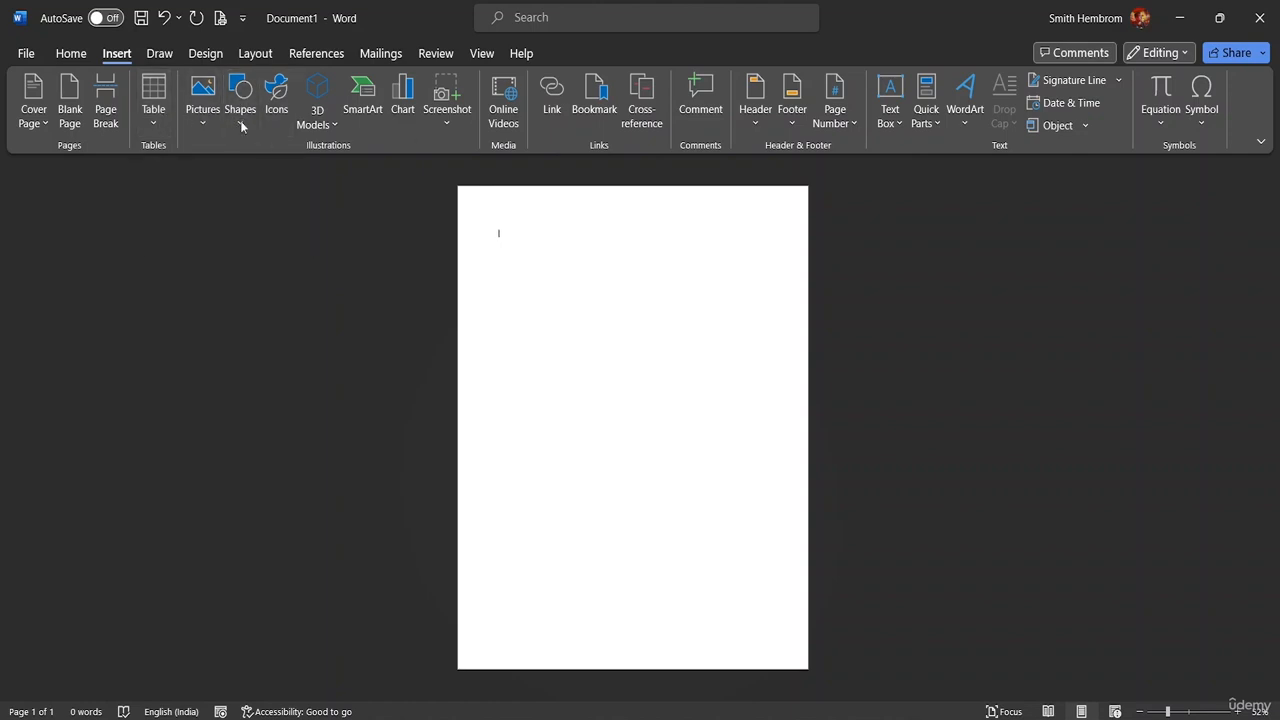
{"action": "left_click", "coordinate": [240, 122]}
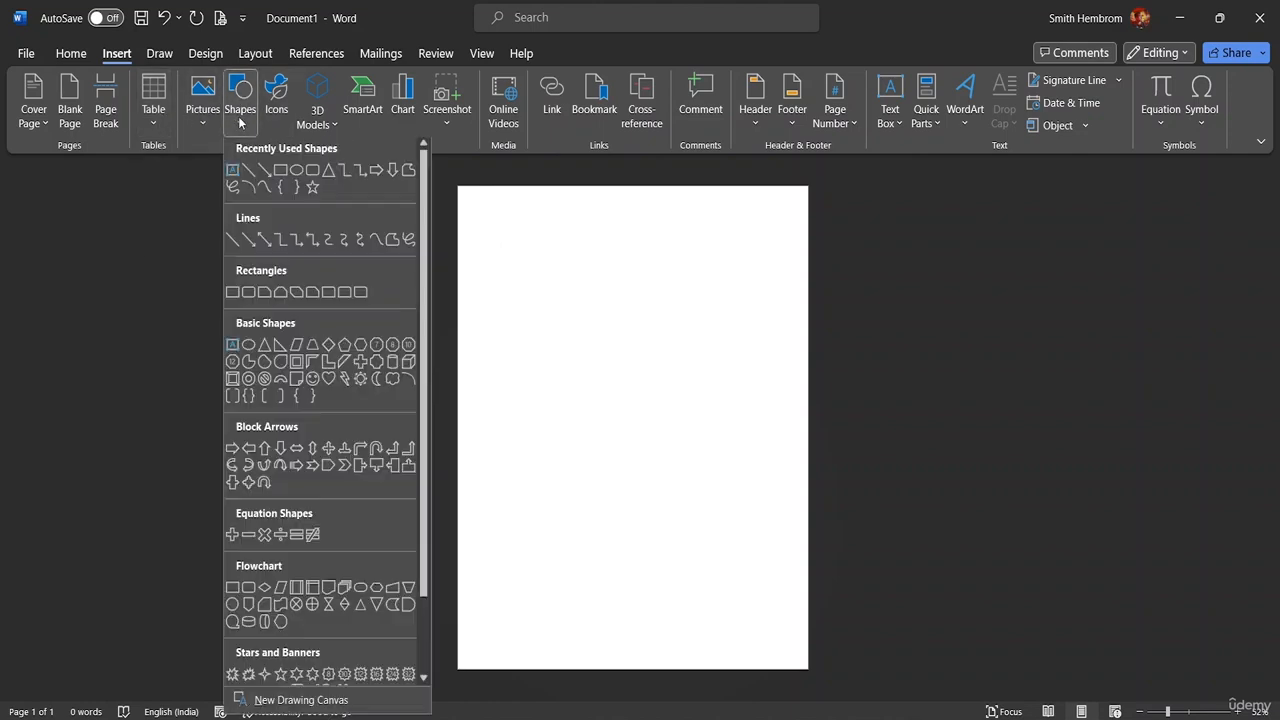
{"action": "left_click", "coordinate": [281, 175]}
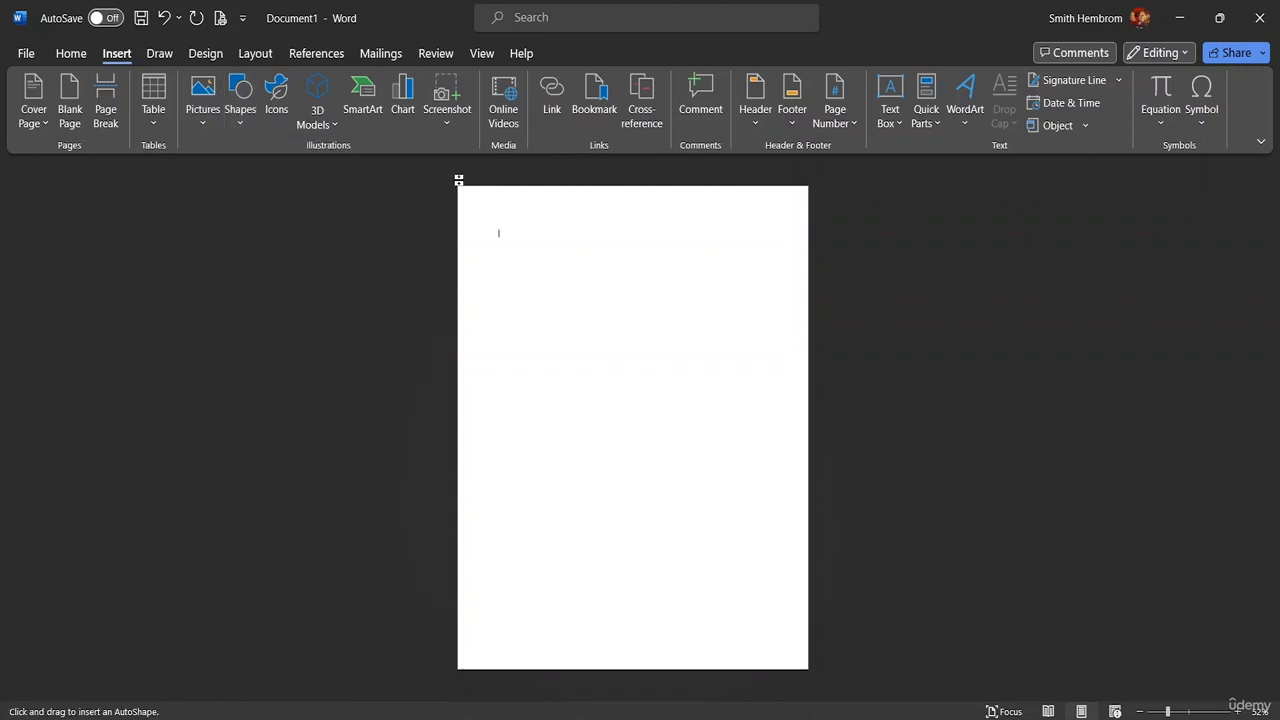
{"action": "left_click_drag", "start_coordinate": [458, 184], "coordinate": [819, 371]}
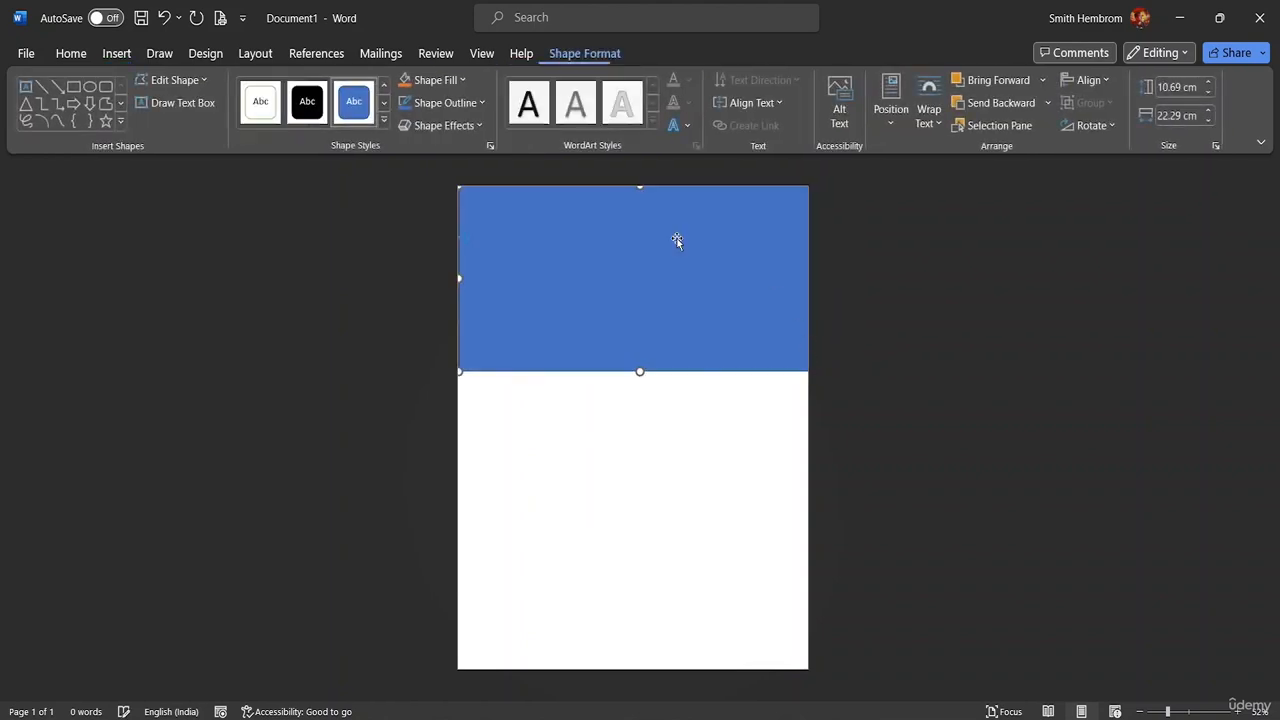
Snap the rectangle to both page edges and stretch it to 11.83 cm tall by 22.2 cm wide
{"action": "left_click_drag", "start_coordinate": [544, 251], "coordinate": [540, 252]}
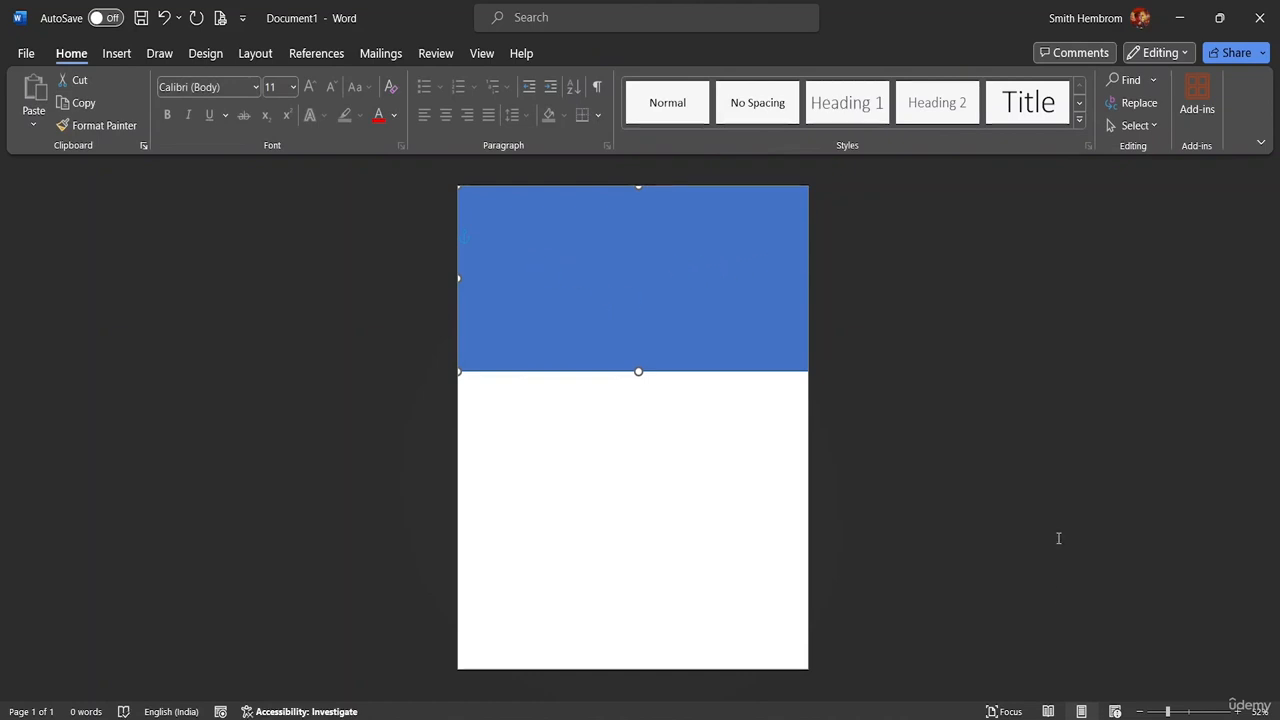
{"action": "left_click_drag", "start_coordinate": [1167, 712], "coordinate": [1189, 712]}
{"action": "left_click", "coordinate": [846, 449]}
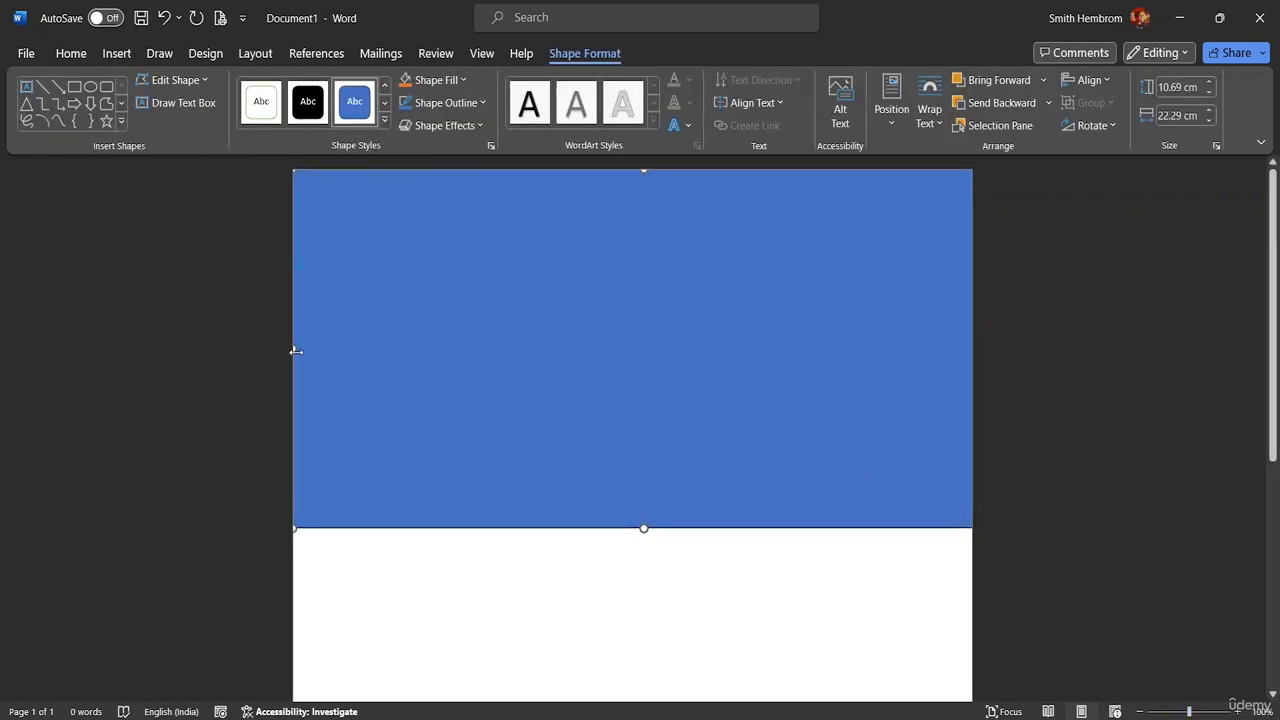
{"action": "left_click_drag", "start_coordinate": [296, 351], "coordinate": [282, 343]}
{"action": "mouse_move", "coordinate": [959, 315]}
{"action": "left_mouse_down"}
{"action": "mouse_move", "coordinate": [909, 320]}
{"action": "mouse_move", "coordinate": [952, 309]}
{"action": "left_mouse_up"}
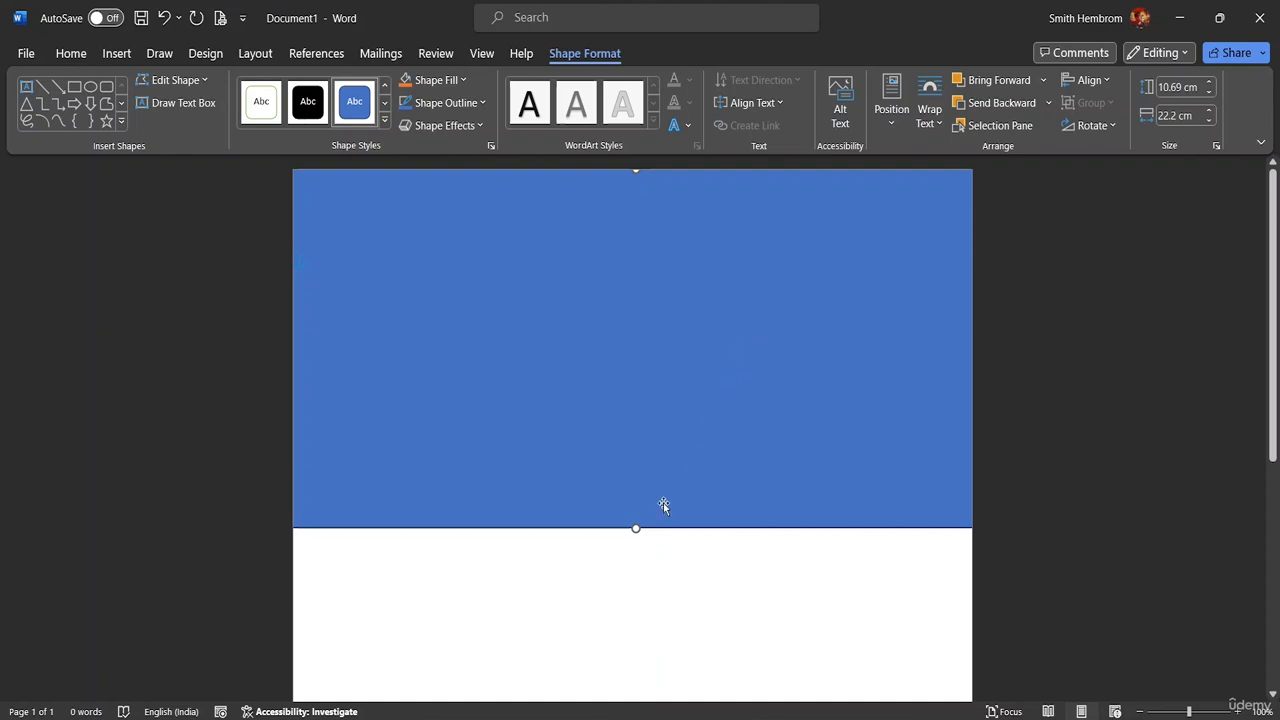
{"action": "left_click_drag", "start_coordinate": [636, 528], "coordinate": [623, 563]}
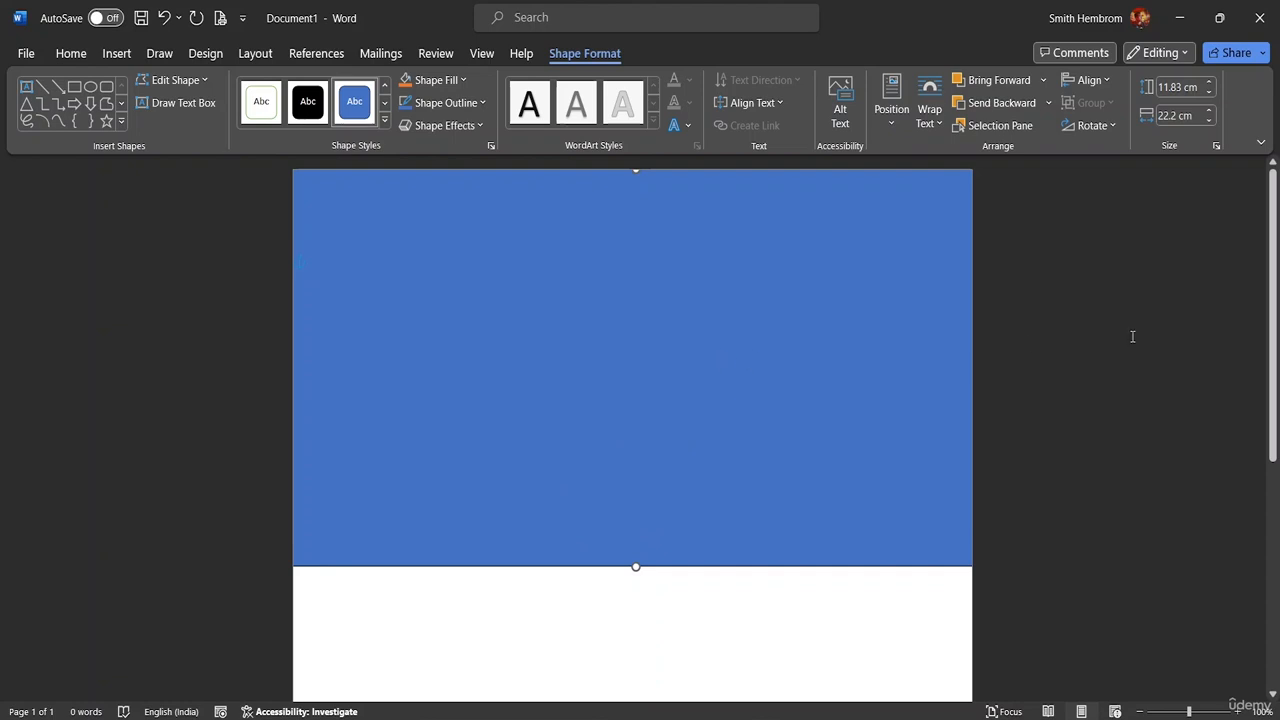
With Edit Points, lift the rectangle's bottom-left point into a curved hill, undoing one mistaken drag
{"action": "left_click", "coordinate": [194, 82]}
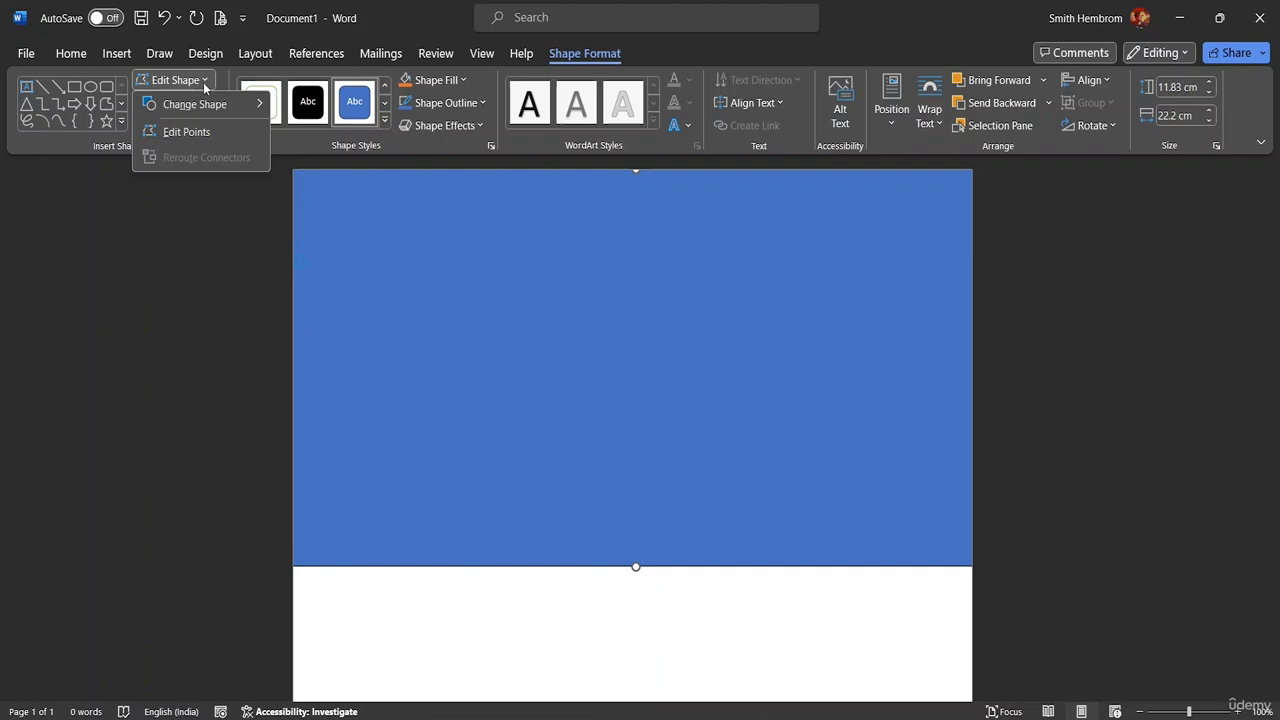
{"action": "left_click", "coordinate": [196, 133]}
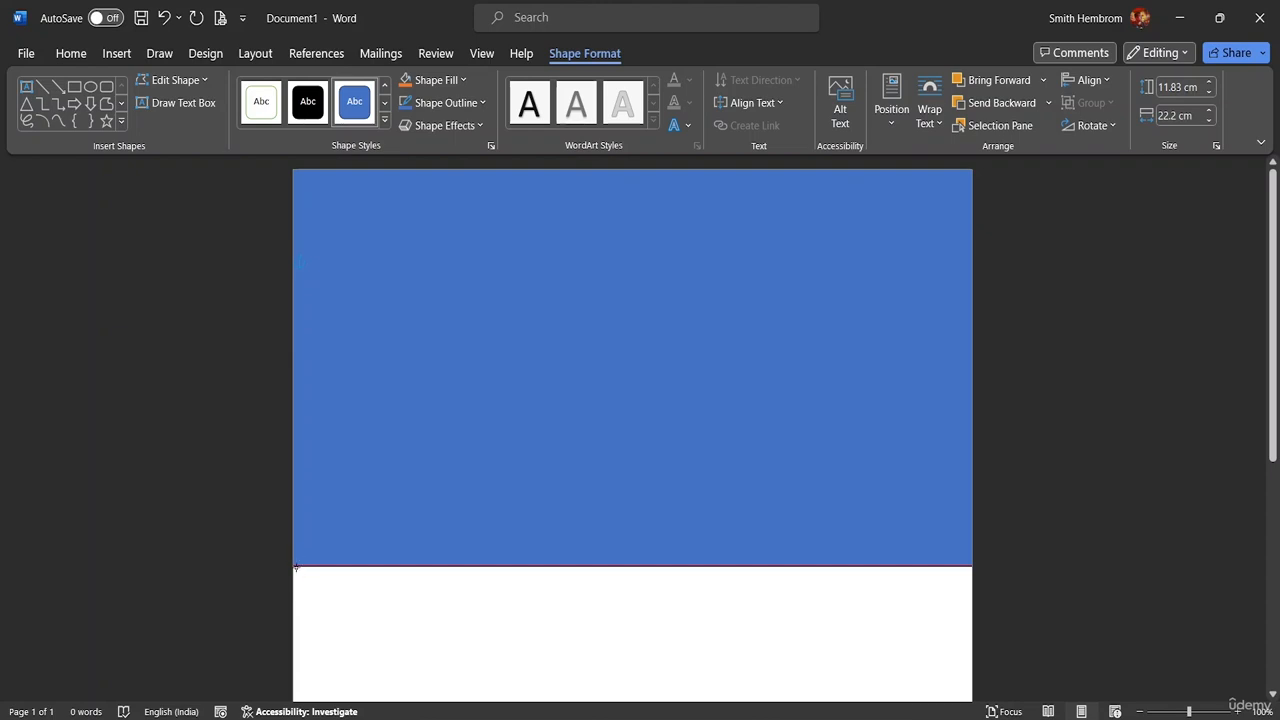
{"action": "left_click_drag", "start_coordinate": [298, 566], "coordinate": [353, 459]}
{"action": "key", "text": "ctrl+z"}
{"action": "left_click", "coordinate": [296, 567]}
{"action": "left_click_drag", "start_coordinate": [300, 565], "coordinate": [503, 431]}
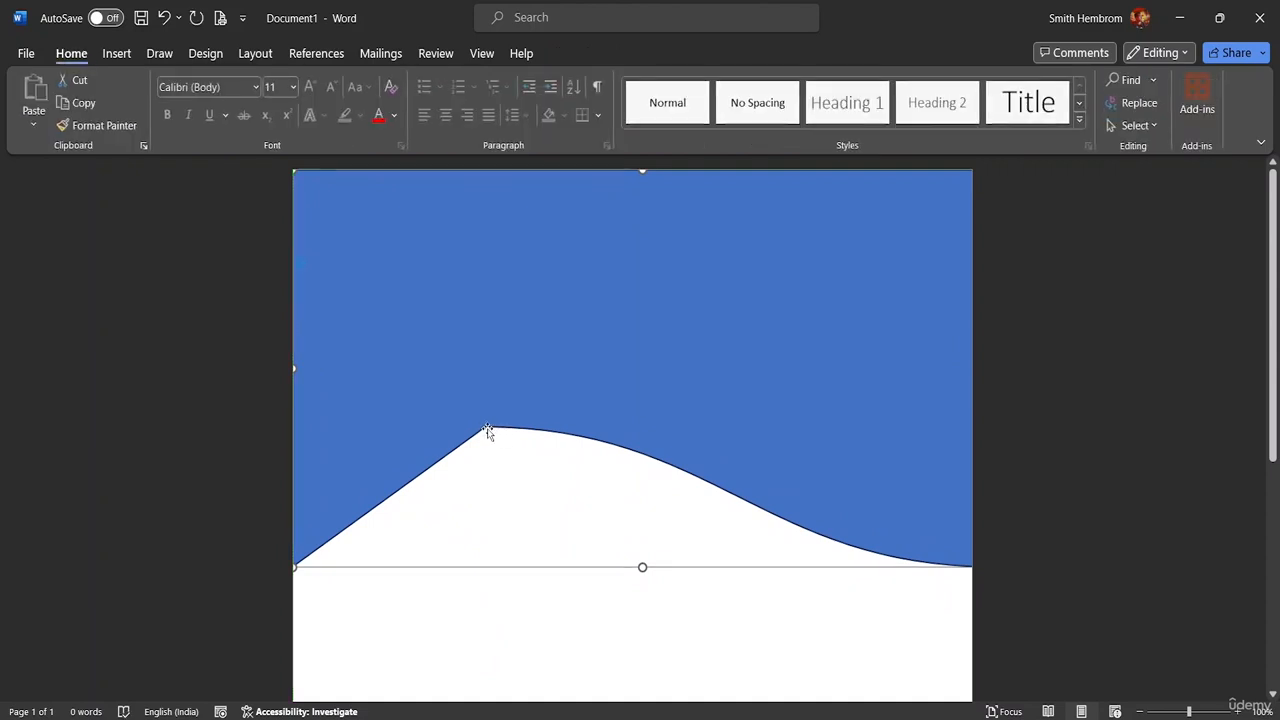
Re-enter Edit Points, raise the wave's peak and reshape the curves on either side
{"action": "left_click", "coordinate": [488, 431]}
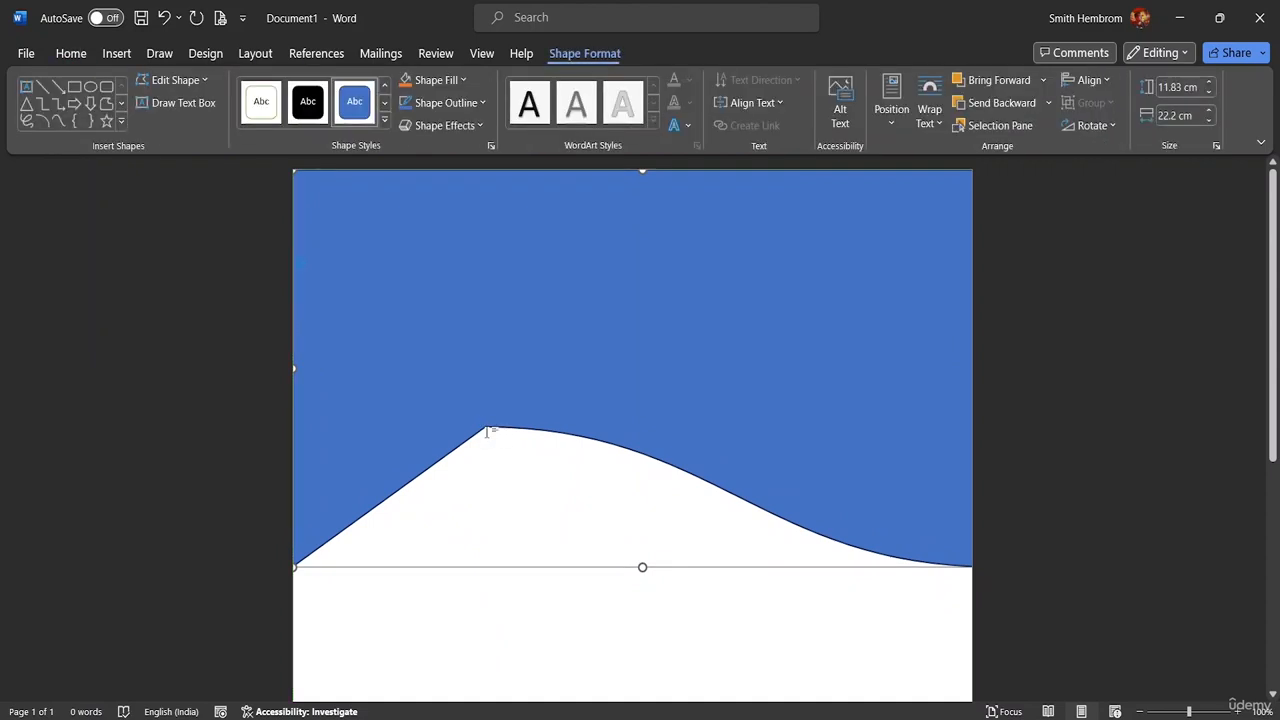
{"action": "left_click", "coordinate": [175, 80]}
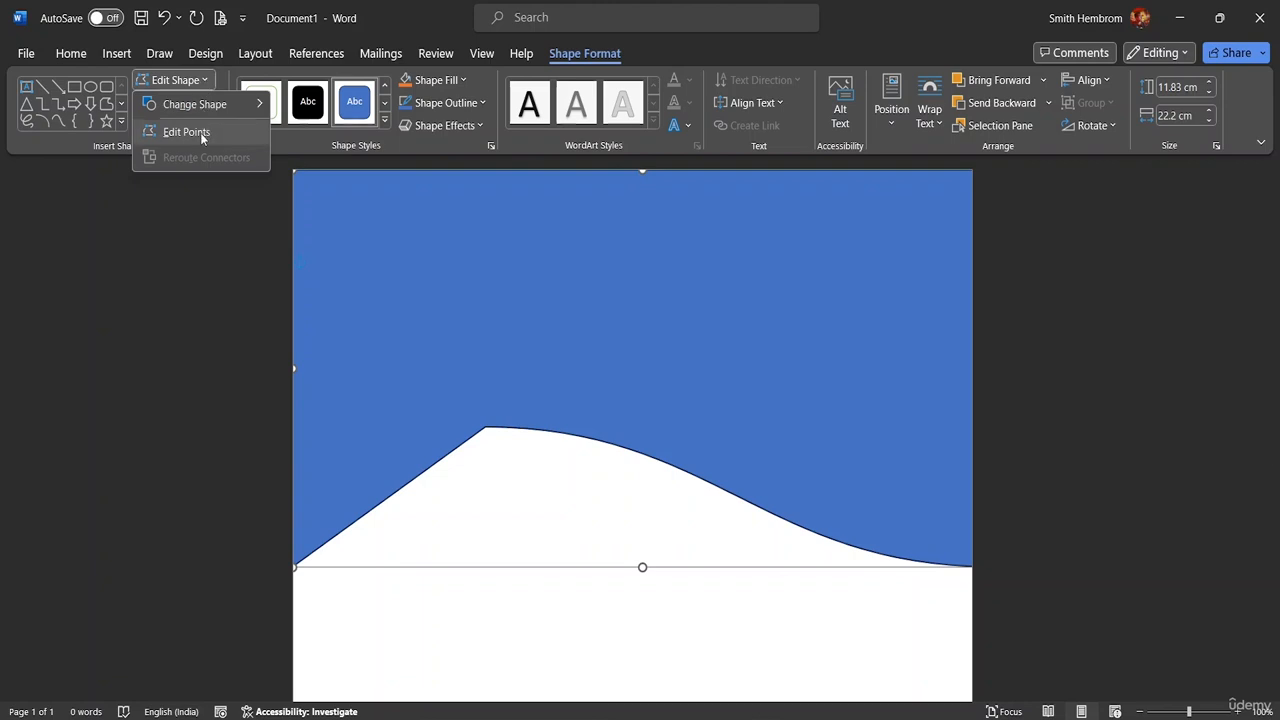
{"action": "left_click", "coordinate": [200, 132]}
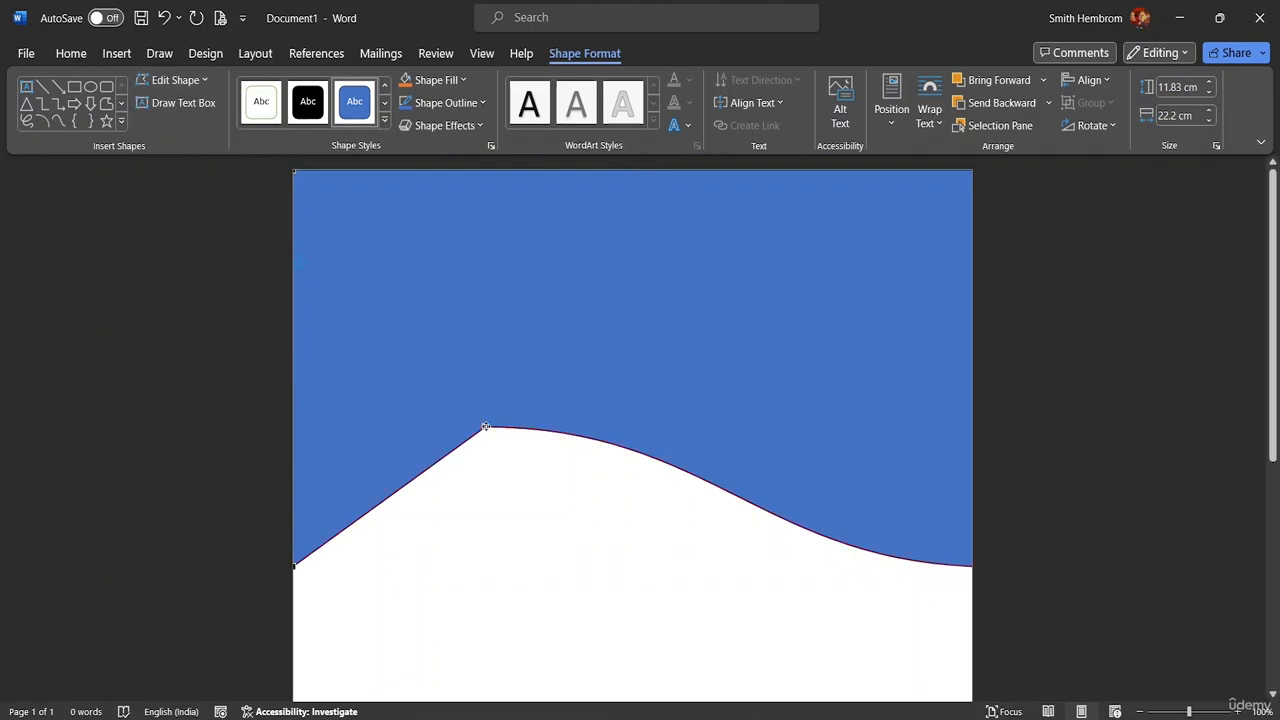
{"action": "mouse_move", "coordinate": [485, 427]}
{"action": "left_mouse_down"}
{"action": "mouse_move", "coordinate": [508, 409]}
{"action": "mouse_move", "coordinate": [480, 417]}
{"action": "left_mouse_up"}
{"action": "left_click_drag", "start_coordinate": [710, 418], "coordinate": [628, 320]}
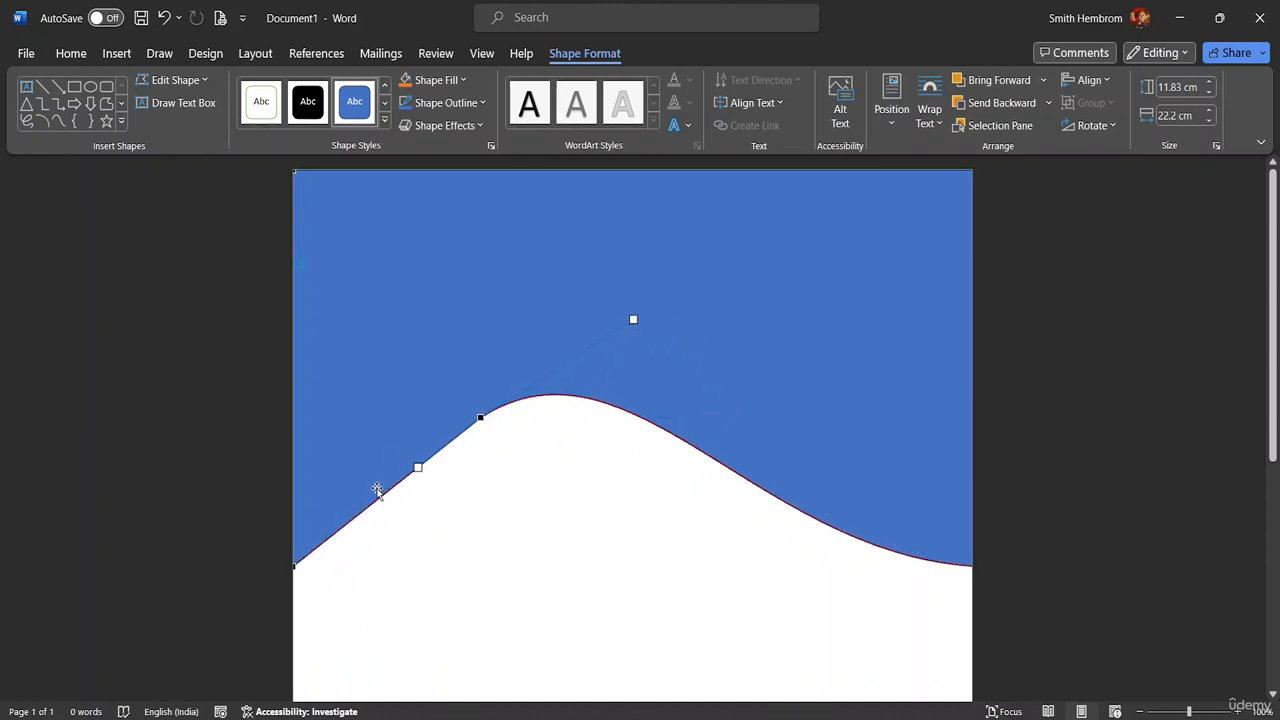
{"action": "left_click_drag", "start_coordinate": [418, 468], "coordinate": [438, 594]}
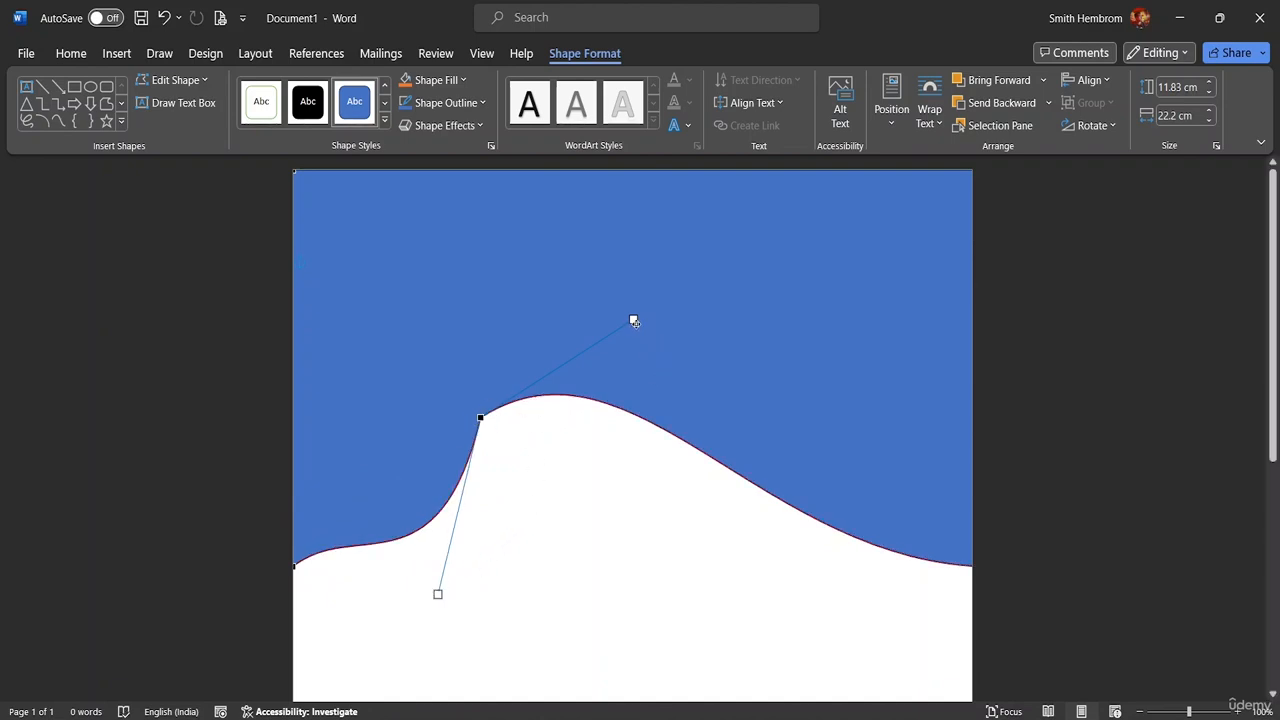
{"action": "left_click_drag", "start_coordinate": [635, 323], "coordinate": [740, 401]}
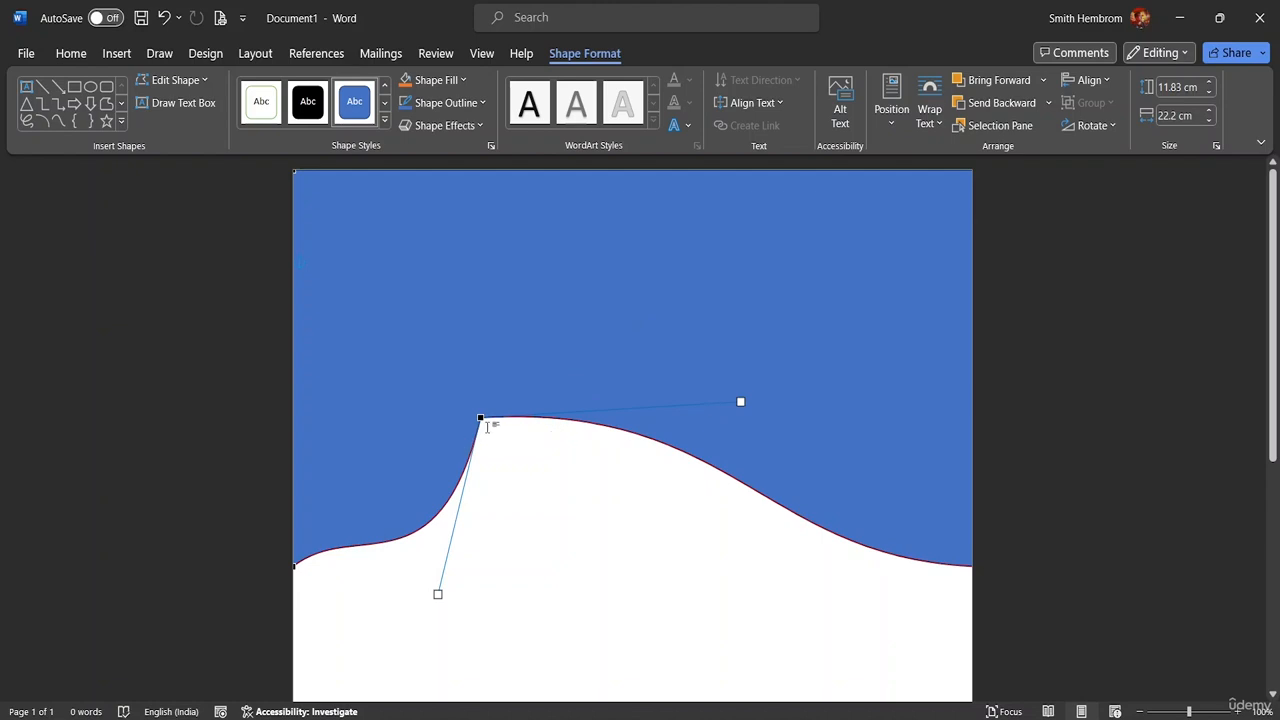
Refine the left and right slopes into a smooth hill easing down to the right, undoing a misstep
{"action": "left_click_drag", "start_coordinate": [430, 594], "coordinate": [332, 465]}
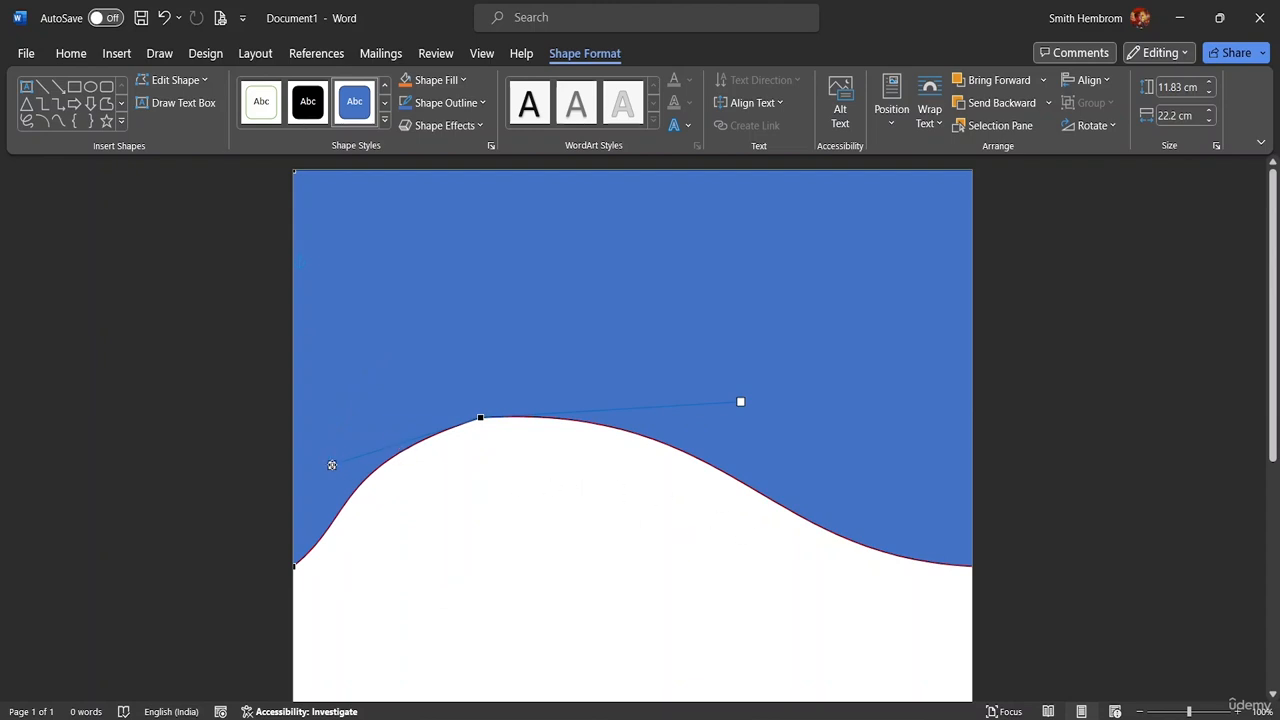
{"action": "left_click_drag", "start_coordinate": [360, 472], "coordinate": [395, 461]}
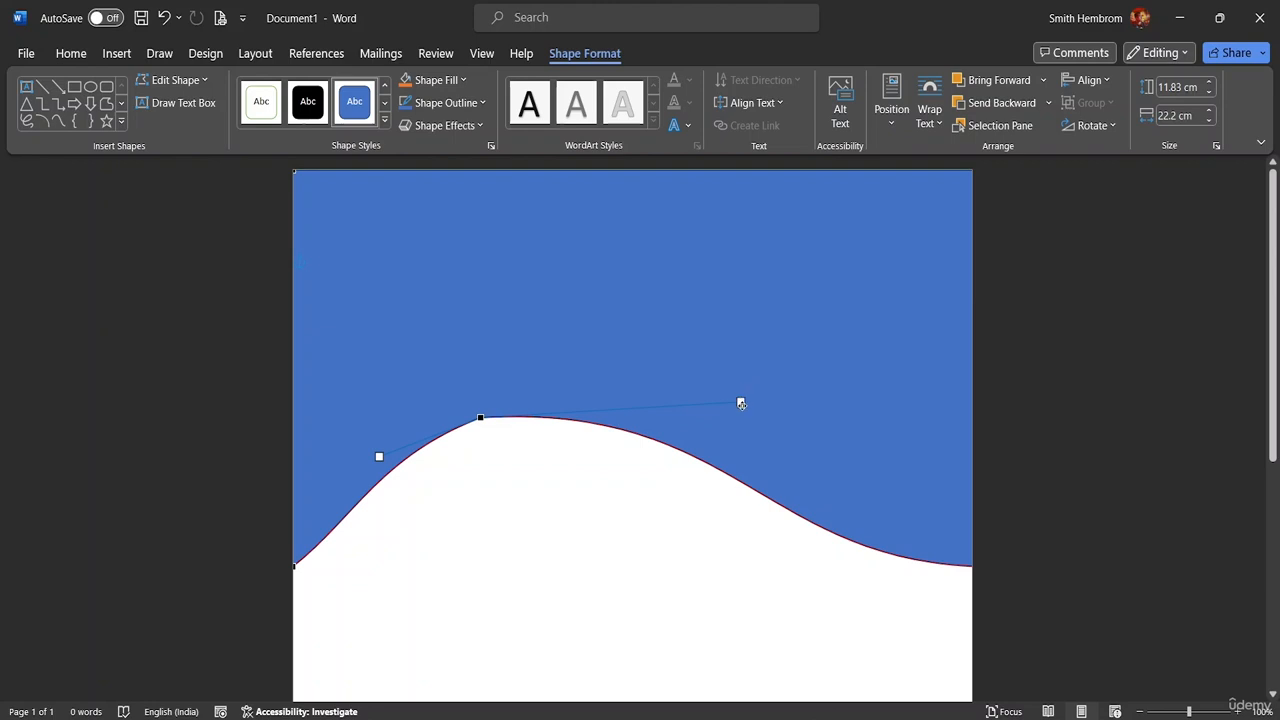
{"action": "left_click_drag", "start_coordinate": [741, 403], "coordinate": [747, 441]}
{"action": "left_click_drag", "start_coordinate": [744, 457], "coordinate": [717, 489]}
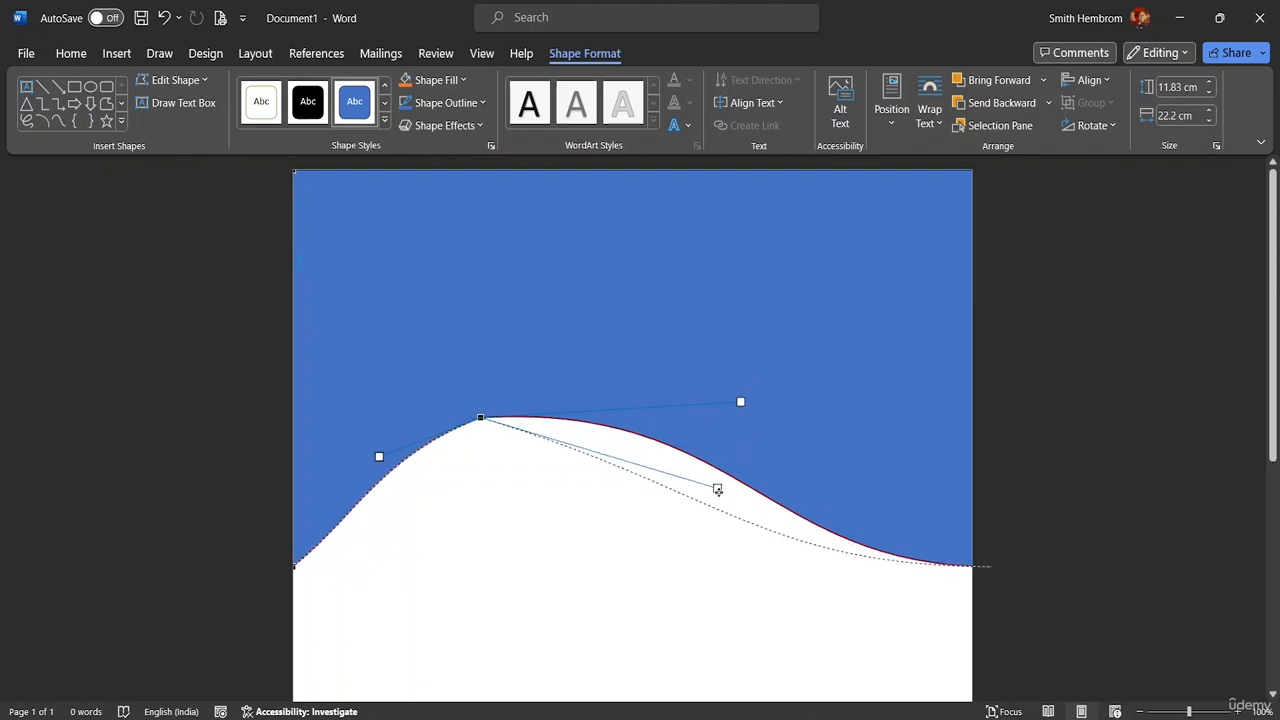
{"action": "left_click_drag", "start_coordinate": [380, 456], "coordinate": [269, 466]}
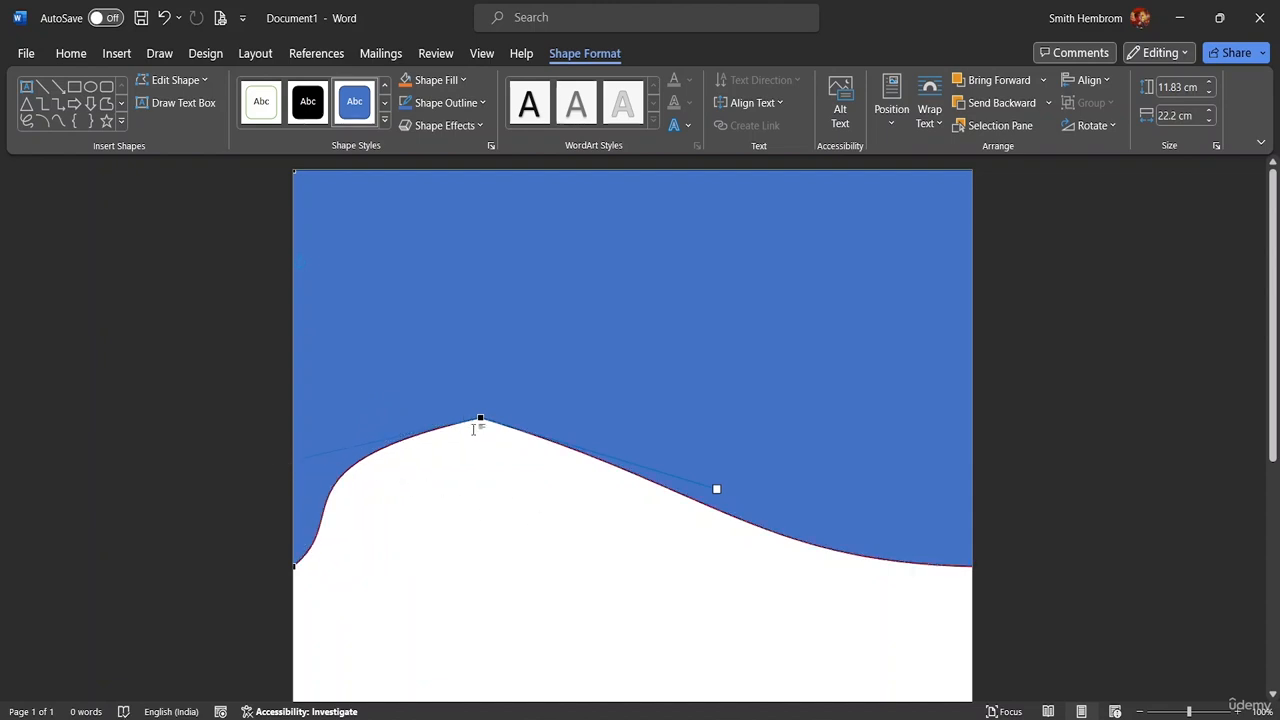
{"action": "key", "text": "ctrl+z"}
{"action": "key", "text": "ctrl+z"}
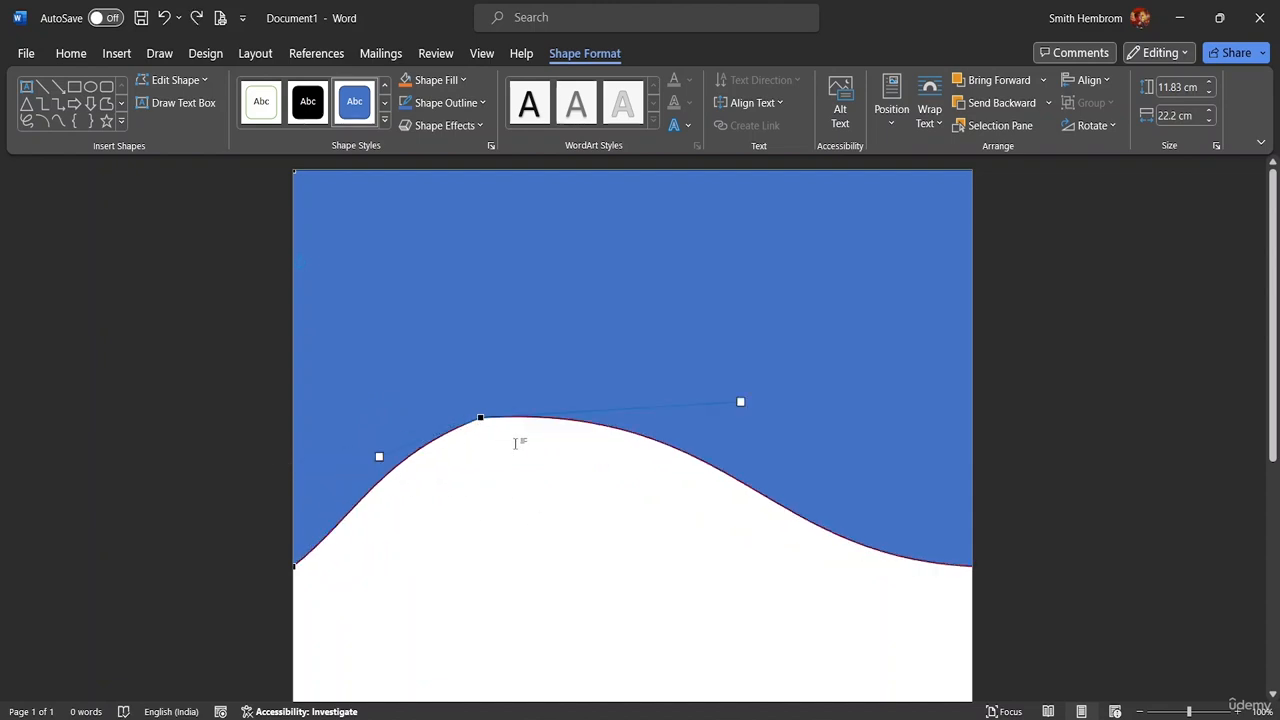
{"action": "left_click", "coordinate": [832, 457]}
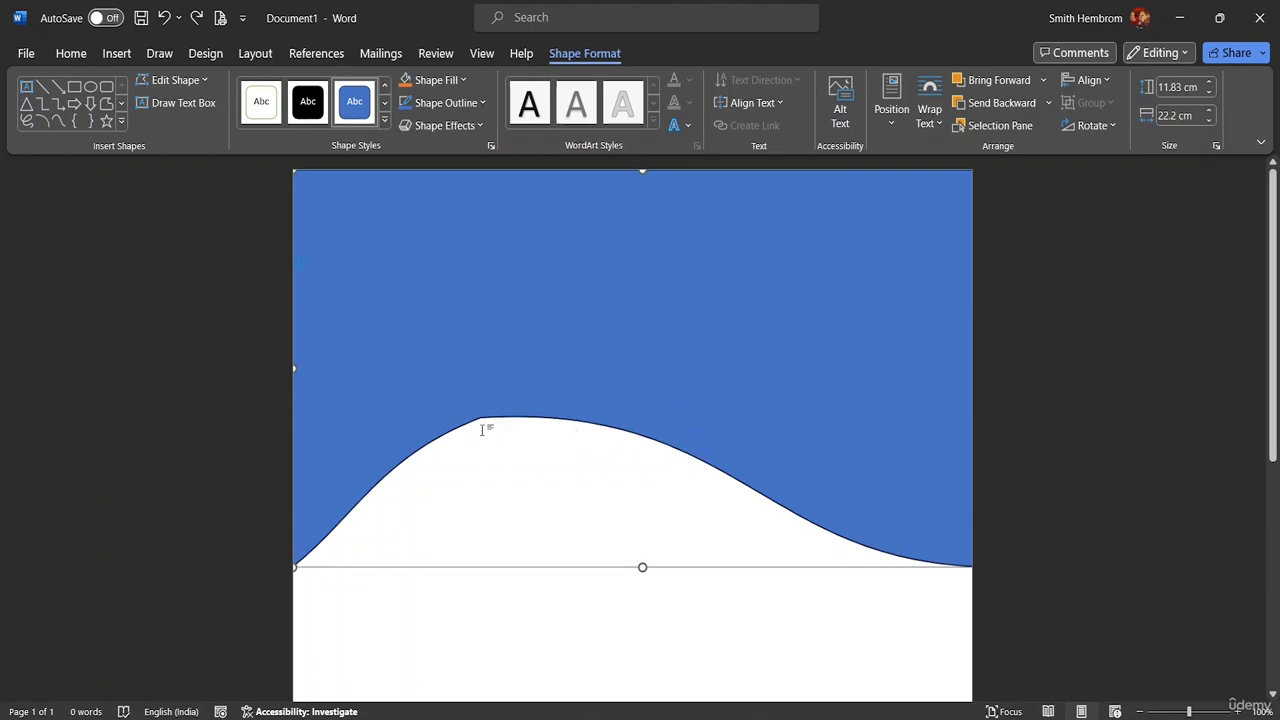
Undo the curve edits to restore the flat-bottomed rectangle and reposition it
{"action": "key", "text": "ctrl+z"}
{"action": "key", "text": "ctrl+z"}
{"action": "key", "text": "ctrl+z"}
{"action": "key", "text": "ctrl+z"}
{"action": "key", "text": "ctrl+z"}
{"action": "key", "text": "ctrl+z"}
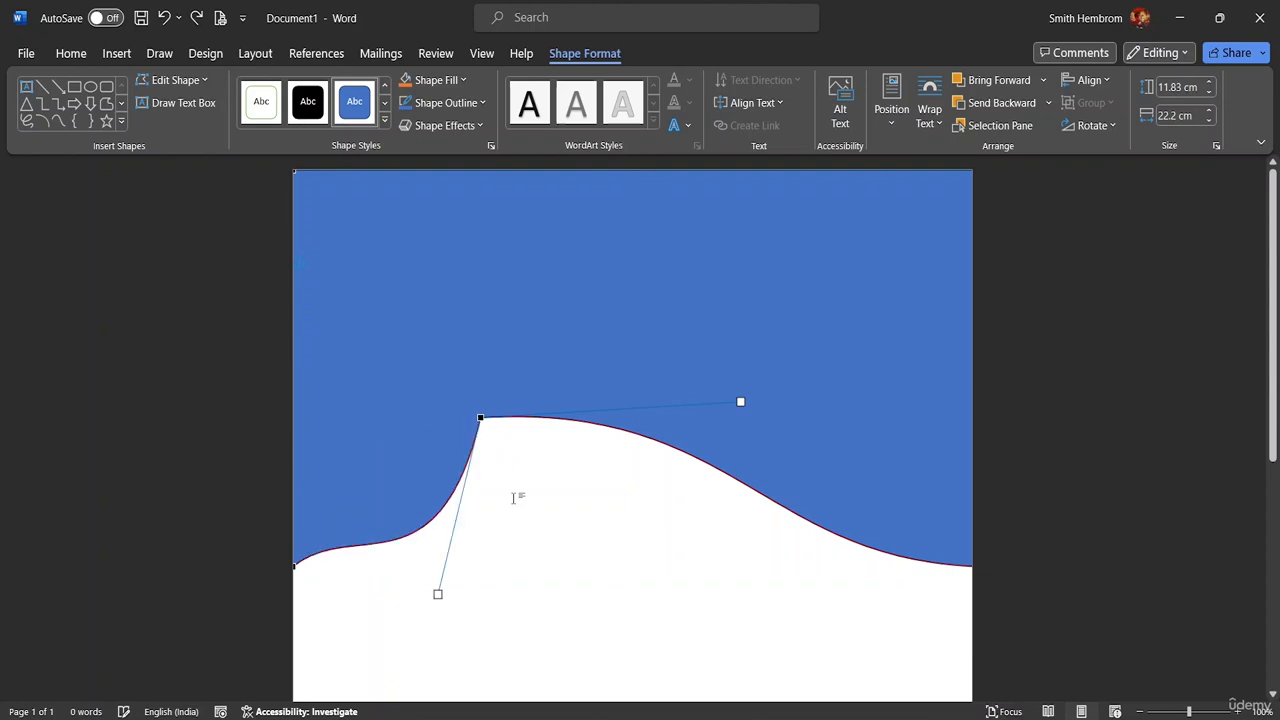
{"action": "key", "text": "ctrl+z"}
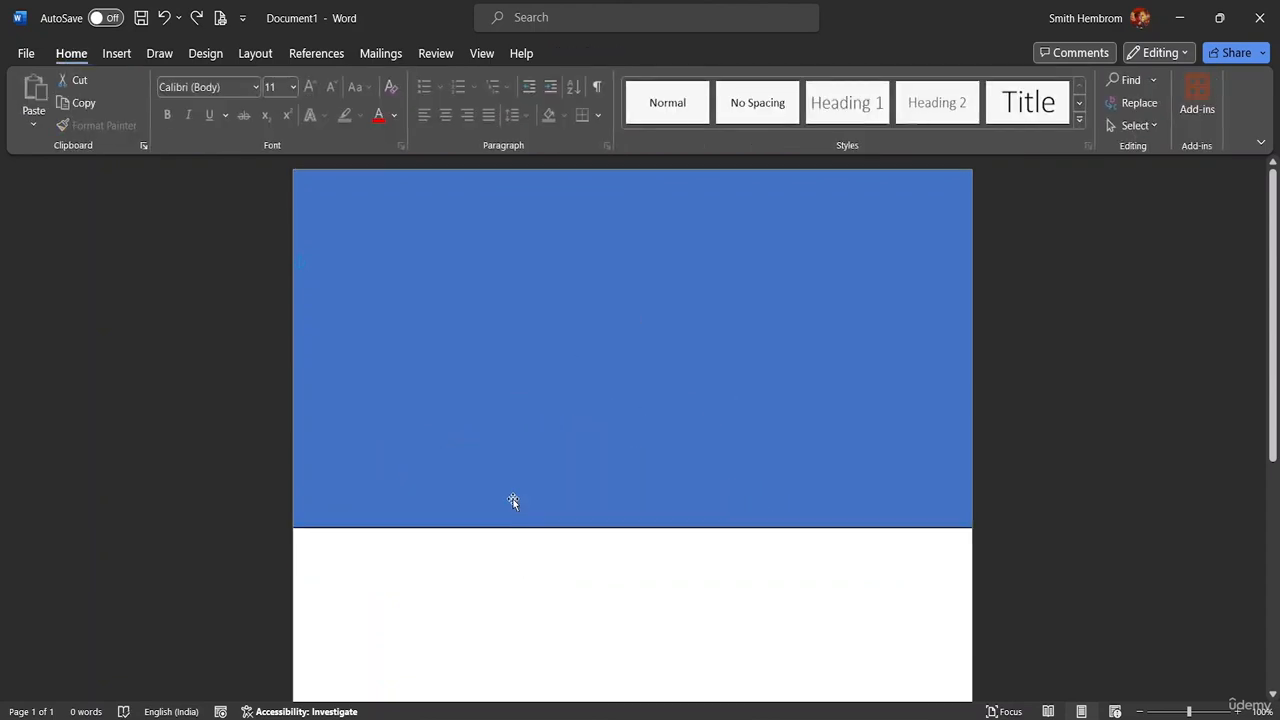
{"action": "left_click", "coordinate": [399, 489]}
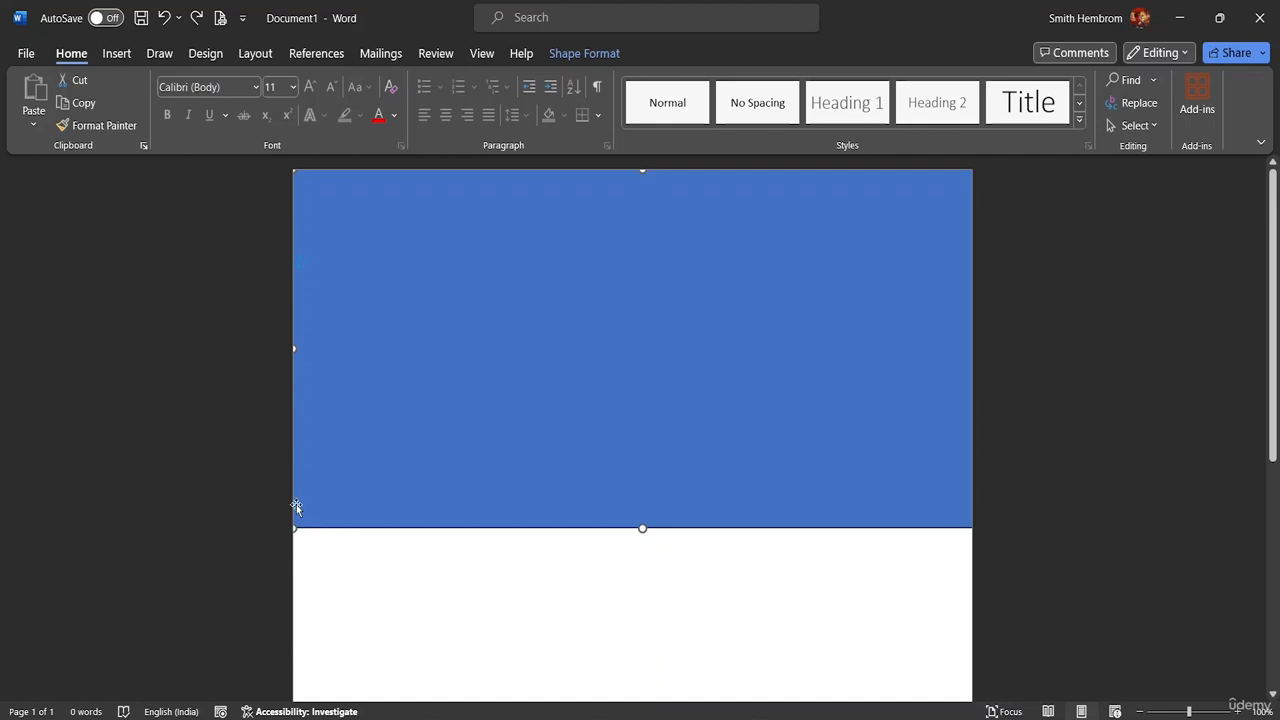
{"action": "mouse_move", "coordinate": [296, 347]}
{"action": "left_mouse_down"}
{"action": "mouse_move", "coordinate": [314, 347]}
{"action": "mouse_move", "coordinate": [293, 346]}
{"action": "left_mouse_up"}
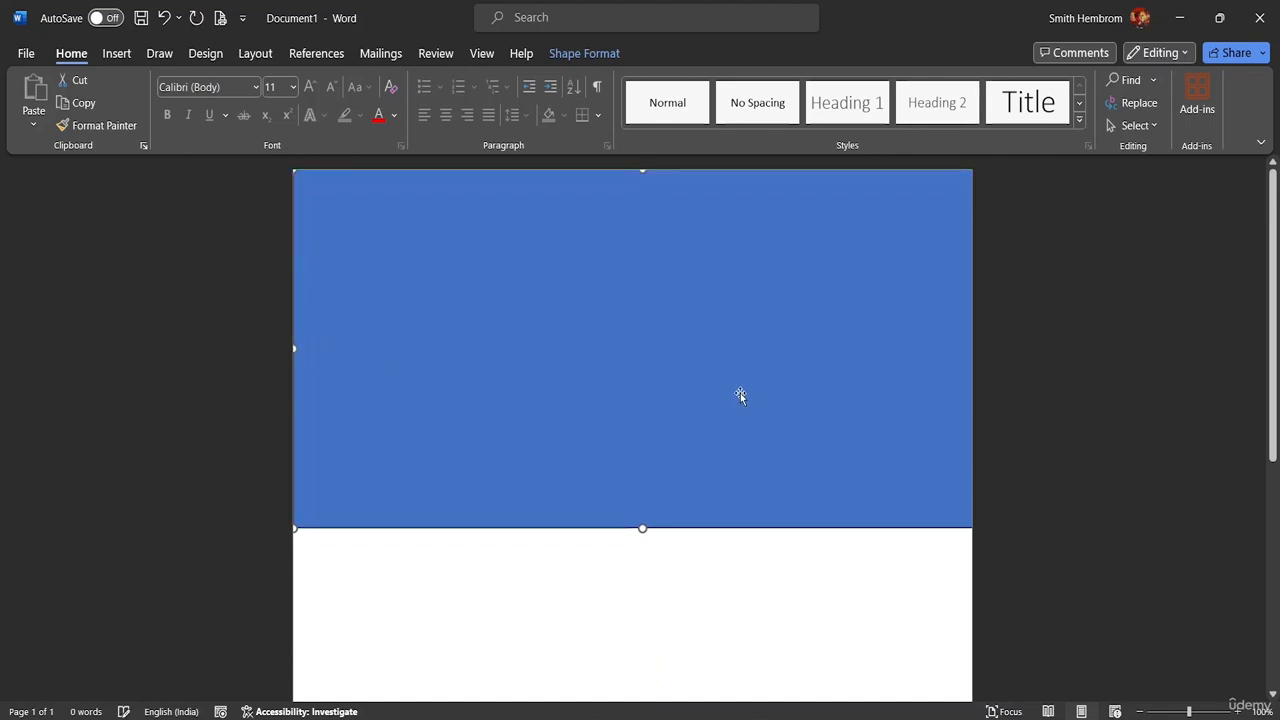
{"action": "left_click_drag", "start_coordinate": [943, 380], "coordinate": [971, 349]}
{"action": "left_click_drag", "start_coordinate": [333, 327], "coordinate": [360, 321]}
Fit the rectangle exactly to both page edges at 10.69 cm by 21.55 cm
{"action": "left_click_drag", "start_coordinate": [296, 346], "coordinate": [343, 345]}
{"action": "left_click_drag", "start_coordinate": [449, 320], "coordinate": [422, 322]}
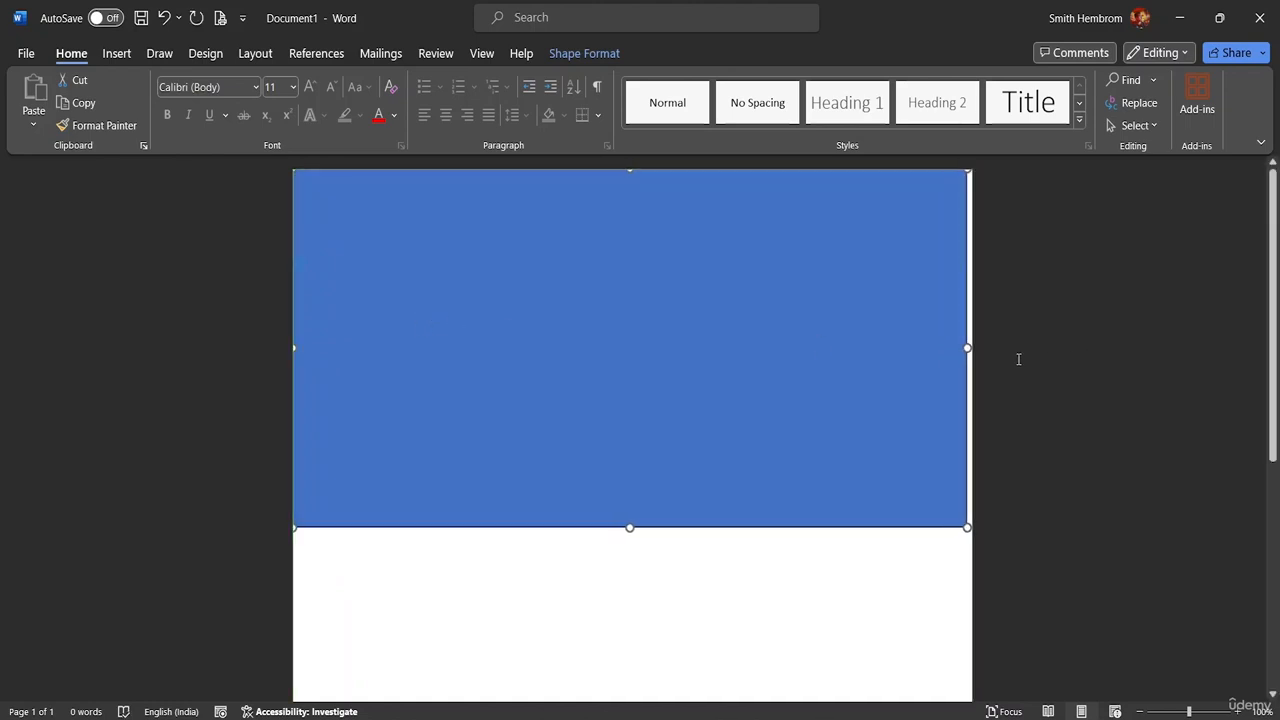
{"action": "left_click_drag", "start_coordinate": [964, 348], "coordinate": [976, 348]}
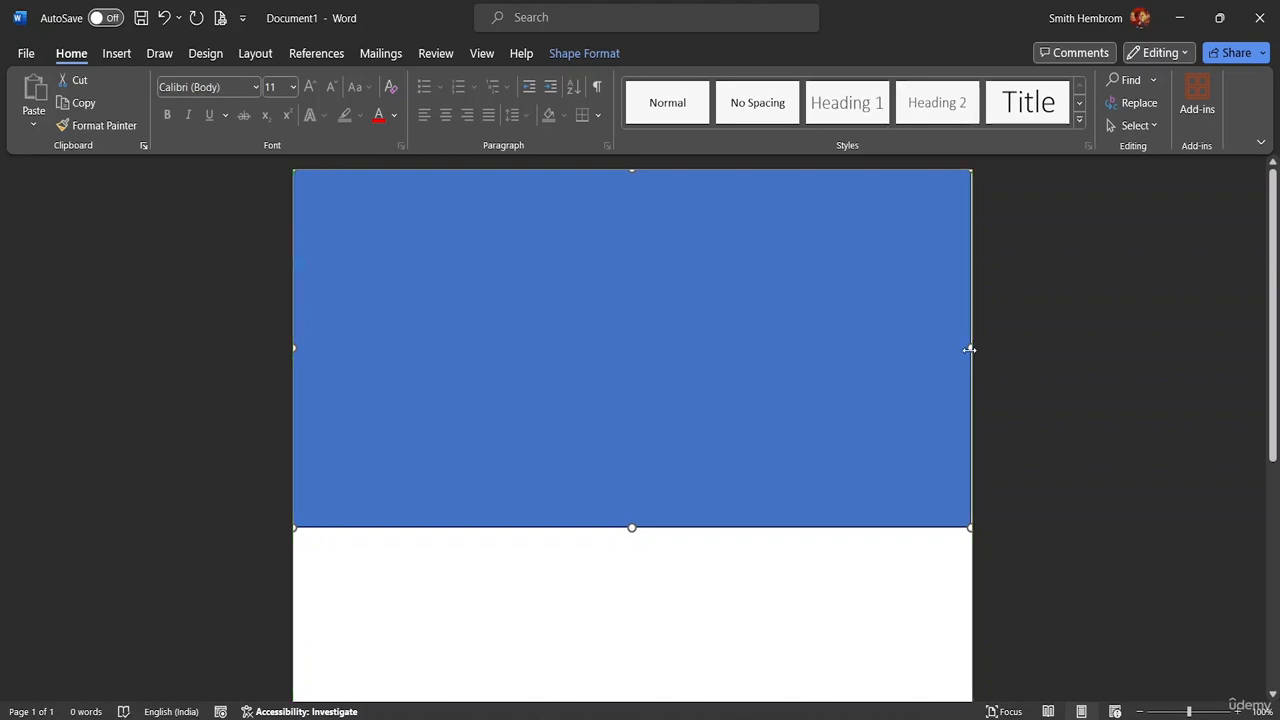
{"action": "left_click_drag", "start_coordinate": [971, 349], "coordinate": [966, 349]}
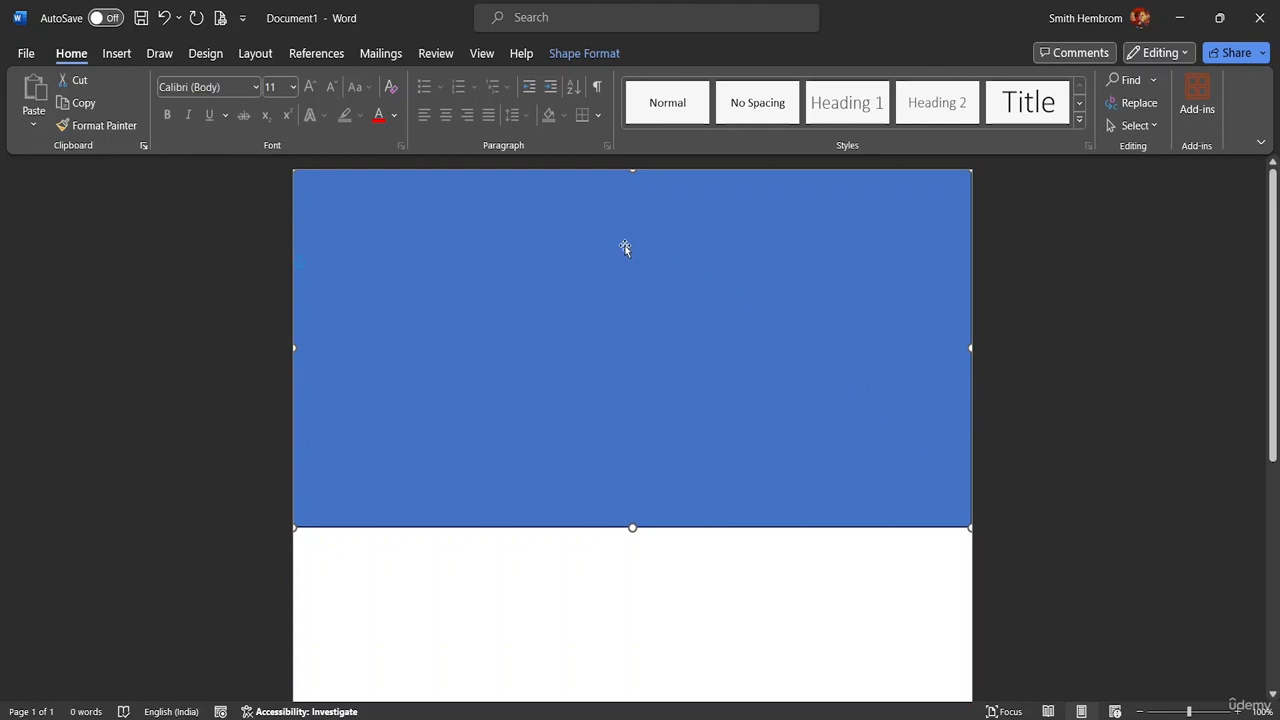
{"action": "left_click", "coordinate": [586, 55]}
{"action": "left_click", "coordinate": [172, 82]}
With Edit Points, bend the bottom edge up and pull the bottom-right handle down into a dip
{"action": "left_click", "coordinate": [189, 132]}
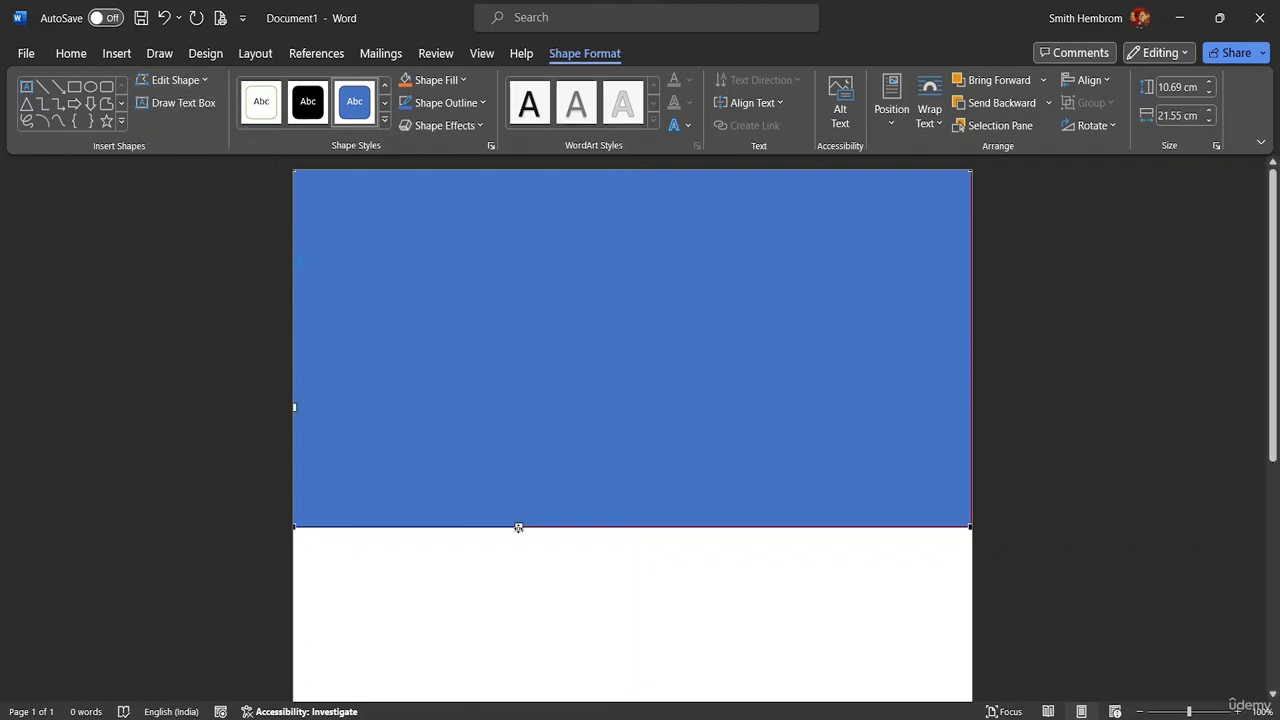
{"action": "left_click_drag", "start_coordinate": [518, 527], "coordinate": [504, 237]}
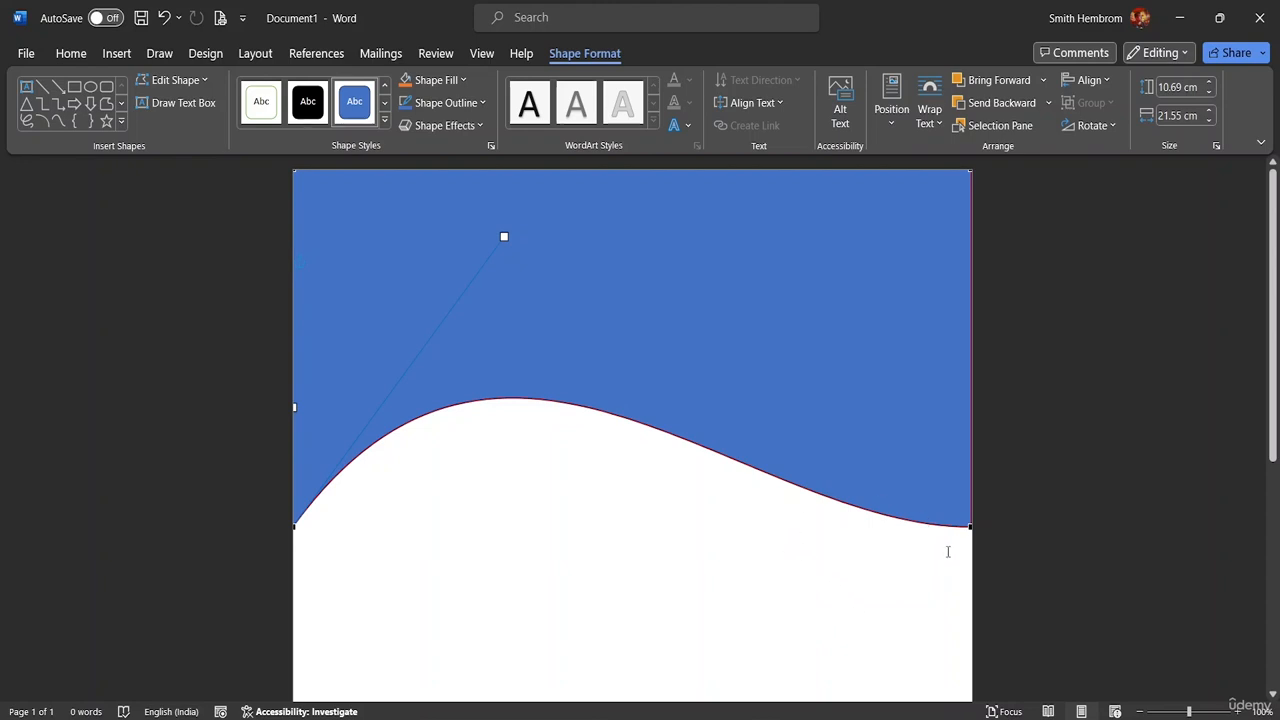
{"action": "left_click", "coordinate": [969, 523]}
{"action": "left_click_drag", "start_coordinate": [744, 528], "coordinate": [709, 589]}
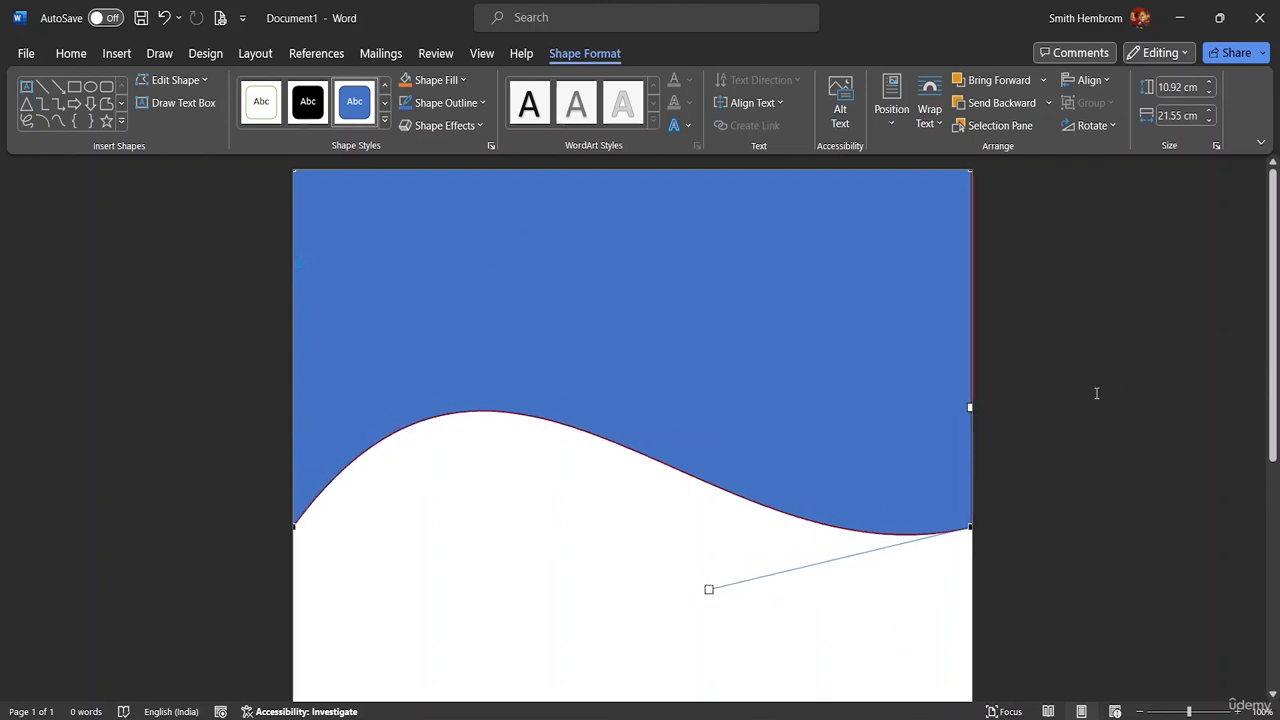
{"action": "scroll", "coordinate": [1096, 393], "scroll_direction": "down", "scroll_amount": 3}
{"action": "scroll", "coordinate": [1046, 449], "scroll_direction": "up", "scroll_amount": 3}
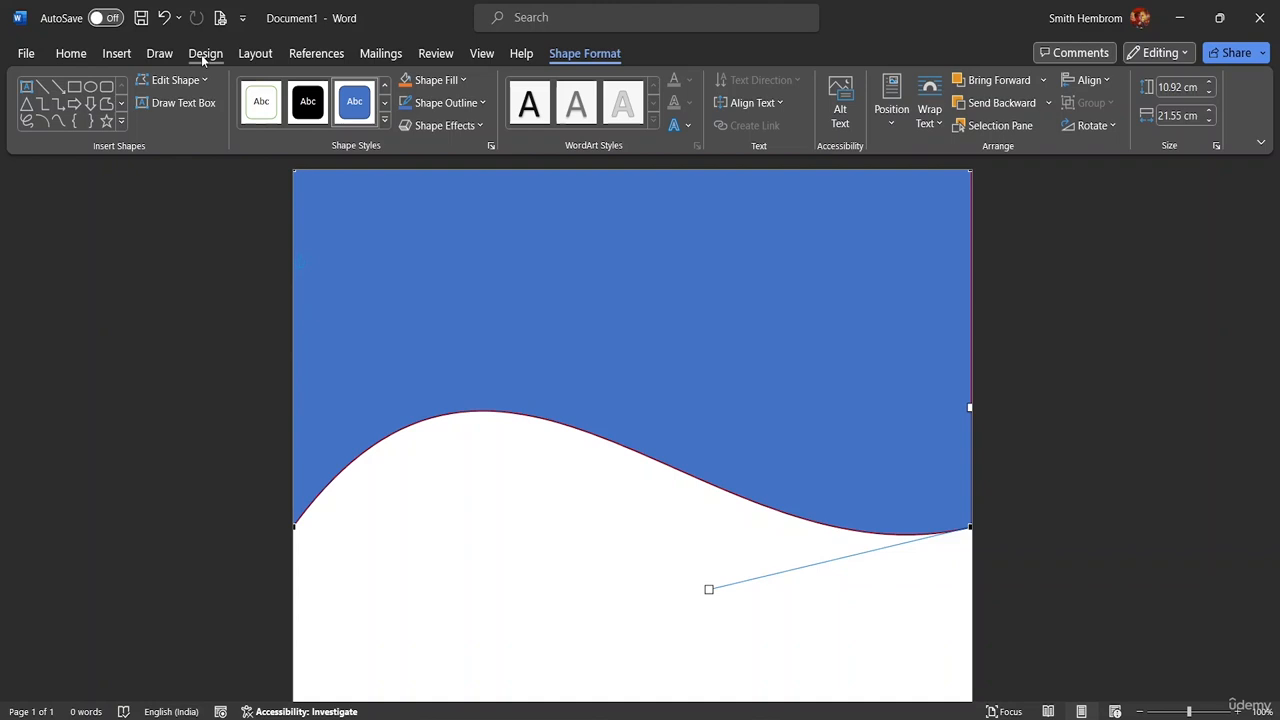
{"action": "left_click", "coordinate": [117, 55]}
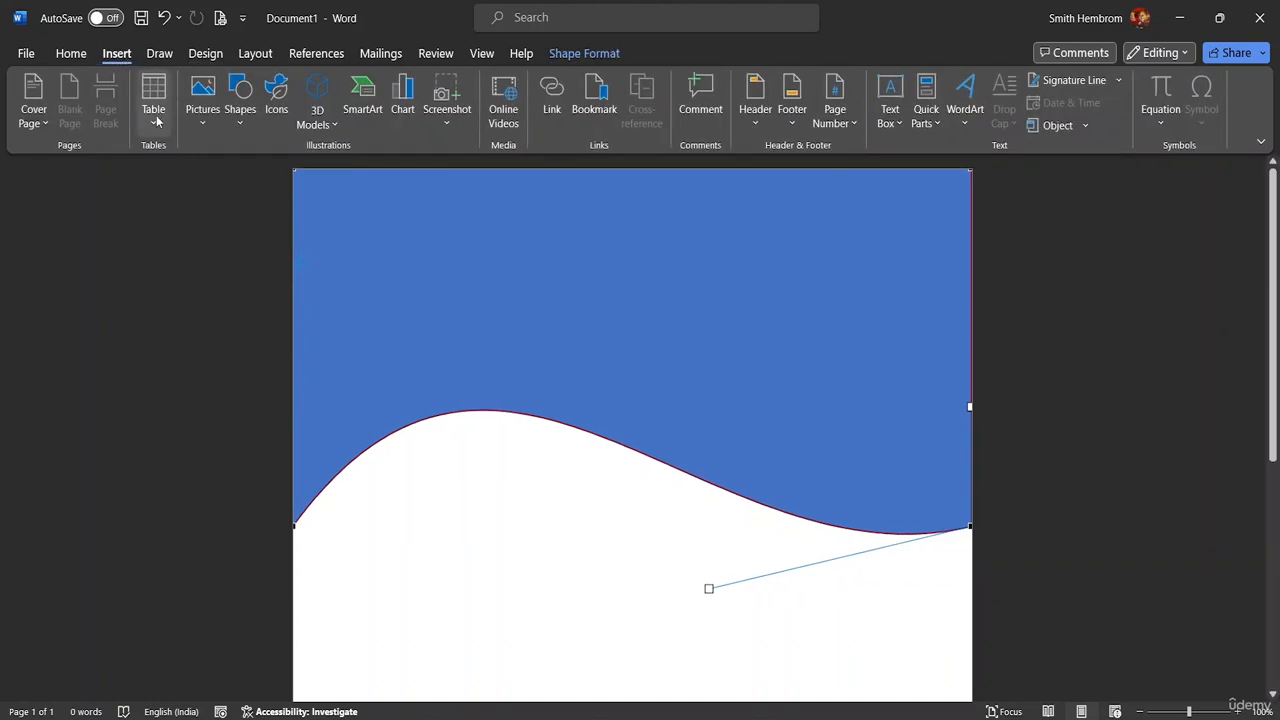
{"action": "left_click", "coordinate": [202, 108]}
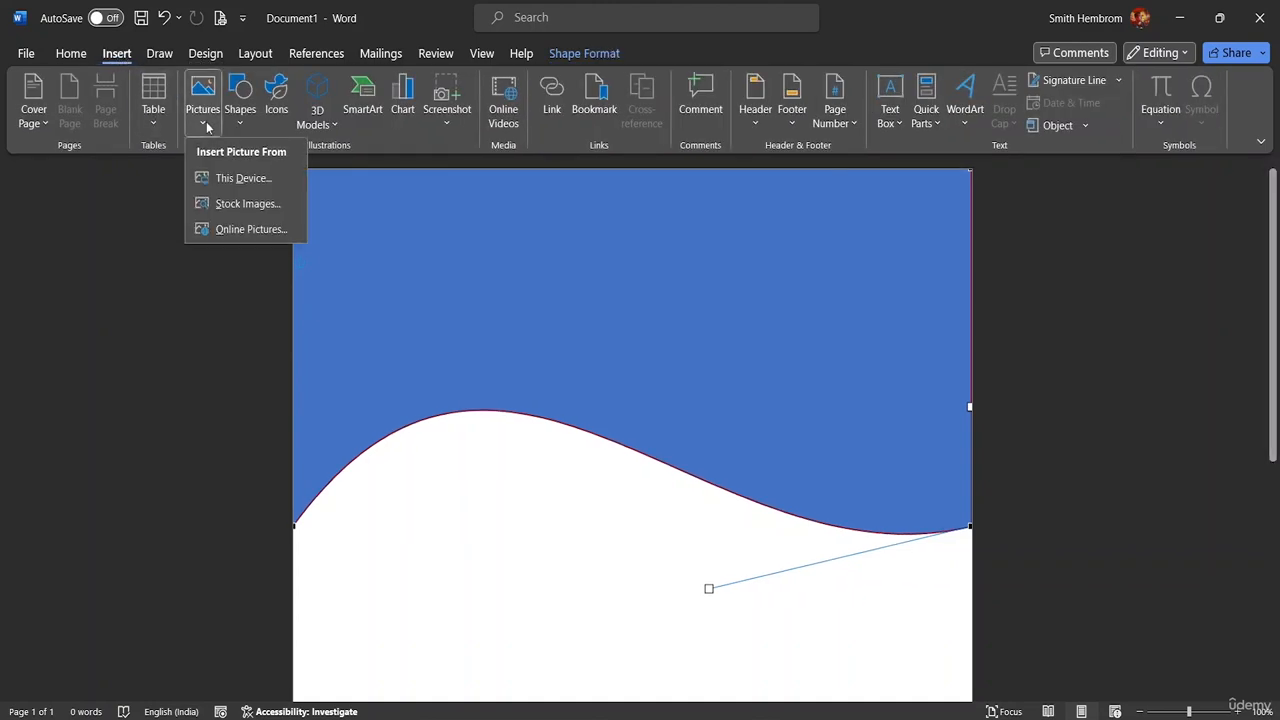
Insert pexels-rajesh-tp-1633525 from the MS Word Advanced Resource File folder via This Device
{"action": "left_click", "coordinate": [464, 629]}
{"action": "left_click", "coordinate": [450, 622]}
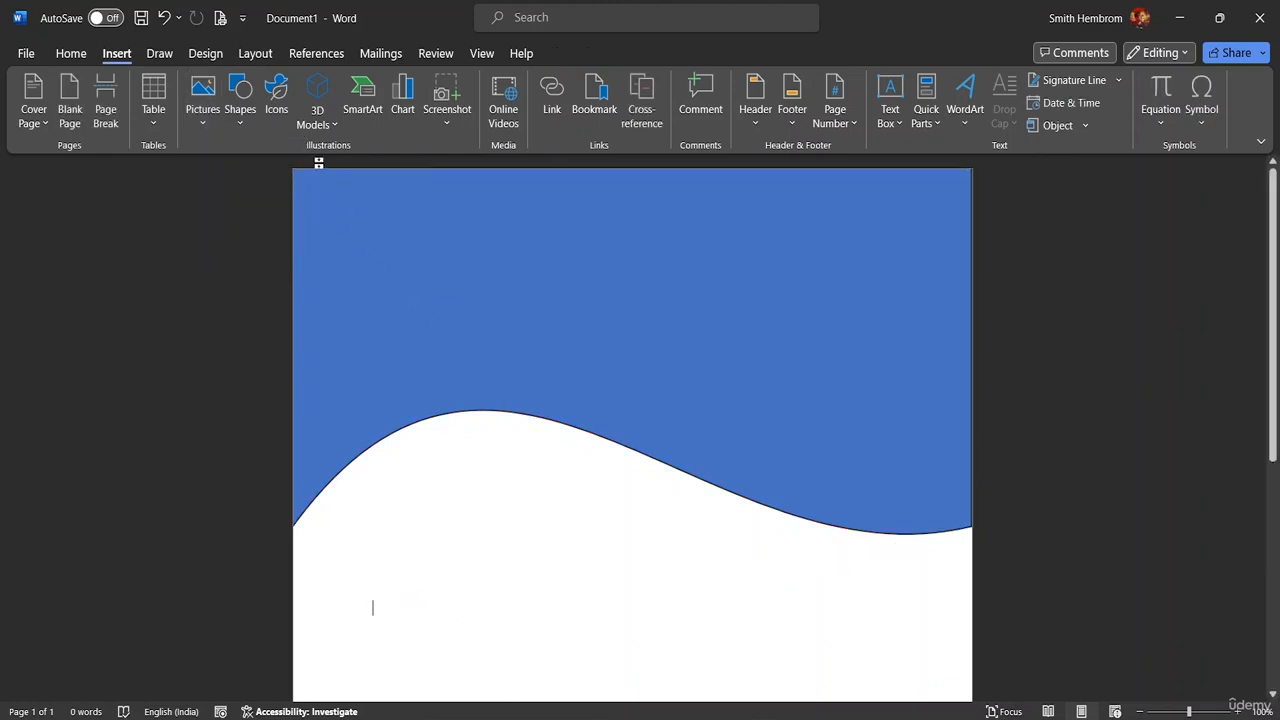
{"action": "left_click", "coordinate": [202, 105]}
{"action": "left_click", "coordinate": [229, 178]}
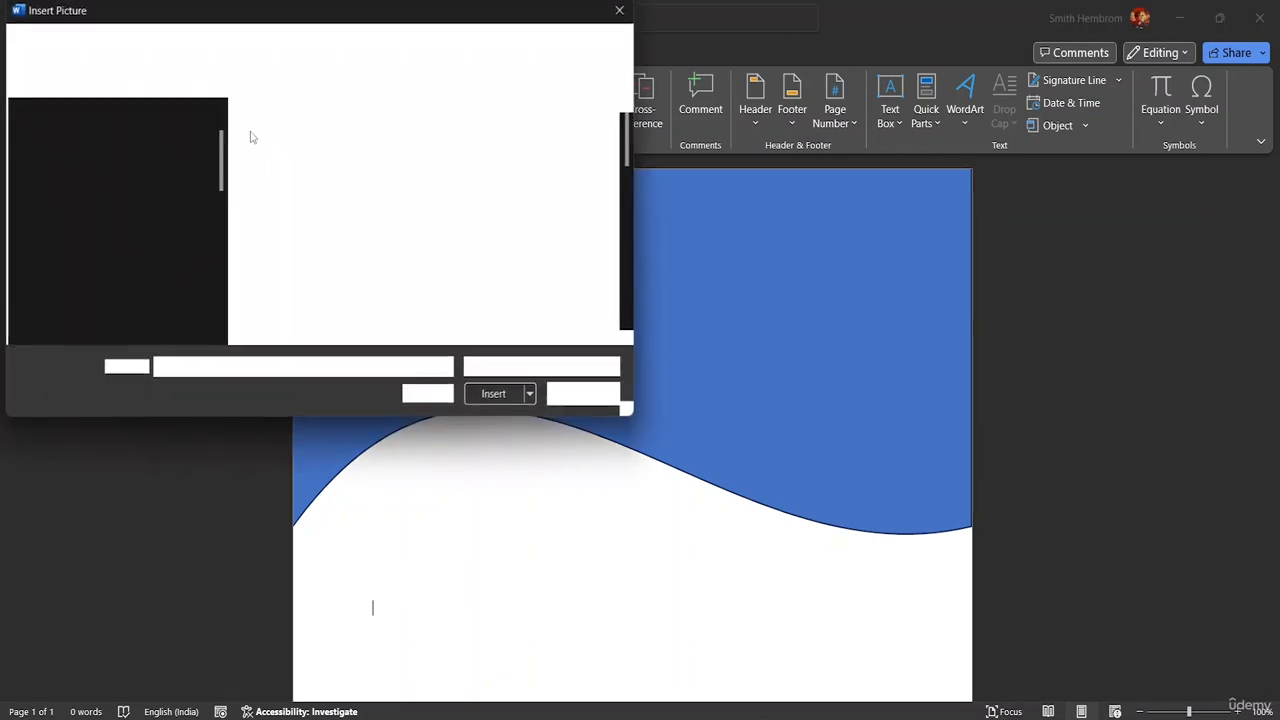
{"action": "scroll", "coordinate": [88, 283], "scroll_direction": "down", "scroll_amount": 3}
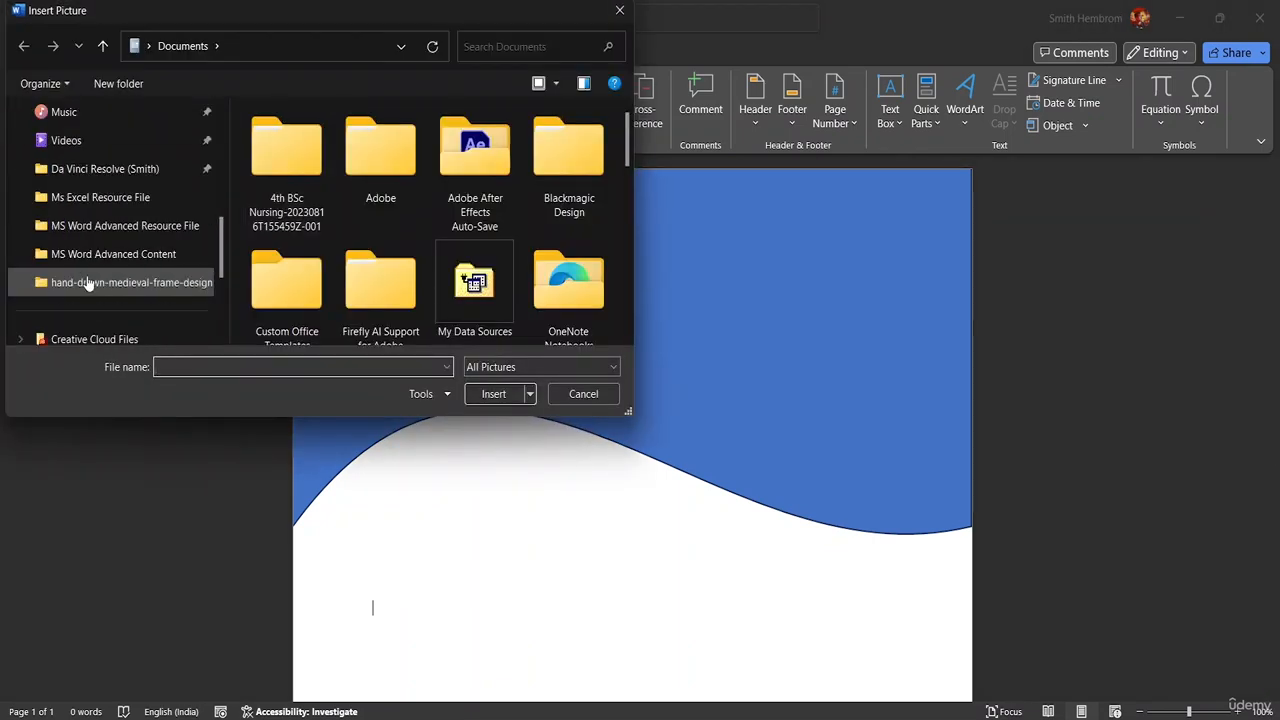
{"action": "left_click", "coordinate": [140, 226]}
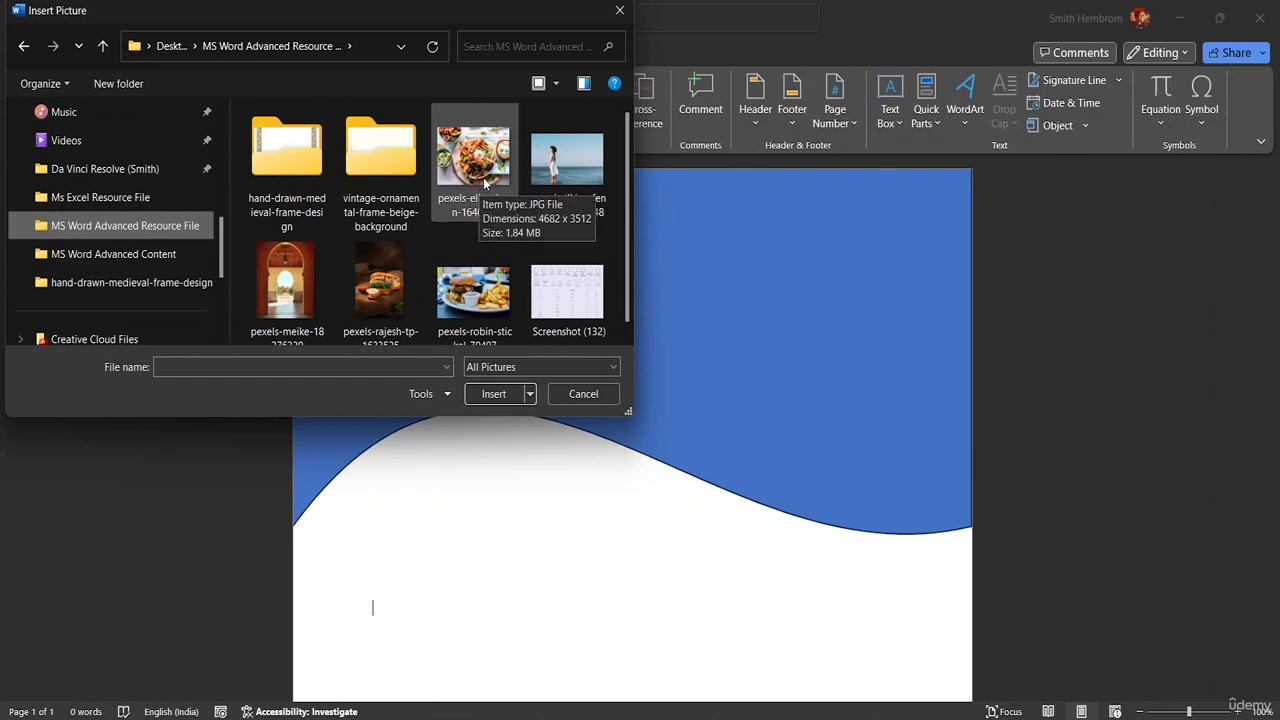
{"action": "left_click", "coordinate": [485, 183]}
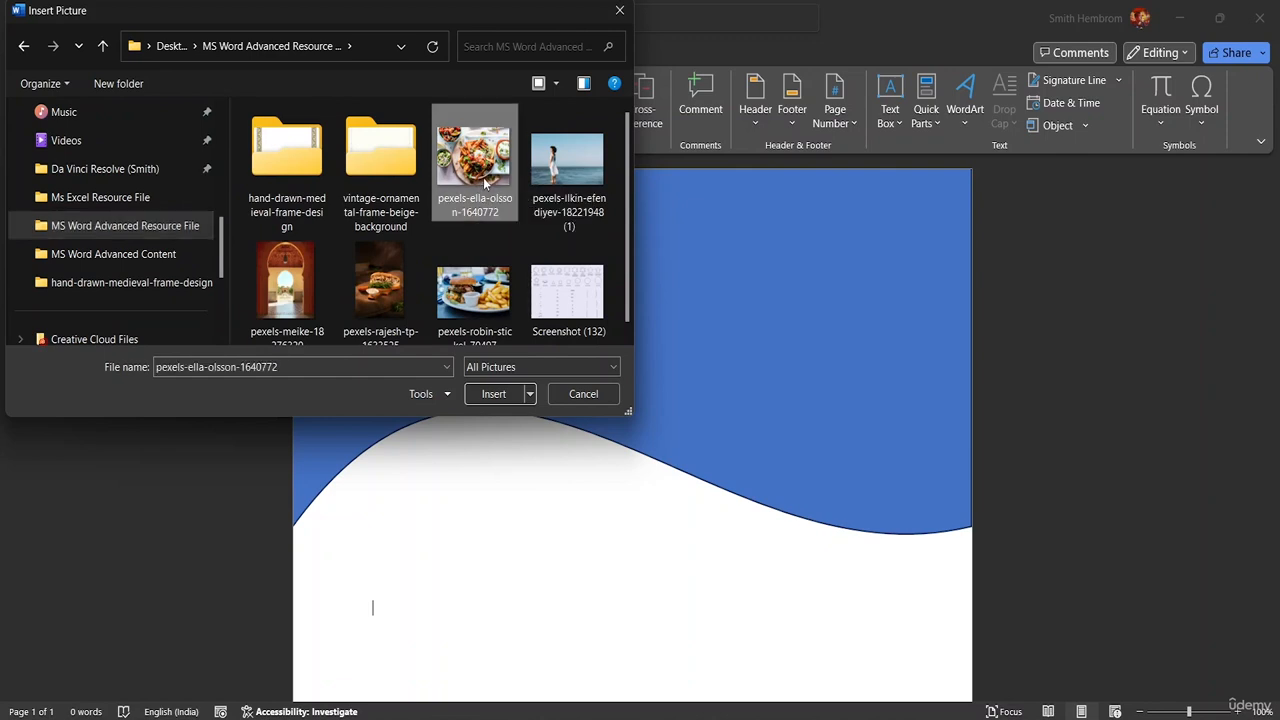
{"action": "left_click", "coordinate": [377, 297]}
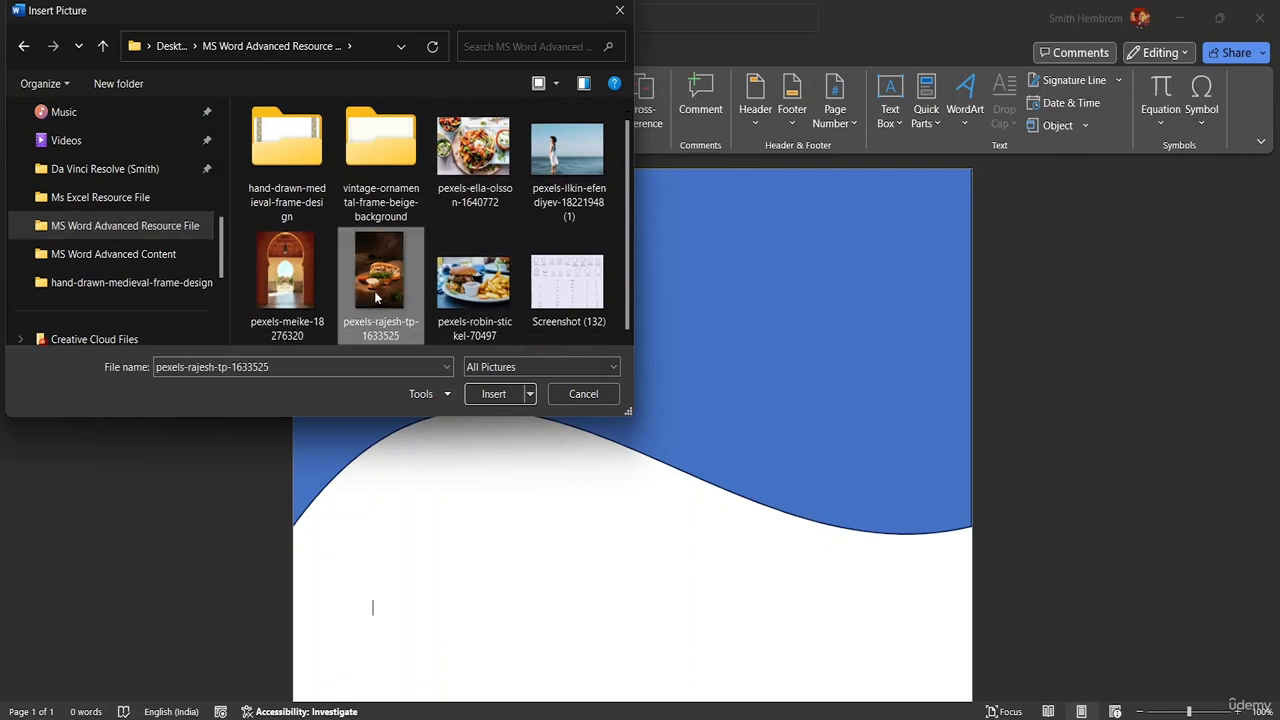
{"action": "left_click", "coordinate": [492, 396]}
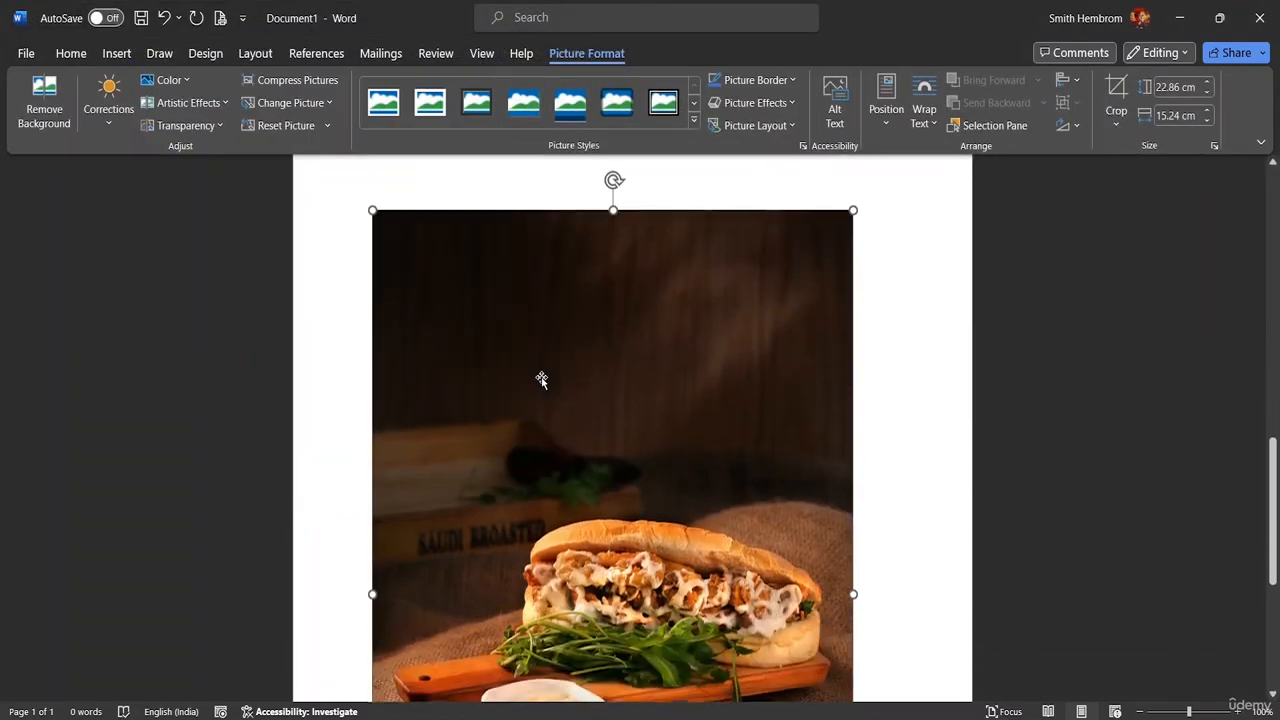
Shrink the sandwich photo to about 9.5 by 6.3 cm and move it higher
{"action": "scroll", "coordinate": [541, 380], "scroll_direction": "down", "scroll_amount": 1}
{"action": "scroll", "coordinate": [543, 380], "scroll_direction": "up", "scroll_amount": 5}
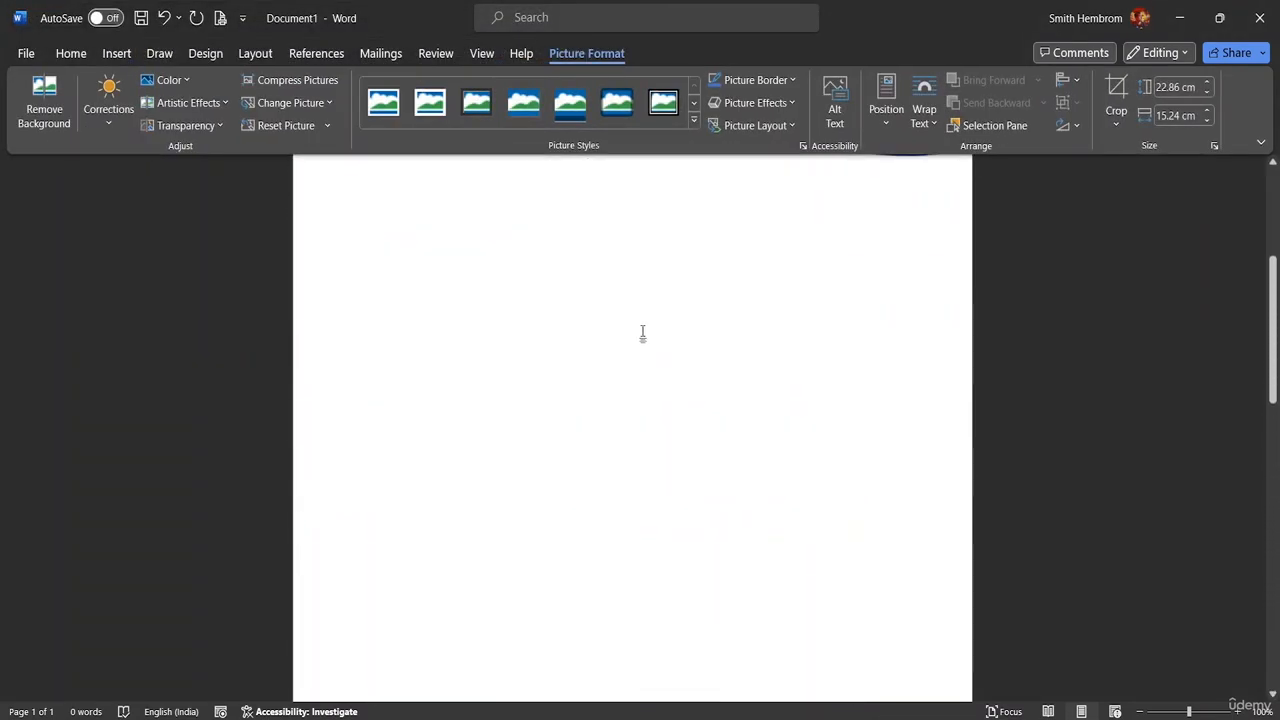
{"action": "scroll", "coordinate": [643, 335], "scroll_direction": "up", "scroll_amount": 1}
{"action": "scroll", "coordinate": [660, 277], "scroll_direction": "down", "scroll_amount": 6}
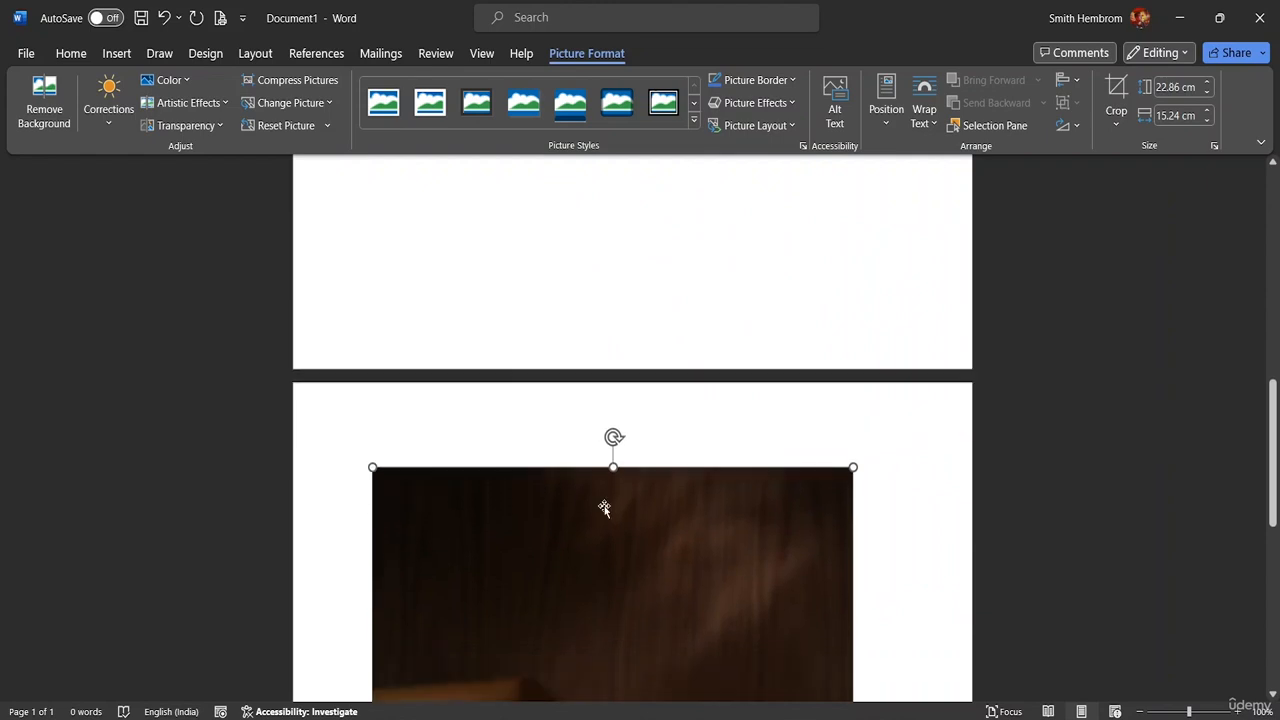
{"action": "scroll", "coordinate": [604, 508], "scroll_direction": "down", "scroll_amount": 4}
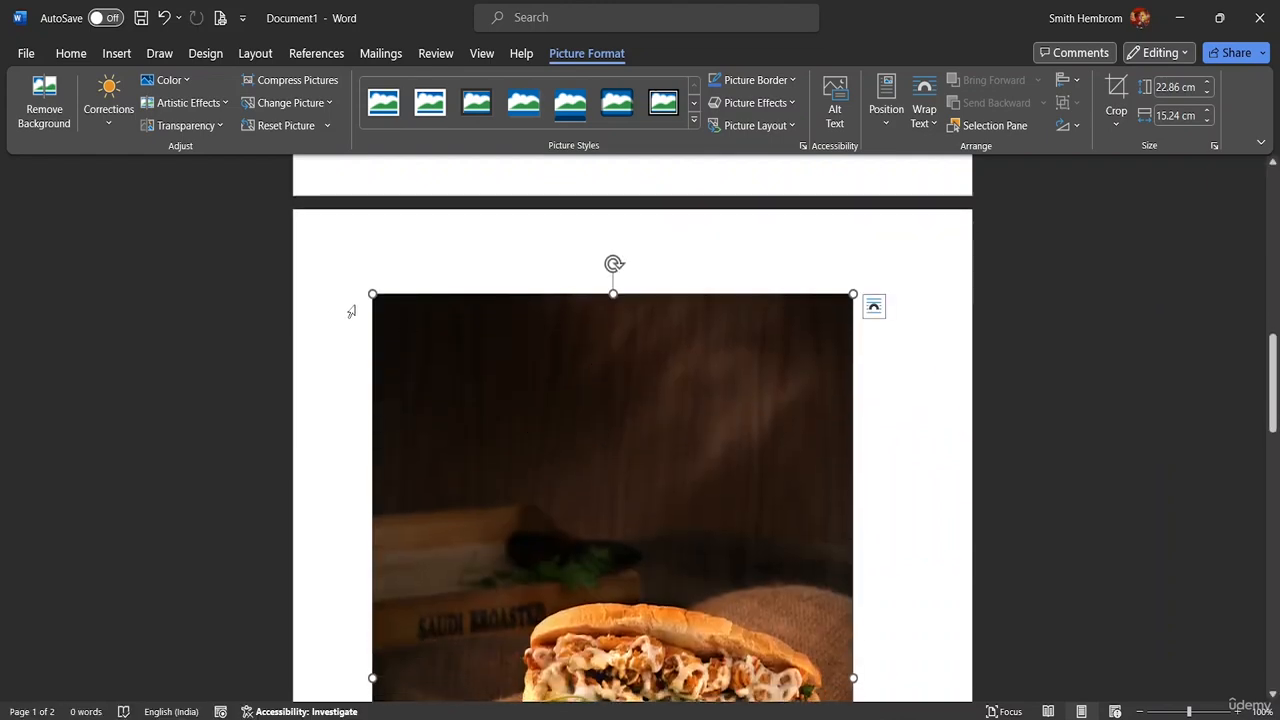
{"action": "left_click_drag", "start_coordinate": [368, 285], "coordinate": [745, 715]}
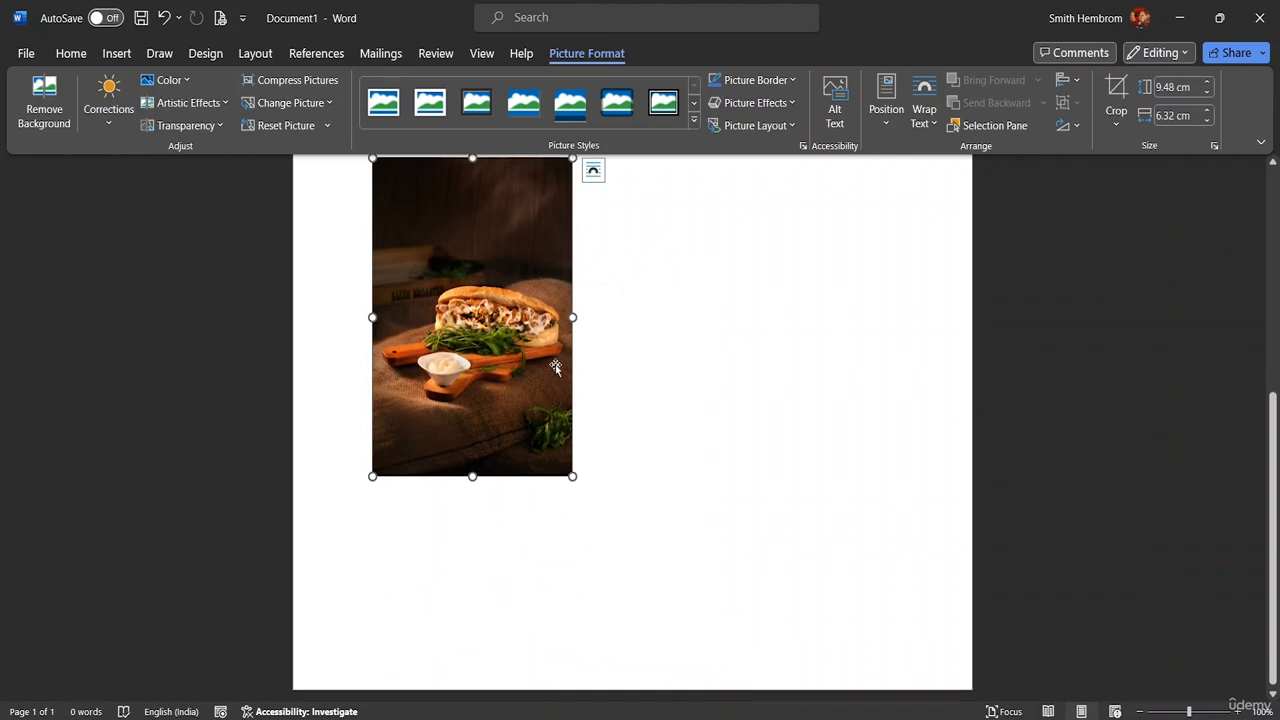
{"action": "scroll", "coordinate": [557, 367], "scroll_direction": "up", "scroll_amount": 2}
{"action": "left_click_drag", "start_coordinate": [483, 334], "coordinate": [491, 222]}
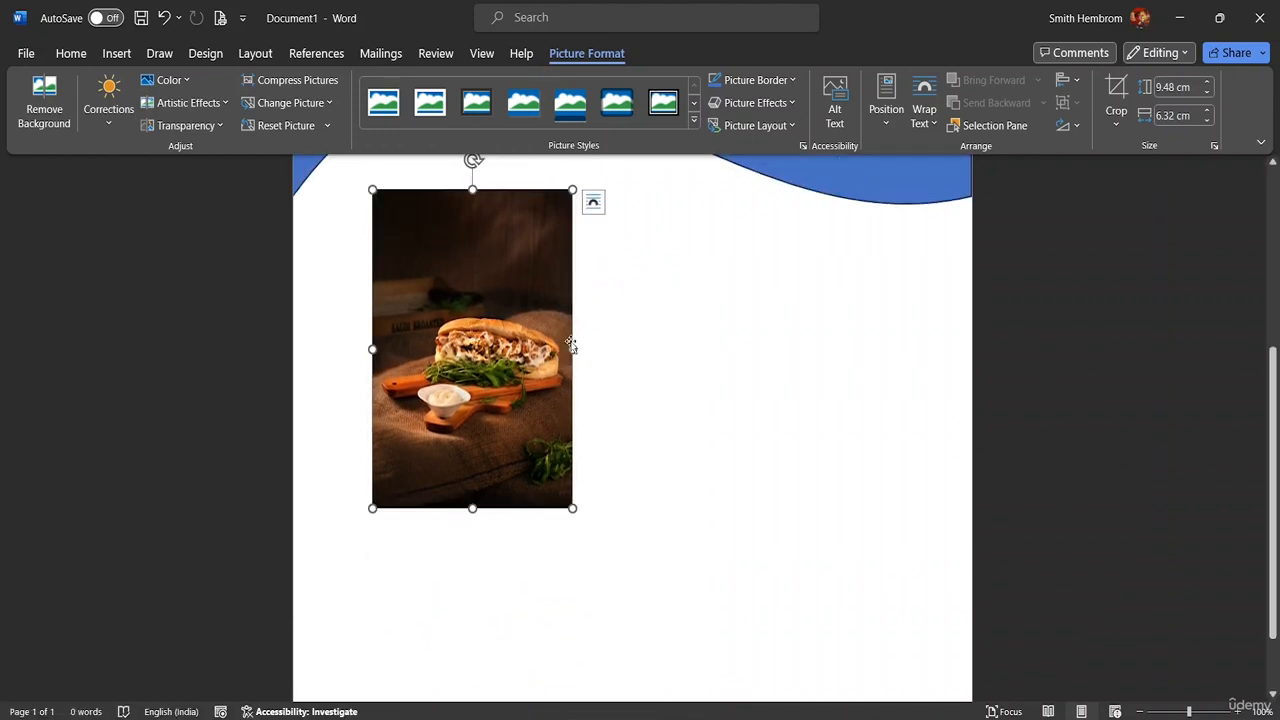
{"action": "scroll", "coordinate": [603, 274], "scroll_direction": "up", "scroll_amount": 3}
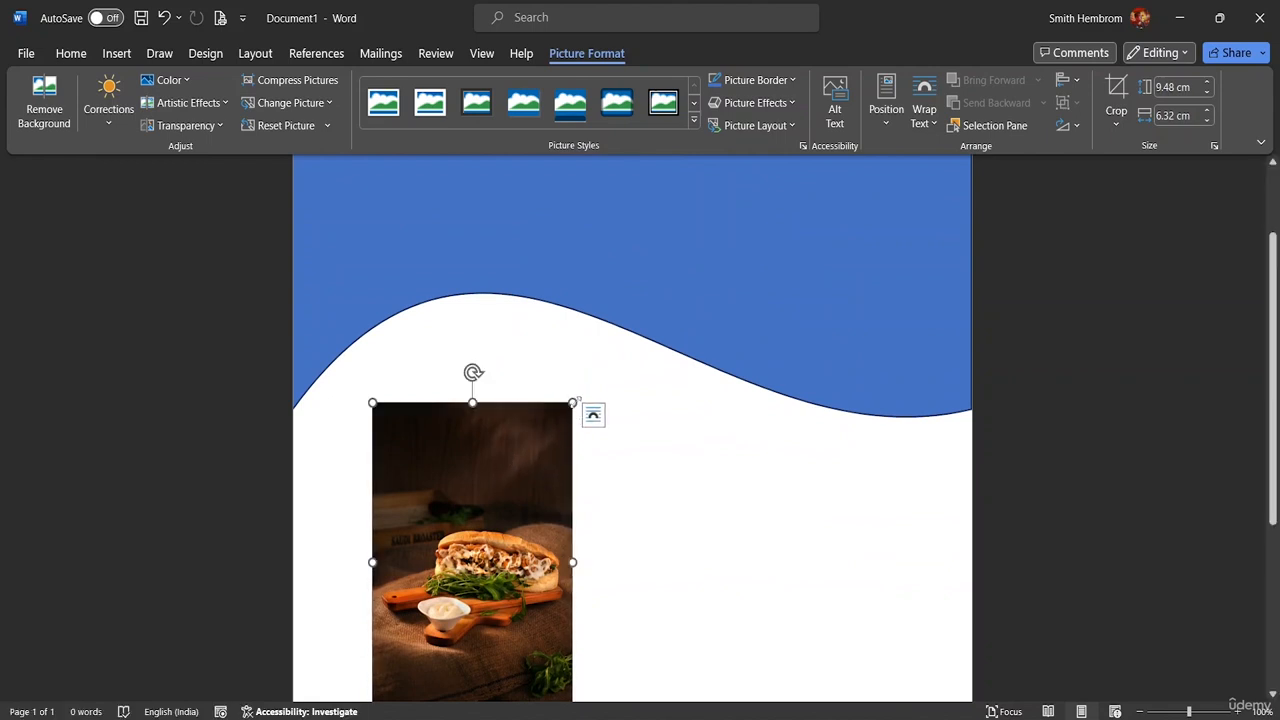
Enlarge the photo to 14.58 by 18.94 cm, reaching the page's right edge
{"action": "left_click_drag", "start_coordinate": [575, 401], "coordinate": [647, 400]}
{"action": "scroll", "coordinate": [654, 420], "scroll_direction": "down", "scroll_amount": 5}
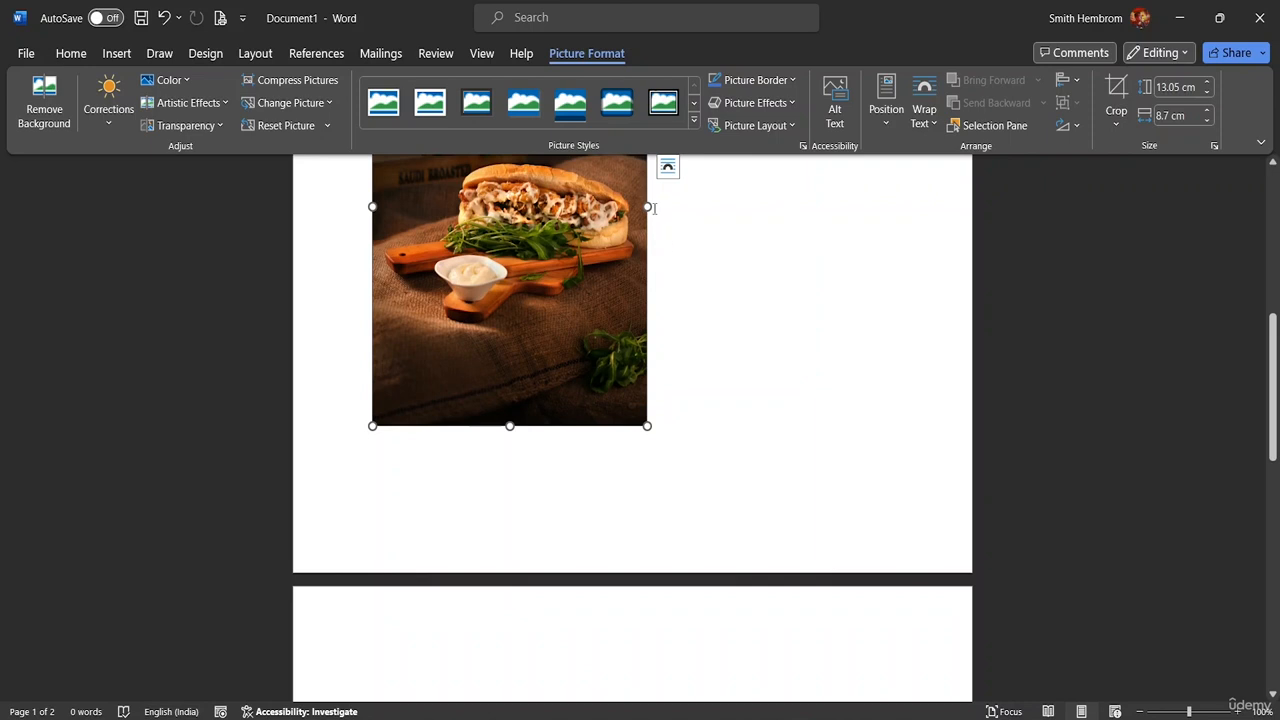
{"action": "left_click_drag", "start_coordinate": [650, 206], "coordinate": [753, 242]}
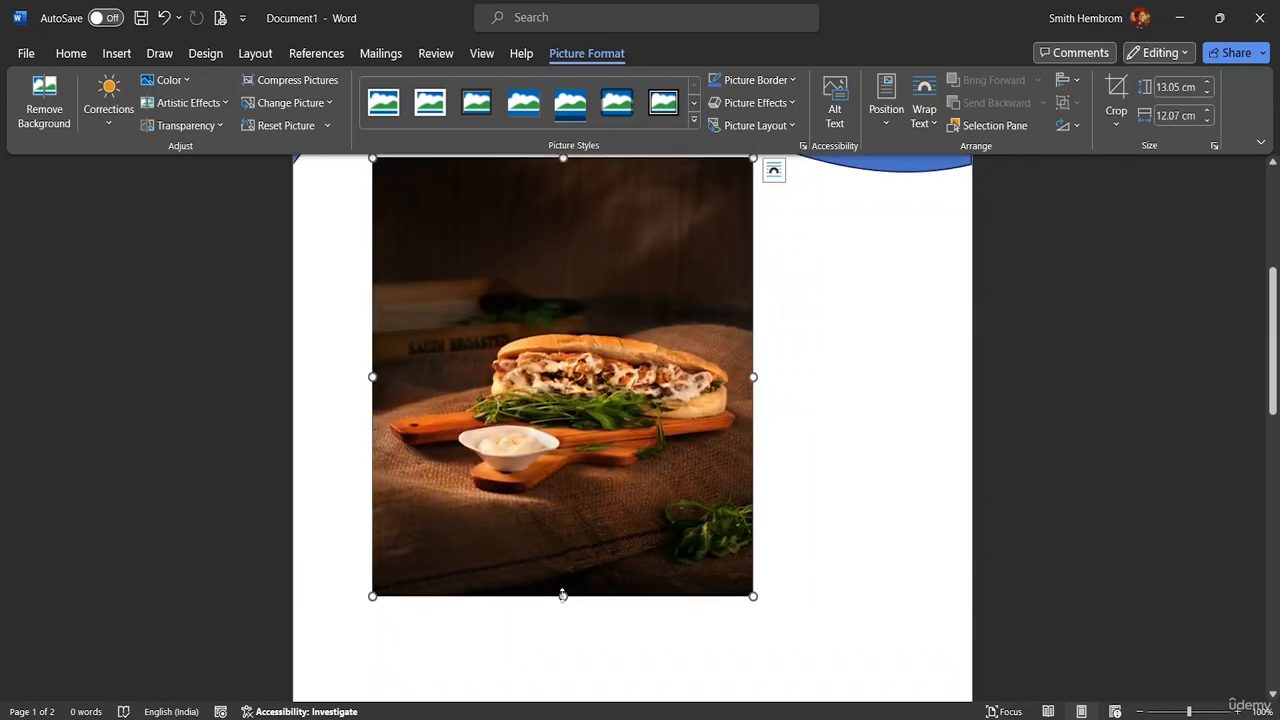
{"action": "left_click_drag", "start_coordinate": [563, 595], "coordinate": [566, 648]}
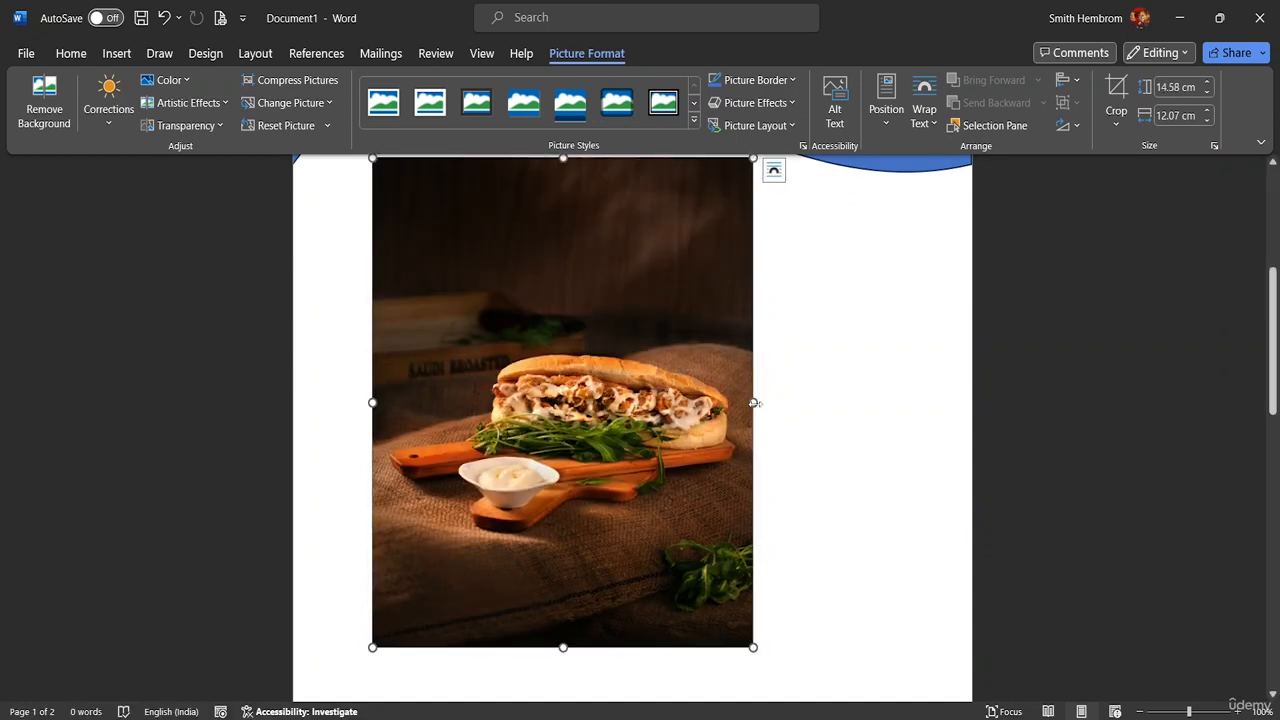
{"action": "left_click_drag", "start_coordinate": [757, 400], "coordinate": [908, 415]}
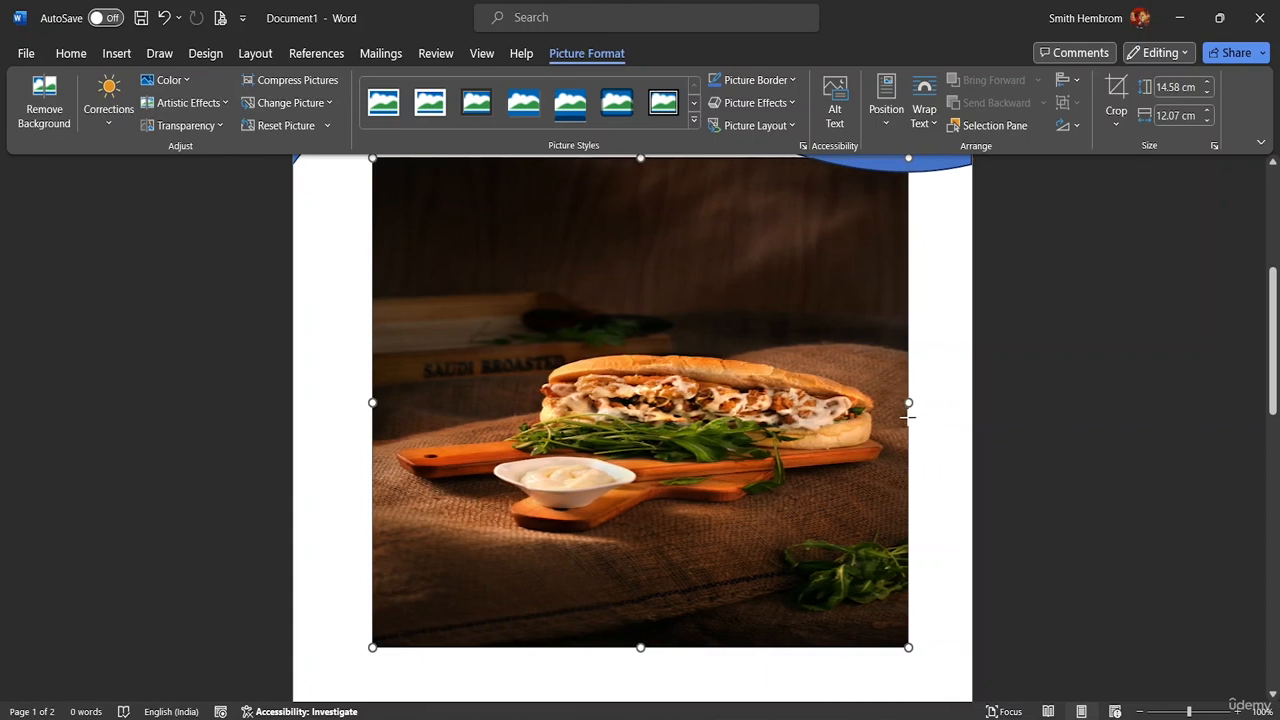
{"action": "scroll", "coordinate": [654, 271], "scroll_direction": "up", "scroll_amount": 4}
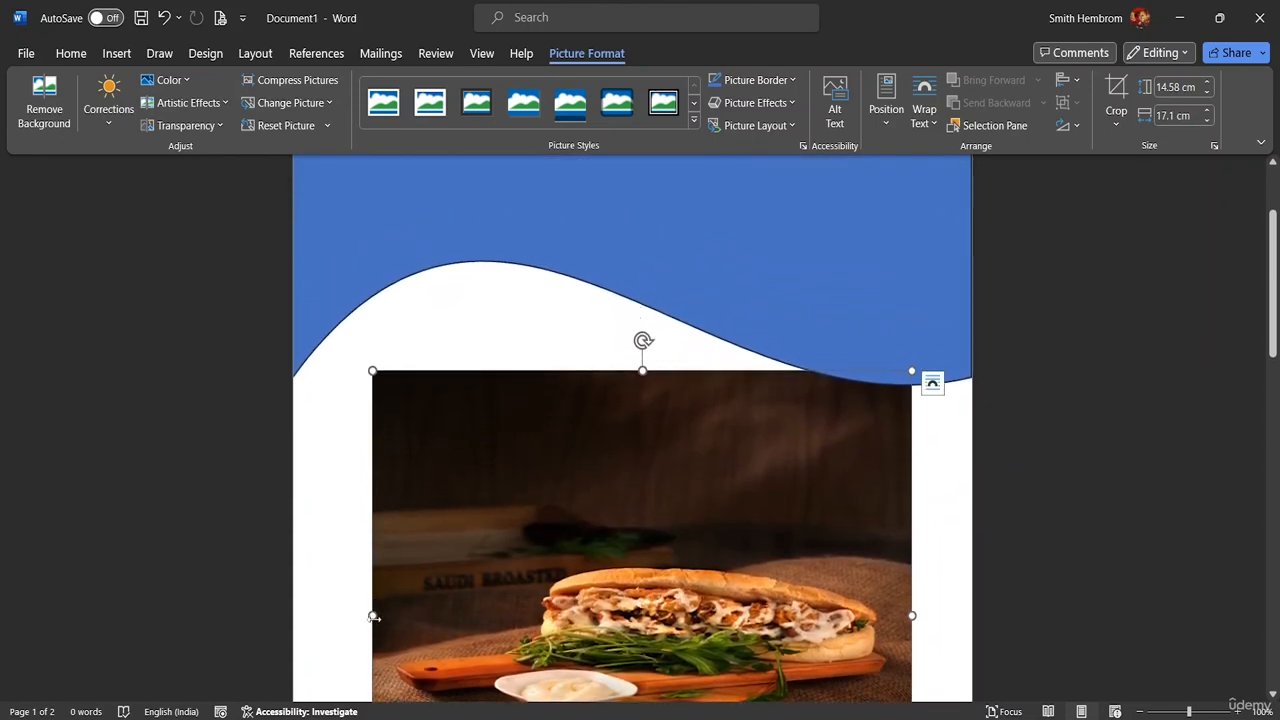
{"action": "left_click_drag", "start_coordinate": [374, 617], "coordinate": [314, 614]}
{"action": "scroll", "coordinate": [474, 594], "scroll_direction": "down", "scroll_amount": 4}
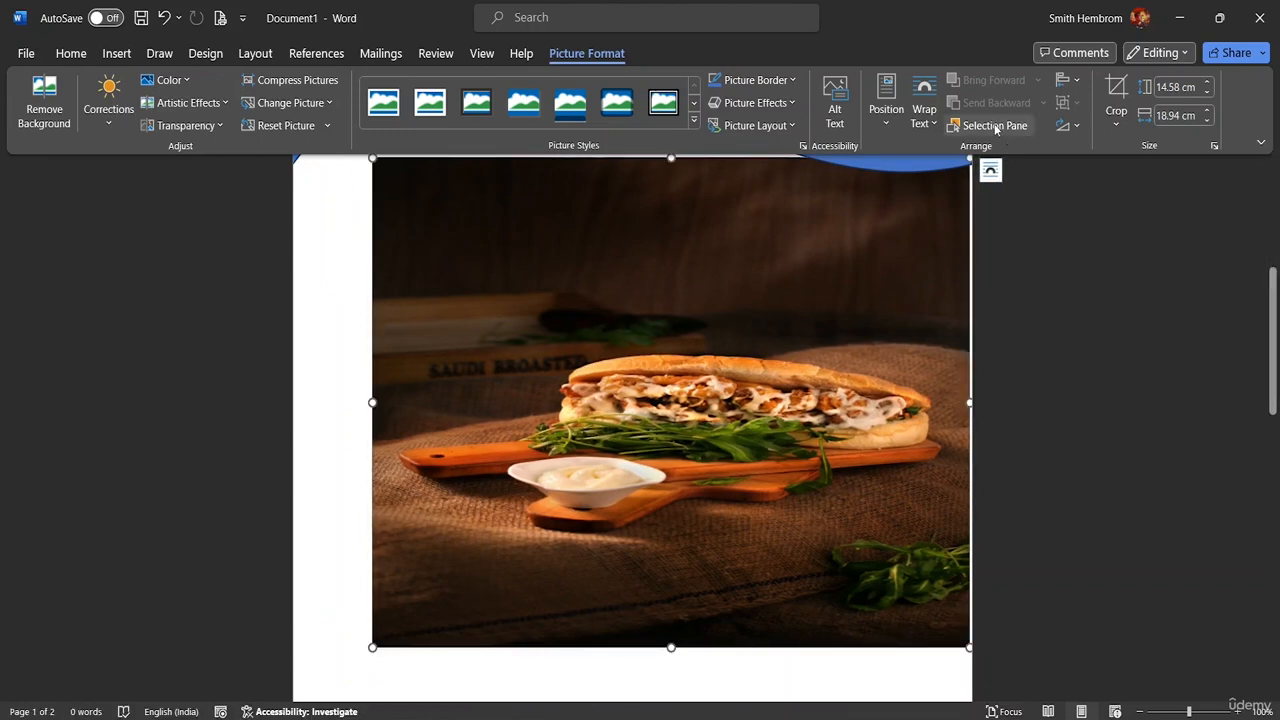
Try Square and Tight wrapping on the photo, then undo back to in-line
{"action": "left_click", "coordinate": [924, 112]}
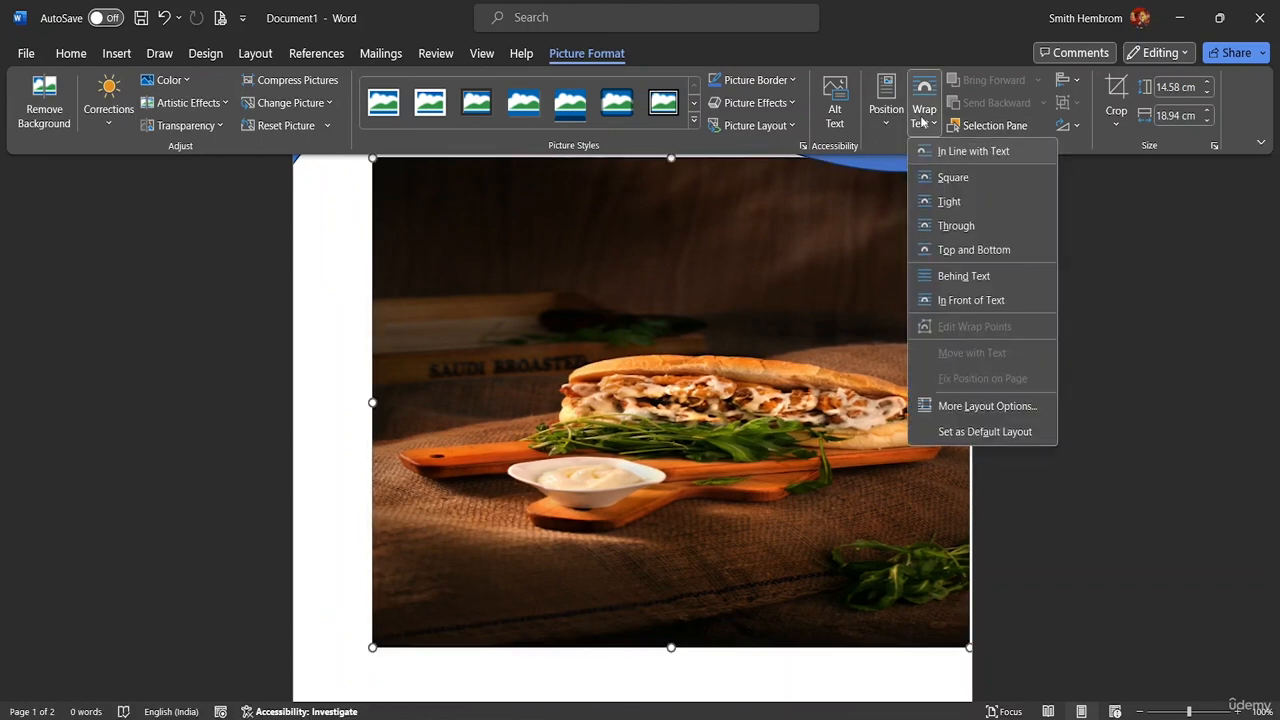
{"action": "left_click", "coordinate": [955, 179]}
{"action": "scroll", "coordinate": [686, 329], "scroll_direction": "up", "scroll_amount": 3}
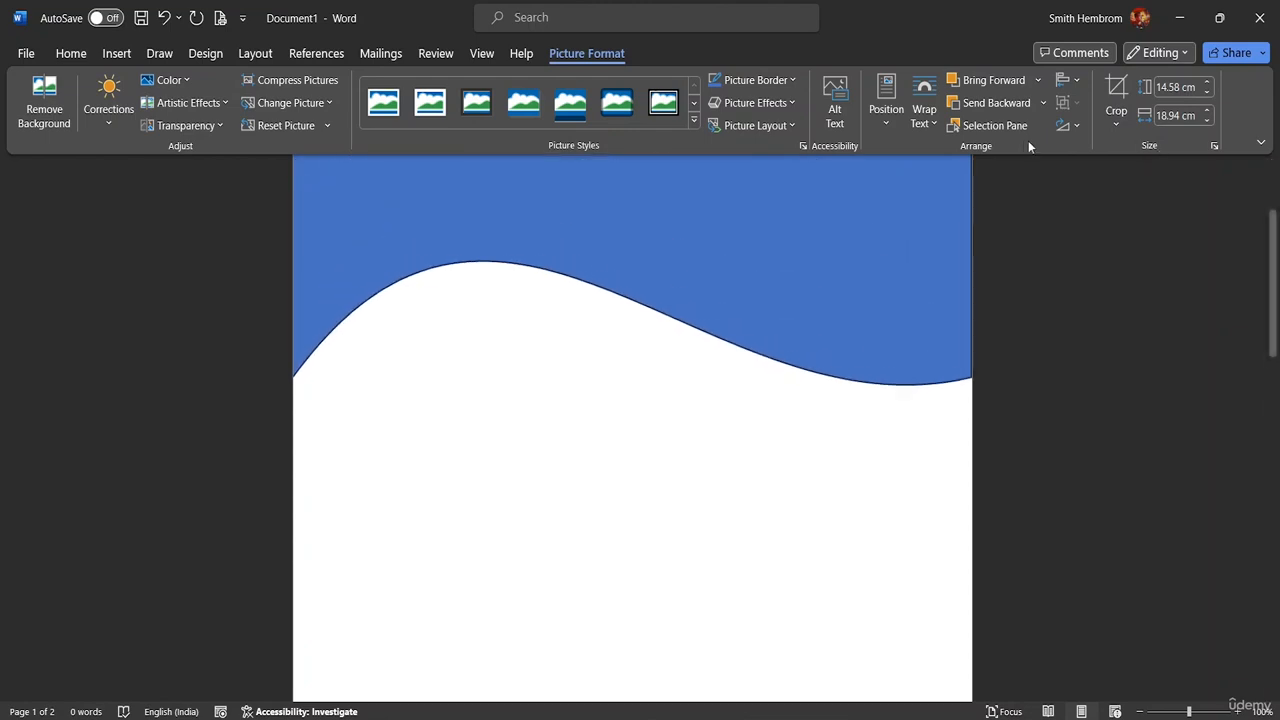
{"action": "left_click", "coordinate": [924, 112]}
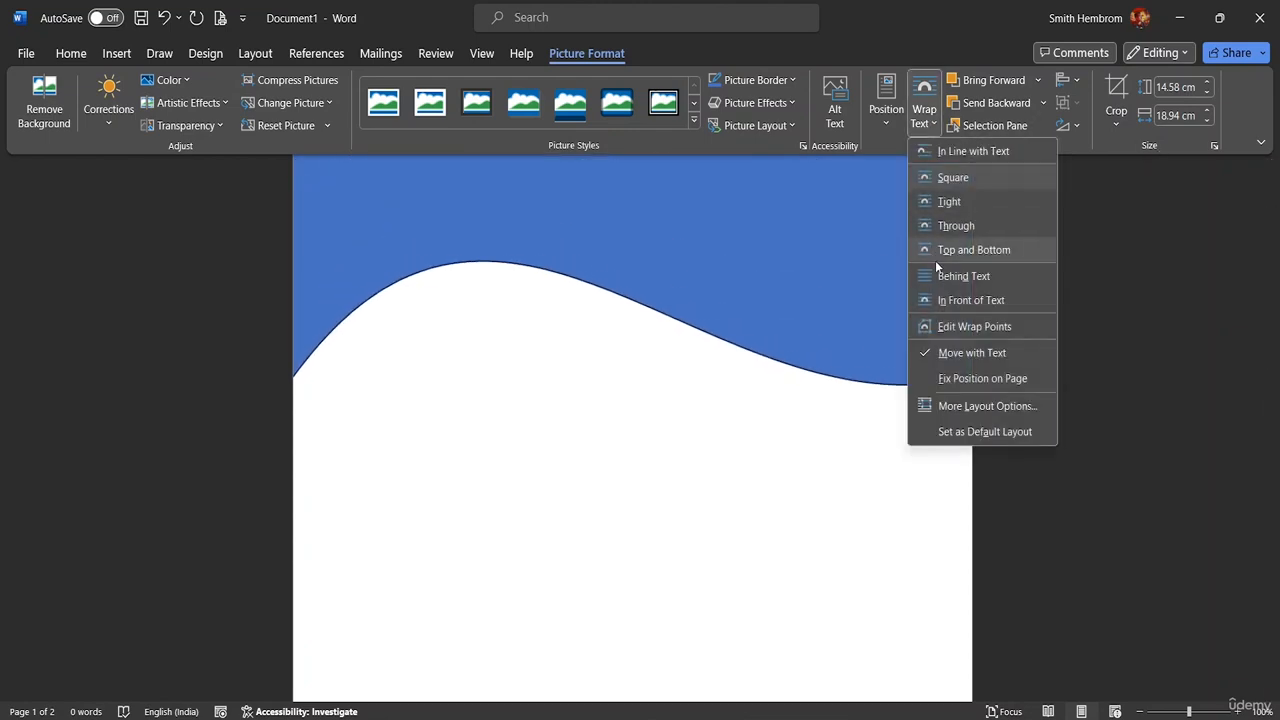
{"action": "left_click", "coordinate": [961, 199]}
{"action": "left_click", "coordinate": [657, 449]}
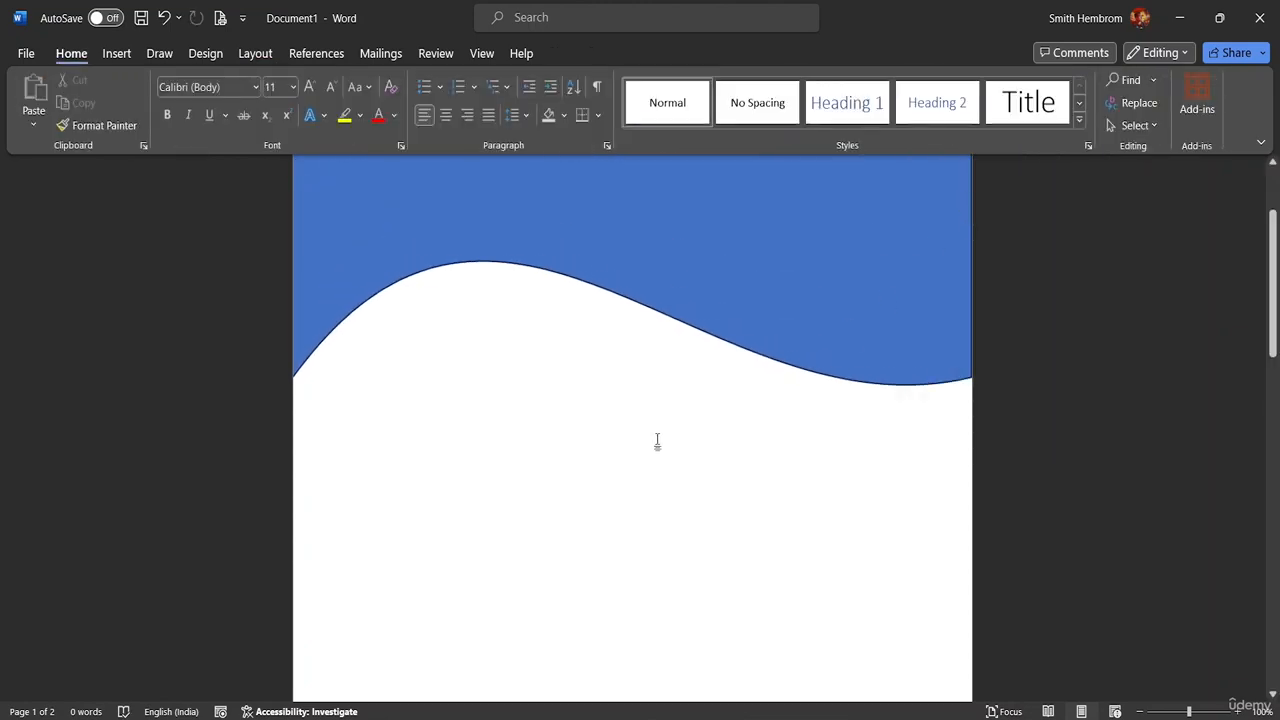
{"action": "key", "text": "ctrl+z"}
{"action": "scroll", "coordinate": [682, 364], "scroll_direction": "up", "scroll_amount": 2}
{"action": "scroll", "coordinate": [670, 370], "scroll_direction": "up", "scroll_amount": 3}
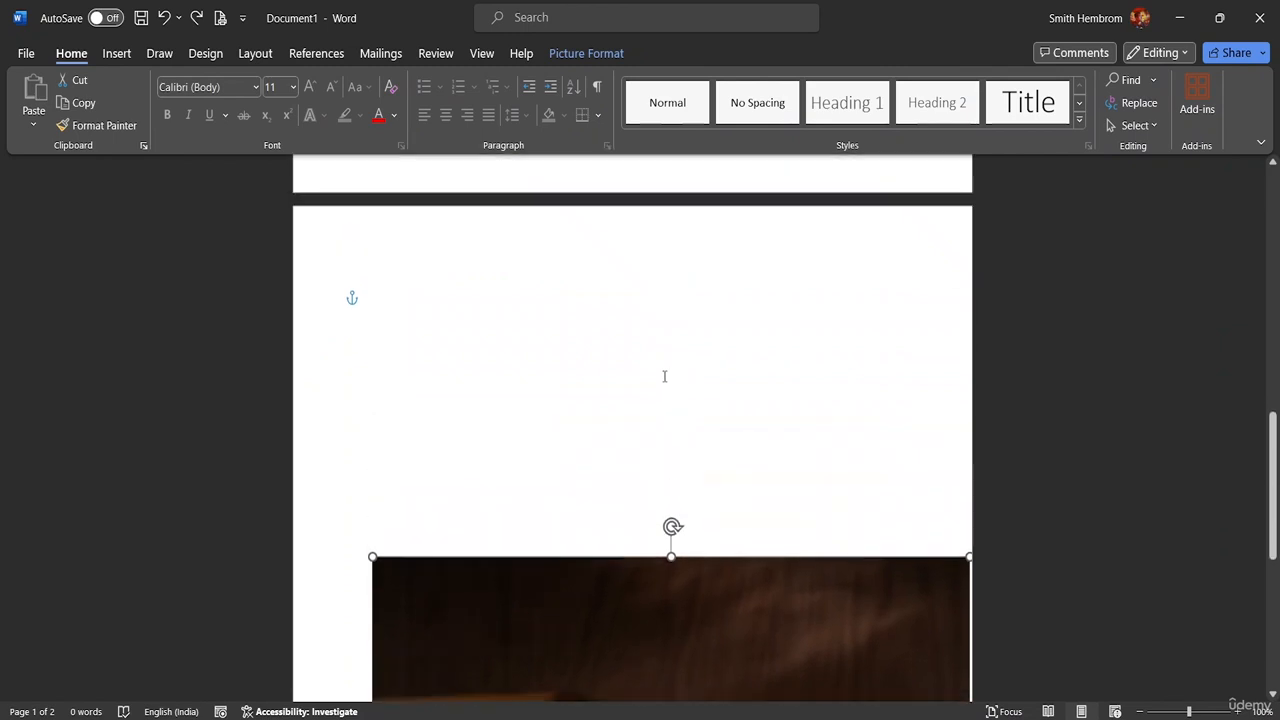
{"action": "scroll", "coordinate": [700, 430], "scroll_direction": "down", "scroll_amount": 3}
{"action": "key", "text": "ctrl+z"}
{"action": "key", "text": "ctrl+z"}
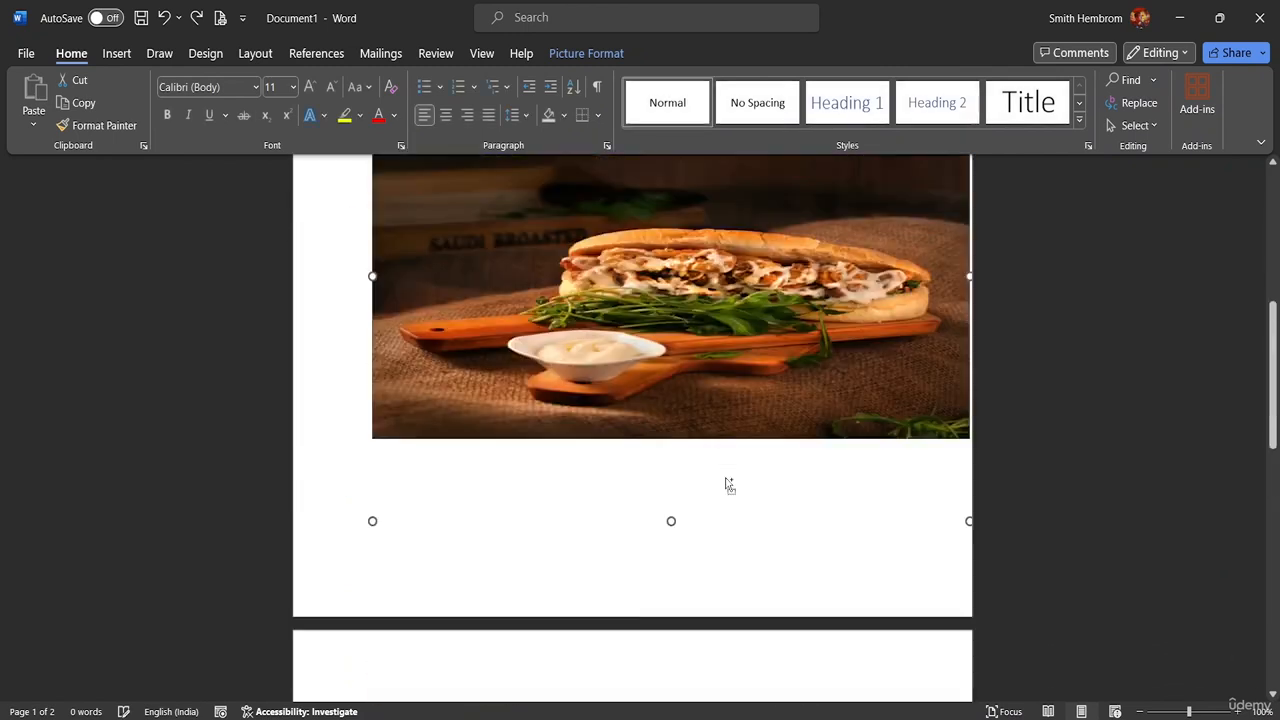
Move the photo up beneath the blue wave and bring up its Wrap Text choices
{"action": "left_click_drag", "start_coordinate": [739, 391], "coordinate": [501, 306]}
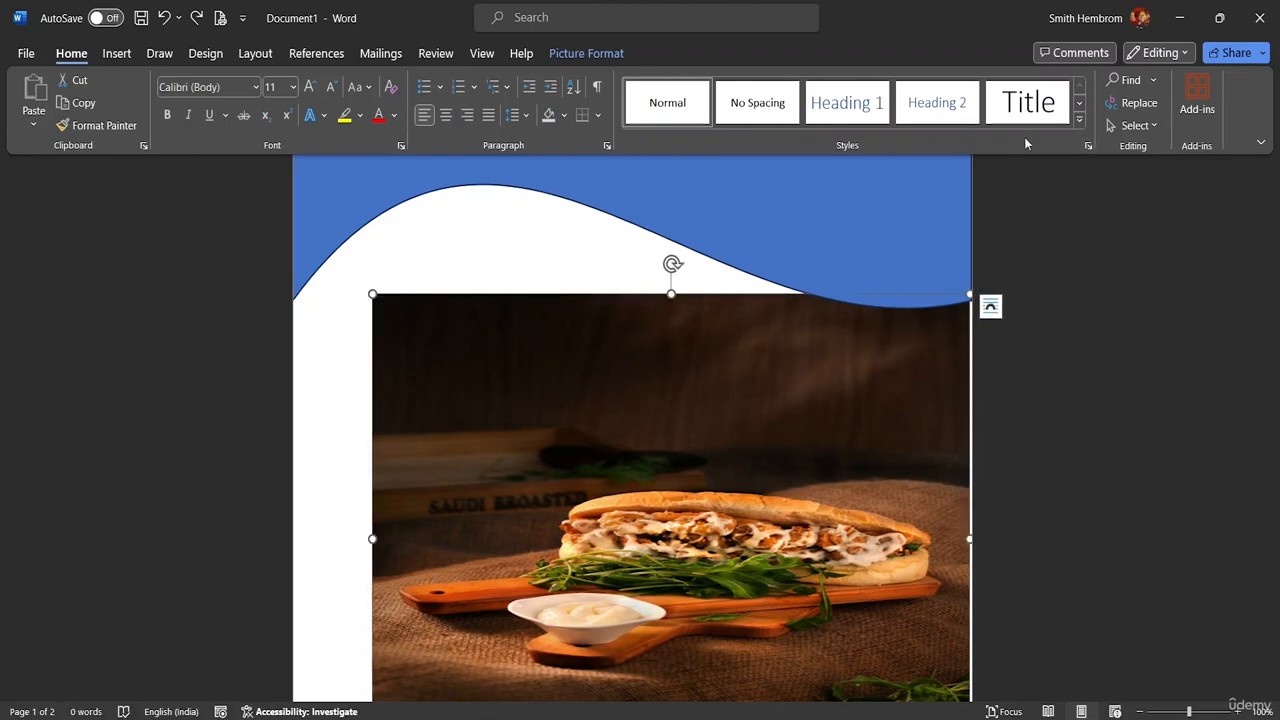
{"action": "left_click", "coordinate": [577, 55]}
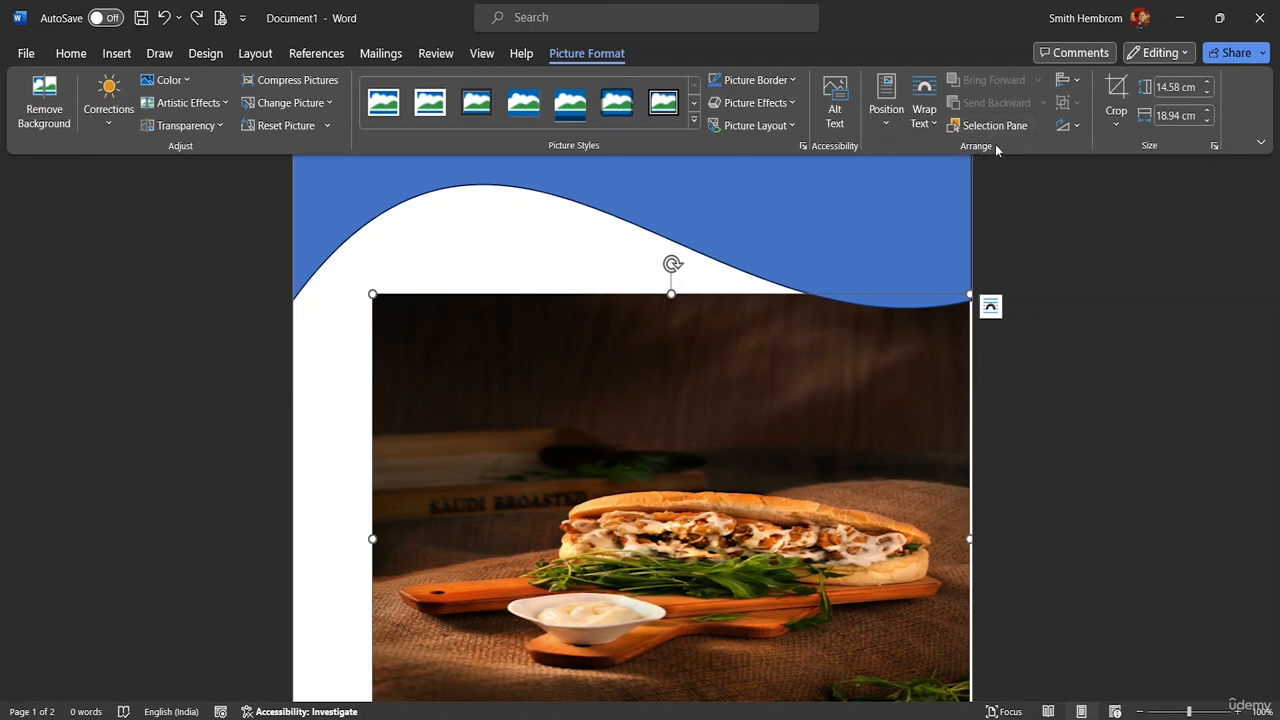
{"action": "left_click", "coordinate": [929, 124]}
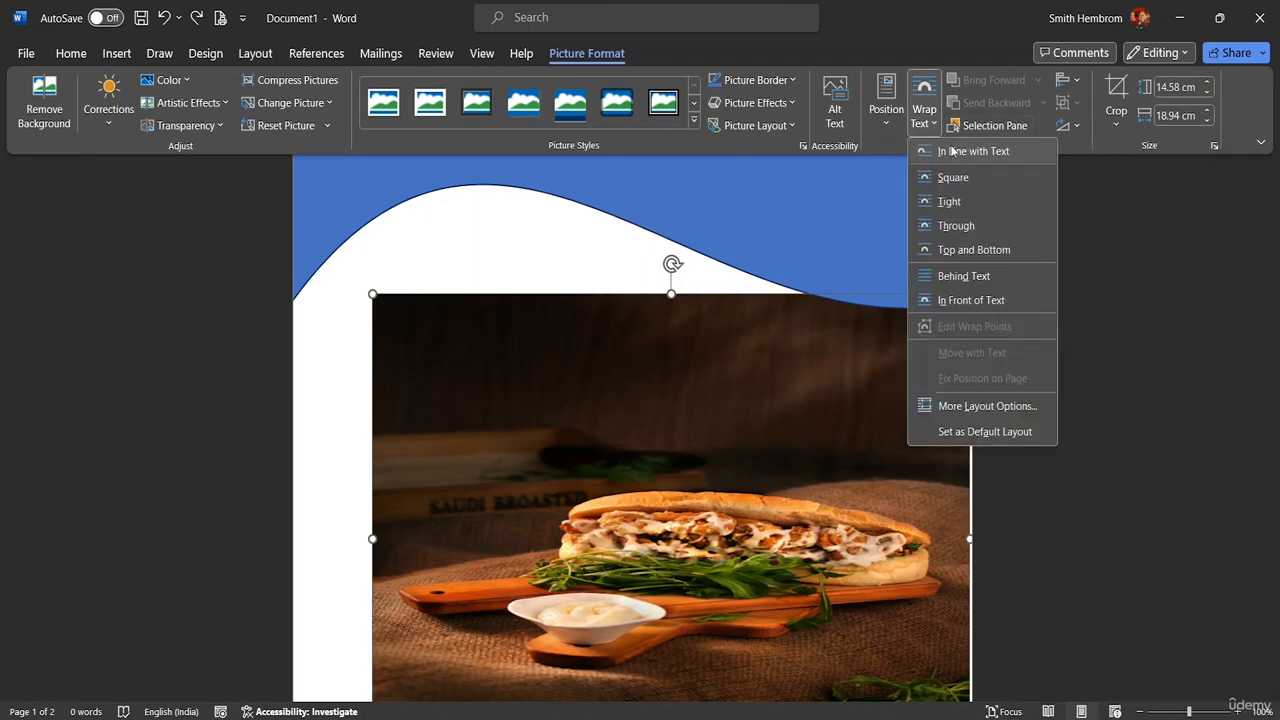
Set the photo In Front of Text, move it up-left and enlarge it to 17.74 by 21.69 cm
{"action": "left_click", "coordinate": [976, 299]}
{"action": "left_click_drag", "start_coordinate": [623, 400], "coordinate": [500, 291]}
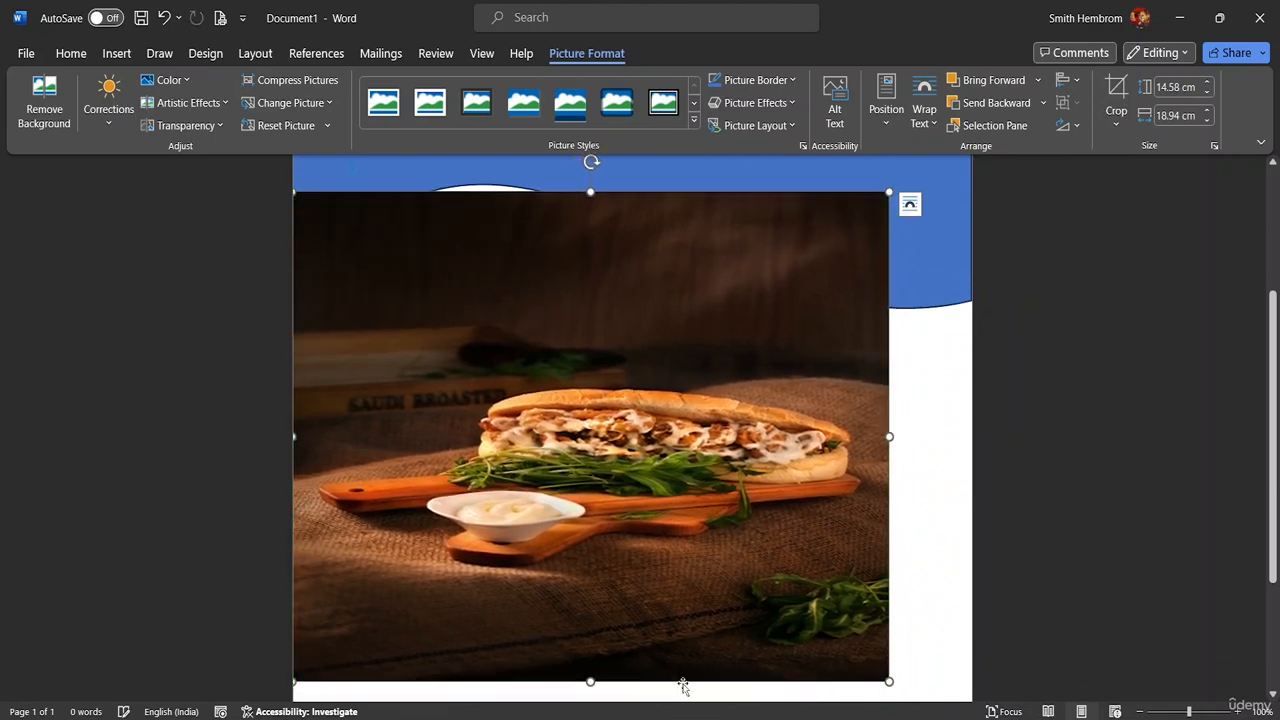
{"action": "left_click_drag", "start_coordinate": [921, 703], "coordinate": [975, 715]}
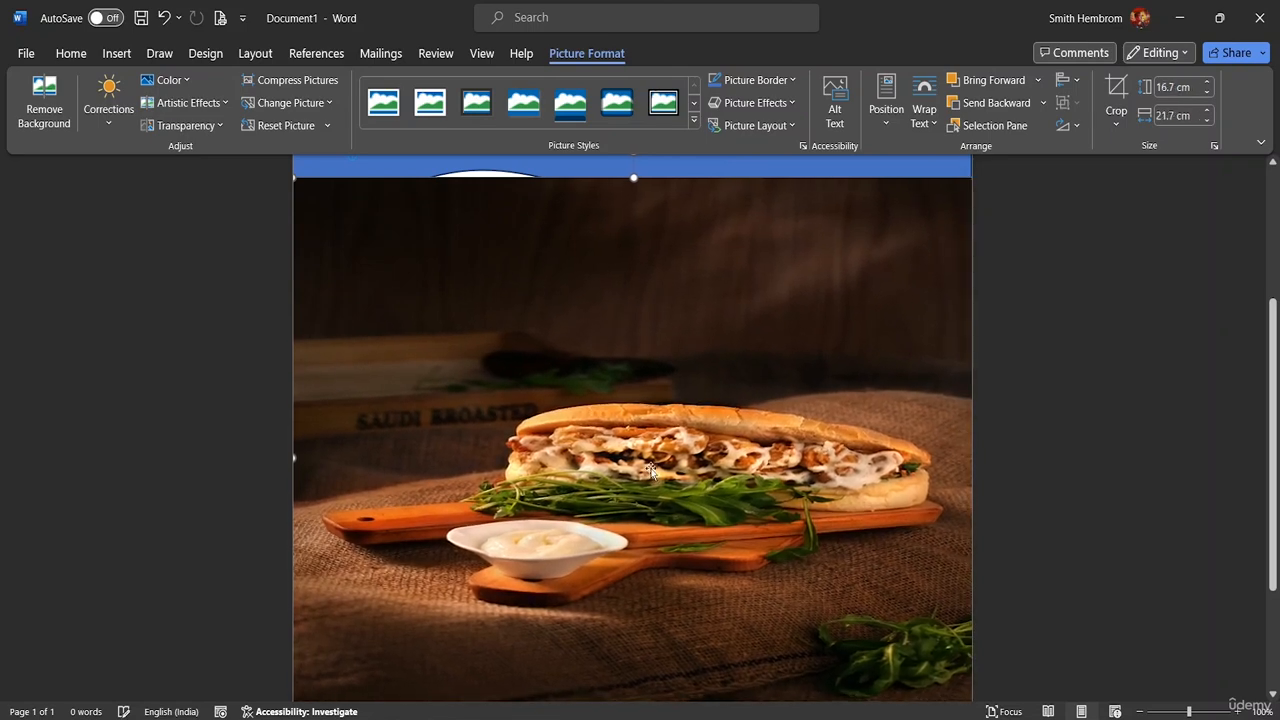
{"action": "scroll", "coordinate": [660, 366], "scroll_direction": "up", "scroll_amount": 3}
{"action": "left_click_drag", "start_coordinate": [634, 302], "coordinate": [634, 271]}
{"action": "scroll", "coordinate": [720, 330], "scroll_direction": "up", "scroll_amount": 2}
{"action": "scroll", "coordinate": [720, 299], "scroll_direction": "up", "scroll_amount": 1}
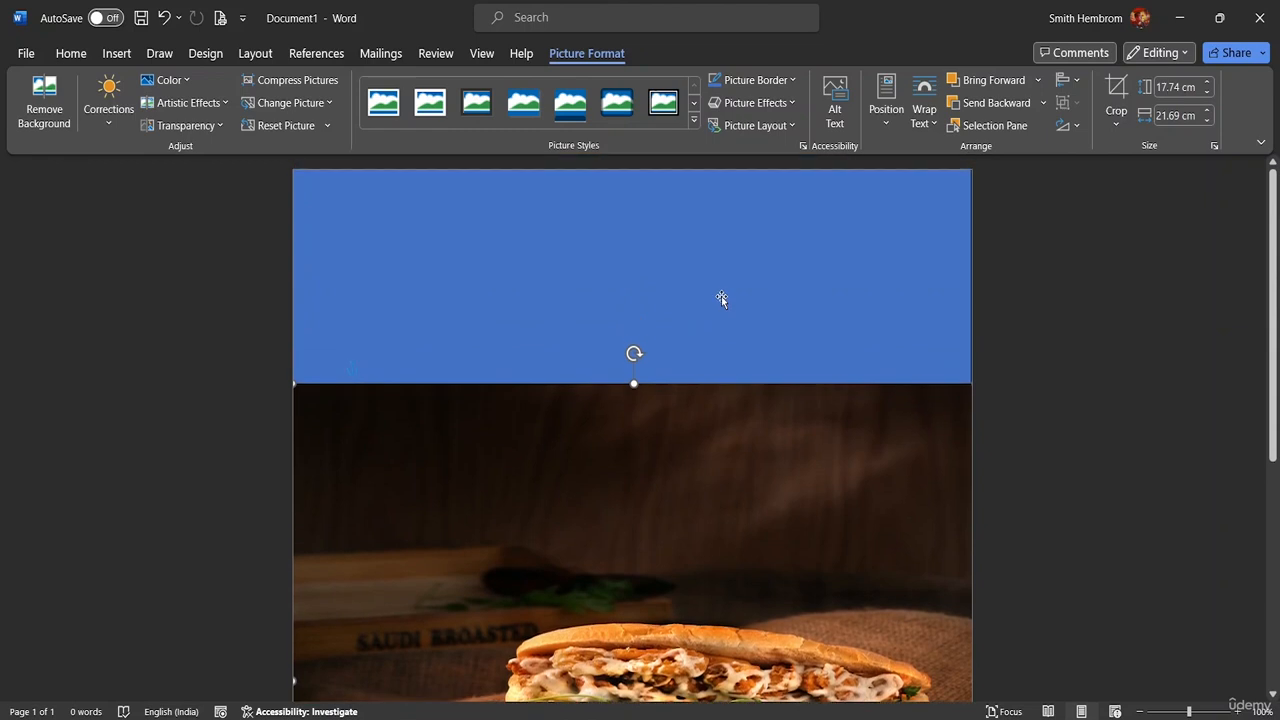
{"action": "left_click_drag", "start_coordinate": [645, 455], "coordinate": [637, 350]}
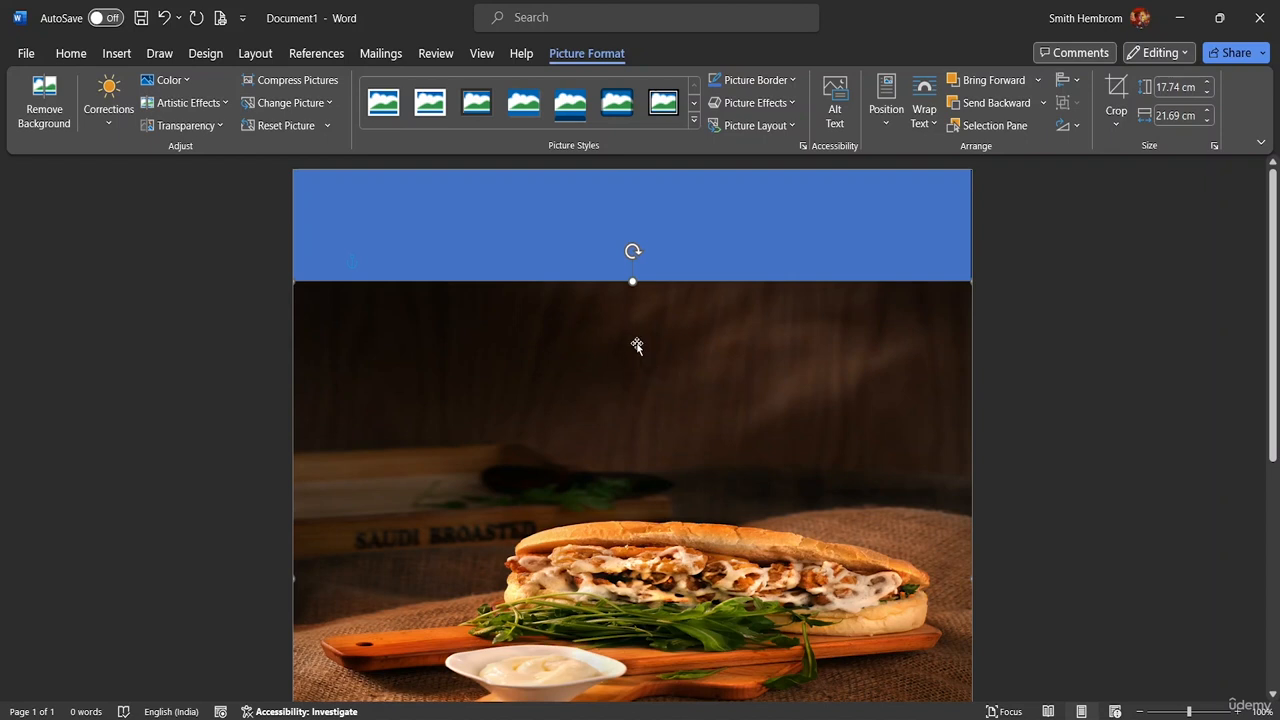
{"action": "left_click", "coordinate": [635, 343]}
Send the sandwich photo behind the blue wave shape
{"action": "right_click", "coordinate": [612, 393]}
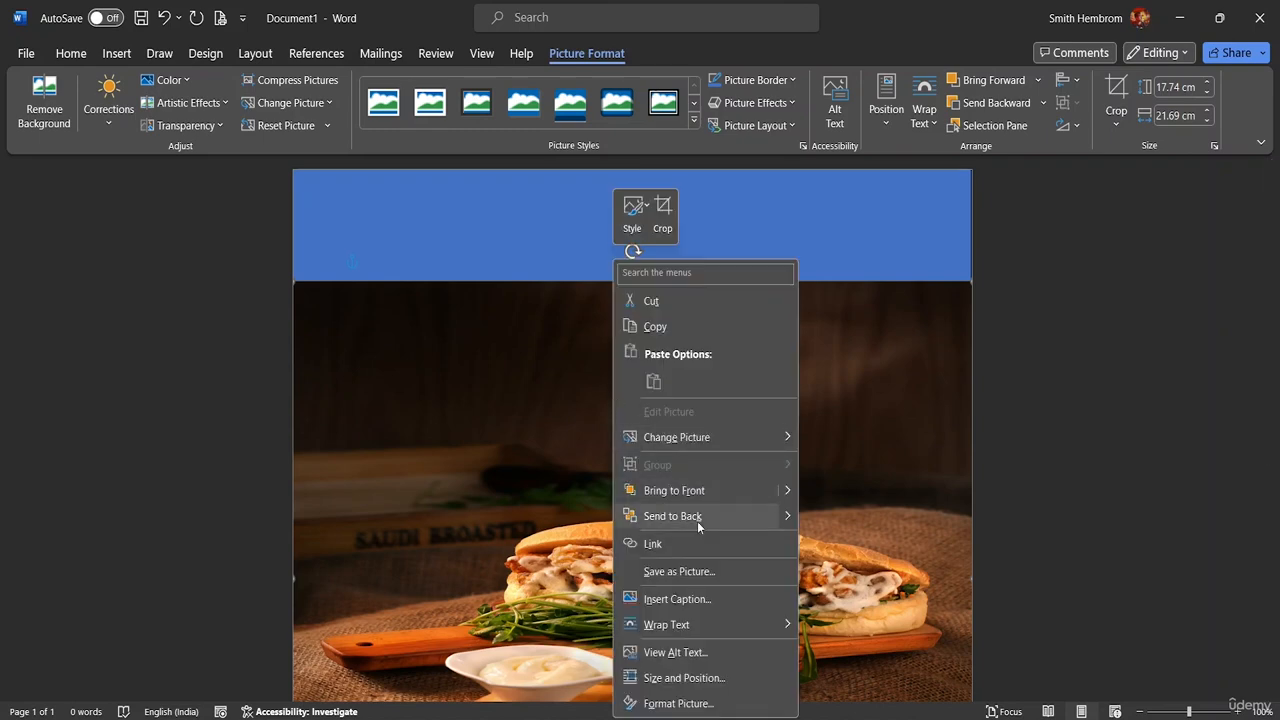
{"action": "left_click", "coordinate": [672, 516]}
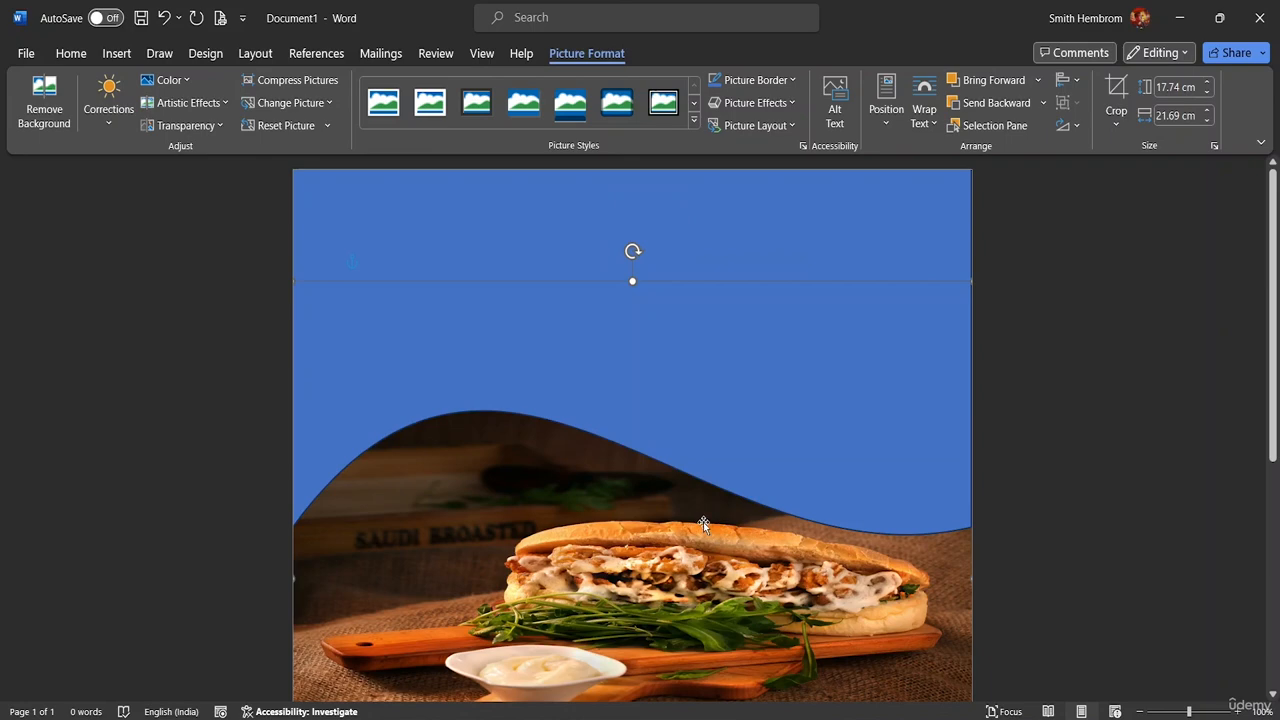
{"action": "scroll", "coordinate": [671, 466], "scroll_direction": "down", "scroll_amount": 3}
{"action": "scroll", "coordinate": [594, 462], "scroll_direction": "down", "scroll_amount": 5}
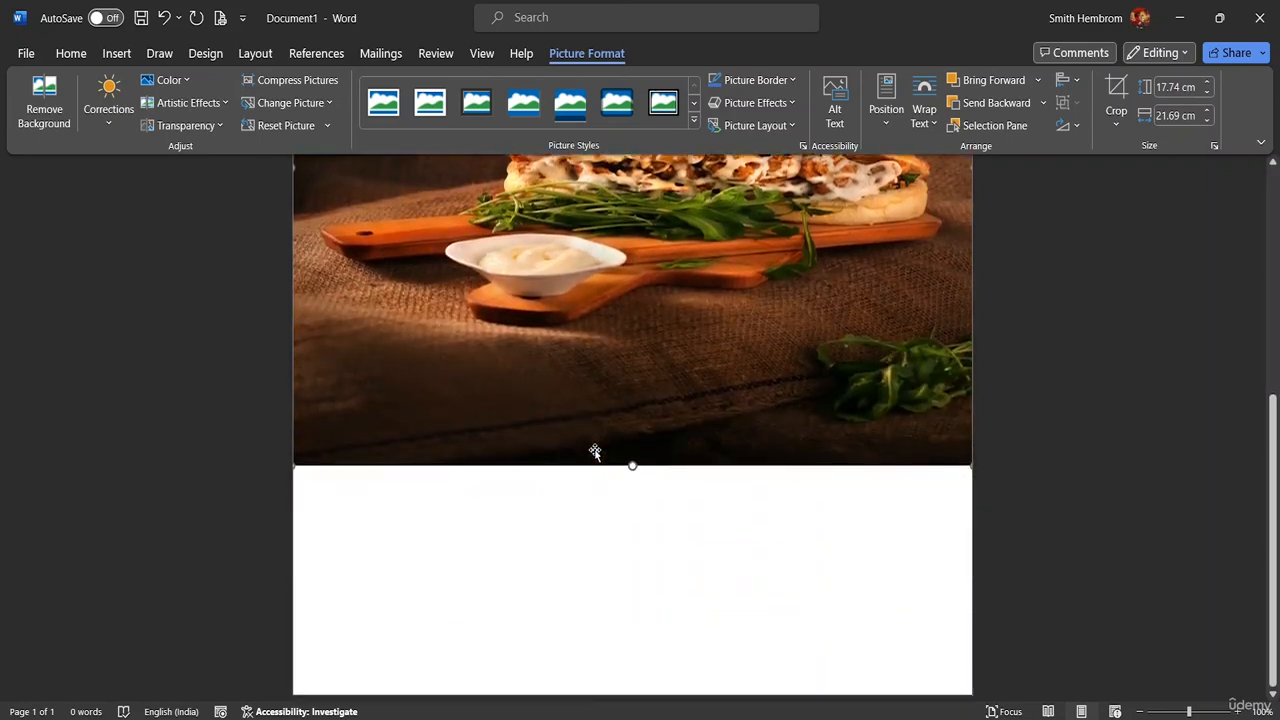
{"action": "scroll", "coordinate": [622, 403], "scroll_direction": "up", "scroll_amount": 5}
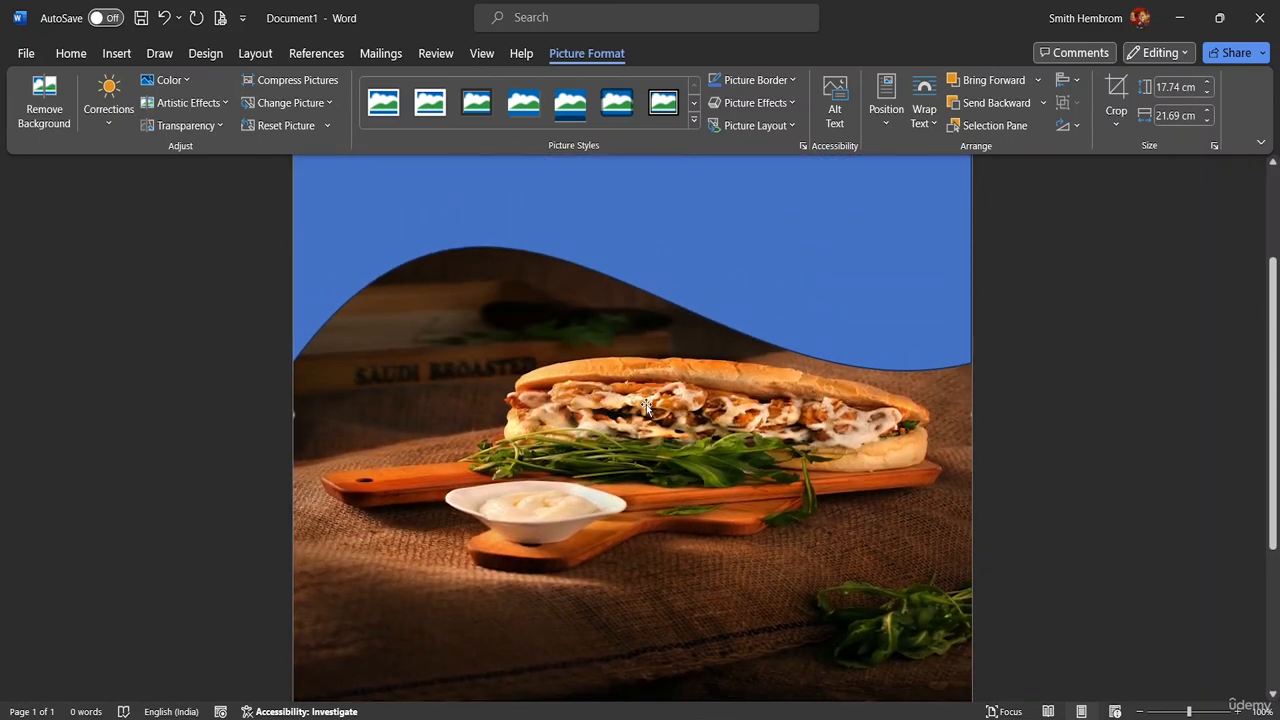
{"action": "scroll", "coordinate": [646, 405], "scroll_direction": "up", "scroll_amount": 4}
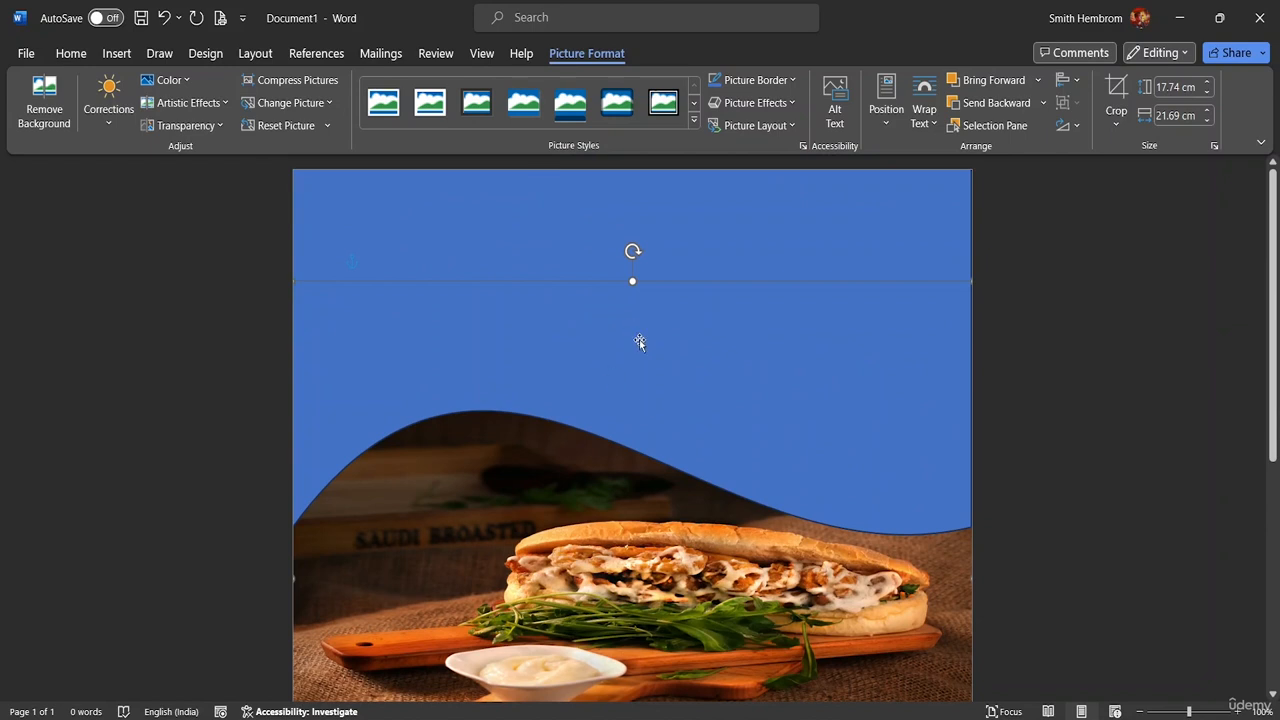
Drag the sandwich photo's bottom edge down until its height is 21.38 cm
{"action": "scroll", "coordinate": [519, 489], "scroll_direction": "down", "scroll_amount": 2}
{"action": "scroll", "coordinate": [519, 489], "scroll_direction": "down", "scroll_amount": 7}
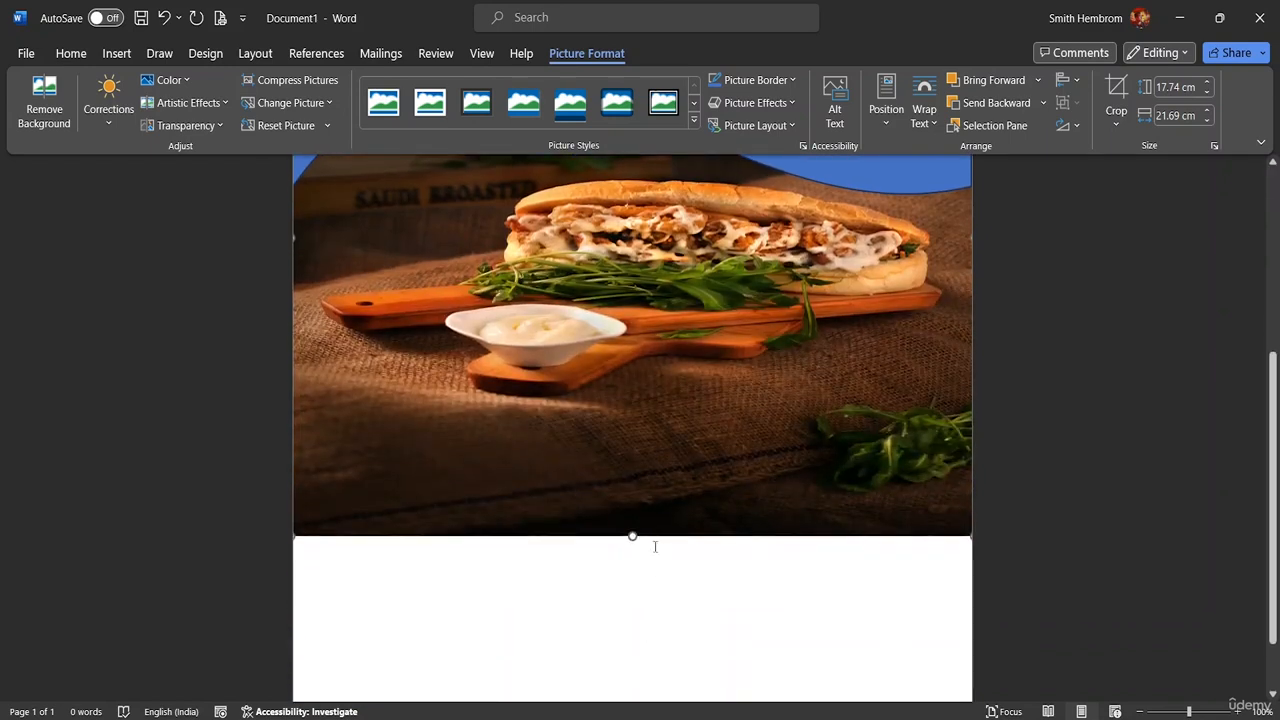
{"action": "left_click_drag", "start_coordinate": [632, 537], "coordinate": [630, 625]}
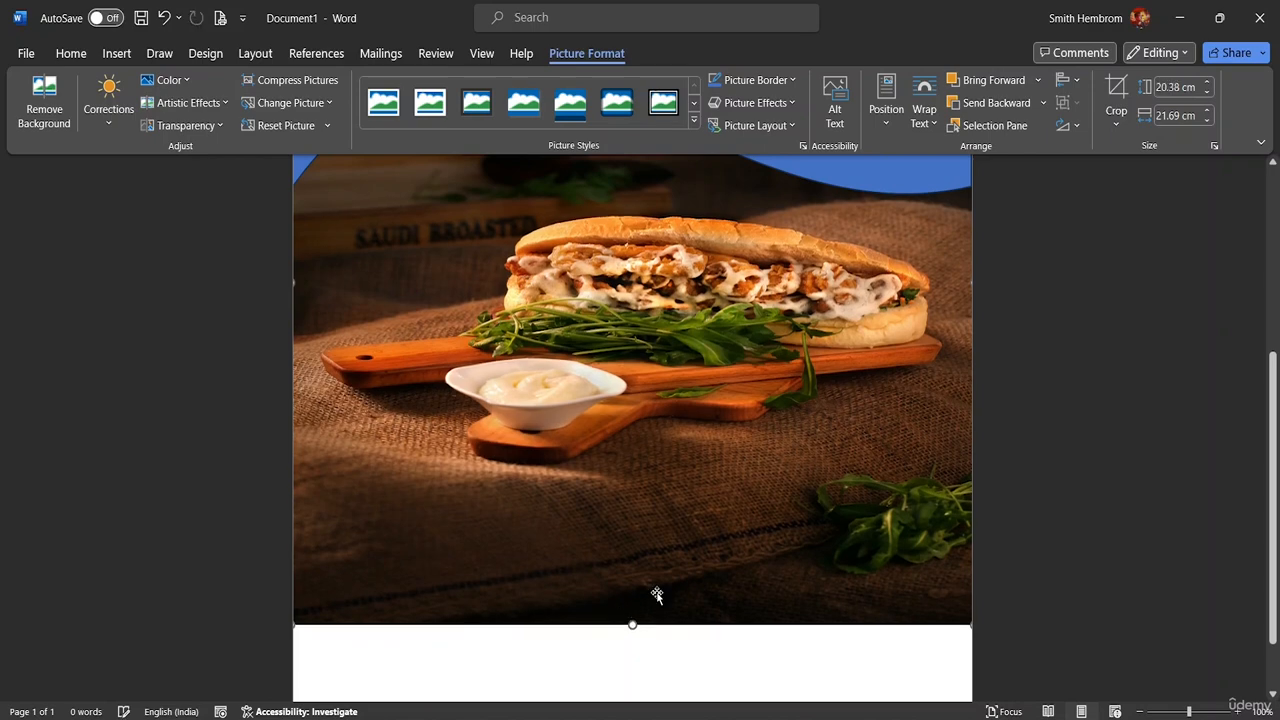
{"action": "scroll", "coordinate": [690, 500], "scroll_direction": "down", "scroll_amount": 2}
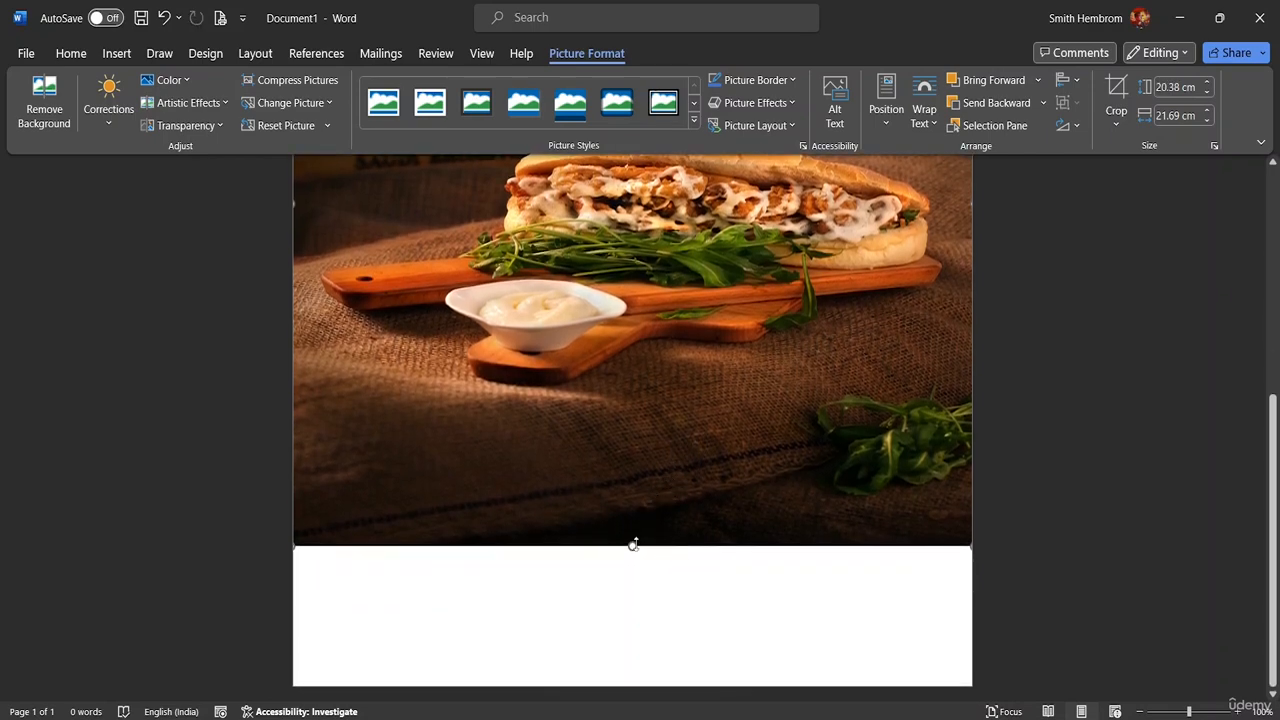
{"action": "left_click", "coordinate": [626, 583]}
{"action": "left_click", "coordinate": [628, 540]}
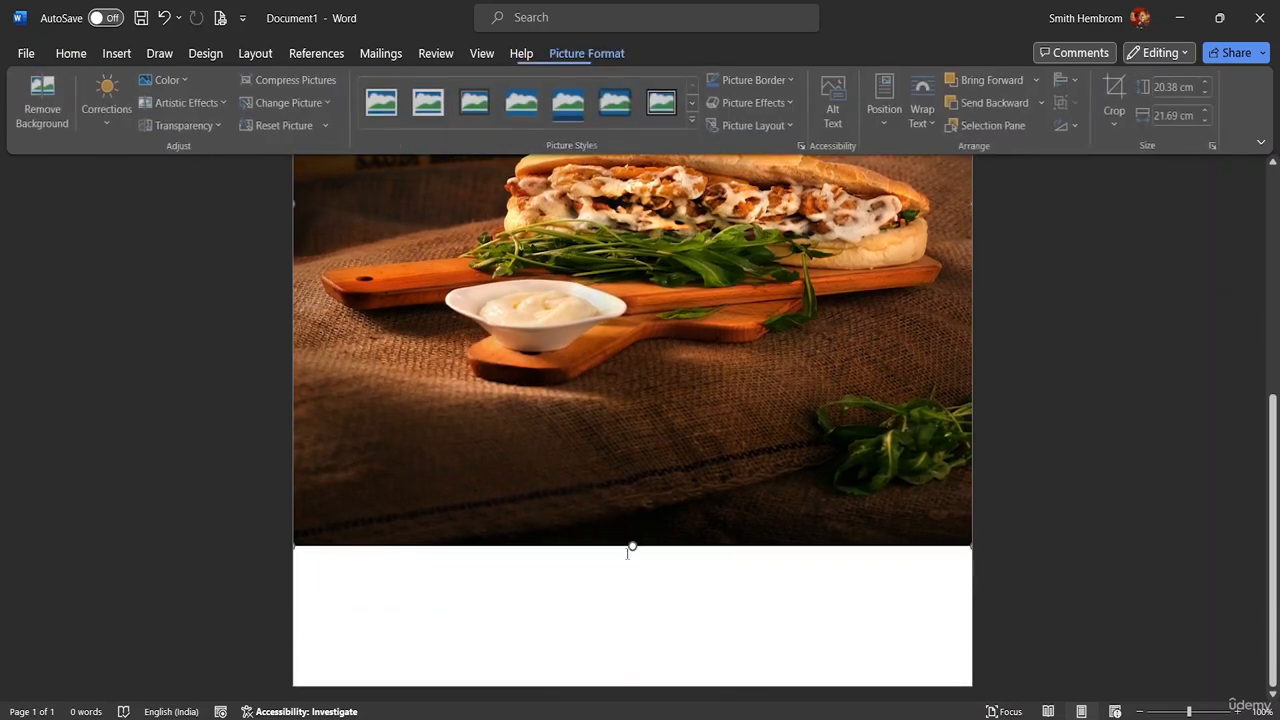
{"action": "left_click_drag", "start_coordinate": [632, 543], "coordinate": [631, 580]}
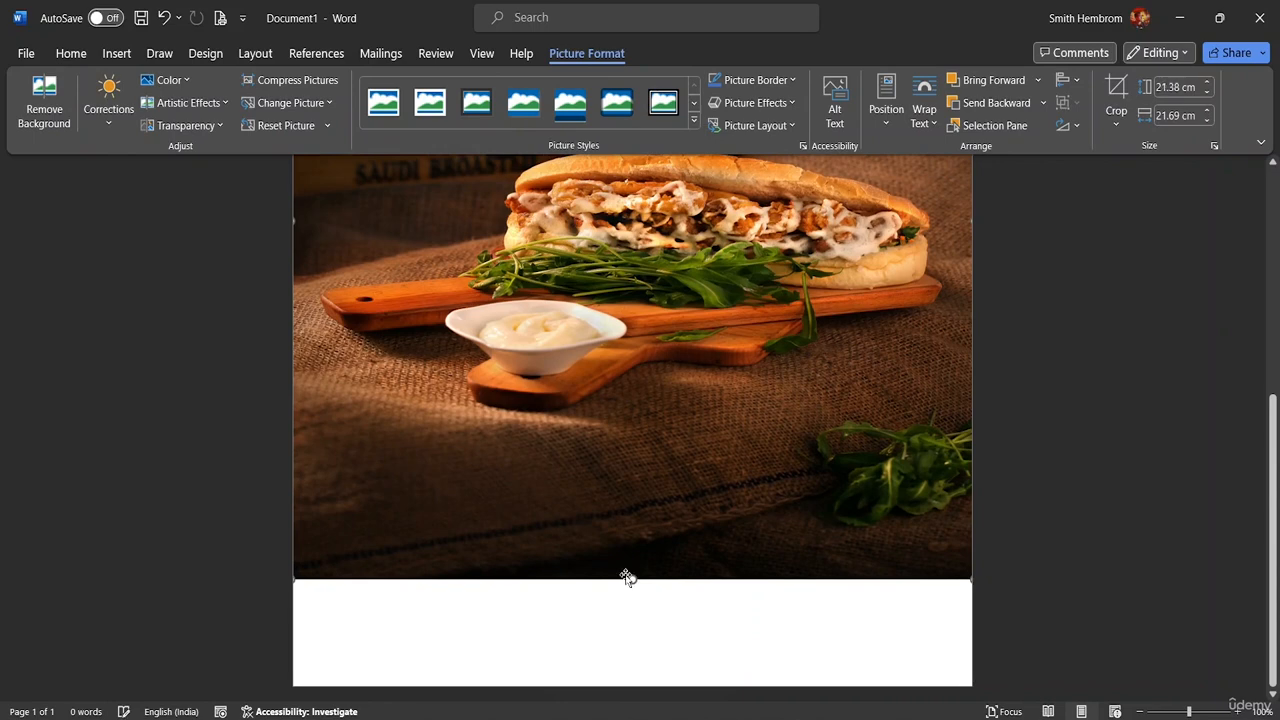
Draw a full-width rectangle in the strip below the sandwich photo at the page bottom
{"action": "left_click", "coordinate": [116, 53]}
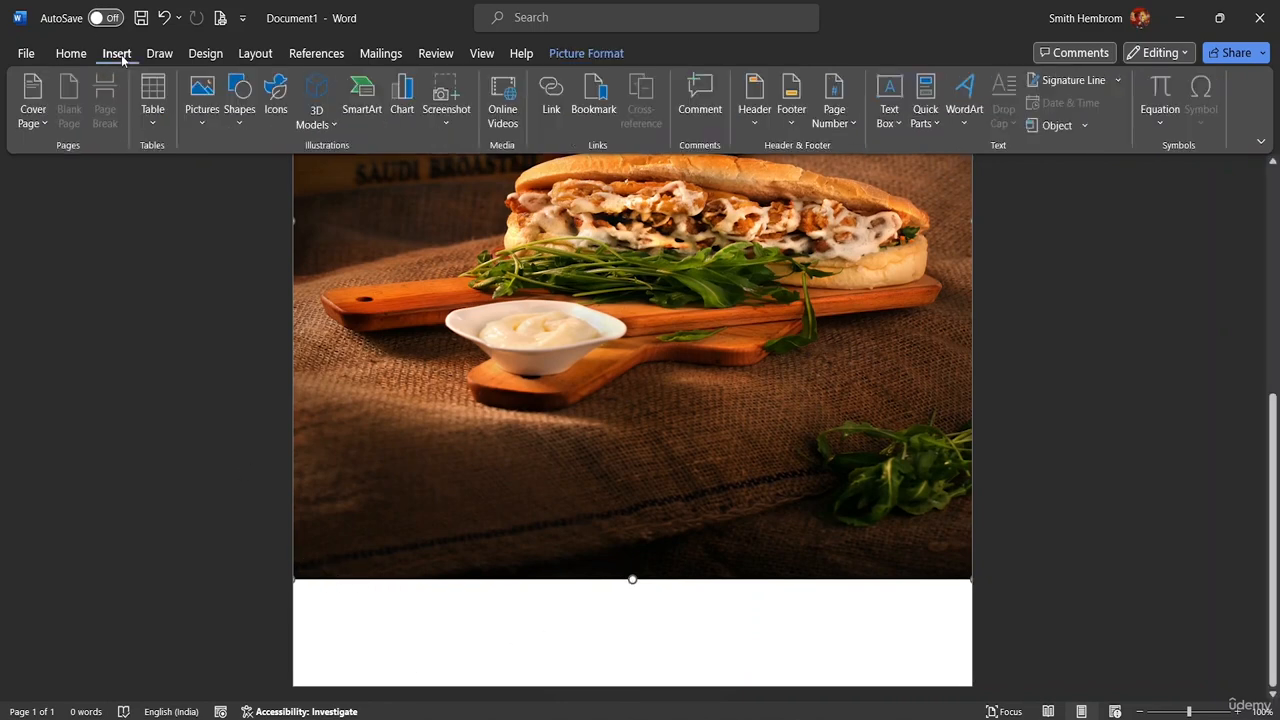
{"action": "left_click", "coordinate": [242, 120]}
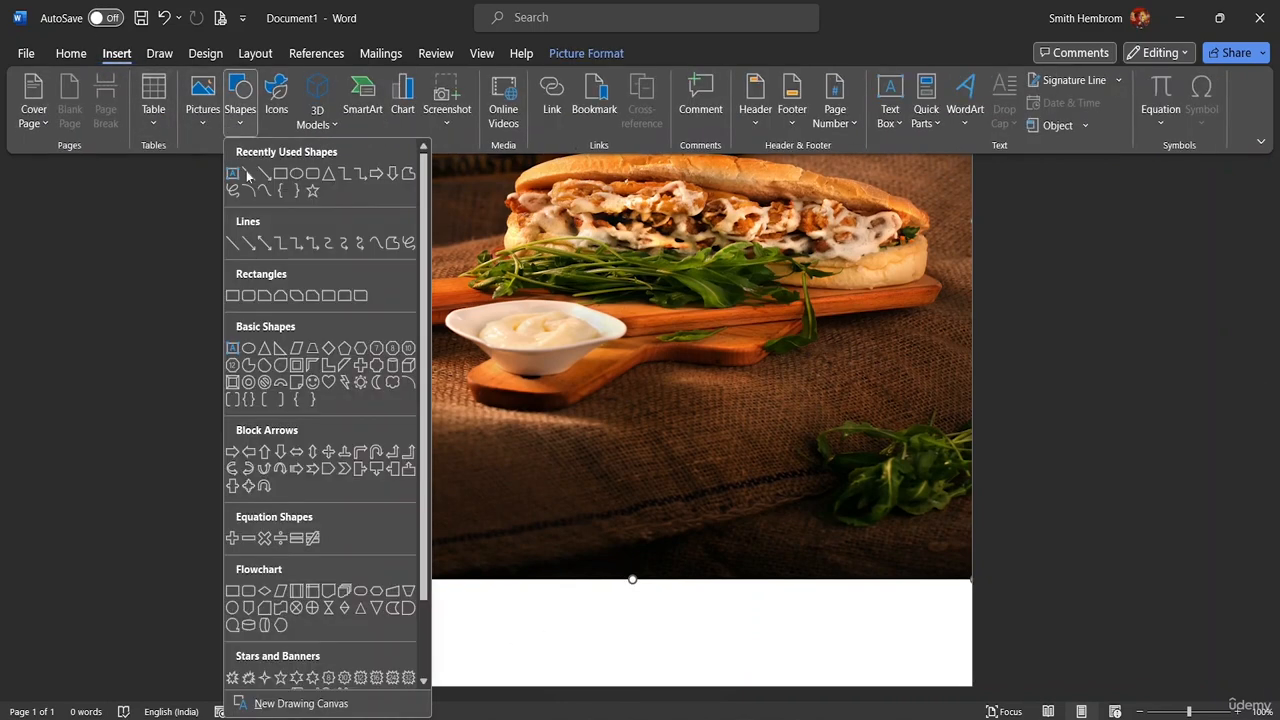
{"action": "left_click", "coordinate": [272, 178]}
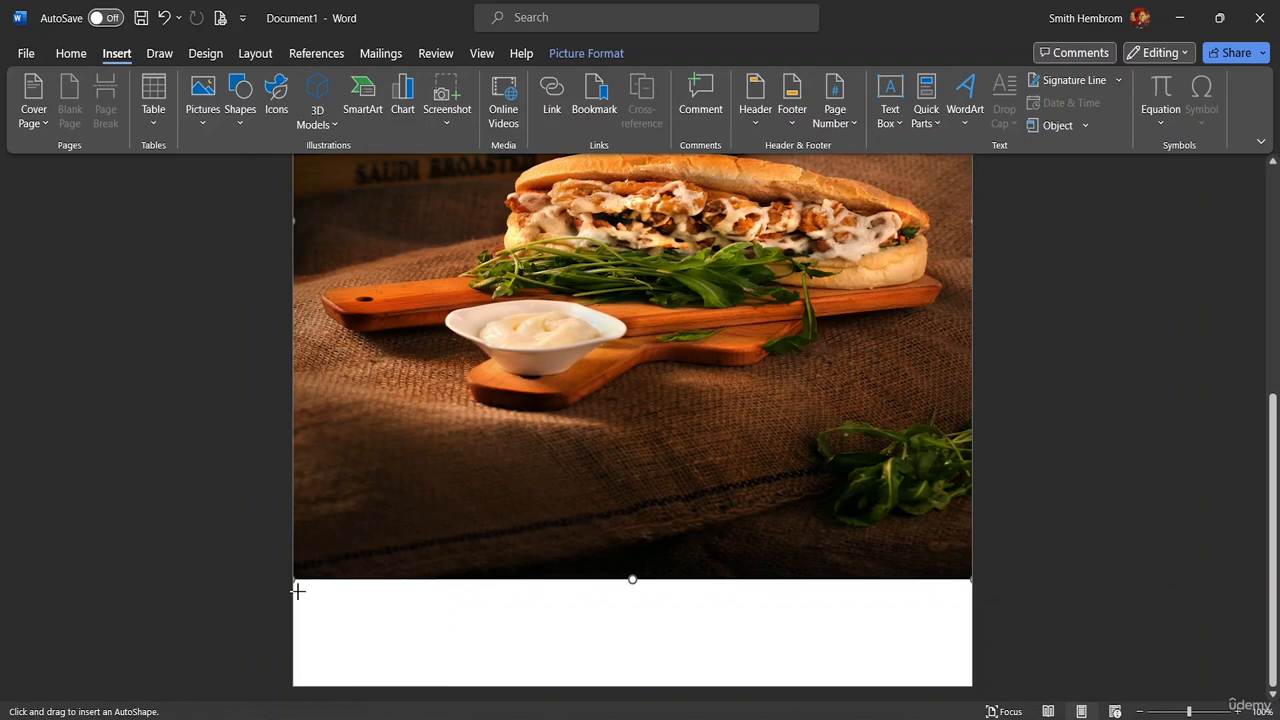
{"action": "left_click_drag", "start_coordinate": [292, 578], "coordinate": [973, 688]}
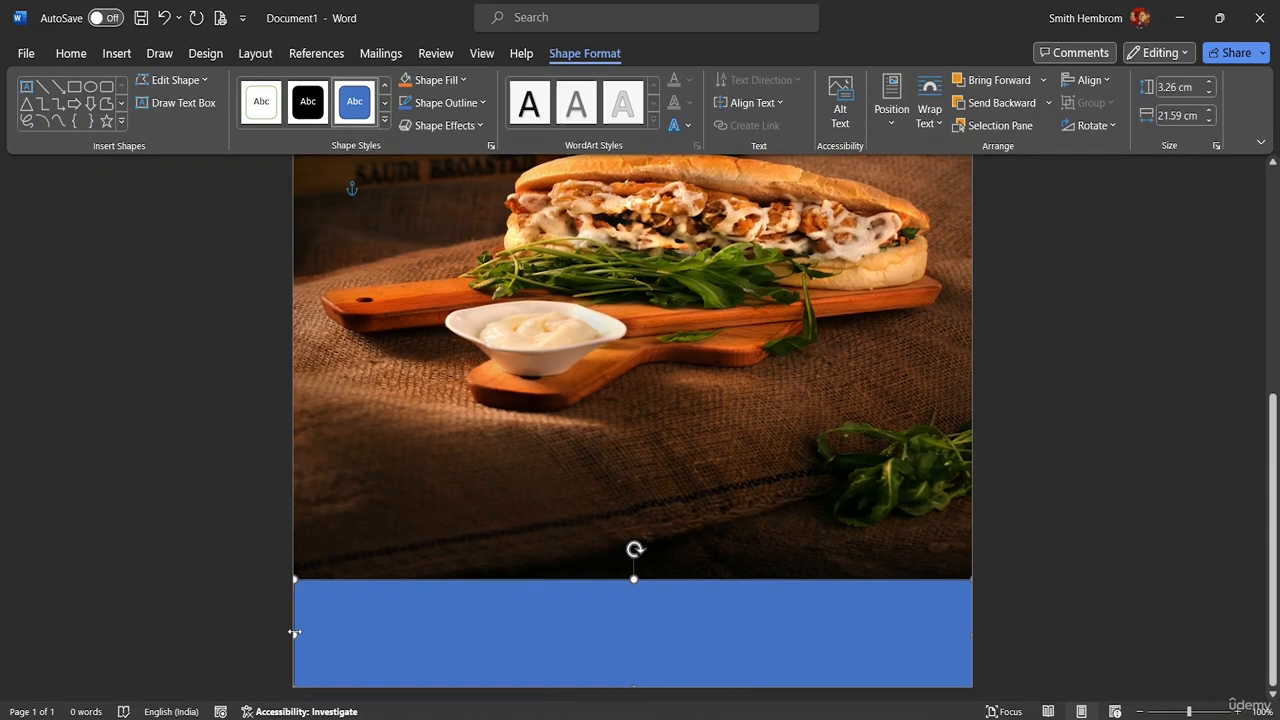
{"action": "left_click_drag", "start_coordinate": [294, 633], "coordinate": [291, 633]}
Fill the bottom rectangle with Orange, Accent 2, Lighter 80%
{"action": "left_click", "coordinate": [463, 82]}
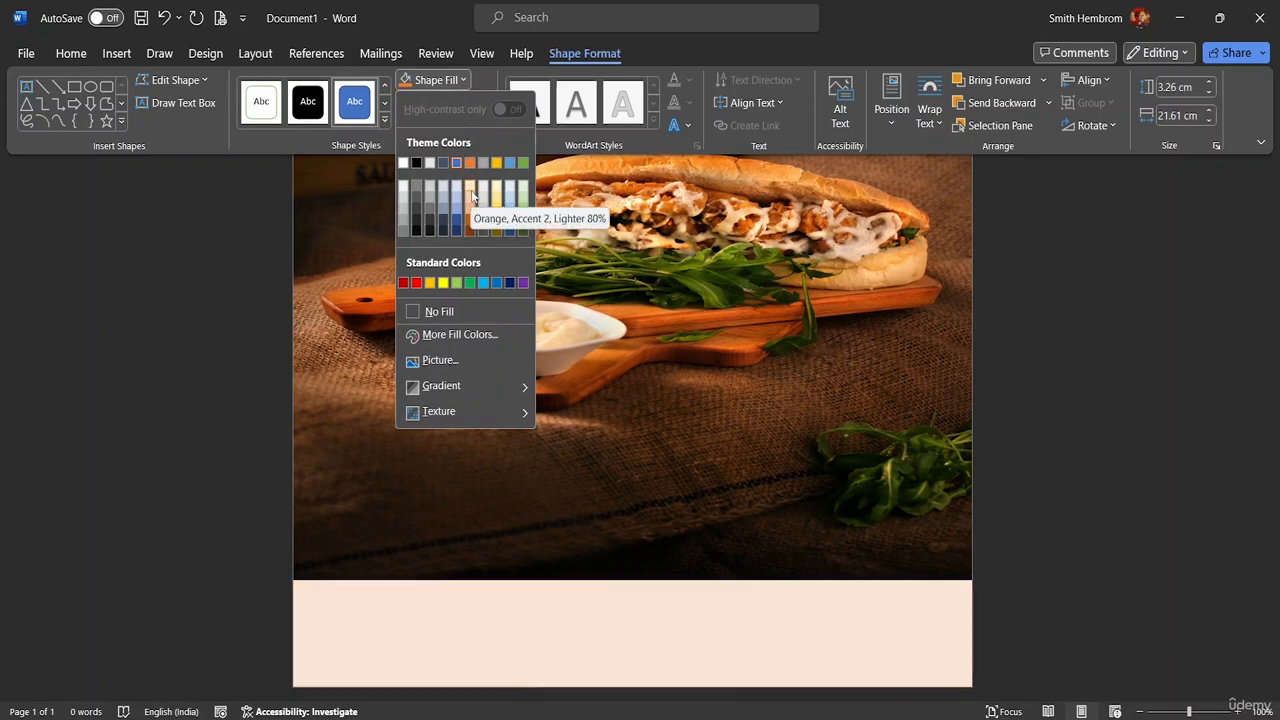
{"action": "left_click", "coordinate": [471, 195]}
{"action": "scroll", "coordinate": [532, 250], "scroll_direction": "up", "scroll_amount": 5}
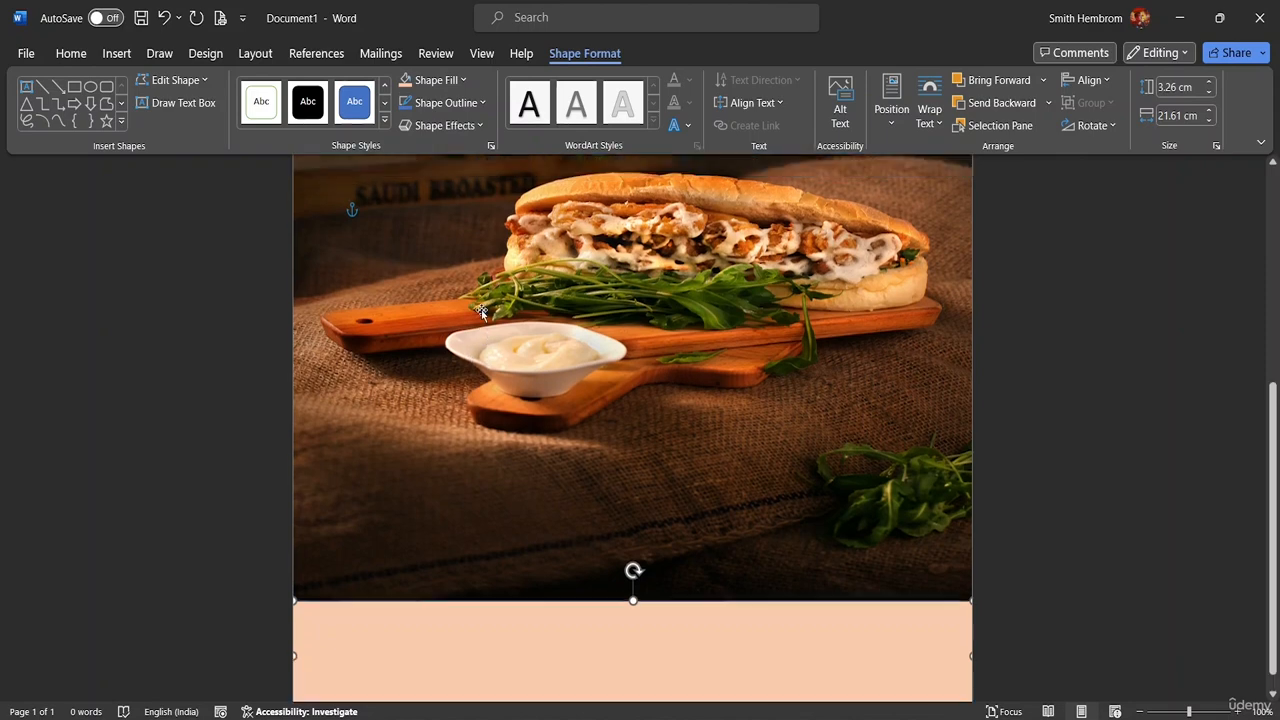
{"action": "scroll", "coordinate": [510, 290], "scroll_direction": "up", "scroll_amount": 2}
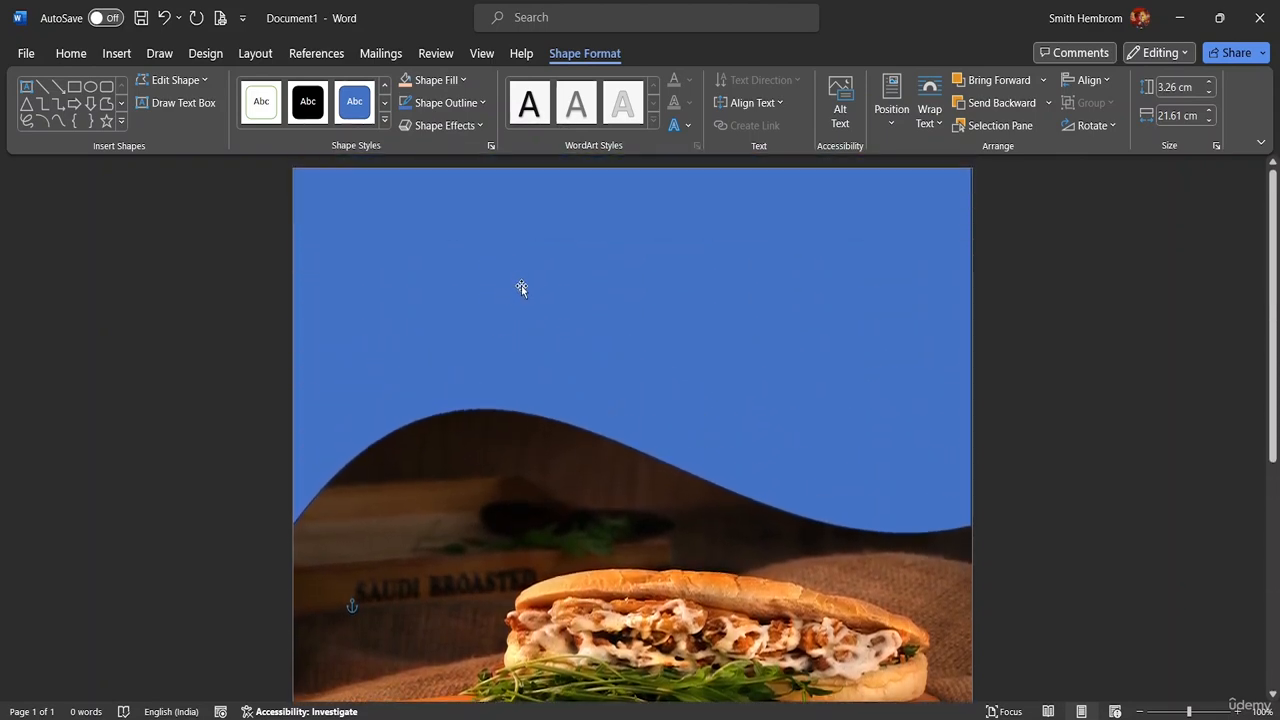
Fill the top wave shape with Orange, Accent 2, Lighter 80%, then zoom out to see the page
{"action": "left_click", "coordinate": [526, 306]}
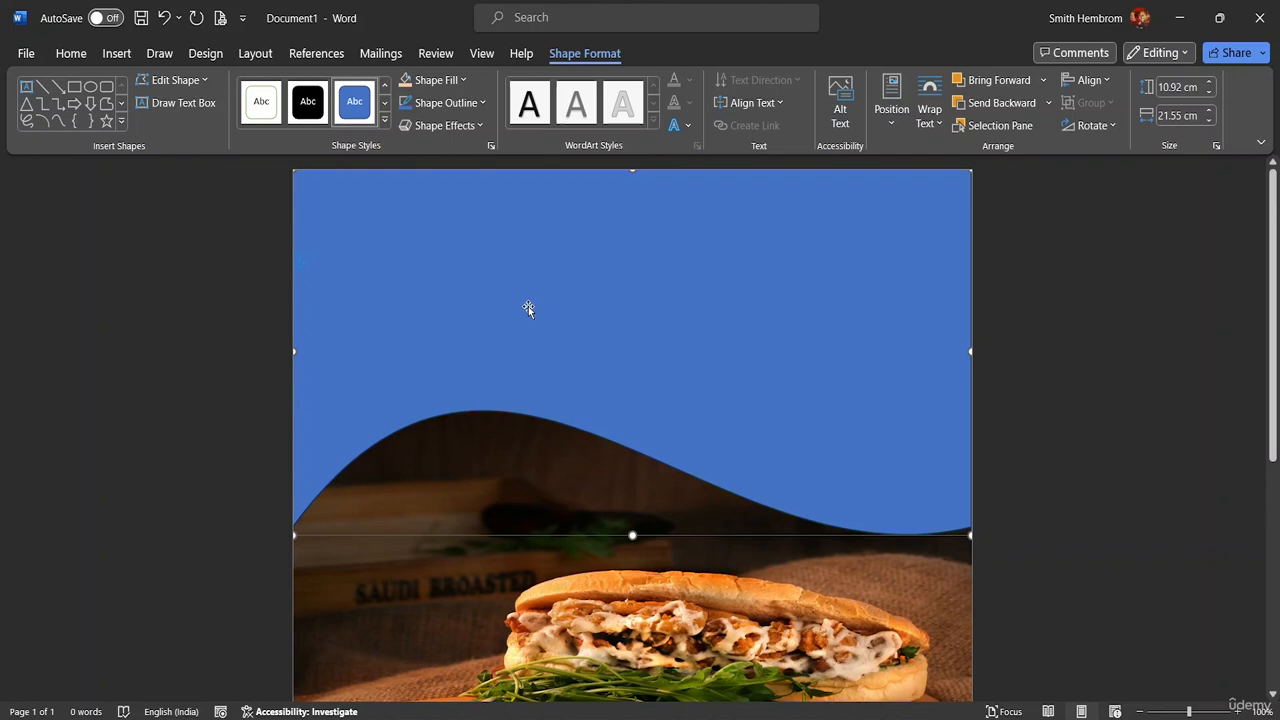
{"action": "left_click", "coordinate": [464, 86]}
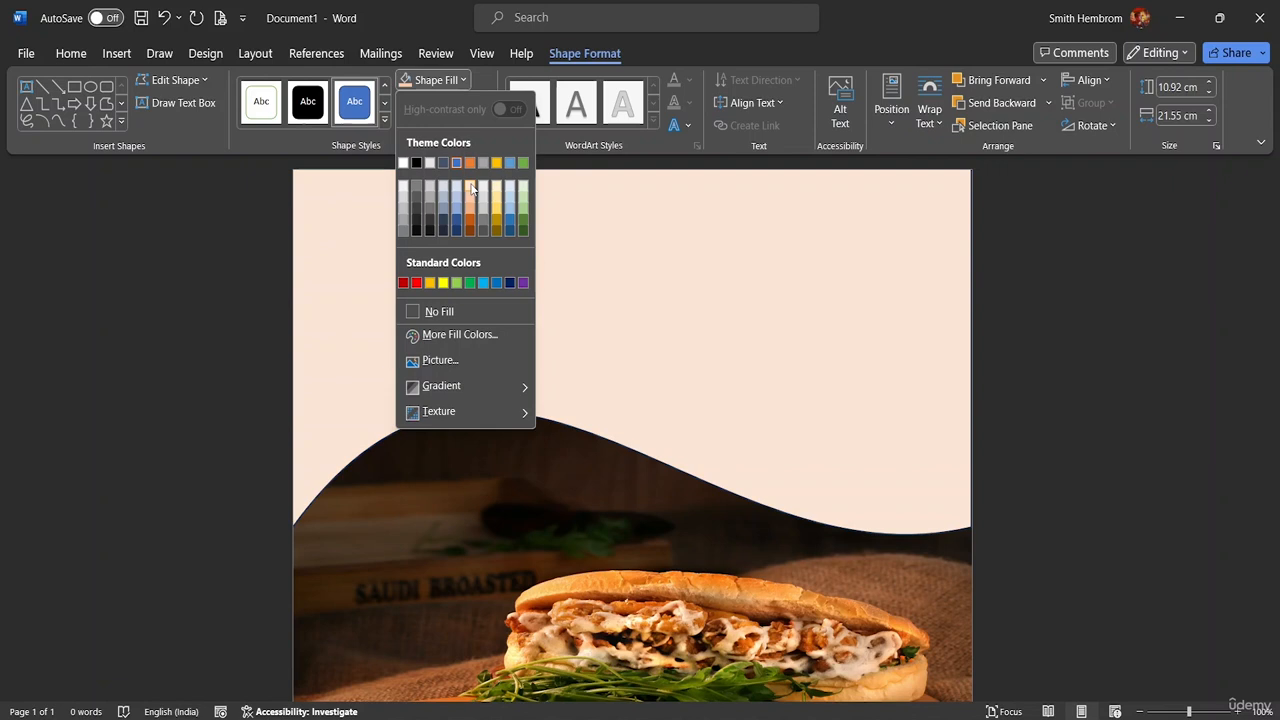
{"action": "left_click", "coordinate": [473, 189]}
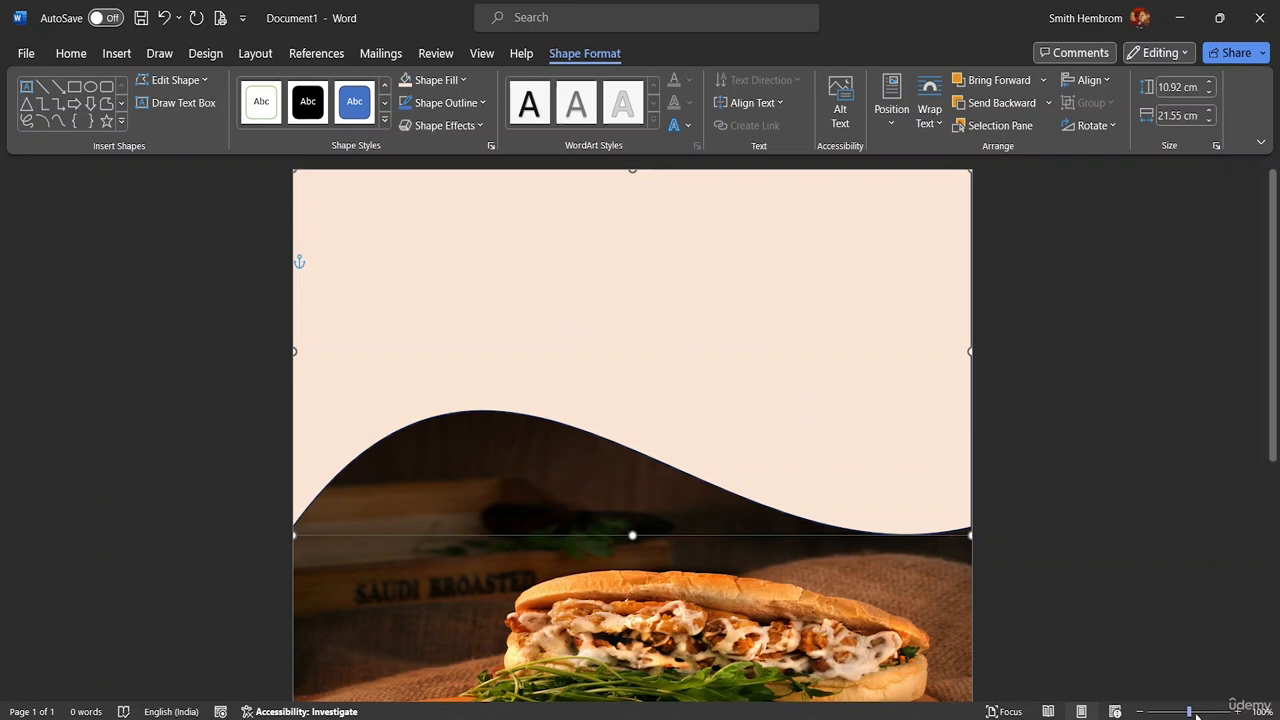
{"action": "left_click_drag", "start_coordinate": [1189, 713], "coordinate": [1170, 713]}
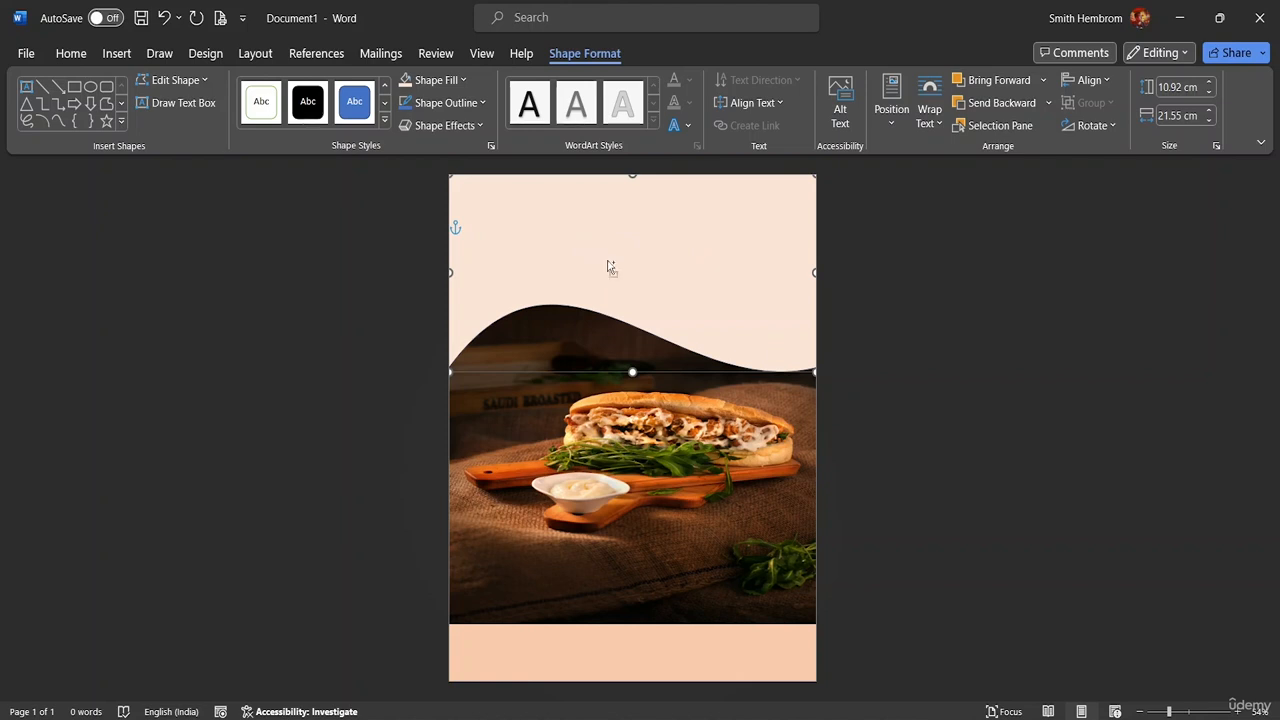
Duplicate the peach wave with Ctrl+D and try removing the copy's fill
{"action": "key", "text": "ctrl+d"}
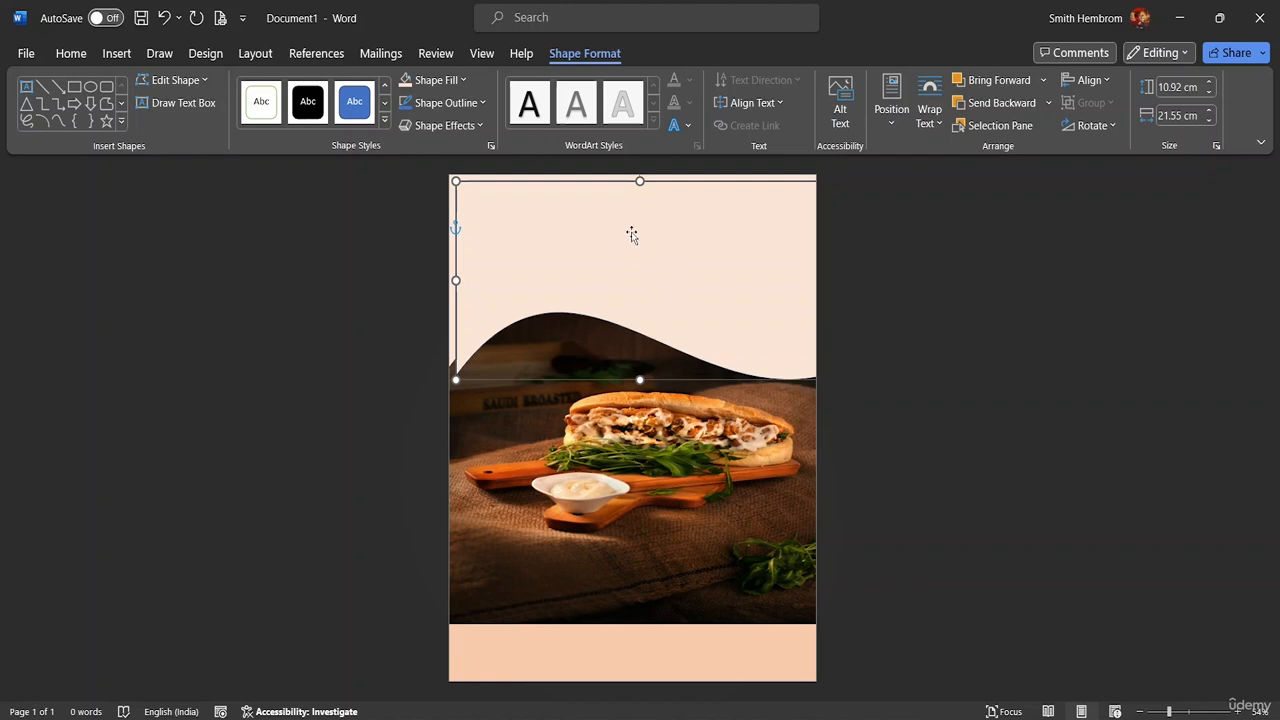
{"action": "mouse_move", "coordinate": [610, 207]}
{"action": "left_mouse_down"}
{"action": "mouse_move", "coordinate": [620, 257]}
{"action": "mouse_move", "coordinate": [595, 199]}
{"action": "mouse_move", "coordinate": [611, 209]}
{"action": "left_mouse_up"}
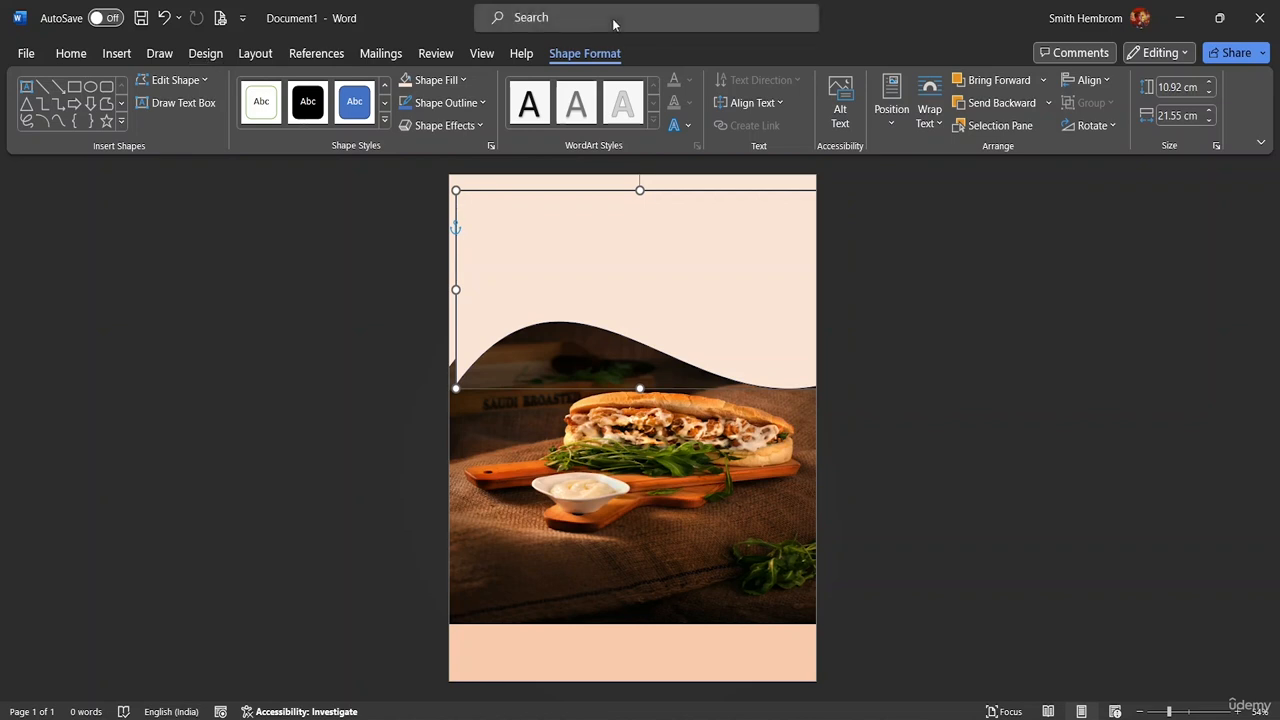
{"action": "left_click", "coordinate": [464, 80]}
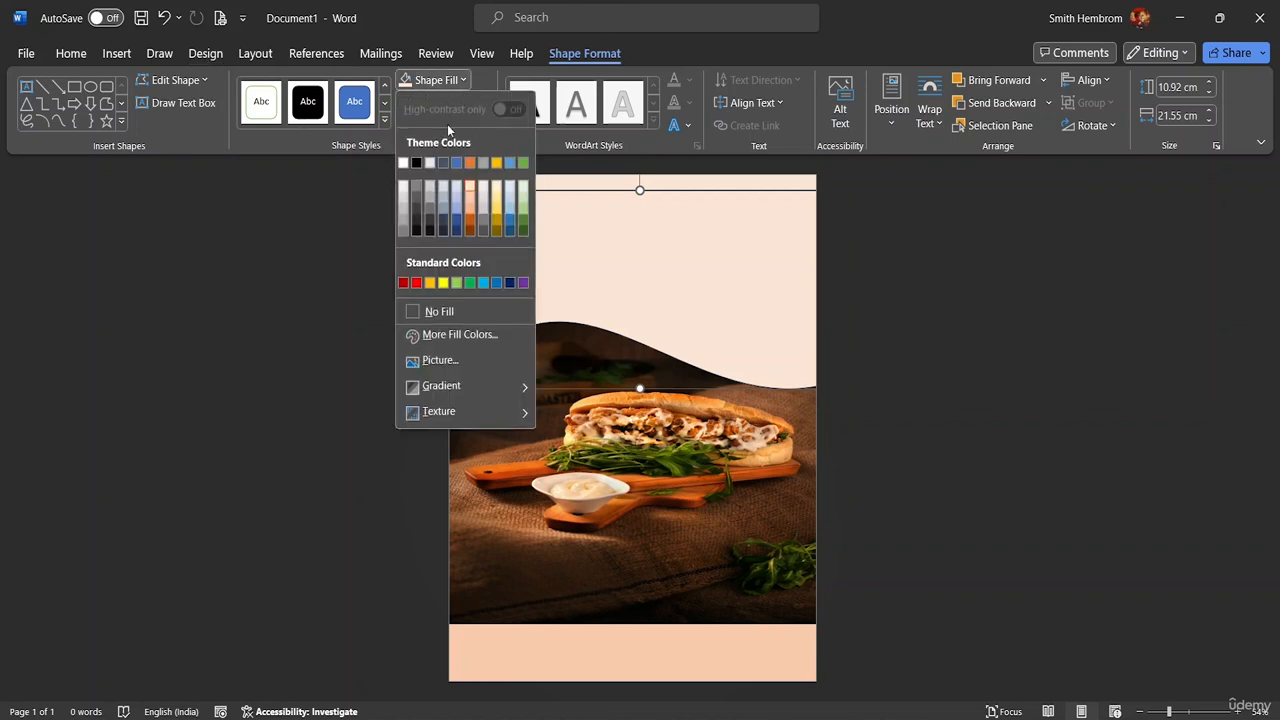
{"action": "left_click", "coordinate": [470, 312]}
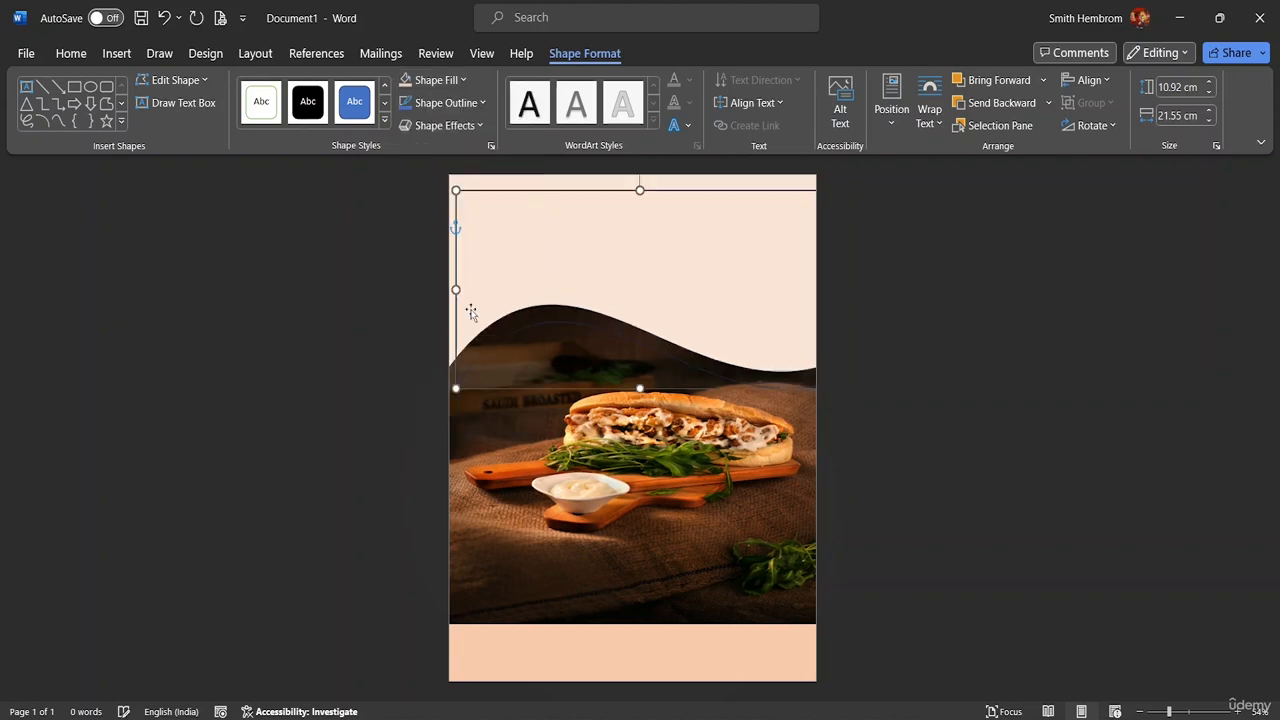
Reposition the wave shape near the page top, undoing and redoing the move
{"action": "left_click", "coordinate": [614, 248]}
{"action": "left_click_drag", "start_coordinate": [631, 289], "coordinate": [618, 259]}
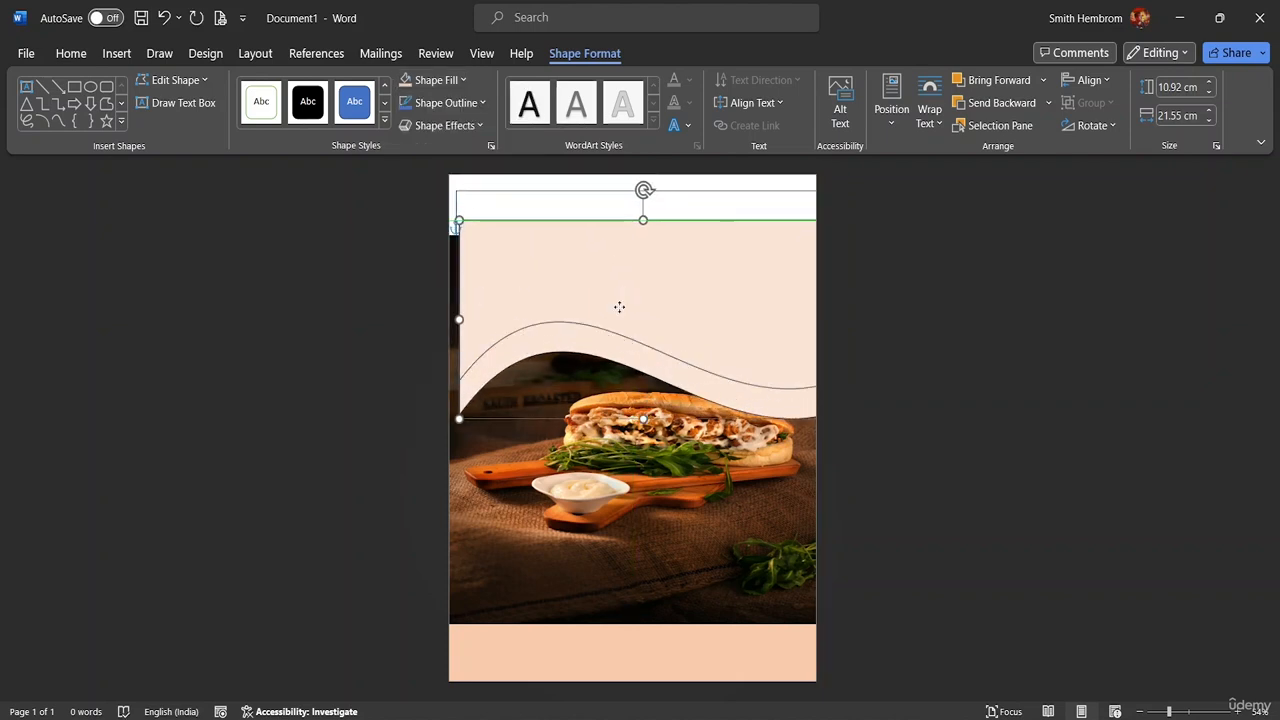
{"action": "left_click_drag", "start_coordinate": [528, 199], "coordinate": [586, 268]}
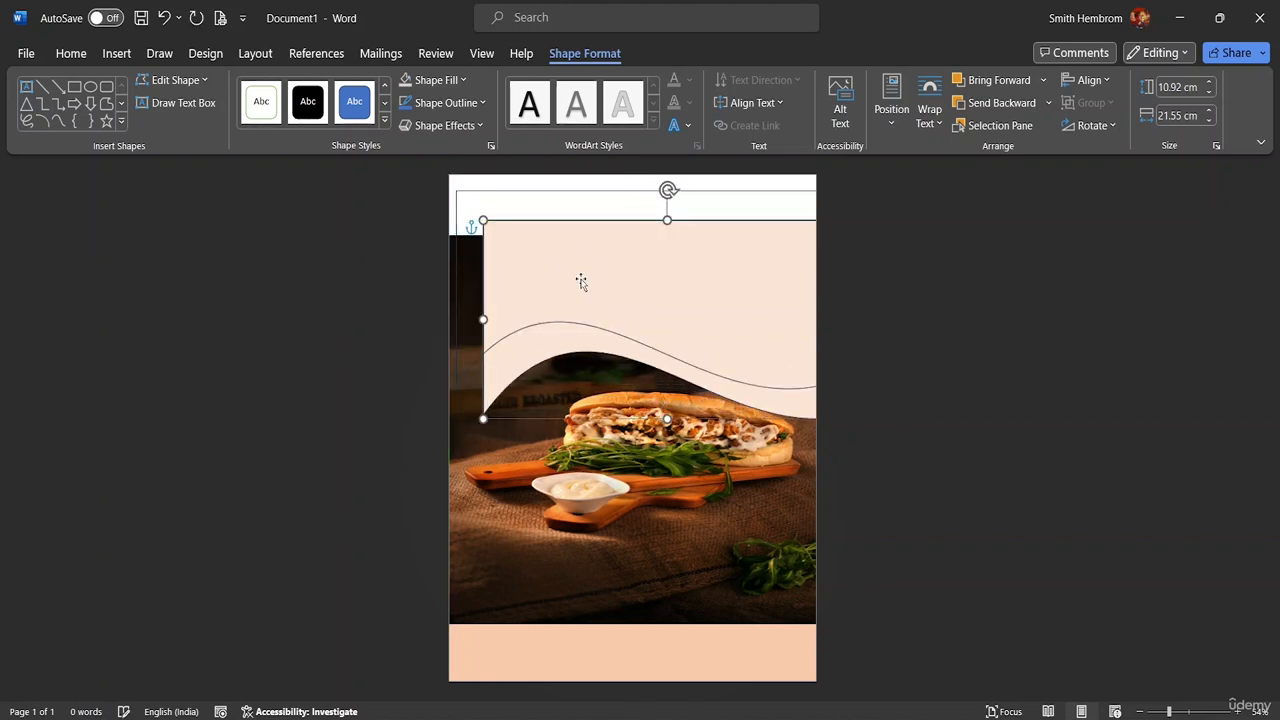
{"action": "key", "text": "ctrl+z"}
{"action": "key", "text": "ctrl+z"}
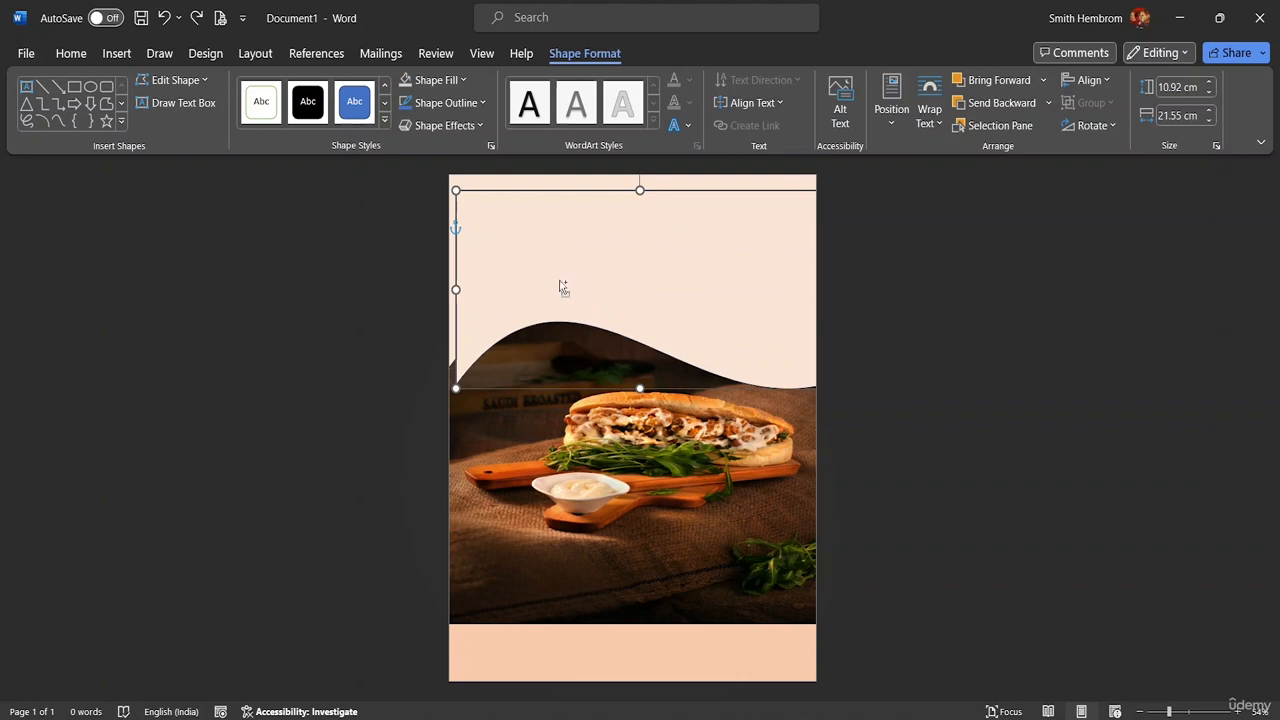
{"action": "key", "text": "ctrl+y"}
{"action": "key", "text": "ctrl+y"}
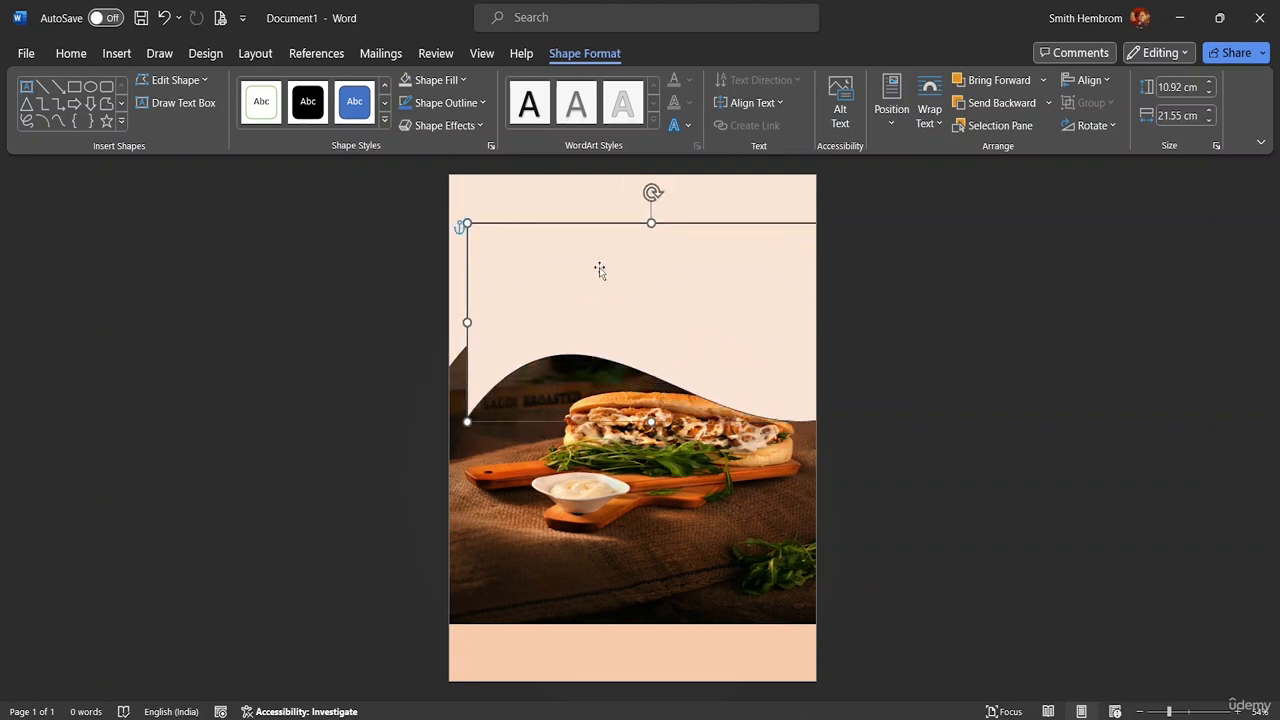
Move the wave copy down onto the photo and clear its fill
{"action": "left_click", "coordinate": [464, 80]}
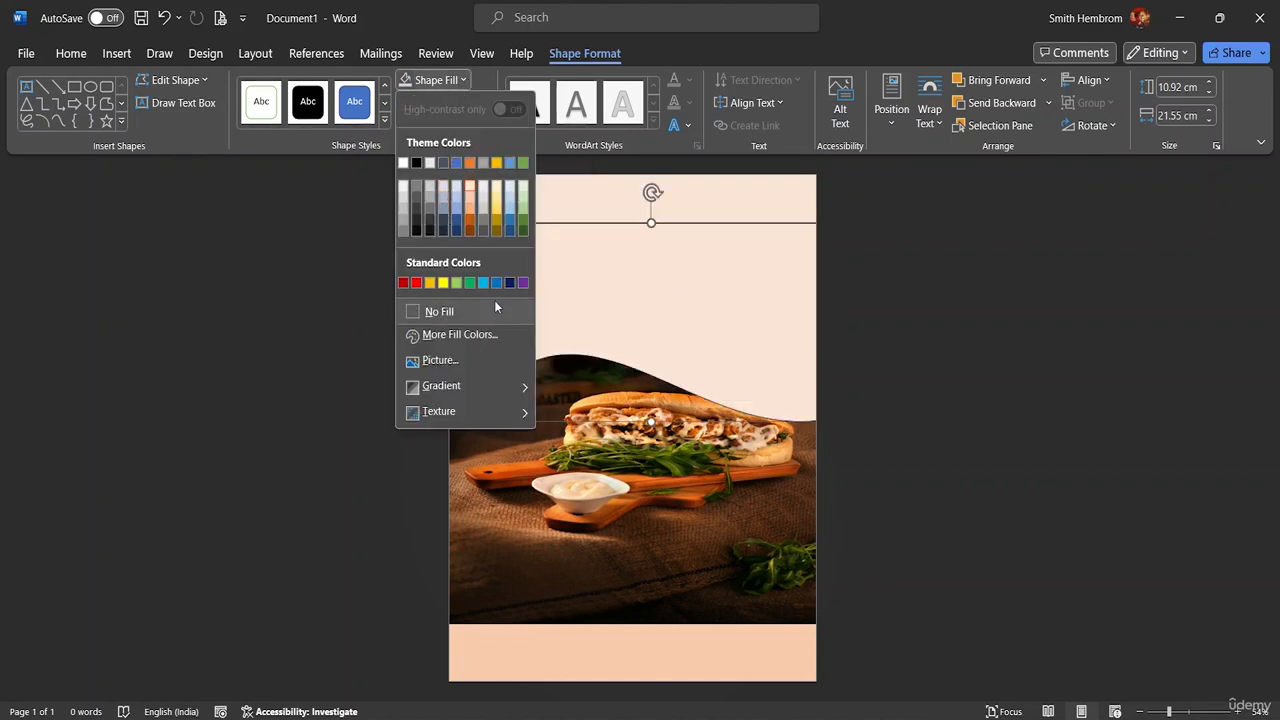
{"action": "left_click", "coordinate": [660, 257]}
{"action": "left_click_drag", "start_coordinate": [660, 257], "coordinate": [663, 410]}
{"action": "left_click", "coordinate": [545, 258]}
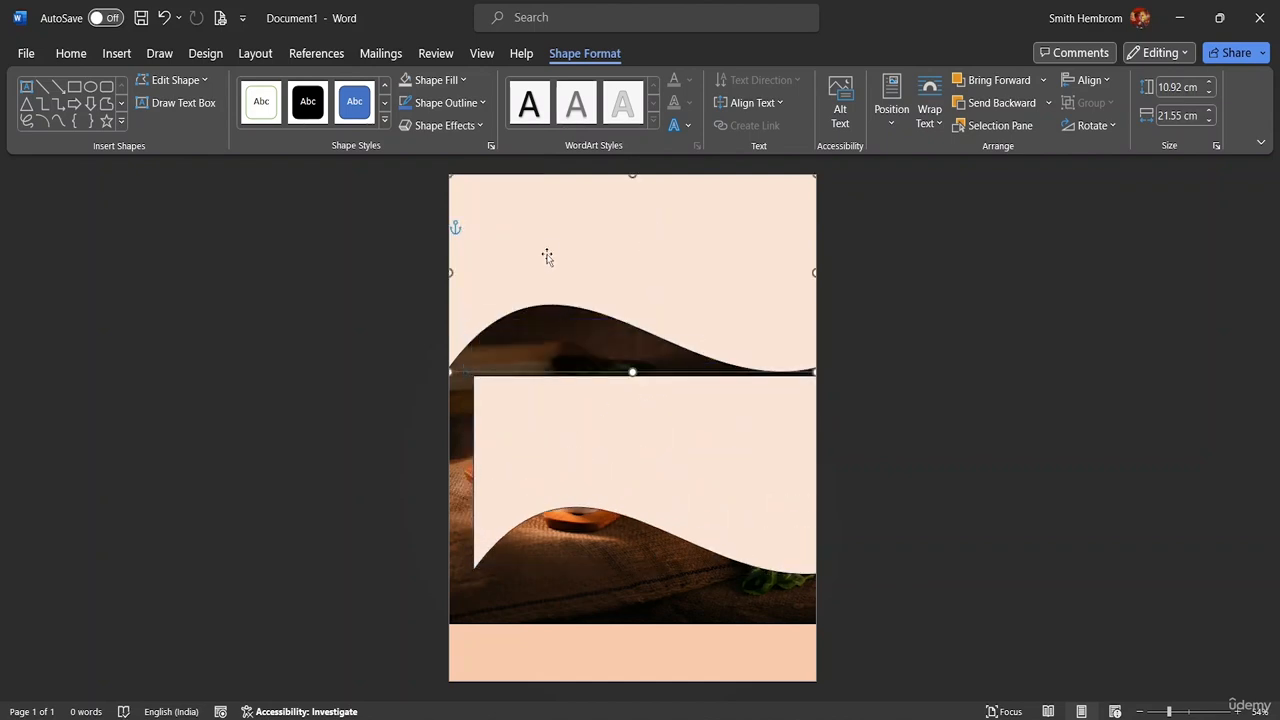
{"action": "left_click", "coordinate": [565, 445]}
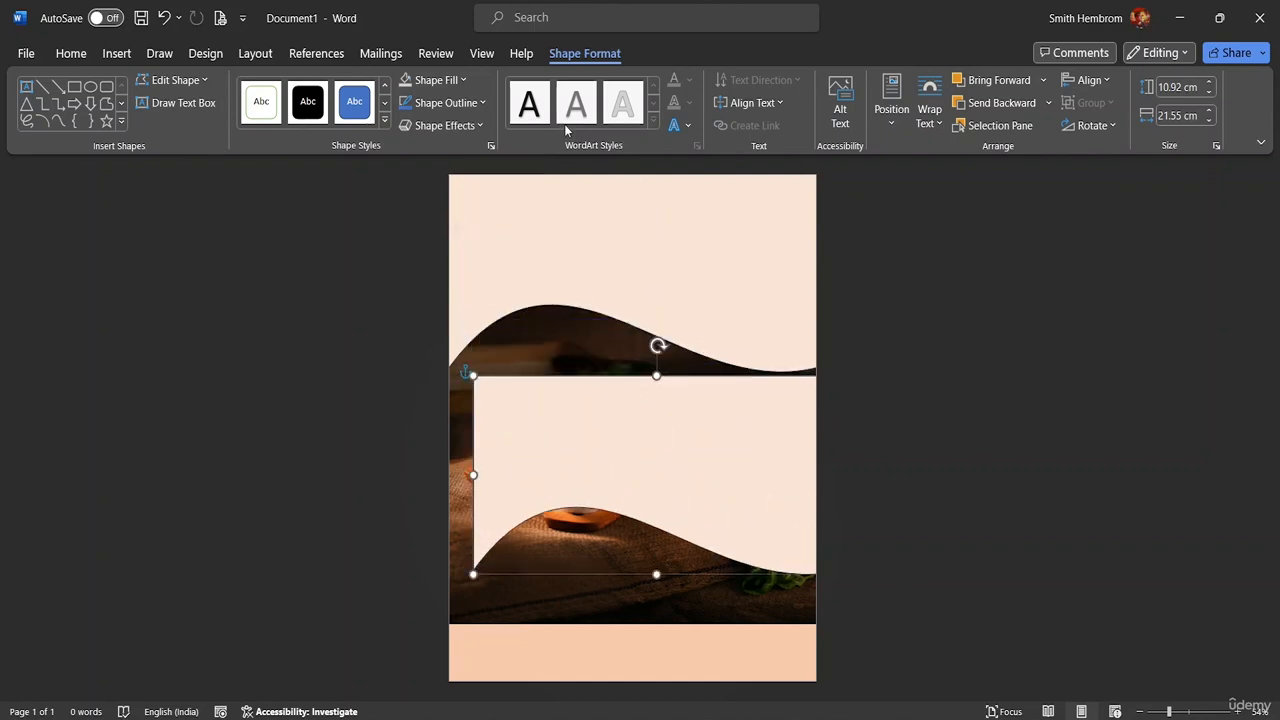
{"action": "left_click", "coordinate": [462, 80]}
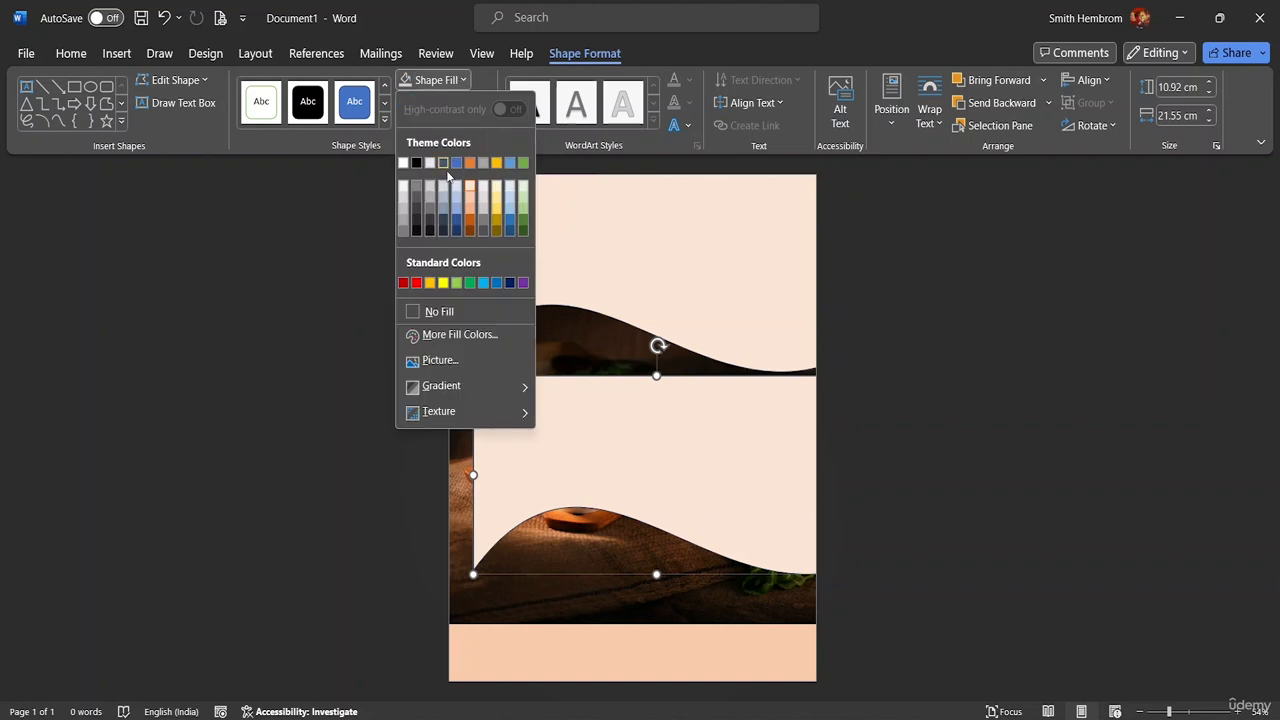
{"action": "left_click", "coordinate": [434, 311]}
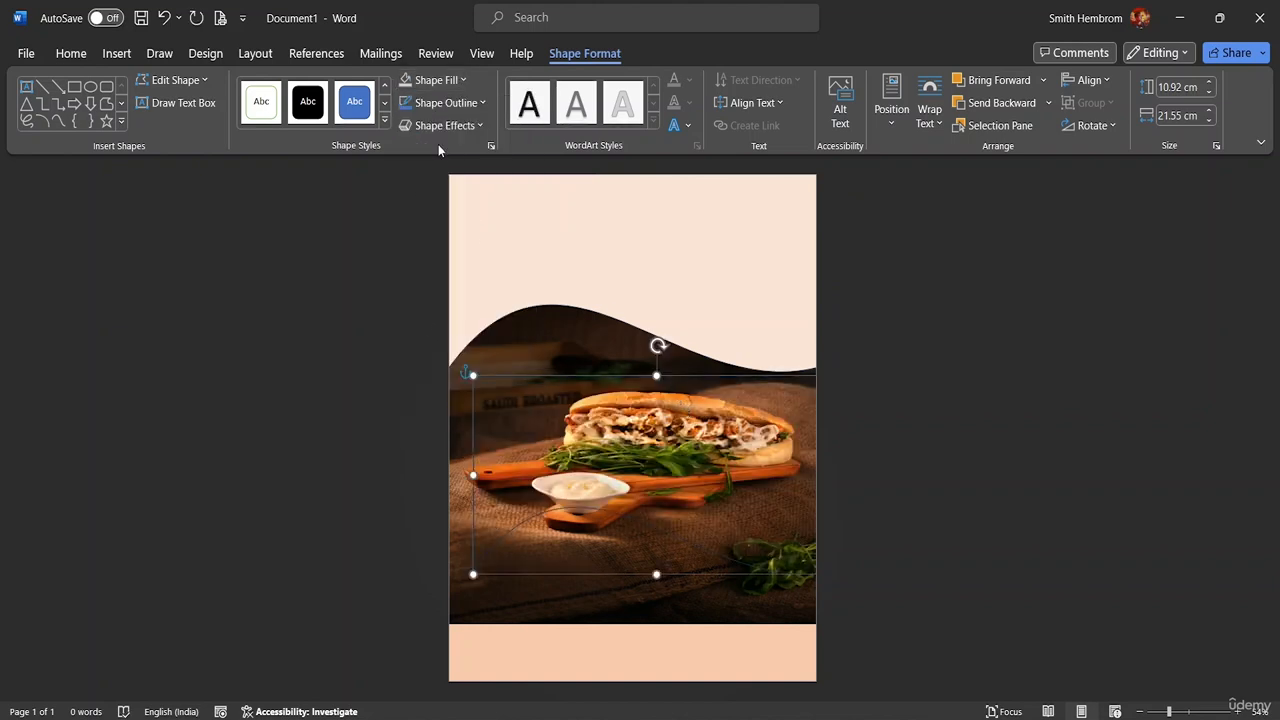
Fill the wave copy Orange, Accent 2, Darker 50% and move it up across the page top
{"action": "left_click", "coordinate": [460, 80]}
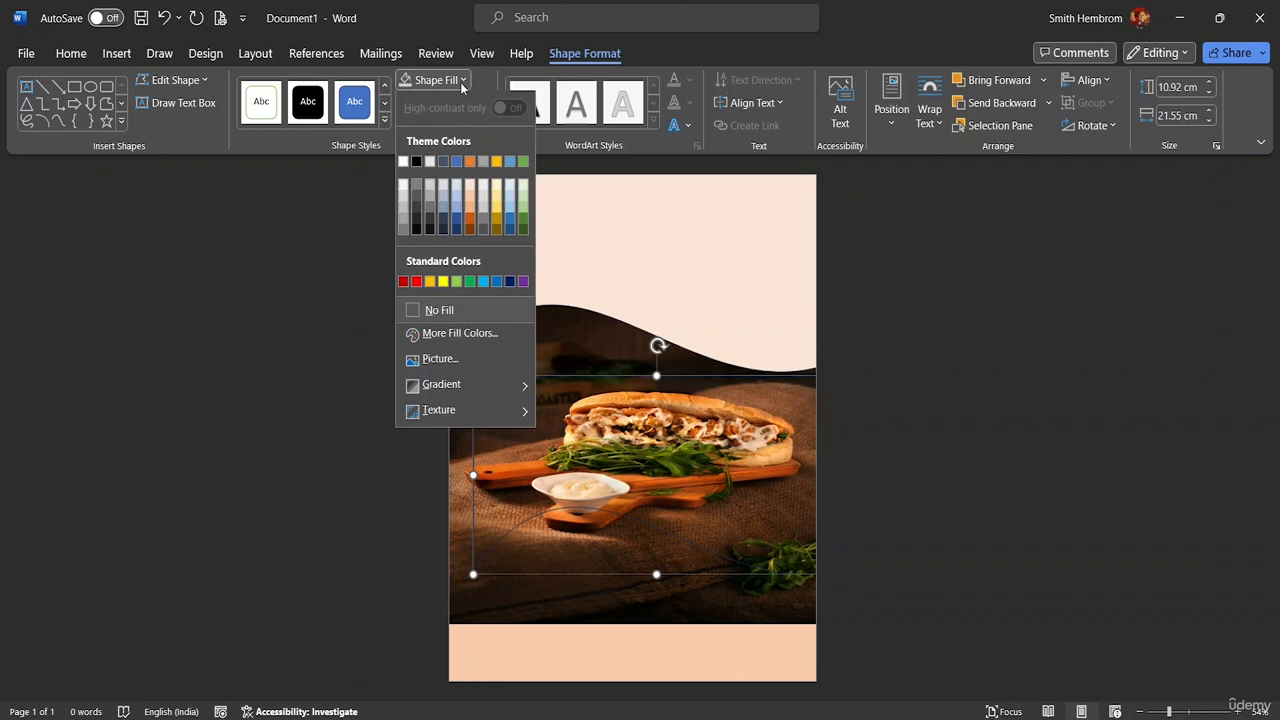
{"action": "left_click", "coordinate": [470, 228]}
{"action": "left_click_drag", "start_coordinate": [674, 437], "coordinate": [640, 259]}
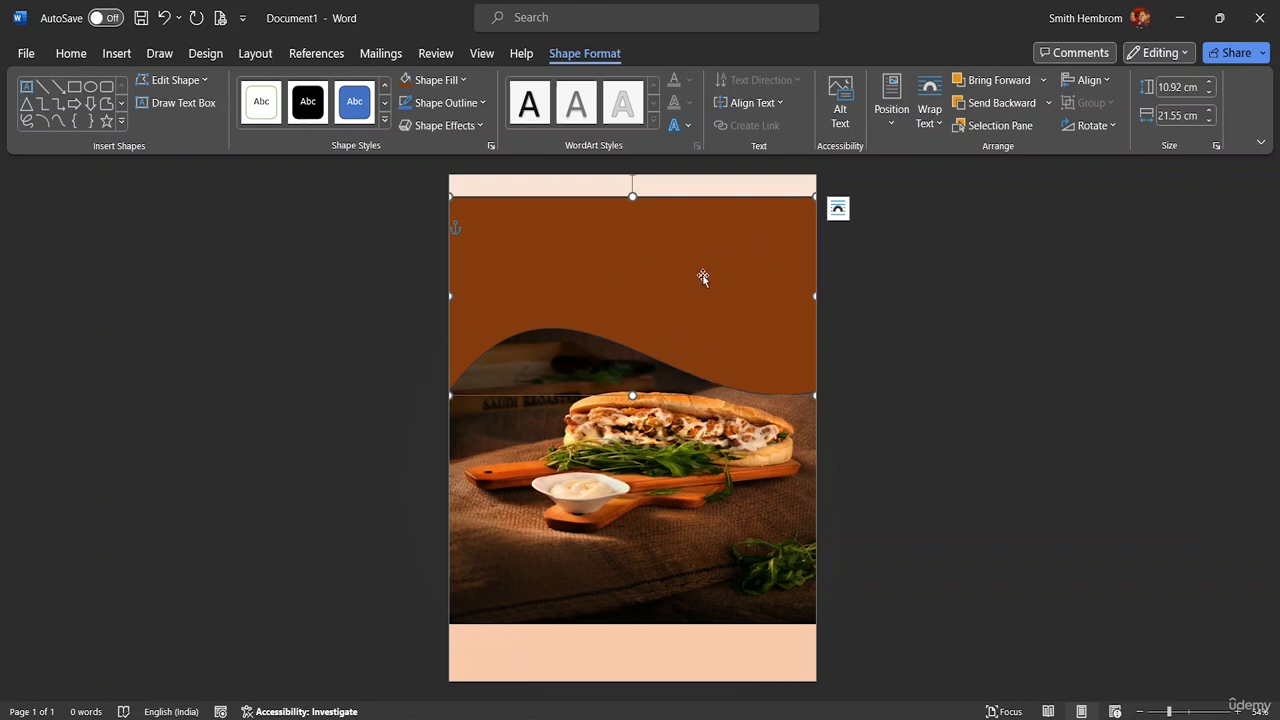
Send the brown wave behind the photo and raise the peach and brown waves toward the top
{"action": "left_click", "coordinate": [1000, 103]}
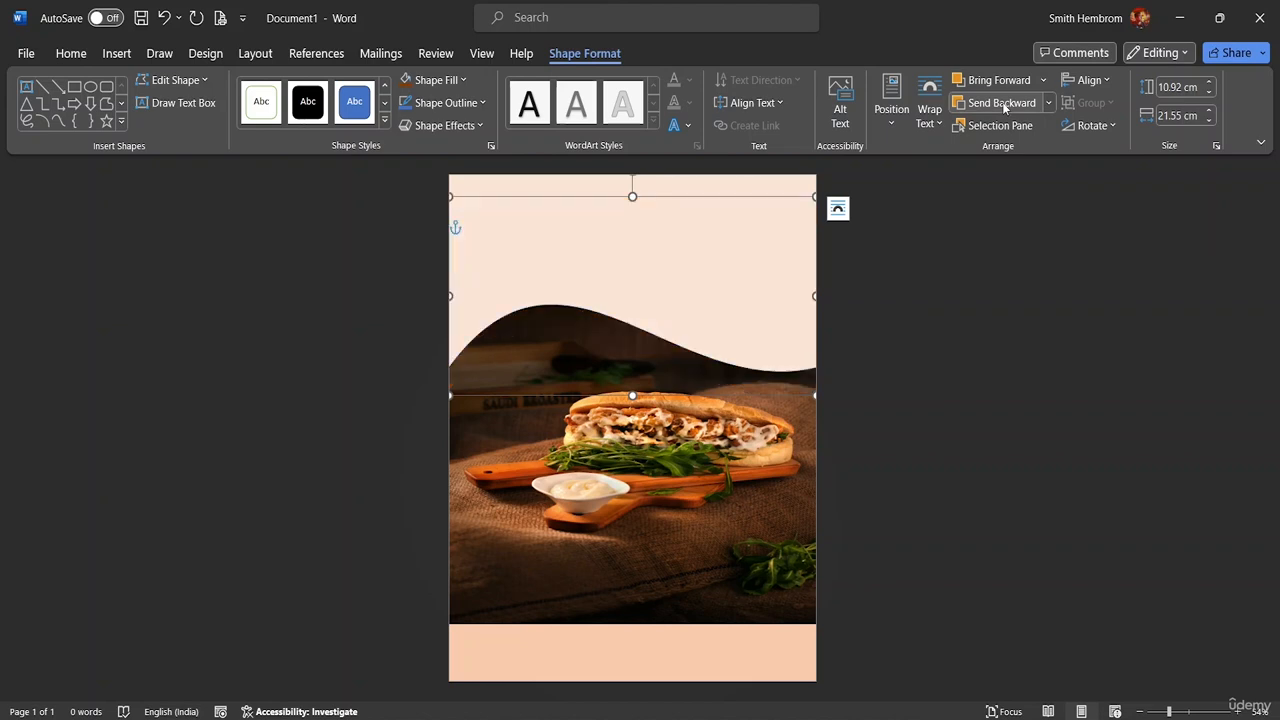
{"action": "left_click", "coordinate": [606, 267]}
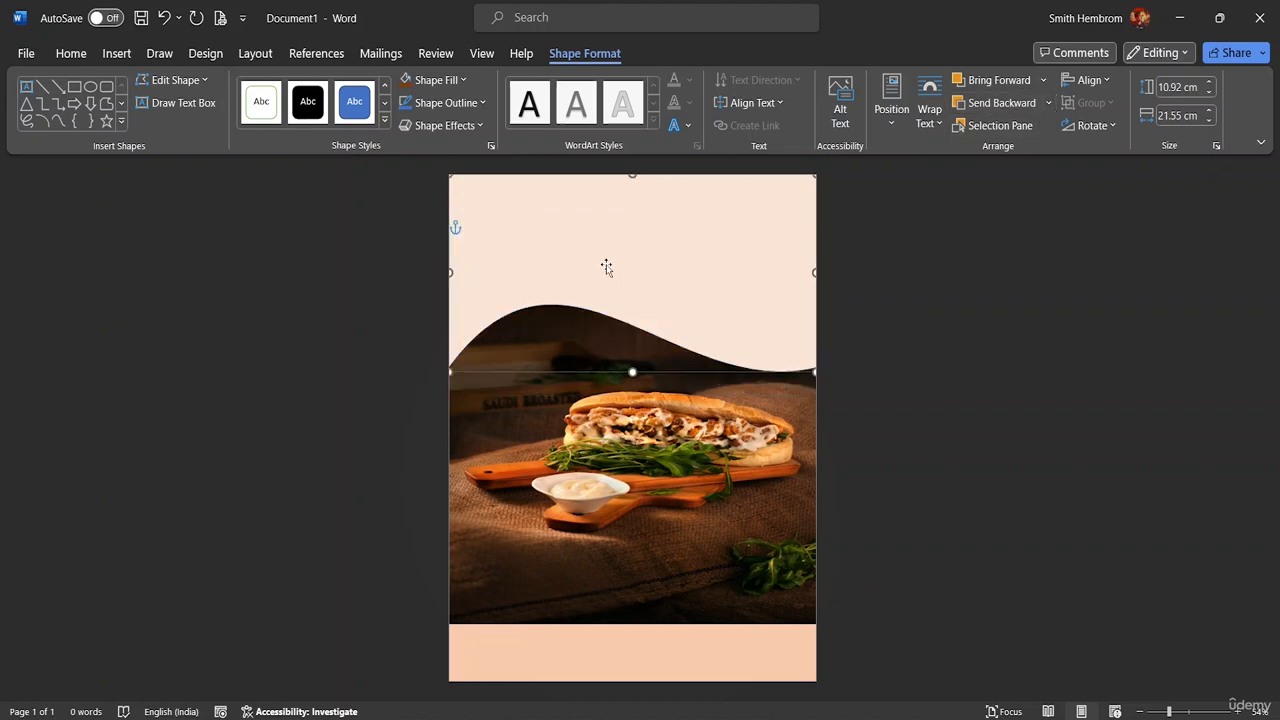
{"action": "left_click", "coordinate": [590, 435]}
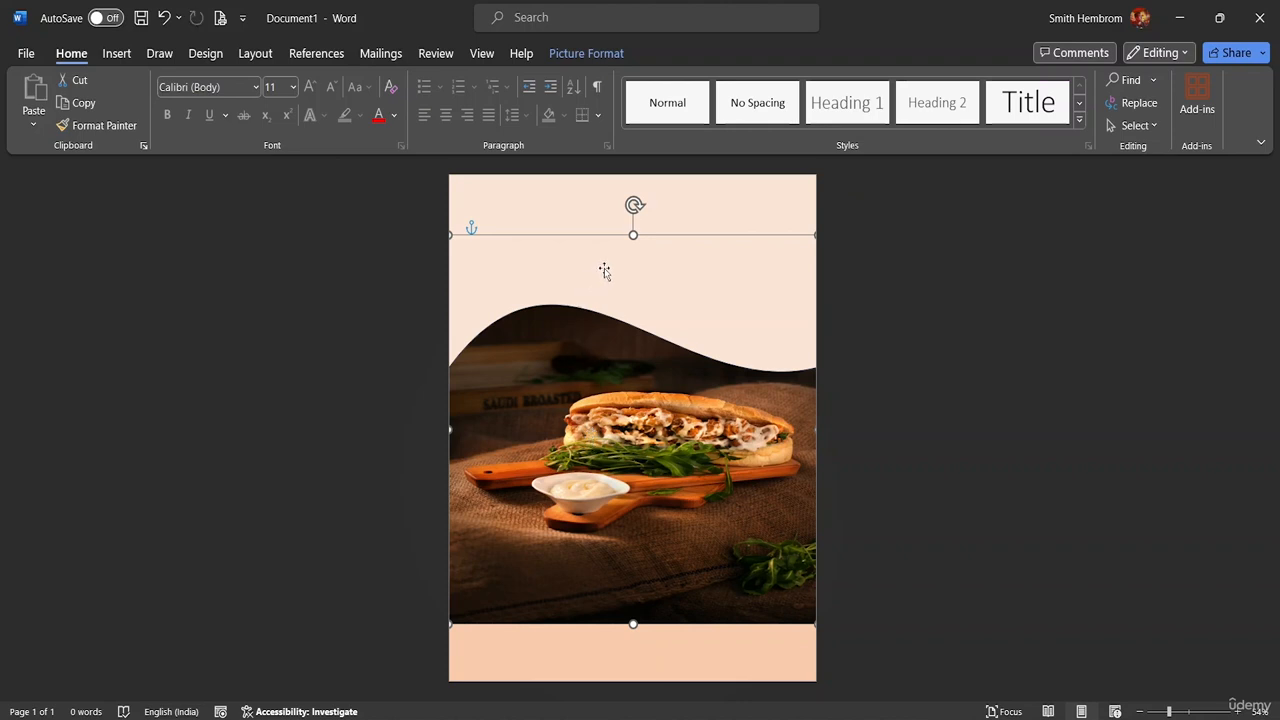
{"action": "left_click_drag", "start_coordinate": [603, 269], "coordinate": [627, 410]}
{"action": "left_click_drag", "start_coordinate": [612, 403], "coordinate": [612, 402]}
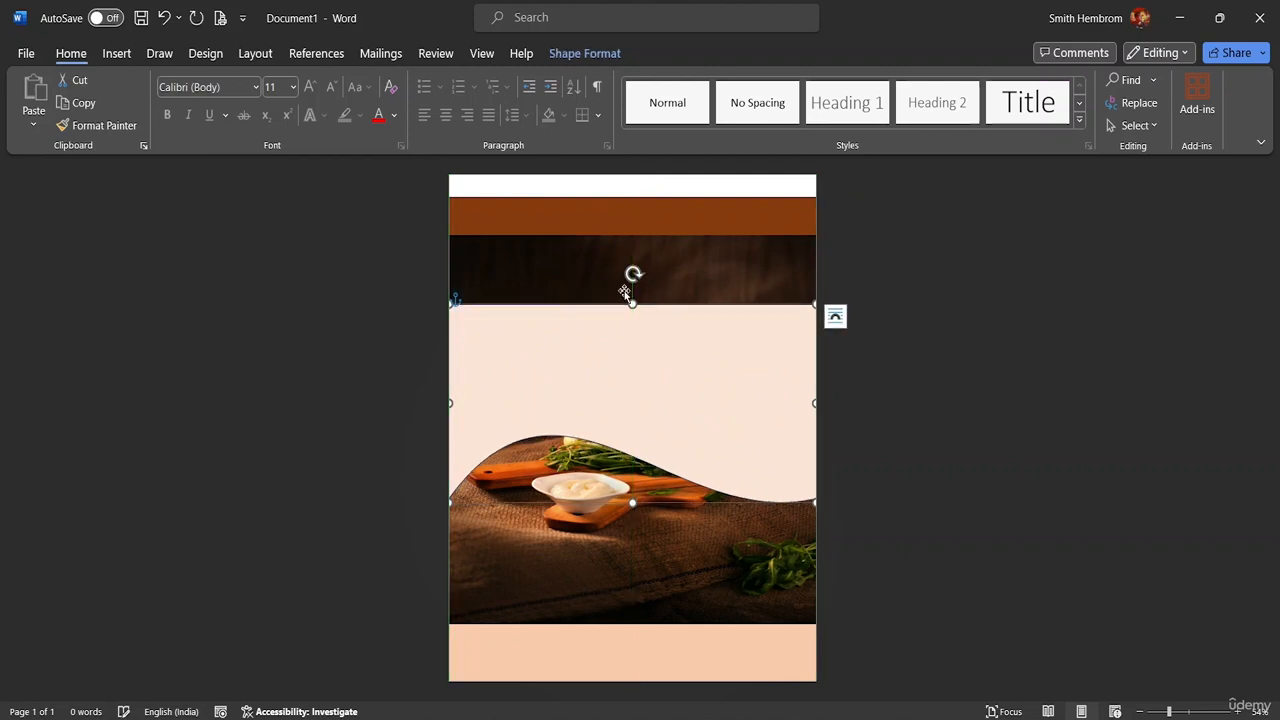
{"action": "left_click_drag", "start_coordinate": [612, 218], "coordinate": [612, 200]}
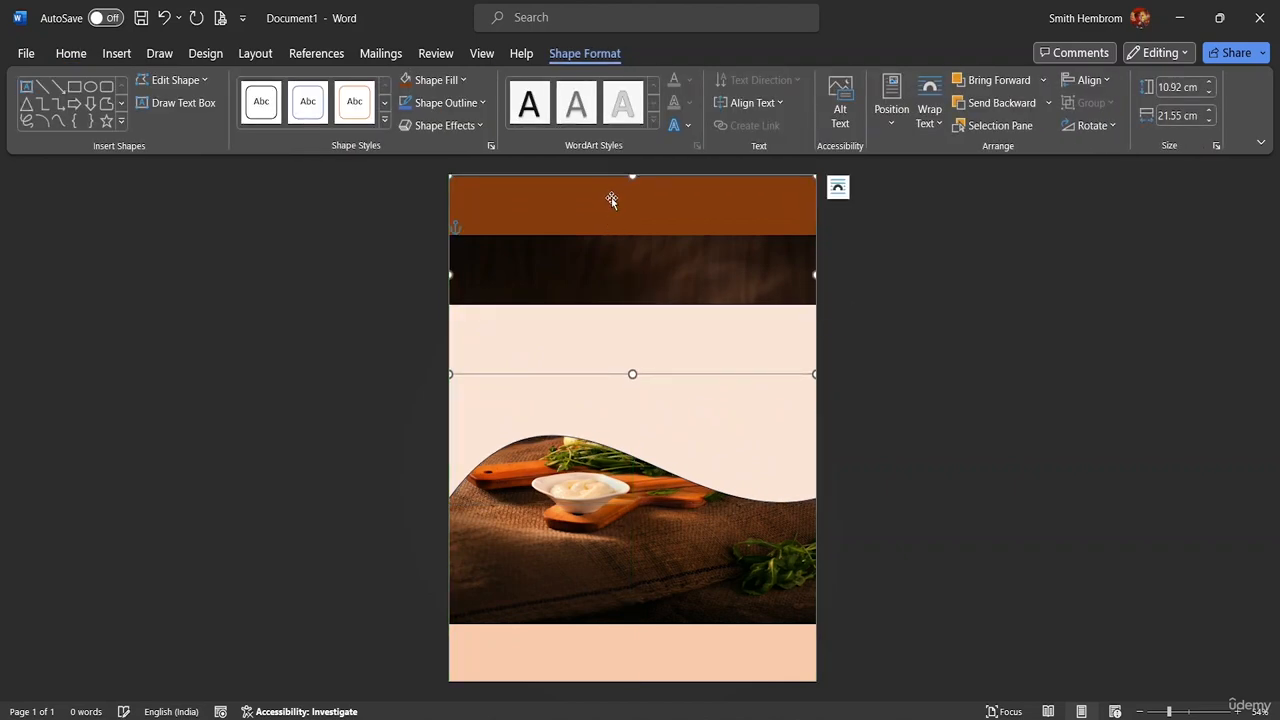
Bring the brown wave forward and raise the peach wave to reveal the sandwich photo
{"action": "left_click", "coordinate": [1006, 83]}
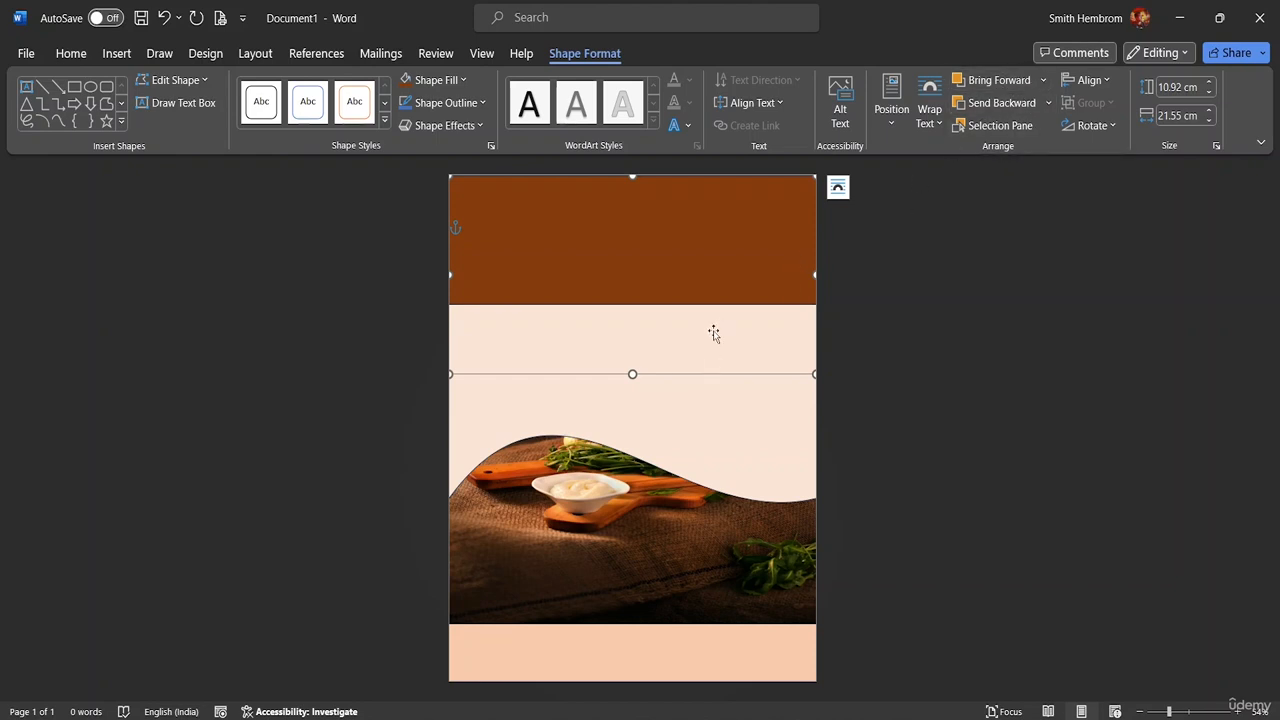
{"action": "left_click_drag", "start_coordinate": [683, 337], "coordinate": [678, 204]}
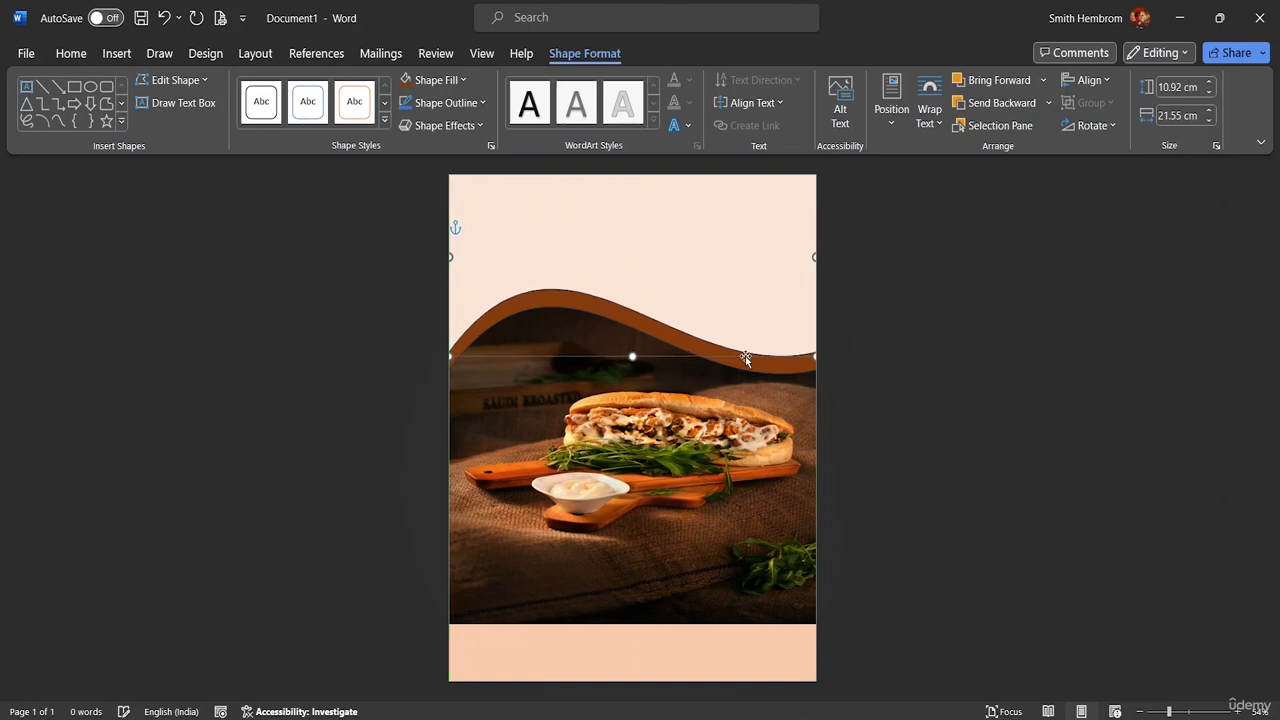
{"action": "left_click", "coordinate": [778, 442]}
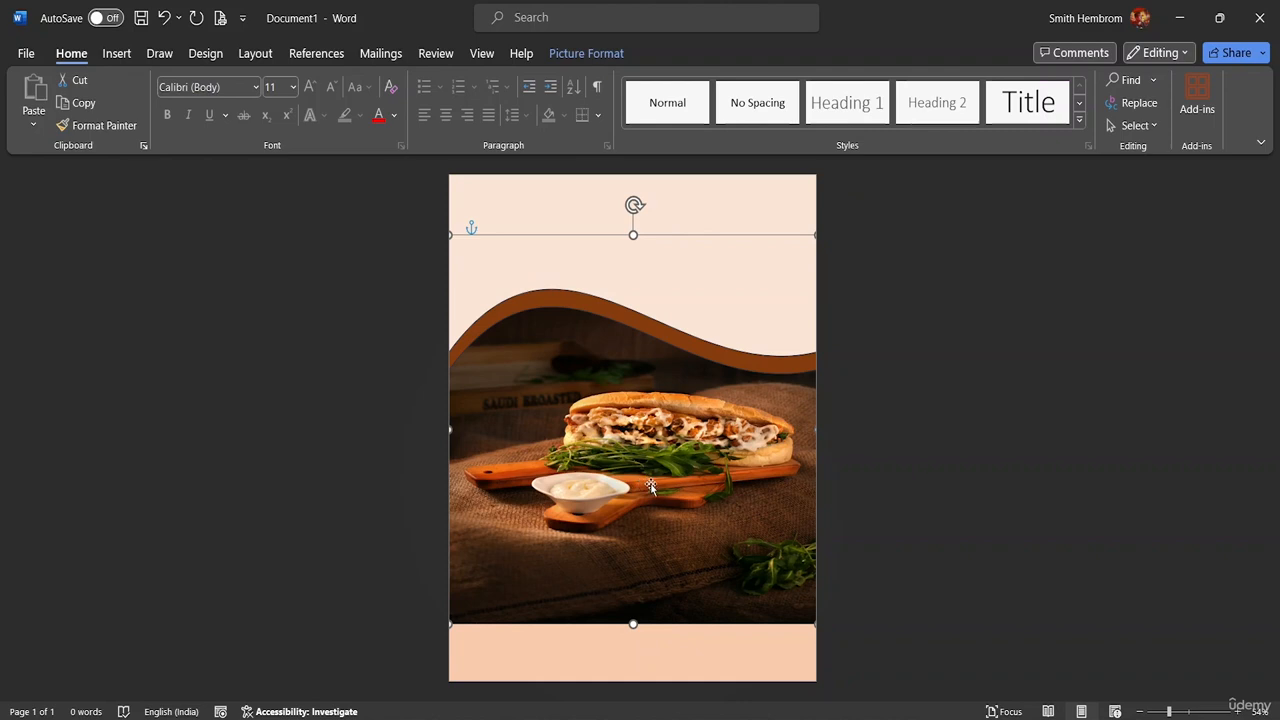
{"action": "left_click_drag", "start_coordinate": [640, 483], "coordinate": [617, 519]}
{"action": "left_click", "coordinate": [934, 462]}
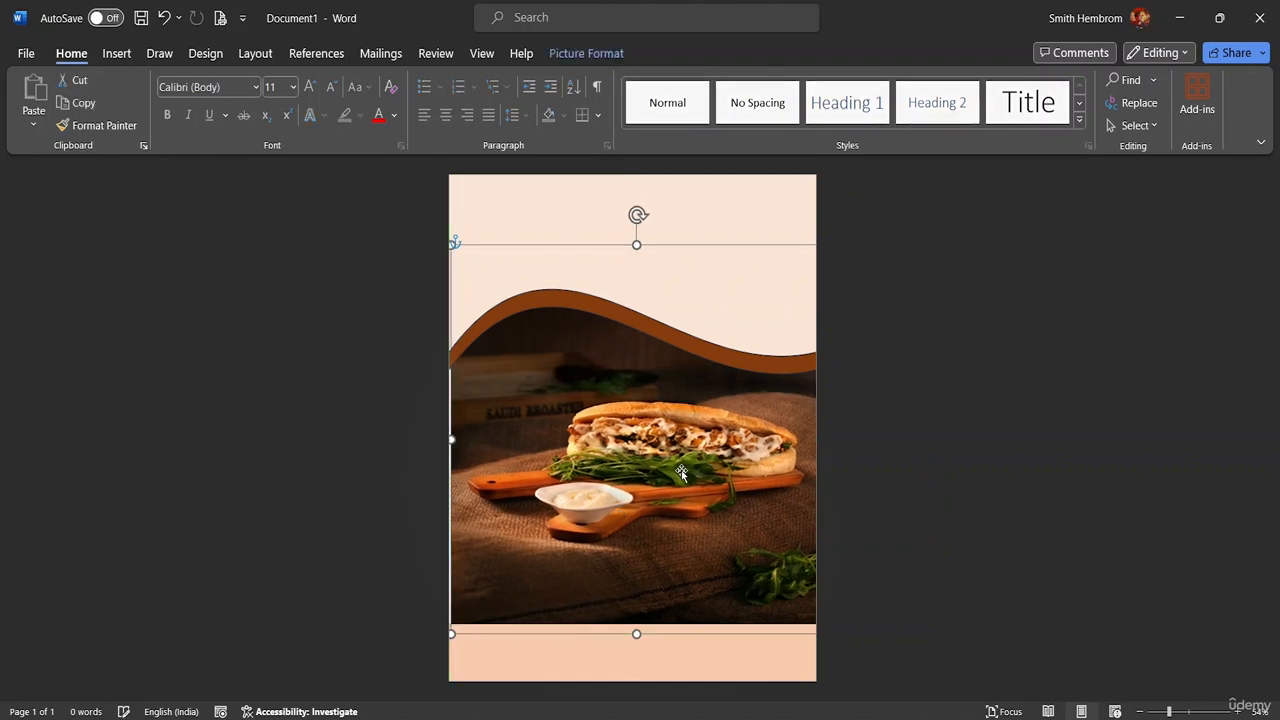
{"action": "left_click_drag", "start_coordinate": [681, 473], "coordinate": [676, 473]}
{"action": "left_click", "coordinate": [903, 457]}
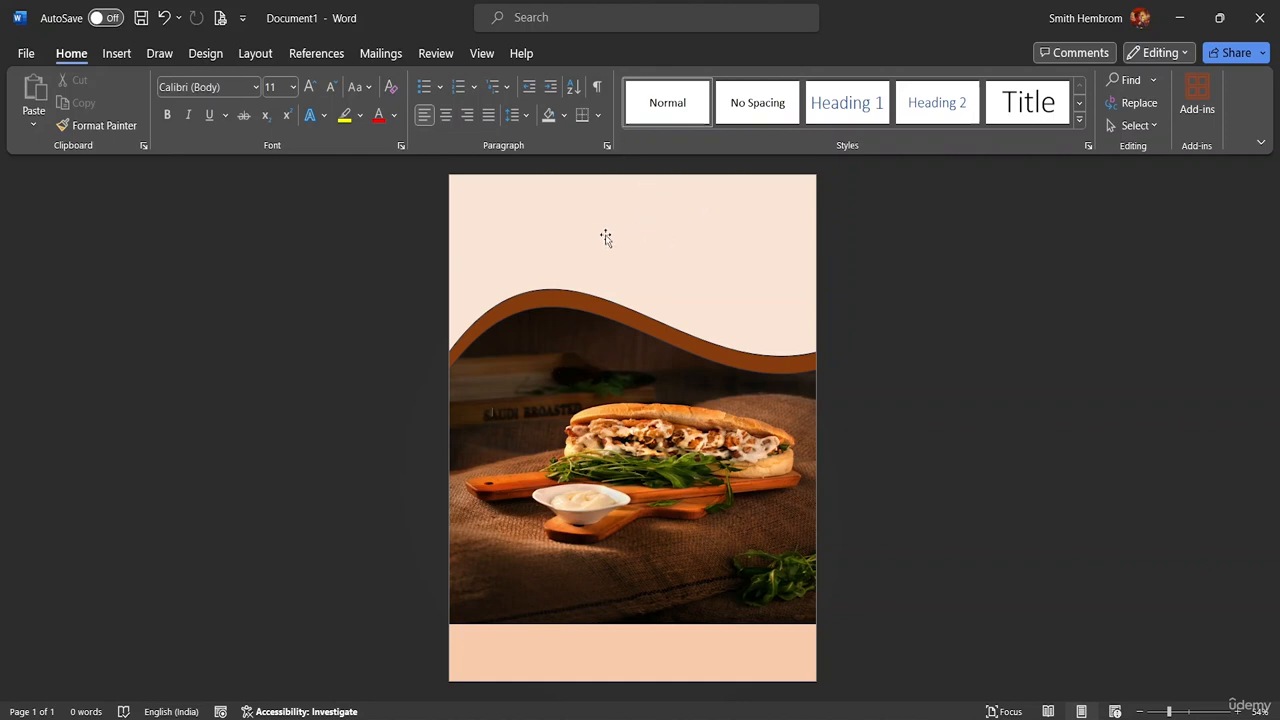
Insert the pexels-robin-stickel-70497 burger picture from the computer
{"action": "left_click", "coordinate": [117, 54]}
{"action": "left_click", "coordinate": [205, 115]}
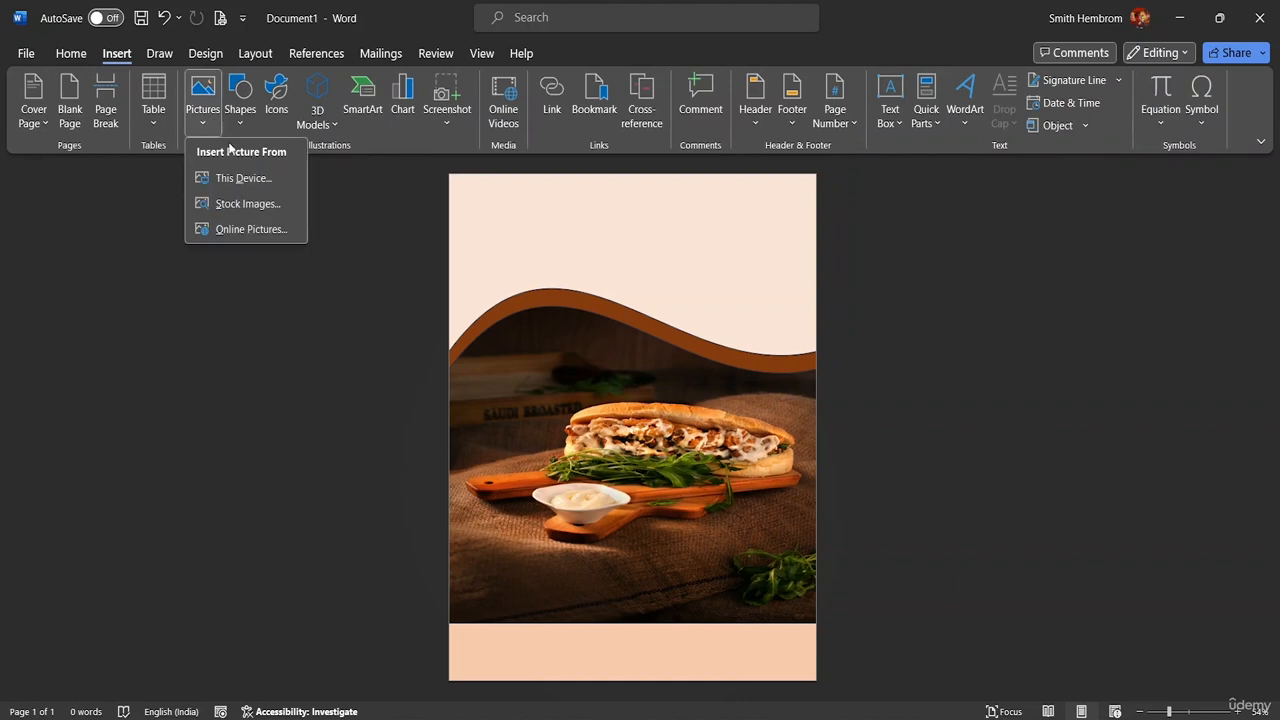
{"action": "left_click", "coordinate": [240, 178]}
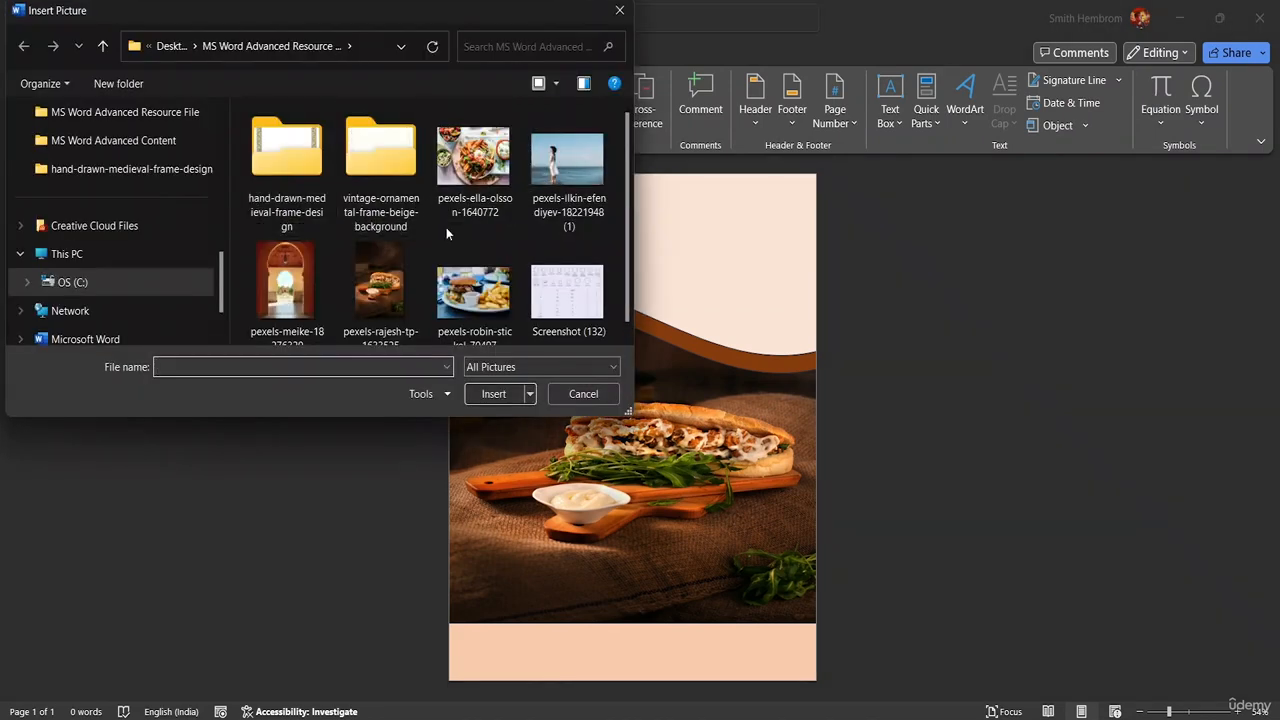
{"action": "left_click", "coordinate": [486, 300]}
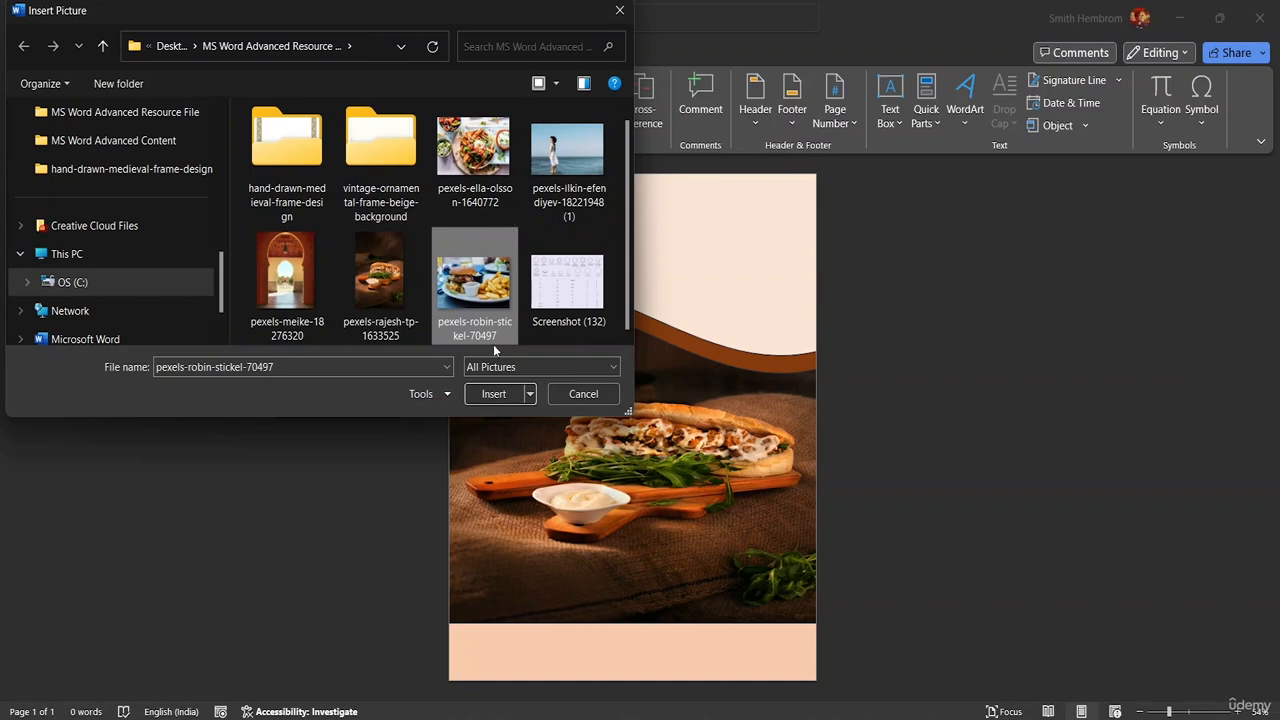
{"action": "left_click", "coordinate": [493, 393]}
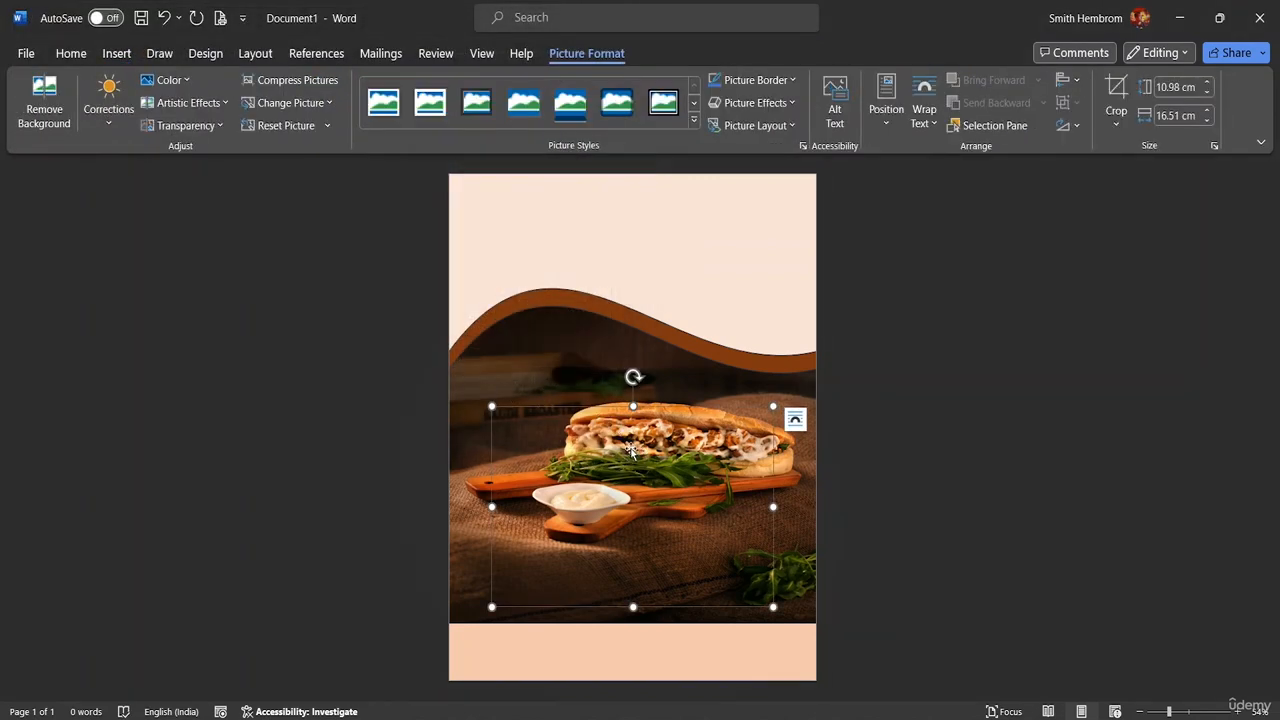
Undo the last two changes and reselect the wave shape
{"action": "left_click", "coordinate": [679, 472]}
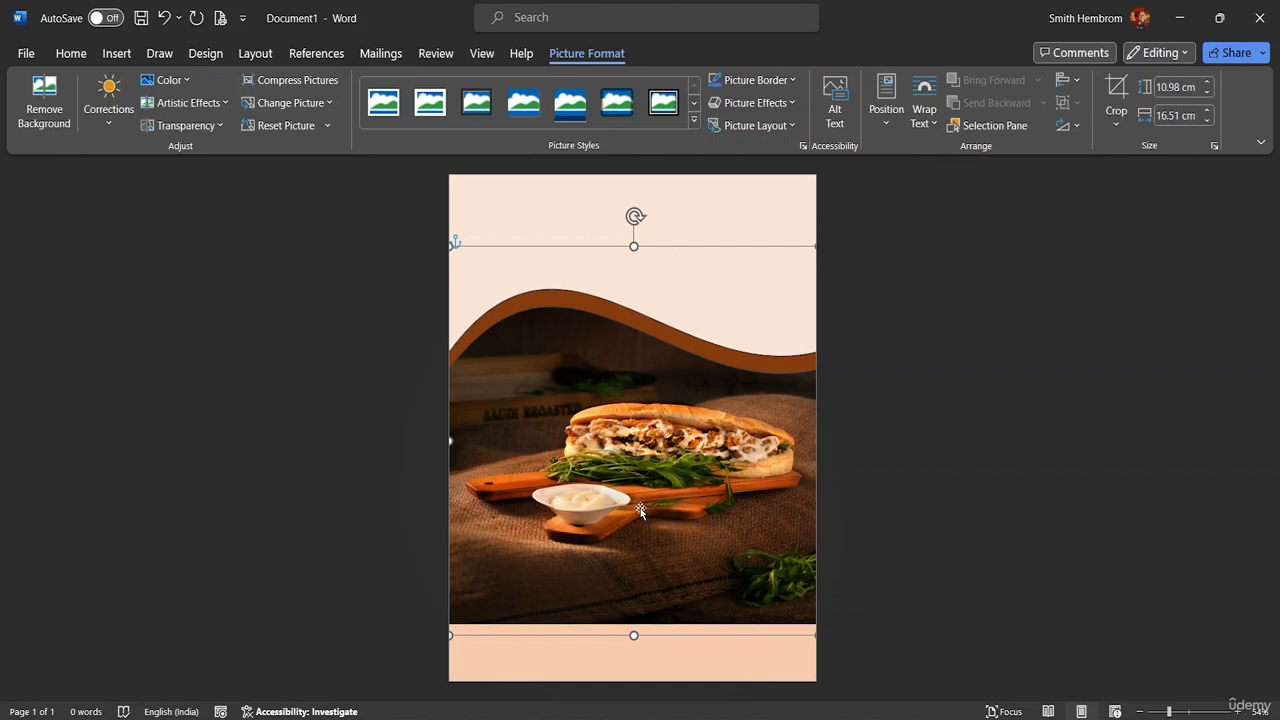
{"action": "left_click", "coordinate": [749, 222]}
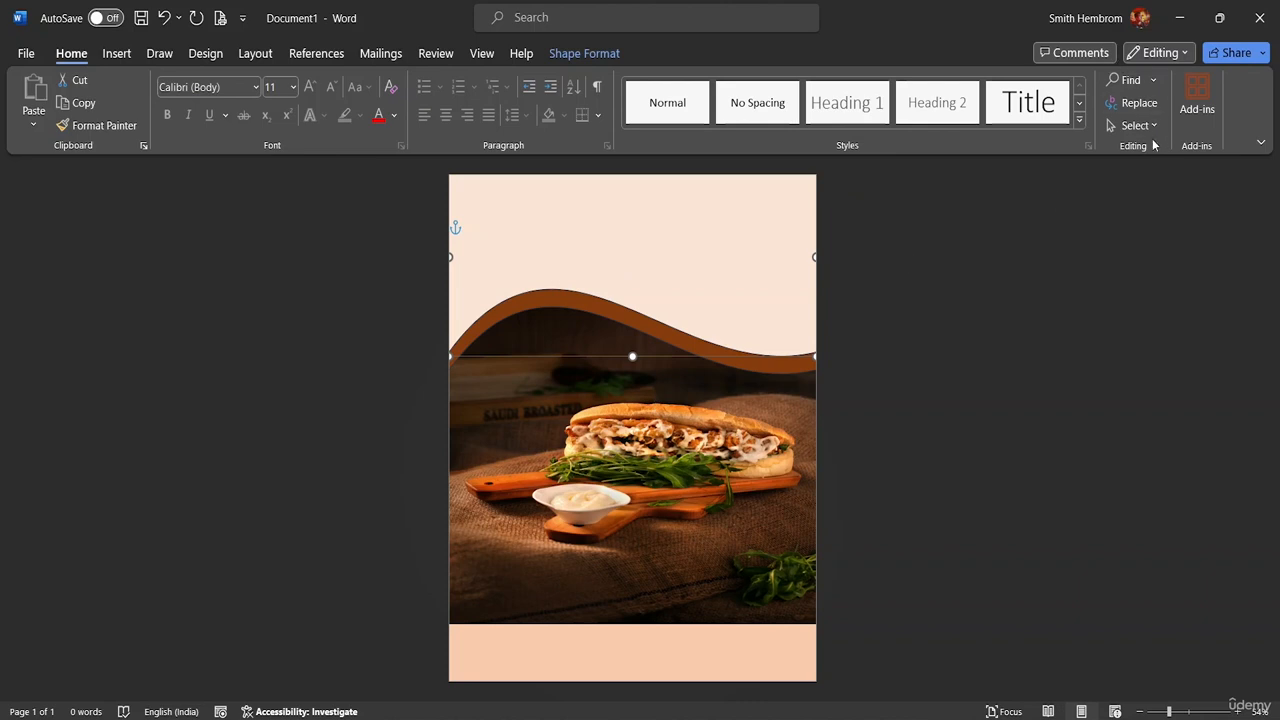
{"action": "left_click", "coordinate": [588, 54]}
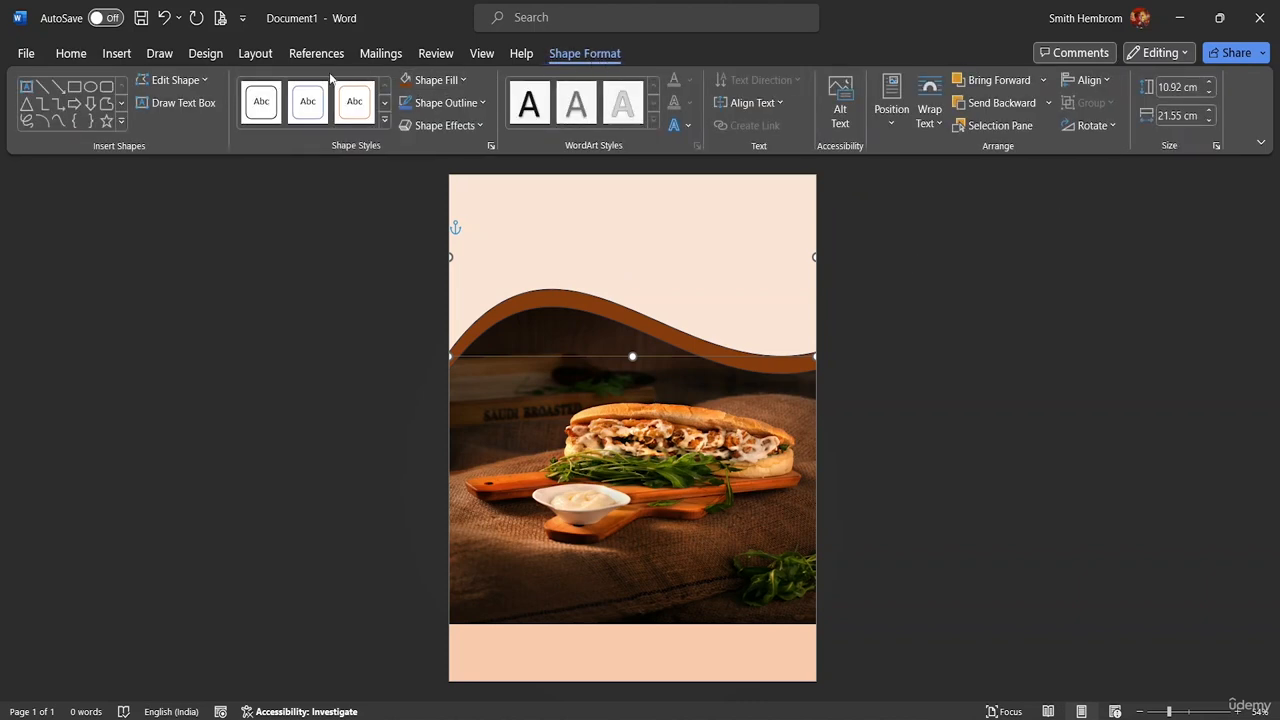
{"action": "key", "text": "ctrl+z"}
{"action": "key", "text": "ctrl+z"}
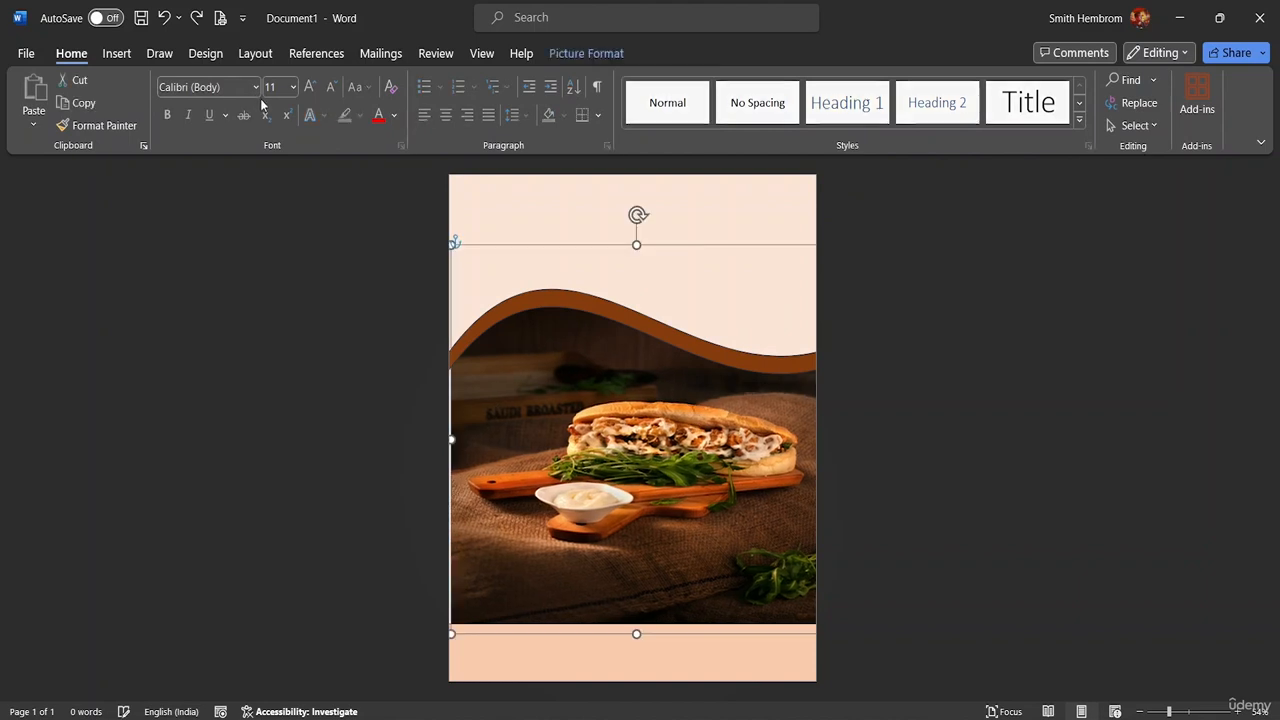
{"action": "key", "text": "ctrl+z"}
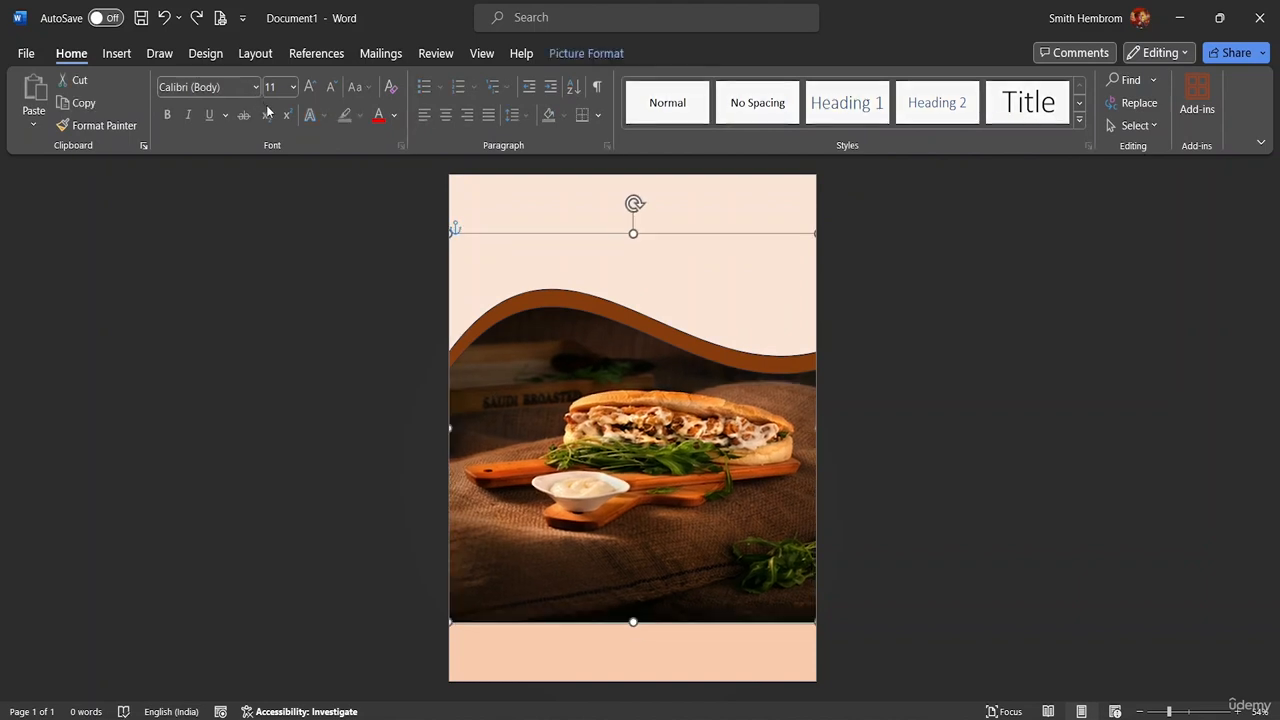
{"action": "left_click", "coordinate": [487, 268]}
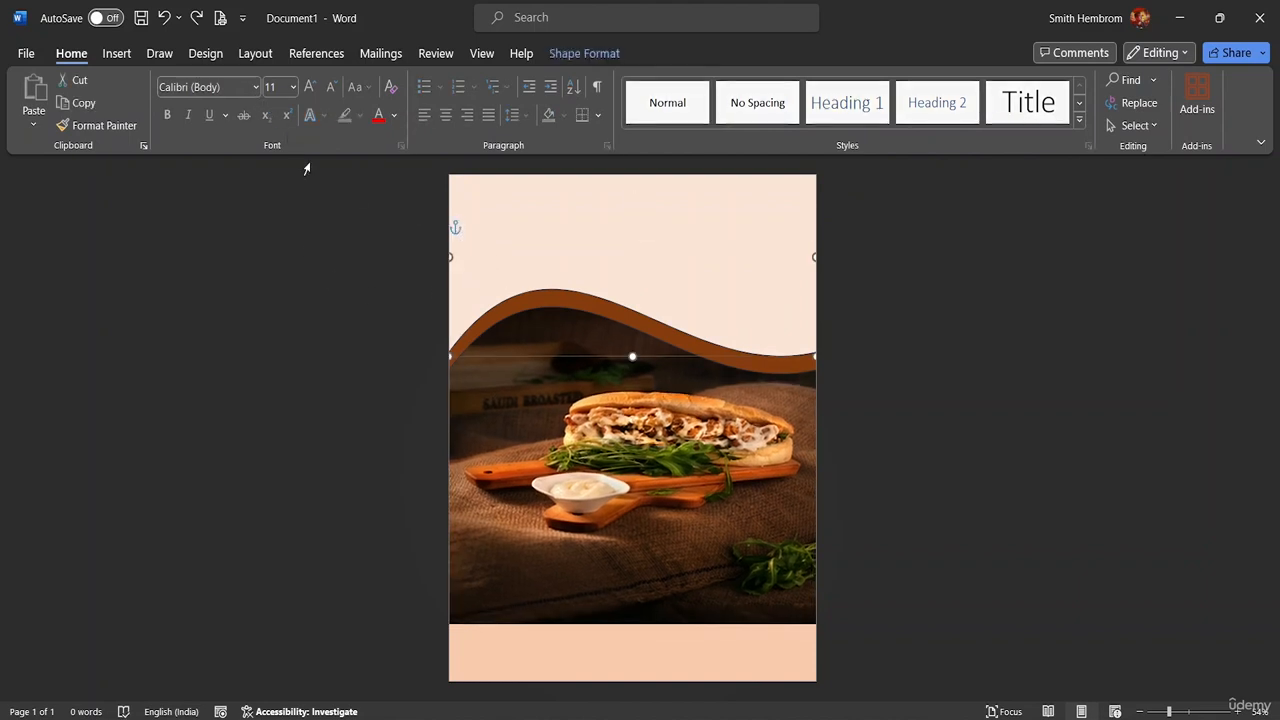
Insert the pexels-robin-stickel-70497 burger picture into the flyer again
{"action": "left_click", "coordinate": [117, 53]}
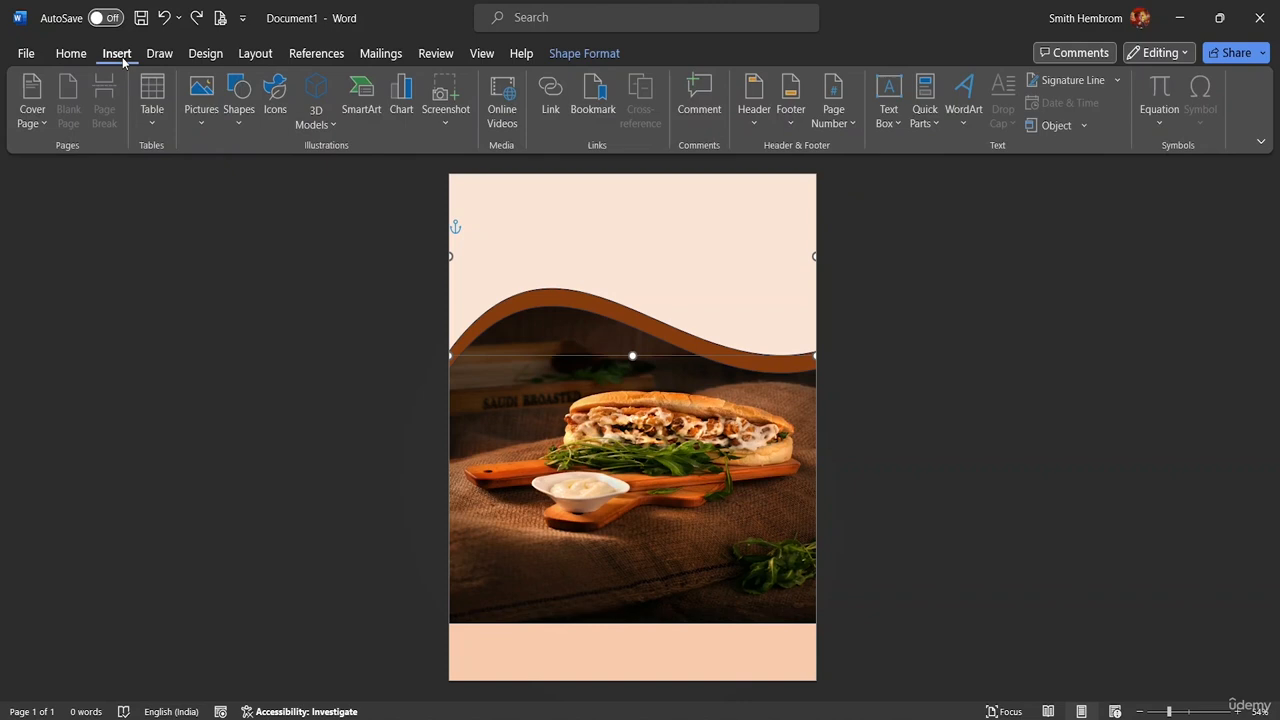
{"action": "left_click", "coordinate": [207, 123]}
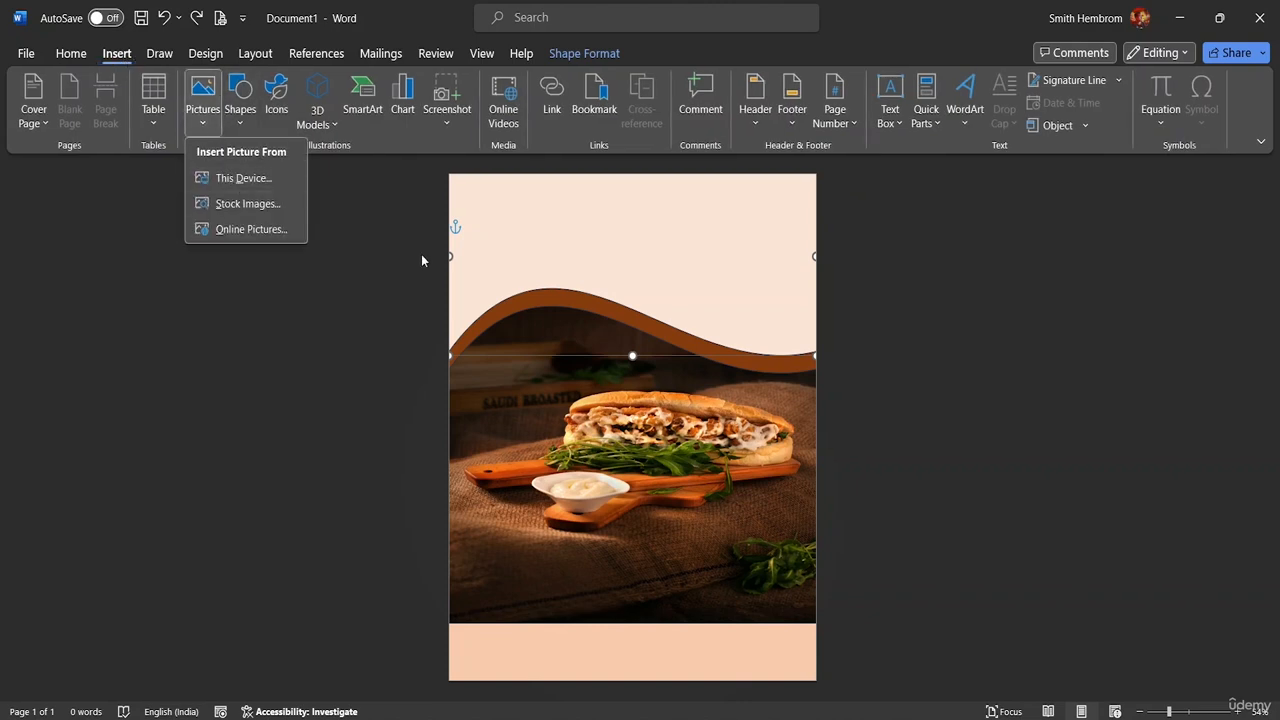
{"action": "left_click", "coordinate": [500, 244]}
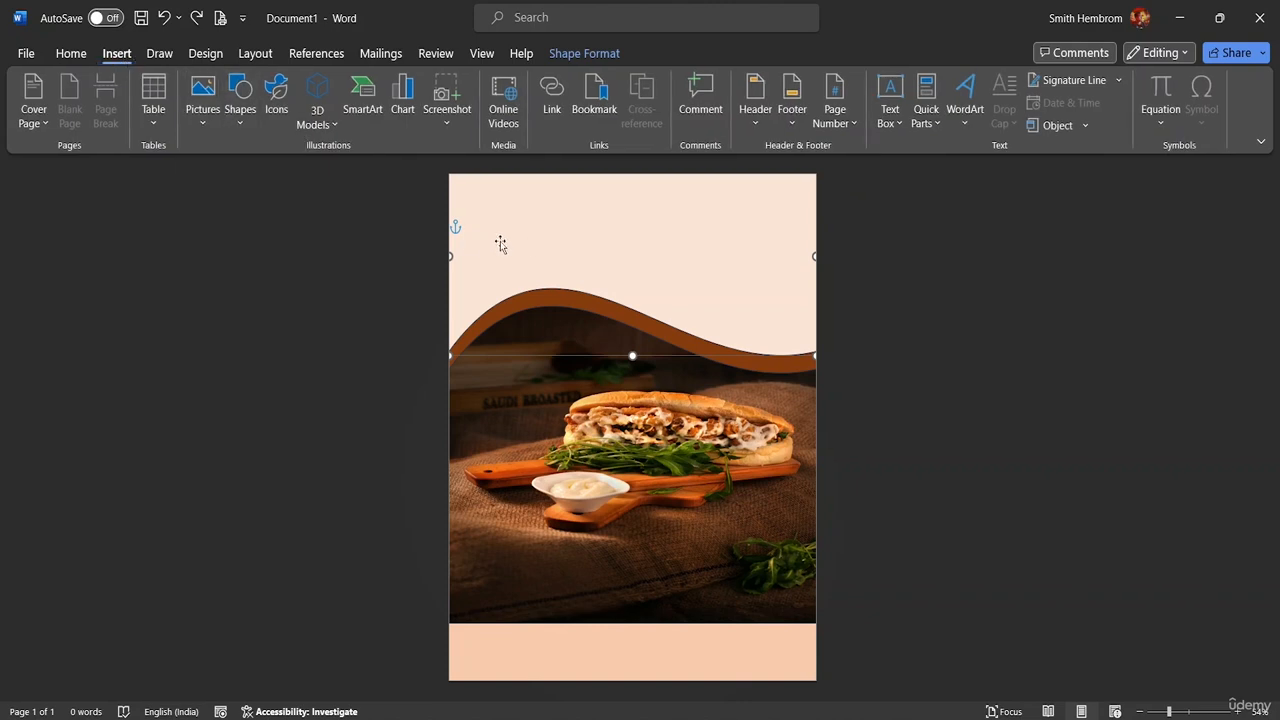
{"action": "double_click", "coordinate": [631, 355]}
{"action": "left_click", "coordinate": [117, 54]}
{"action": "left_click", "coordinate": [207, 120]}
{"action": "left_click", "coordinate": [222, 177]}
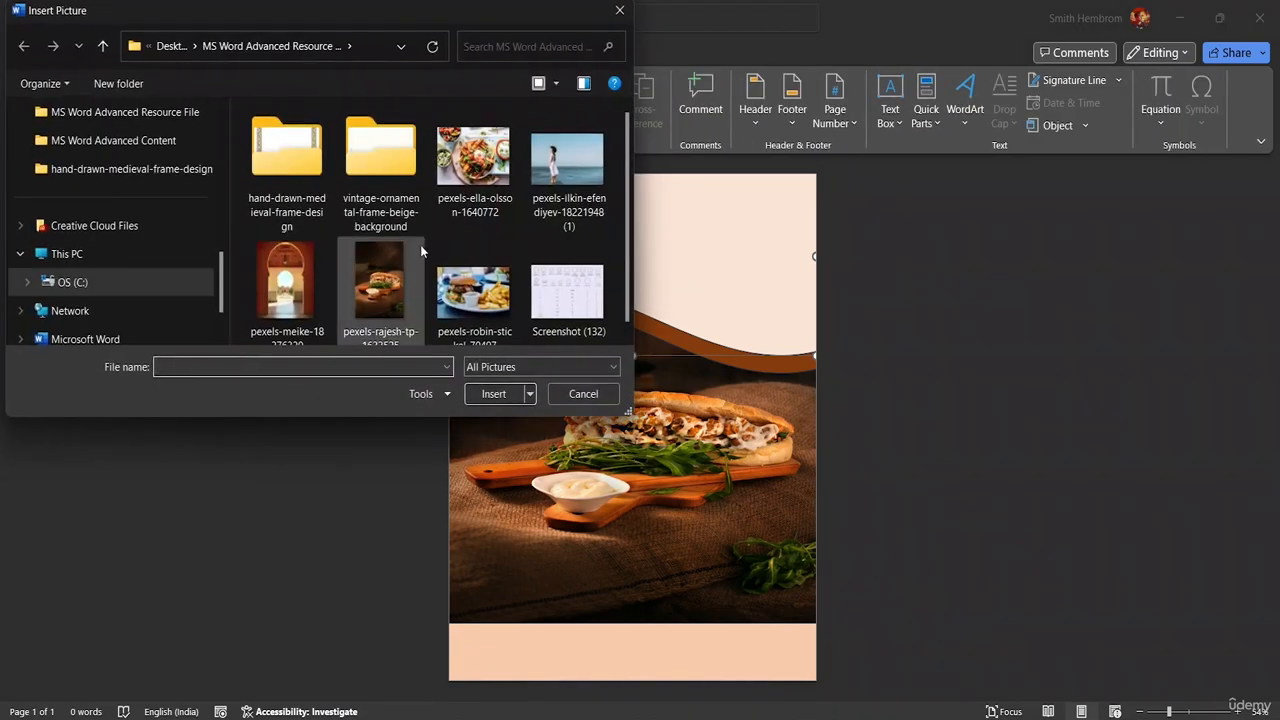
{"action": "left_click", "coordinate": [490, 296]}
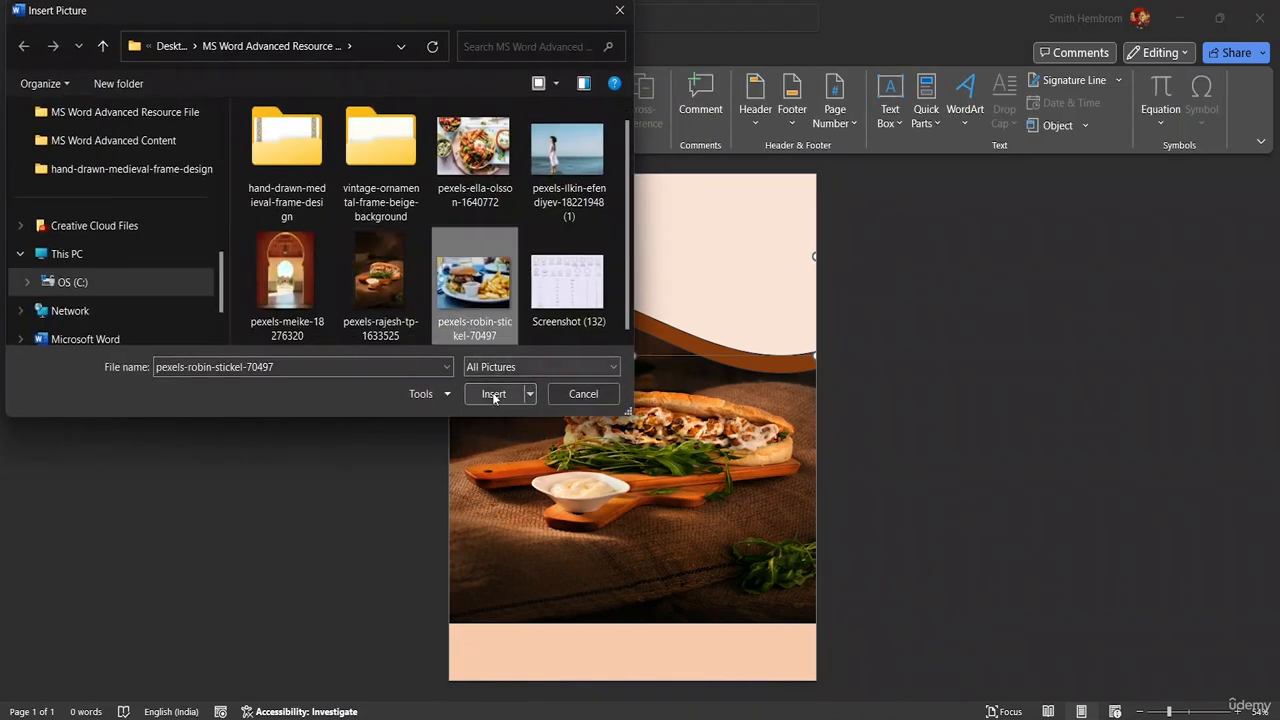
{"action": "left_click", "coordinate": [494, 394]}
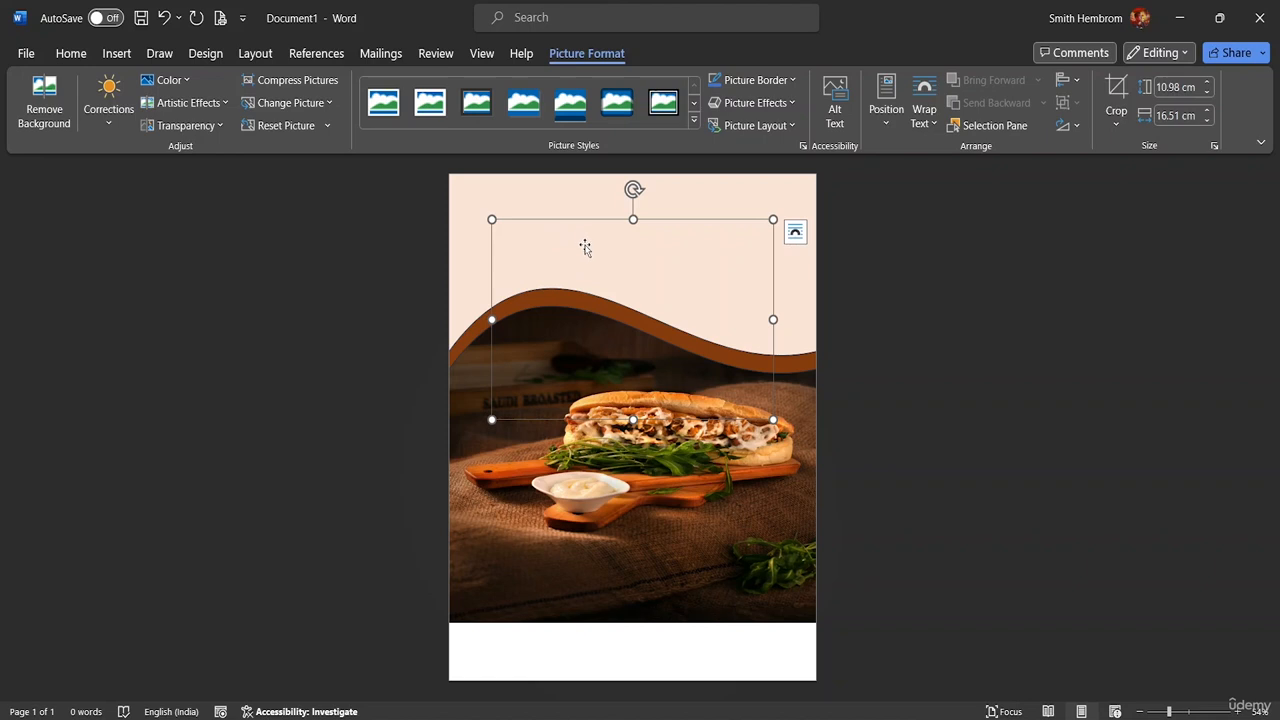
Give the burger picture Square wrapping and move it to the lower half of the page
{"action": "left_click_drag", "start_coordinate": [585, 250], "coordinate": [640, 353]}
{"action": "left_click_drag", "start_coordinate": [580, 218], "coordinate": [612, 394]}
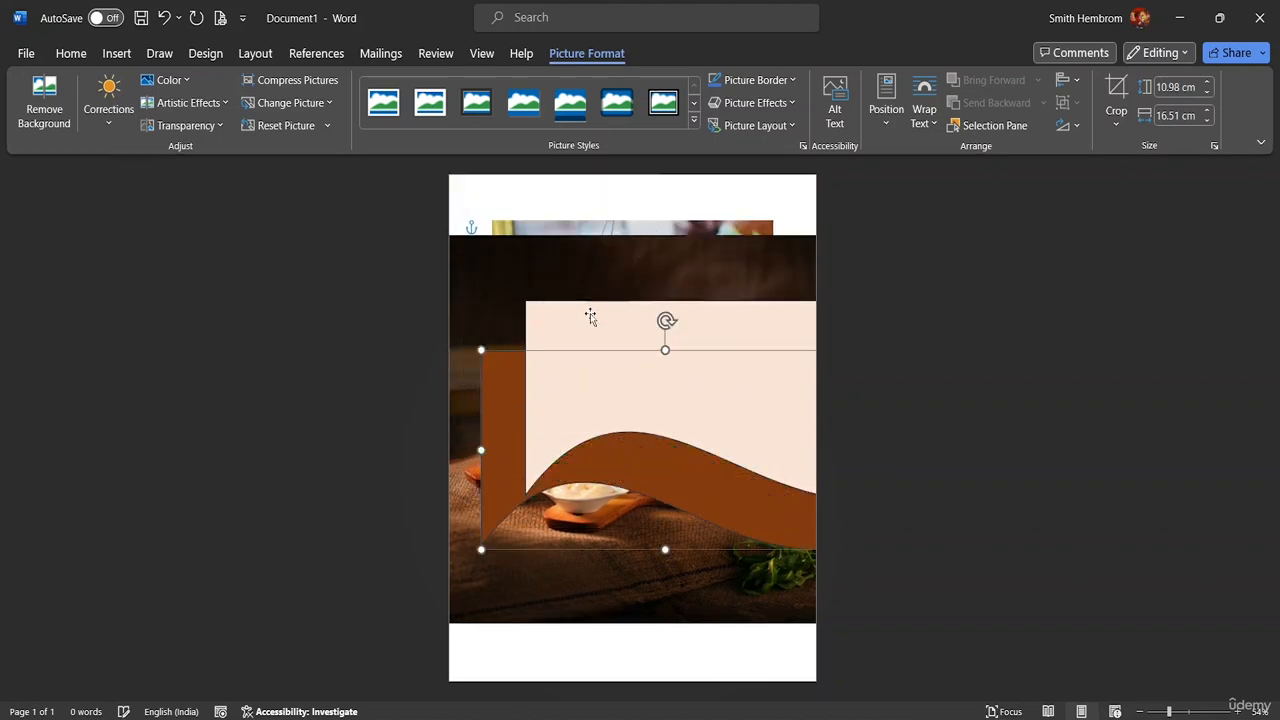
{"action": "left_click", "coordinate": [590, 229]}
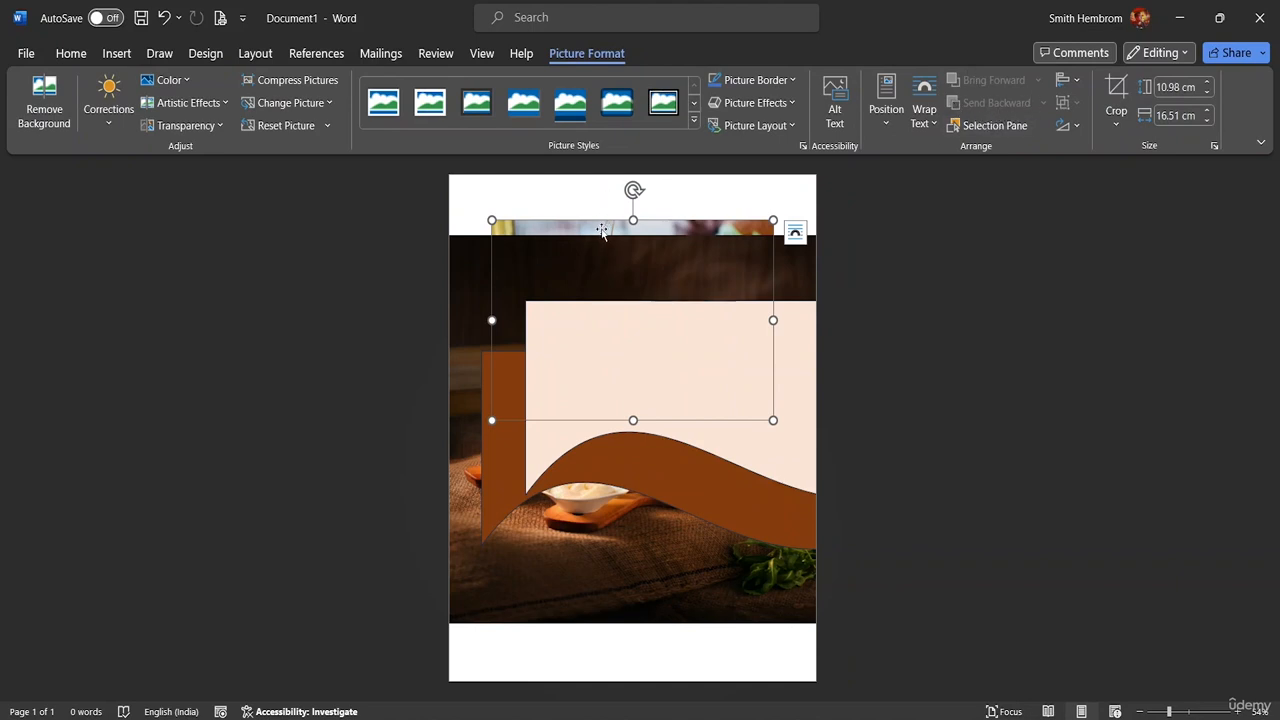
{"action": "left_click_drag", "start_coordinate": [593, 228], "coordinate": [568, 201]}
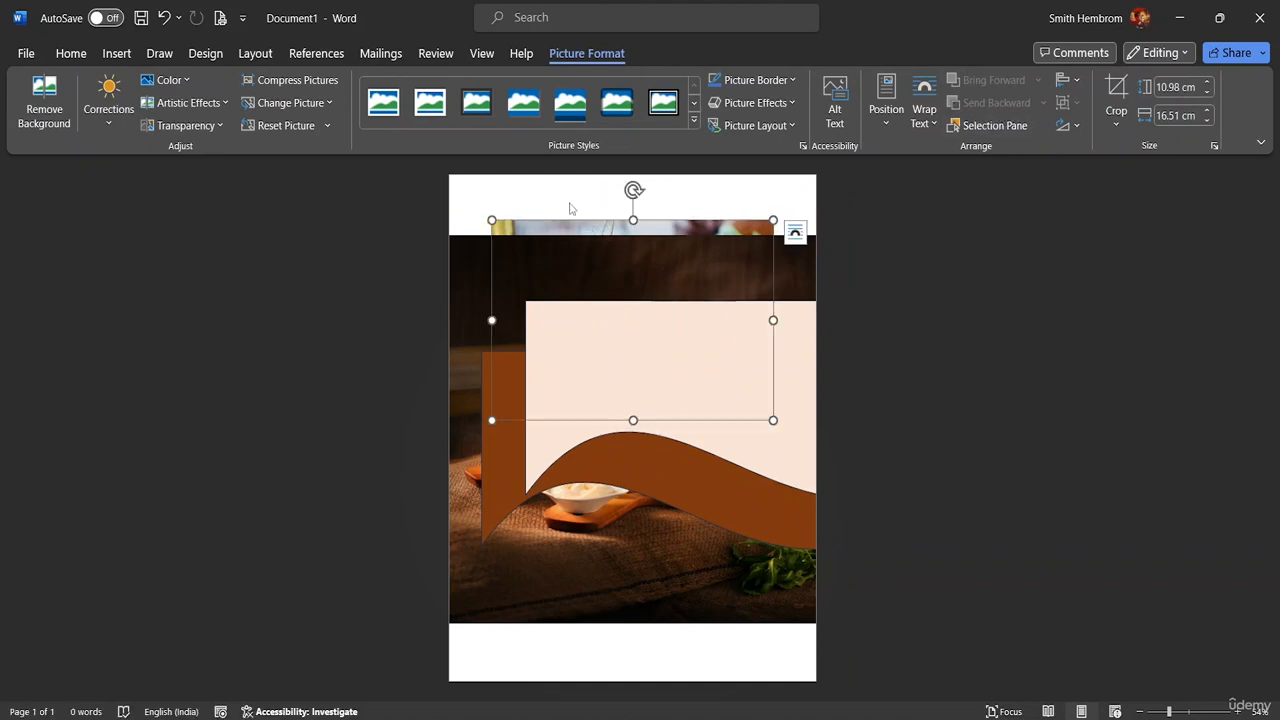
{"action": "left_click", "coordinate": [926, 116]}
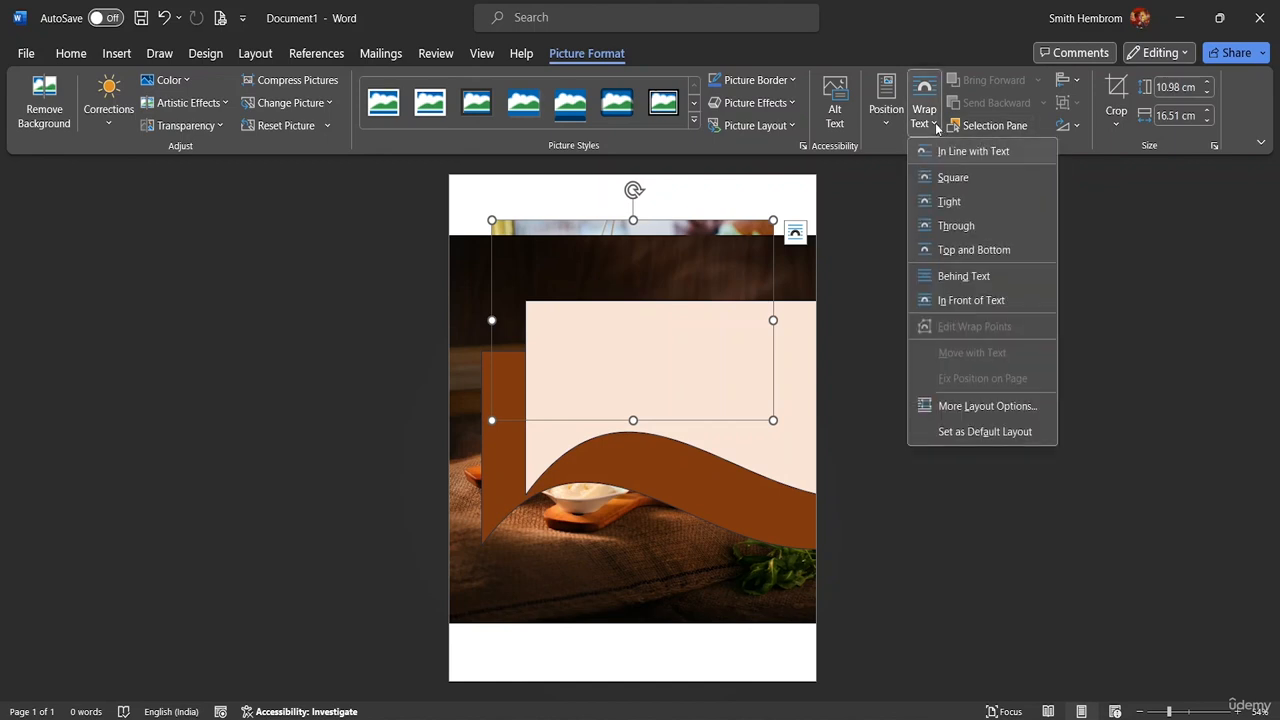
{"action": "left_click", "coordinate": [955, 181]}
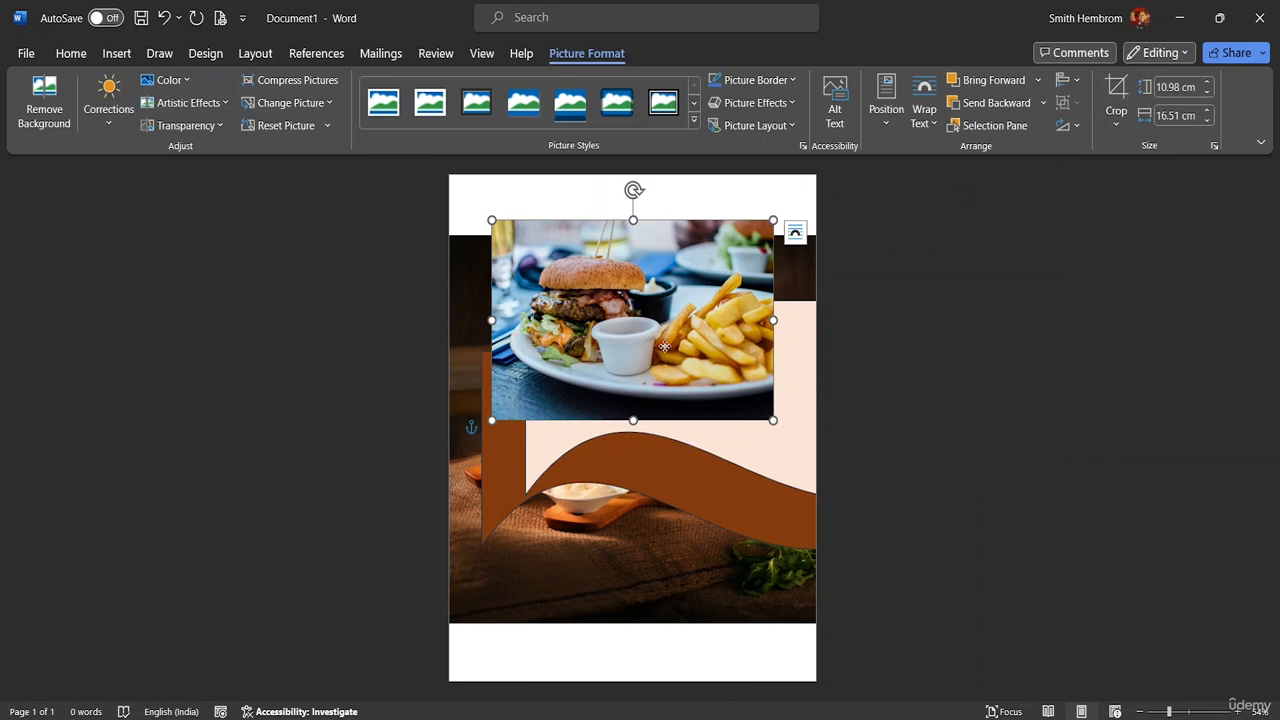
{"action": "left_click_drag", "start_coordinate": [664, 346], "coordinate": [886, 631]}
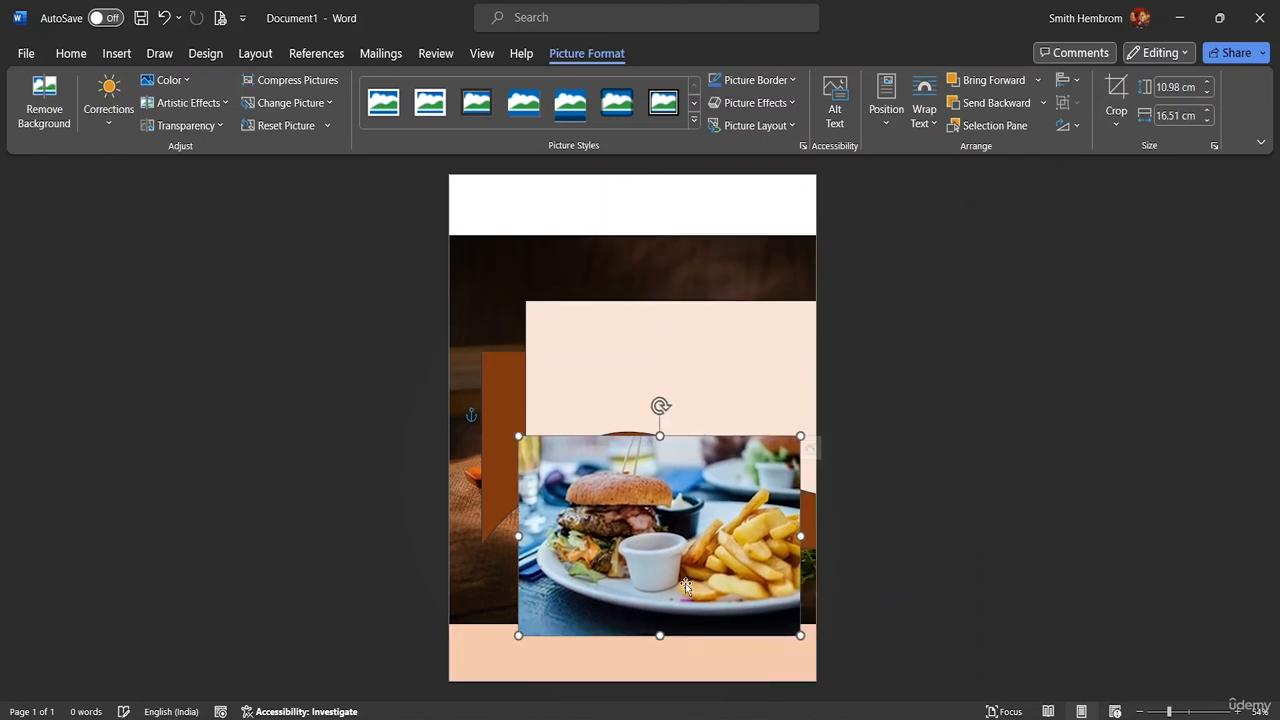
Move the brown and peach waves to the page top and the burger photo up-left
{"action": "left_click", "coordinate": [620, 347]}
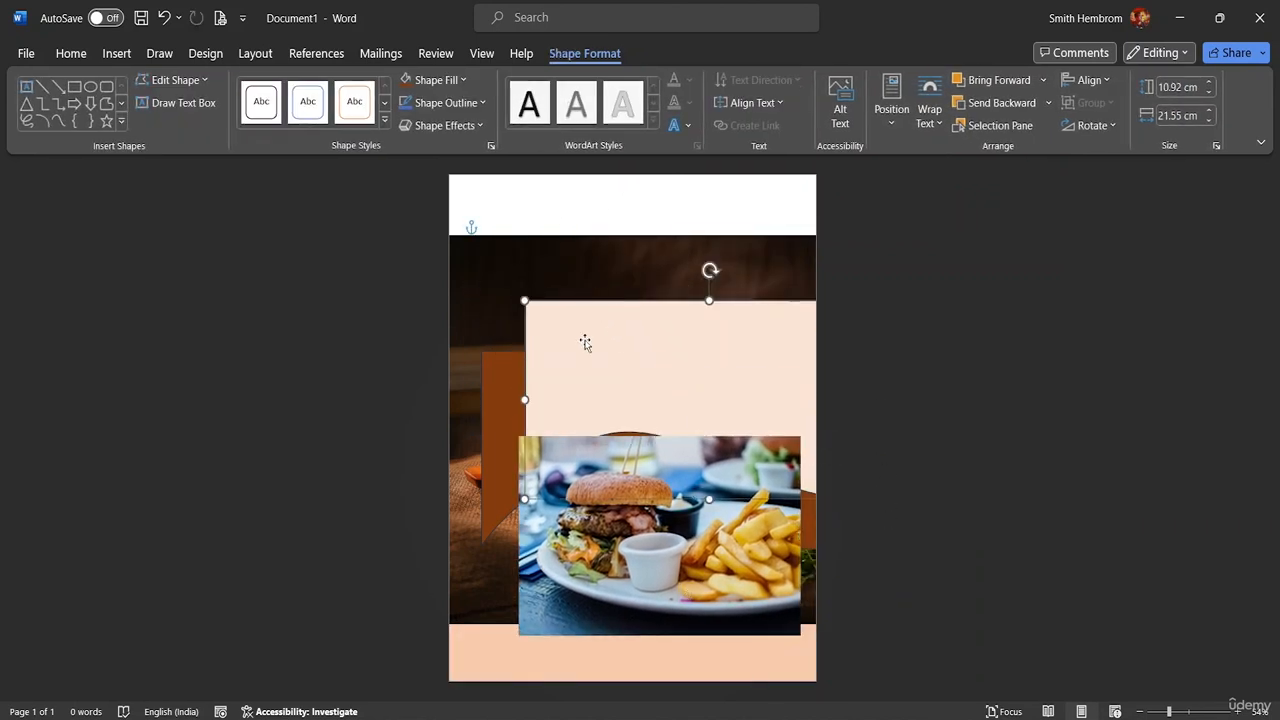
{"action": "left_click_drag", "start_coordinate": [586, 340], "coordinate": [625, 423]}
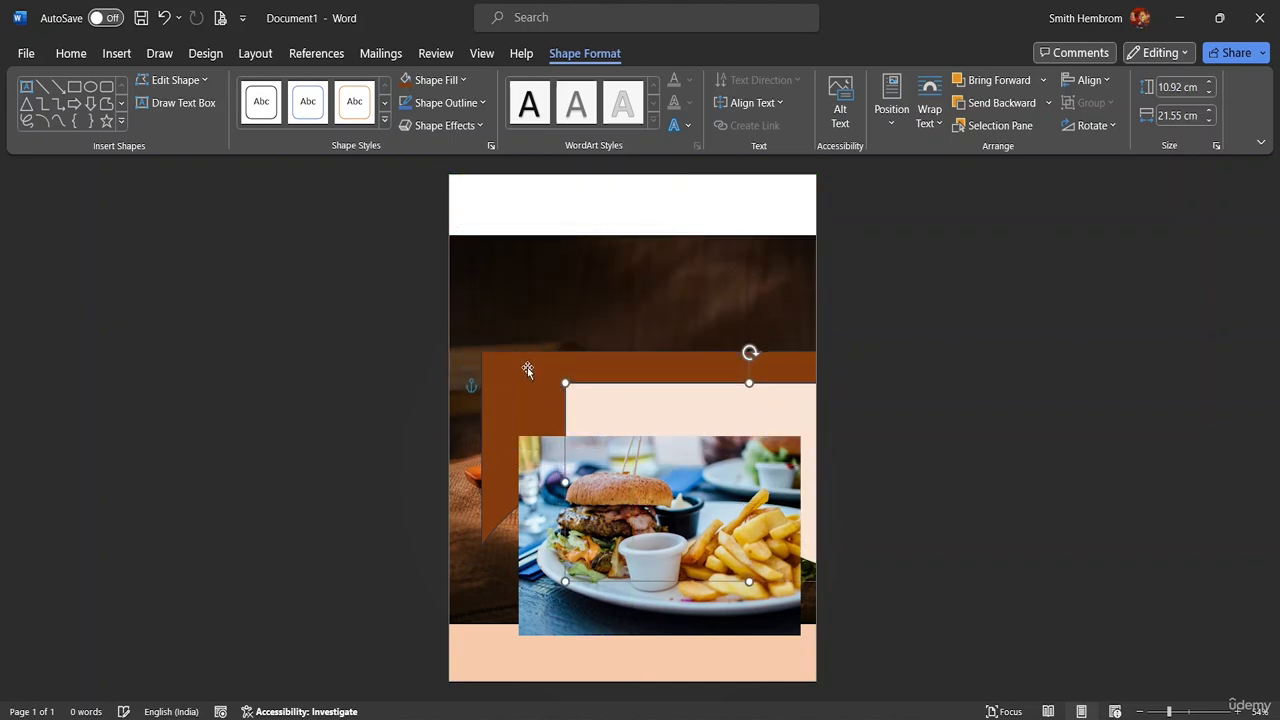
{"action": "left_click_drag", "start_coordinate": [527, 370], "coordinate": [489, 190]}
{"action": "left_click_drag", "start_coordinate": [643, 414], "coordinate": [539, 180]}
{"action": "left_click_drag", "start_coordinate": [662, 495], "coordinate": [608, 432]}
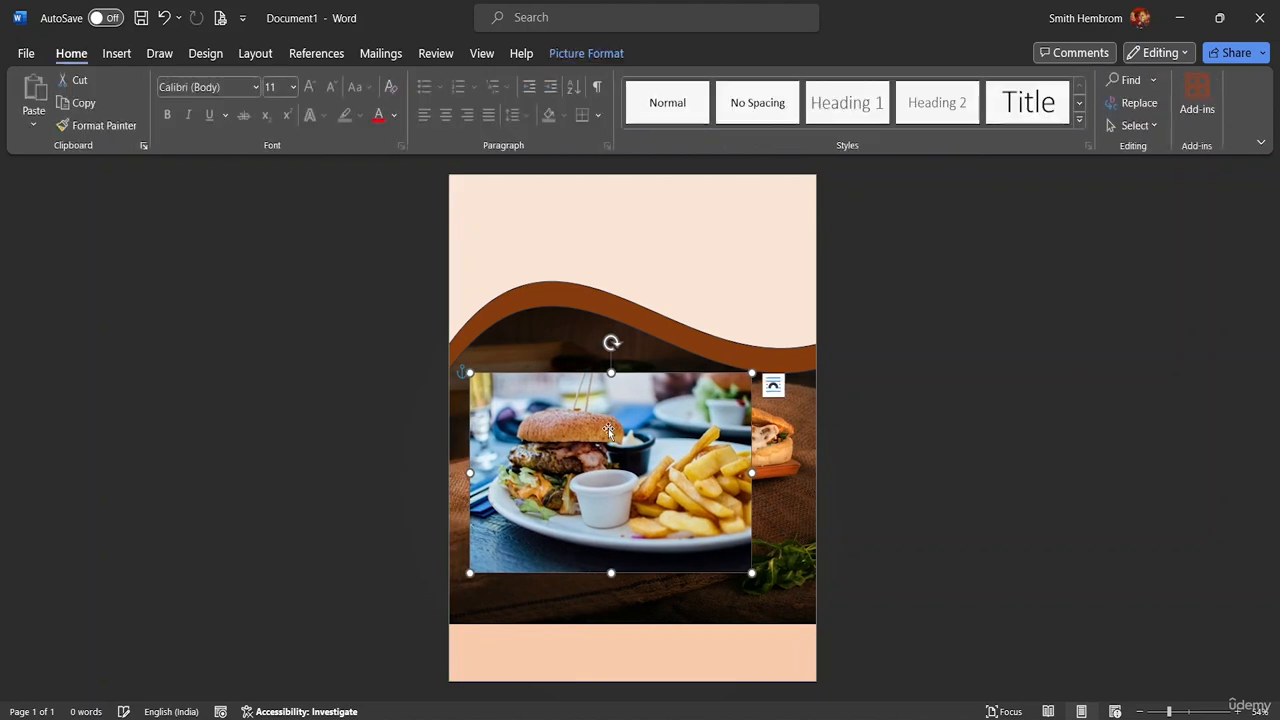
Apply Rounded Diagonal Corner, White to the burger photo, shrink it to 6.19 × 9.31 cm, place it top-left
{"action": "left_click", "coordinate": [570, 57]}
{"action": "left_click", "coordinate": [692, 123]}
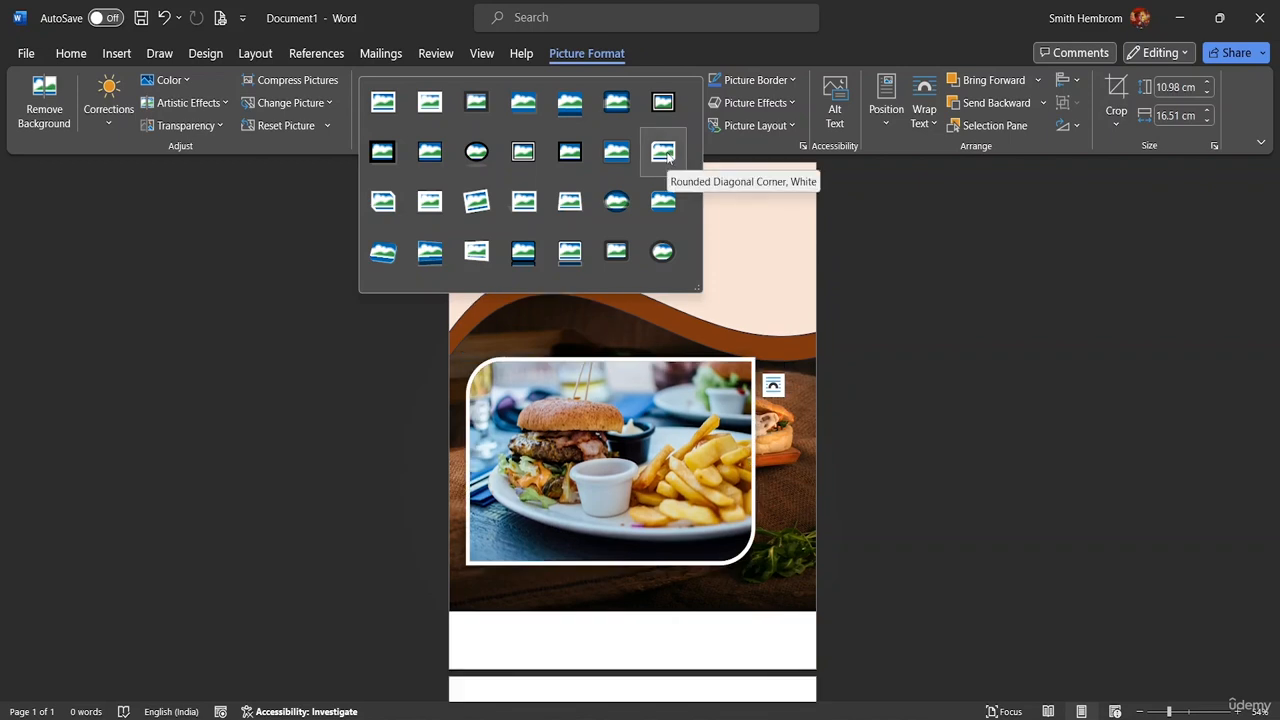
{"action": "left_click", "coordinate": [667, 153]}
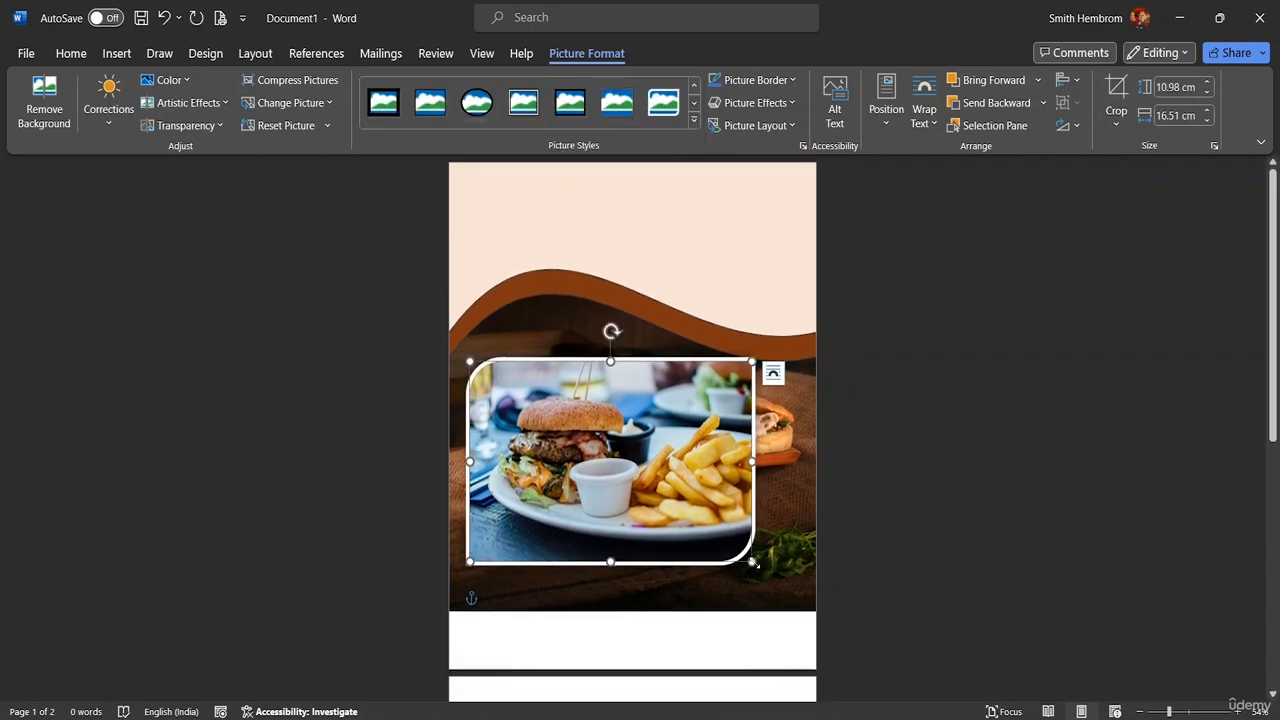
{"action": "left_click_drag", "start_coordinate": [754, 564], "coordinate": [638, 460]}
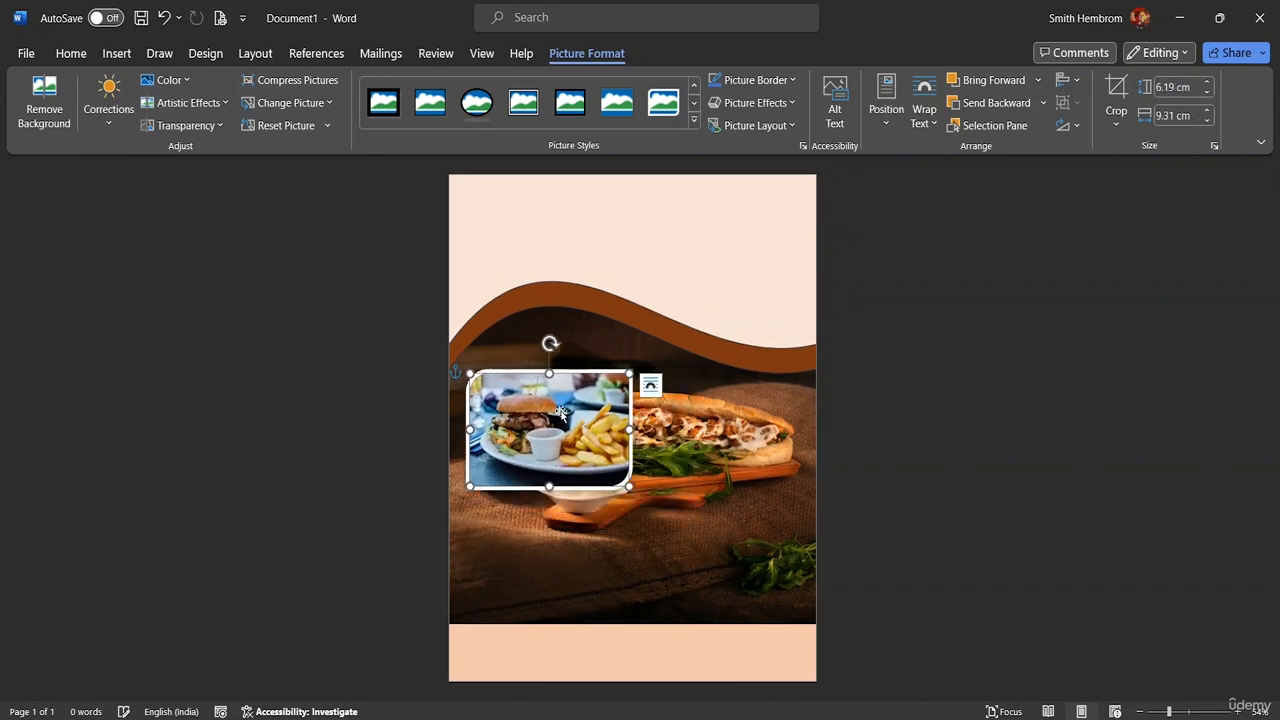
{"action": "left_click_drag", "start_coordinate": [561, 412], "coordinate": [573, 310]}
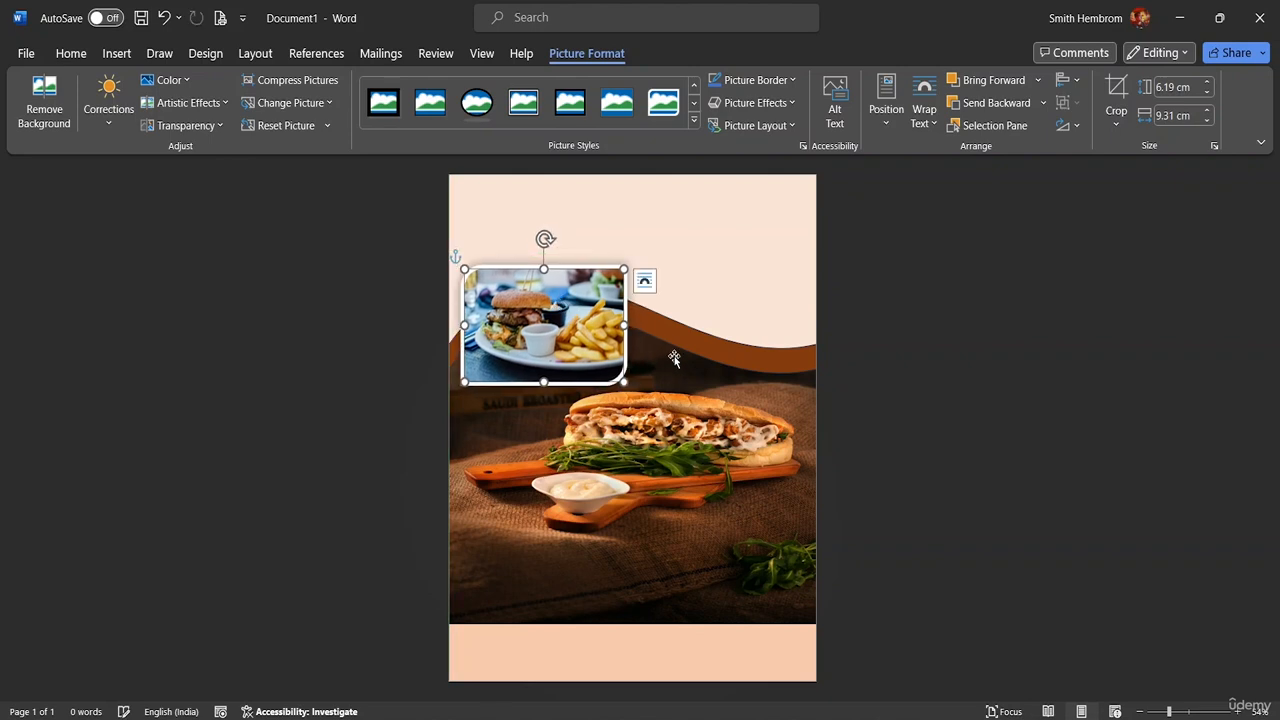
Insert the pexels-ella-olsson-1640772 food photo from the computer
{"action": "left_click", "coordinate": [116, 57]}
{"action": "left_click", "coordinate": [201, 125]}
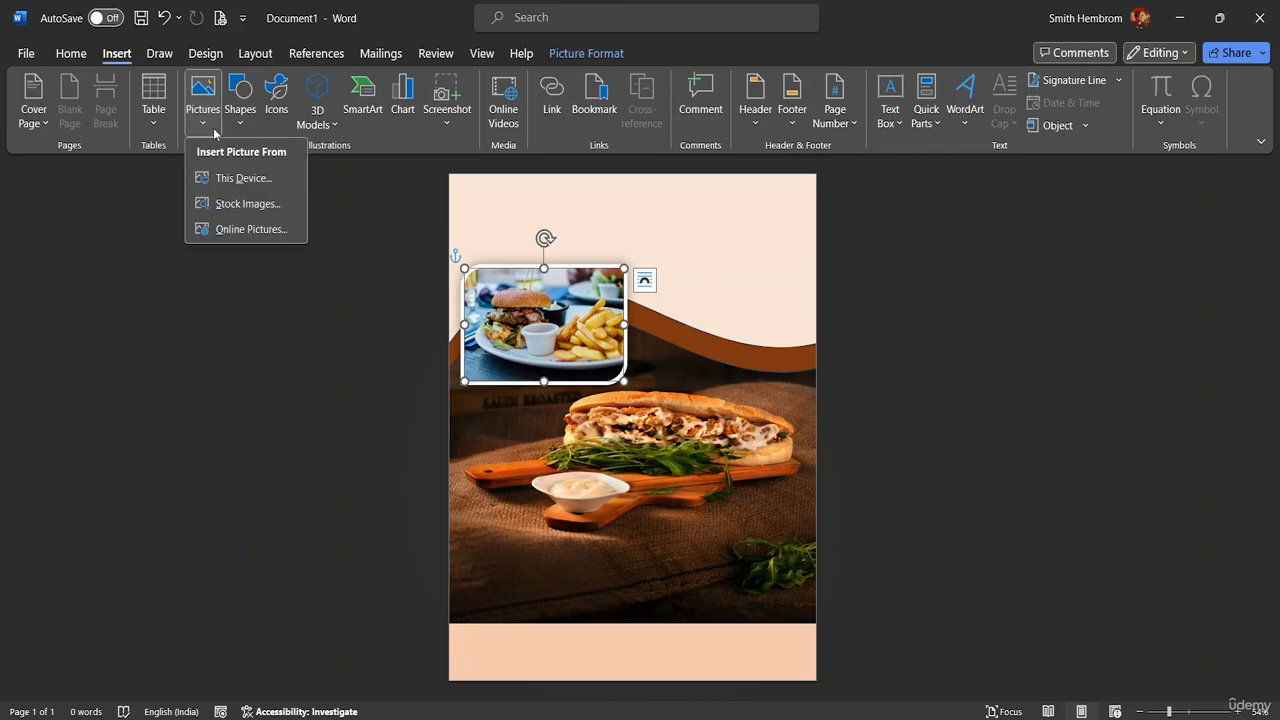
{"action": "left_click", "coordinate": [228, 181]}
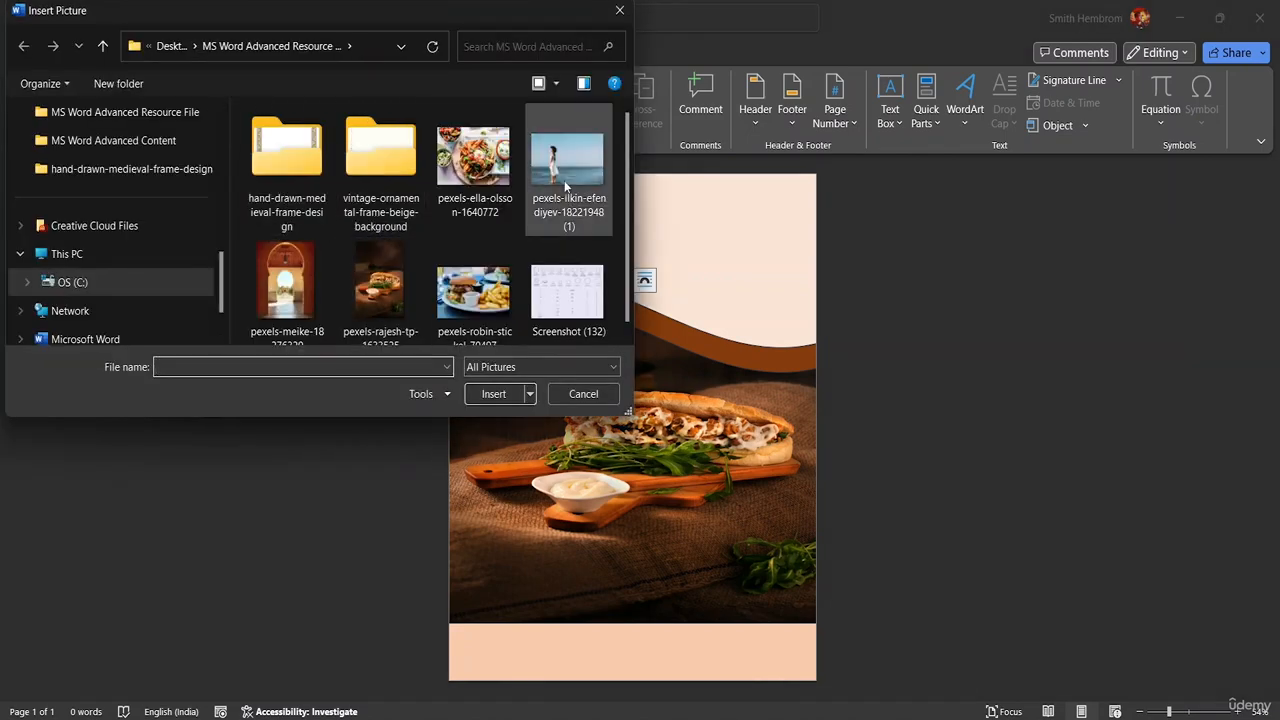
{"action": "left_click", "coordinate": [495, 166]}
{"action": "left_click", "coordinate": [494, 393]}
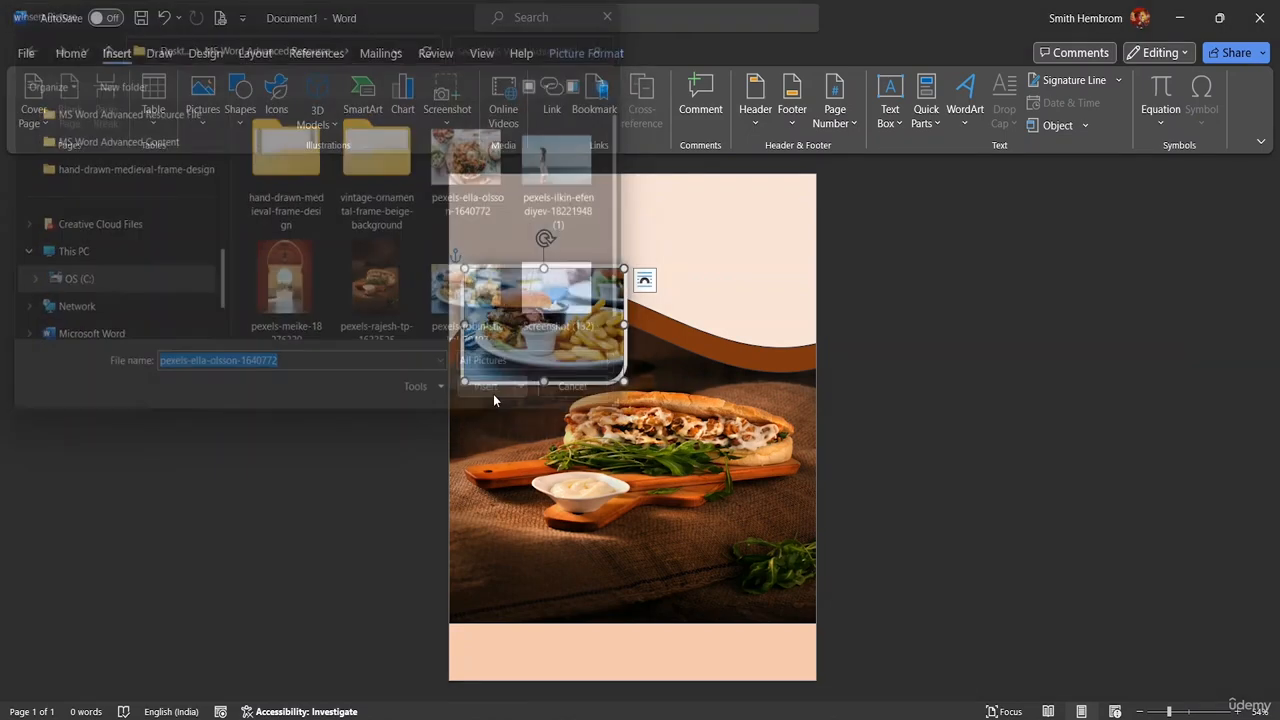
Set the food photo to Square wrapping, shrink it to 5.63 × 7.5 cm, and place it upper right
{"action": "left_click", "coordinate": [695, 305]}
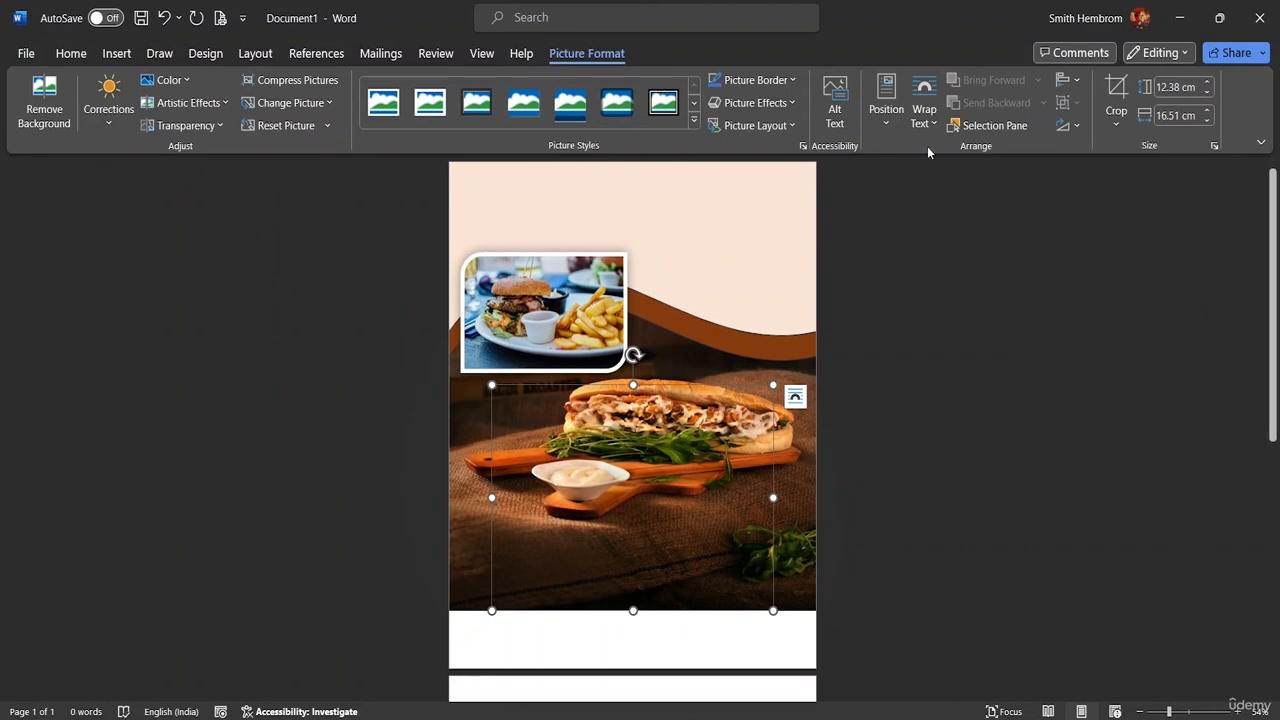
{"action": "left_click", "coordinate": [924, 105]}
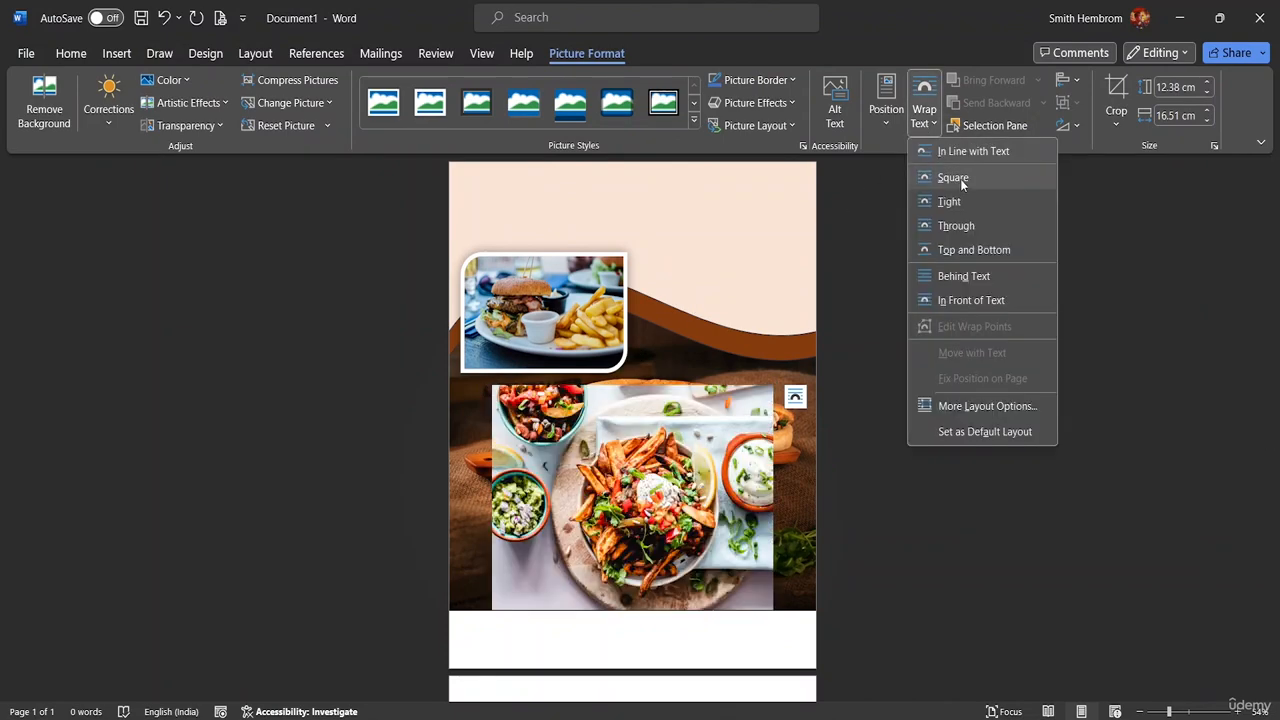
{"action": "left_click", "coordinate": [958, 179]}
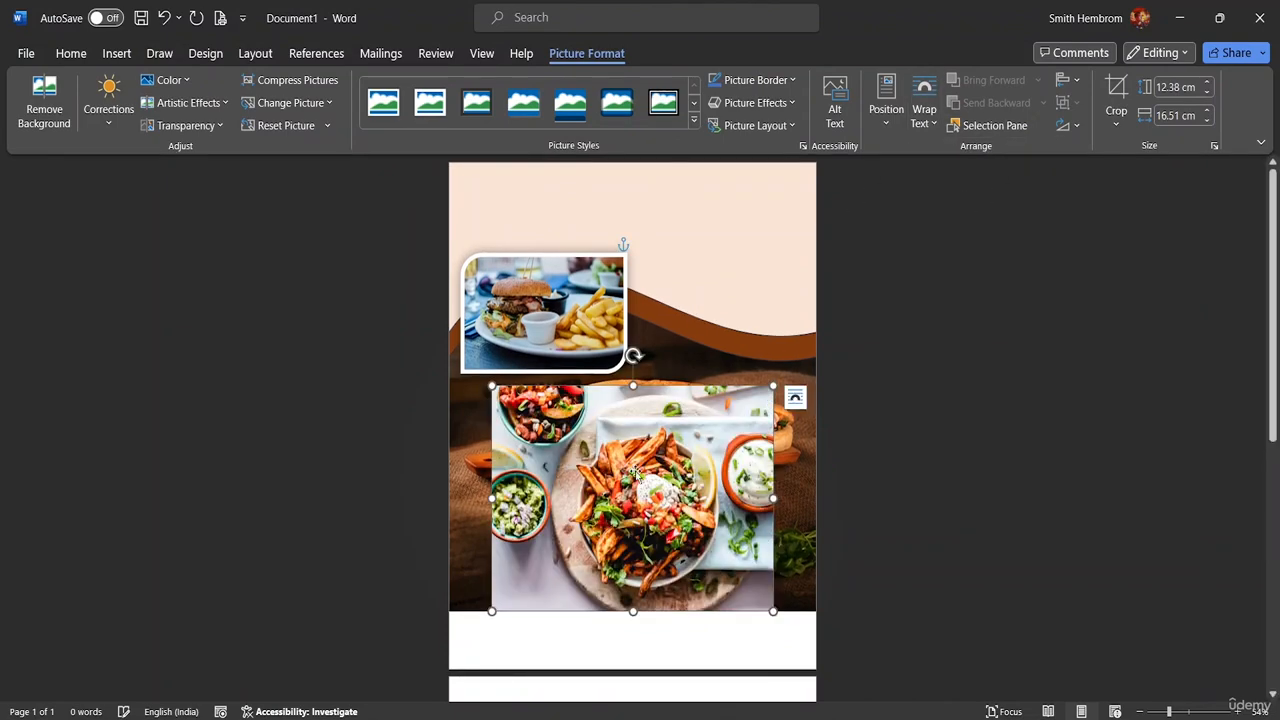
{"action": "left_click_drag", "start_coordinate": [540, 385], "coordinate": [582, 386]}
{"action": "left_click_drag", "start_coordinate": [679, 485], "coordinate": [622, 373]}
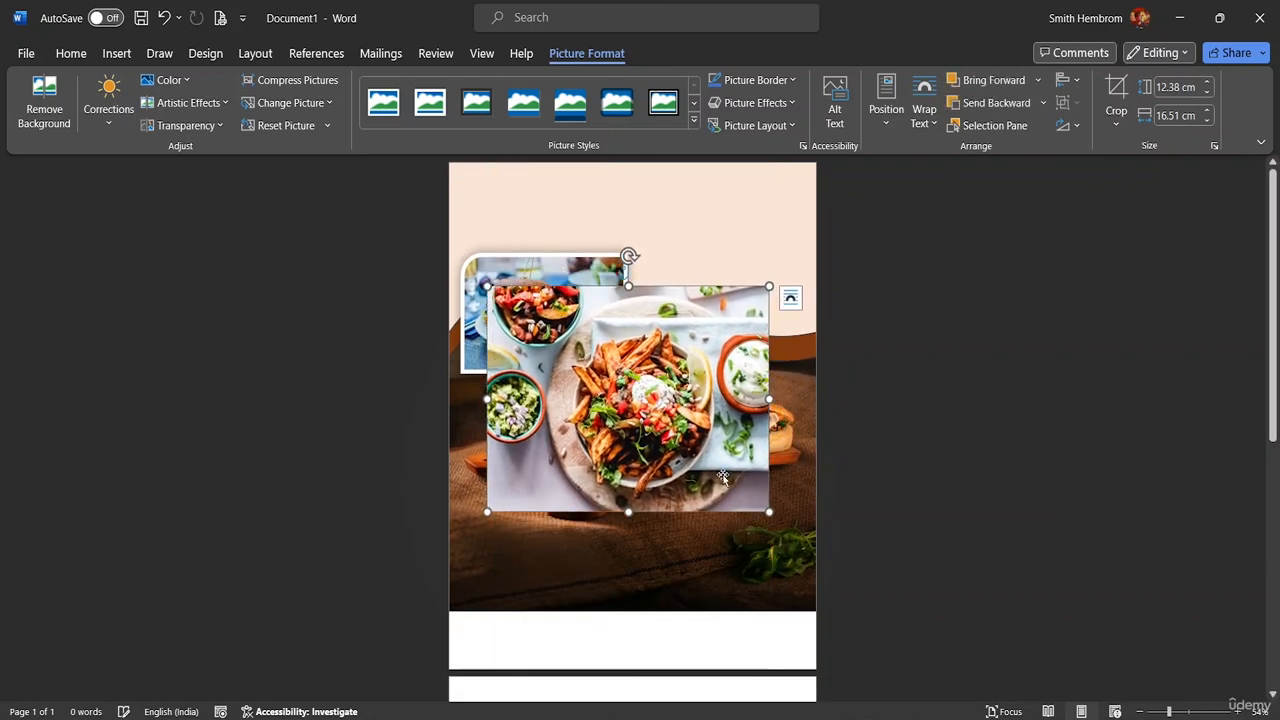
{"action": "left_click_drag", "start_coordinate": [767, 512], "coordinate": [615, 401]}
{"action": "left_click_drag", "start_coordinate": [563, 343], "coordinate": [748, 314]}
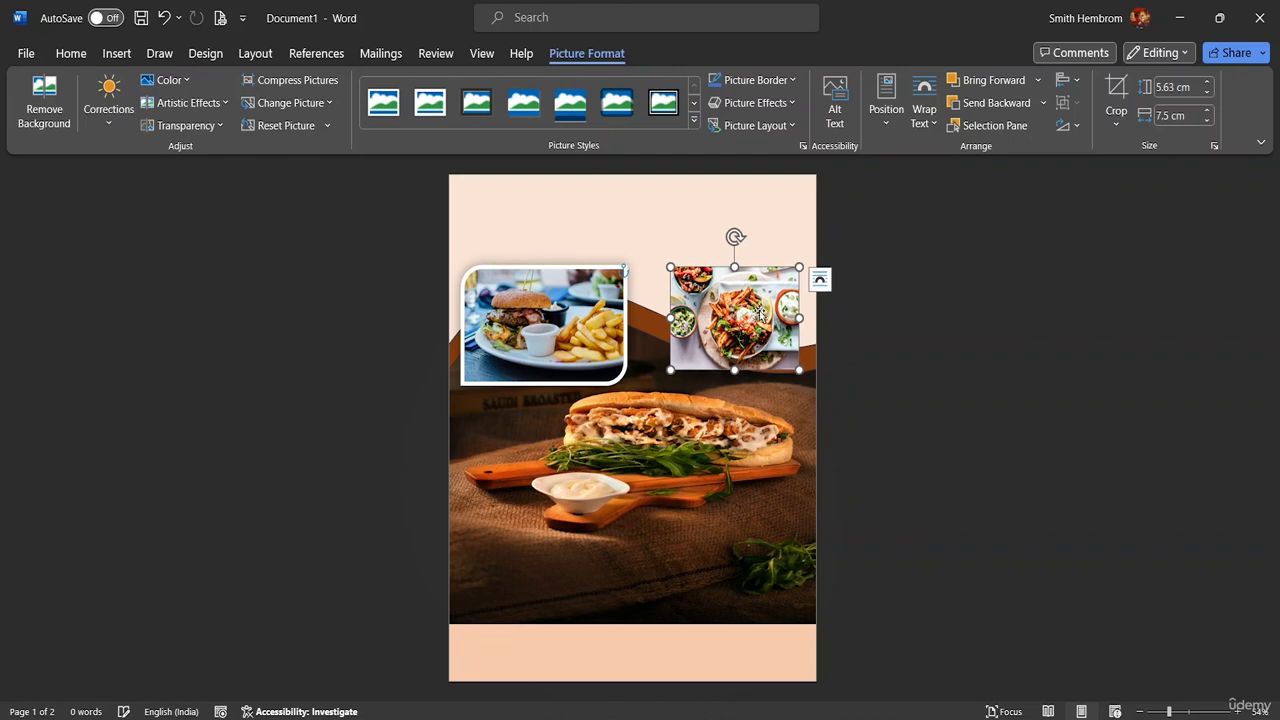
Give the food photo the Metal Oval picture style with a Blue-Gray border
{"action": "left_click", "coordinate": [695, 121]}
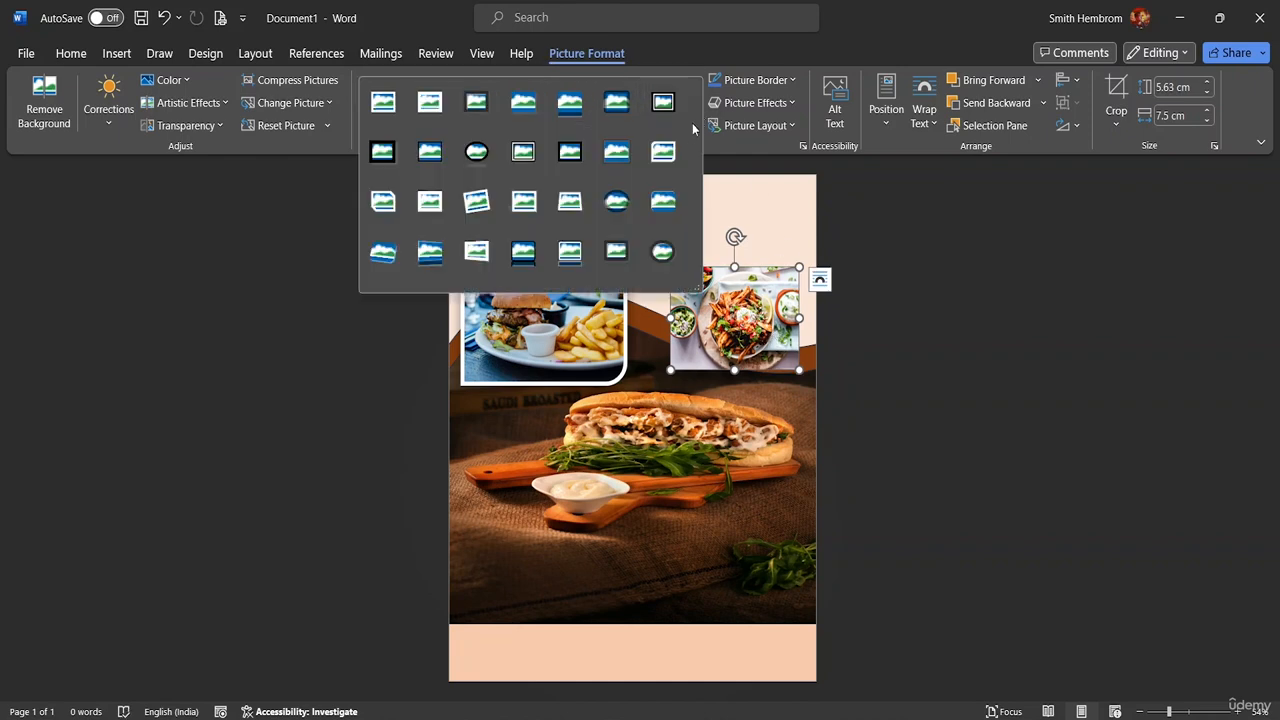
{"action": "left_click", "coordinate": [655, 254]}
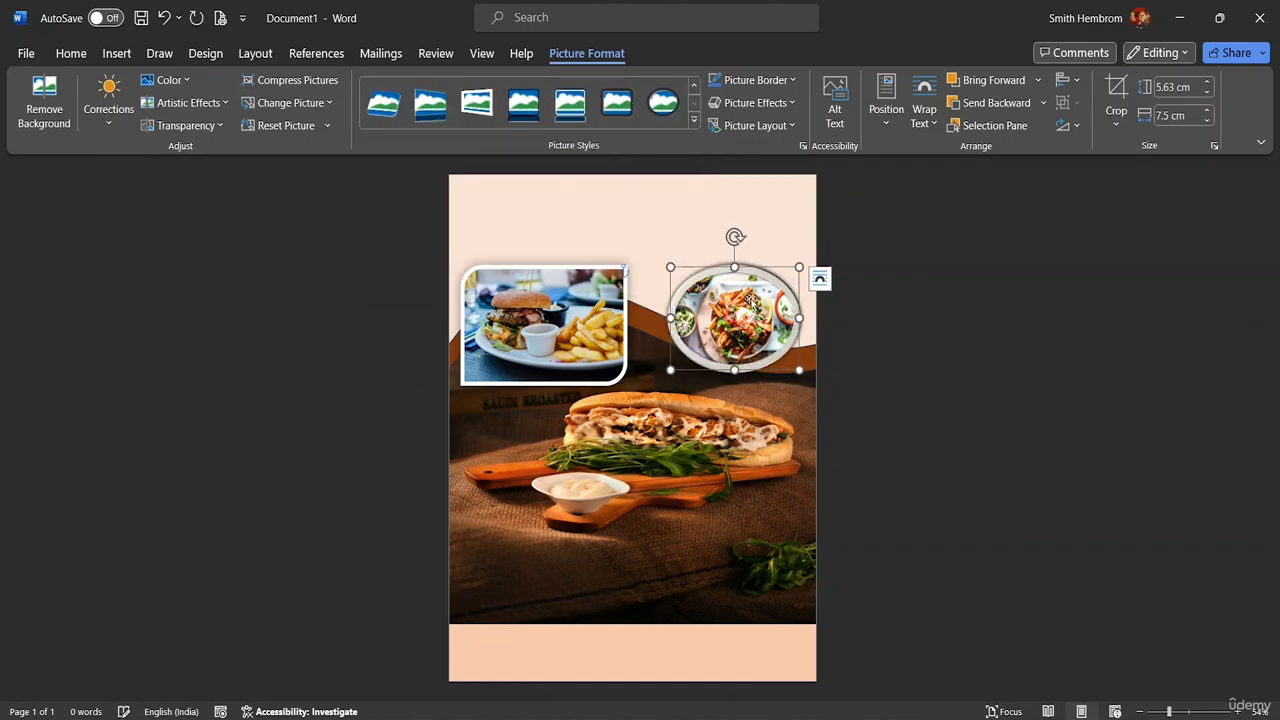
{"action": "left_click_drag", "start_coordinate": [738, 308], "coordinate": [764, 333]}
{"action": "left_click", "coordinate": [791, 80]}
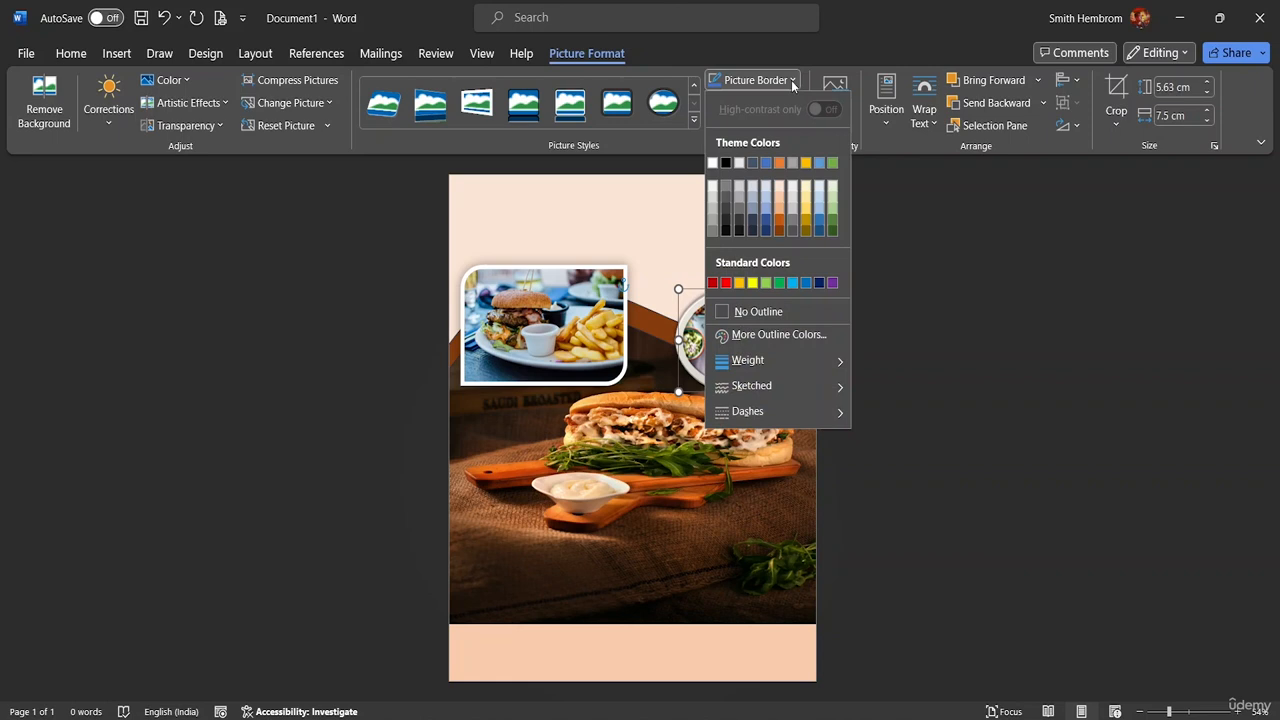
{"action": "left_click", "coordinate": [755, 212]}
Give the burger photo a grey picture border
{"action": "left_click", "coordinate": [524, 271]}
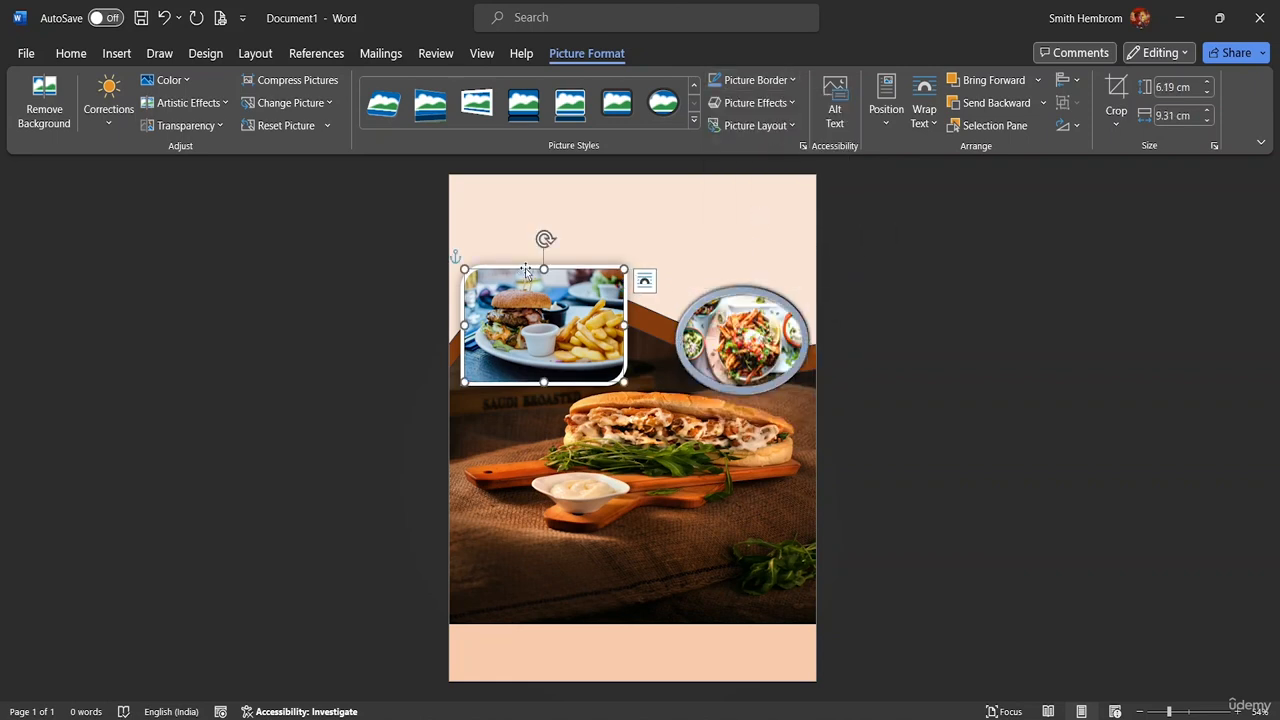
{"action": "left_click", "coordinate": [780, 81]}
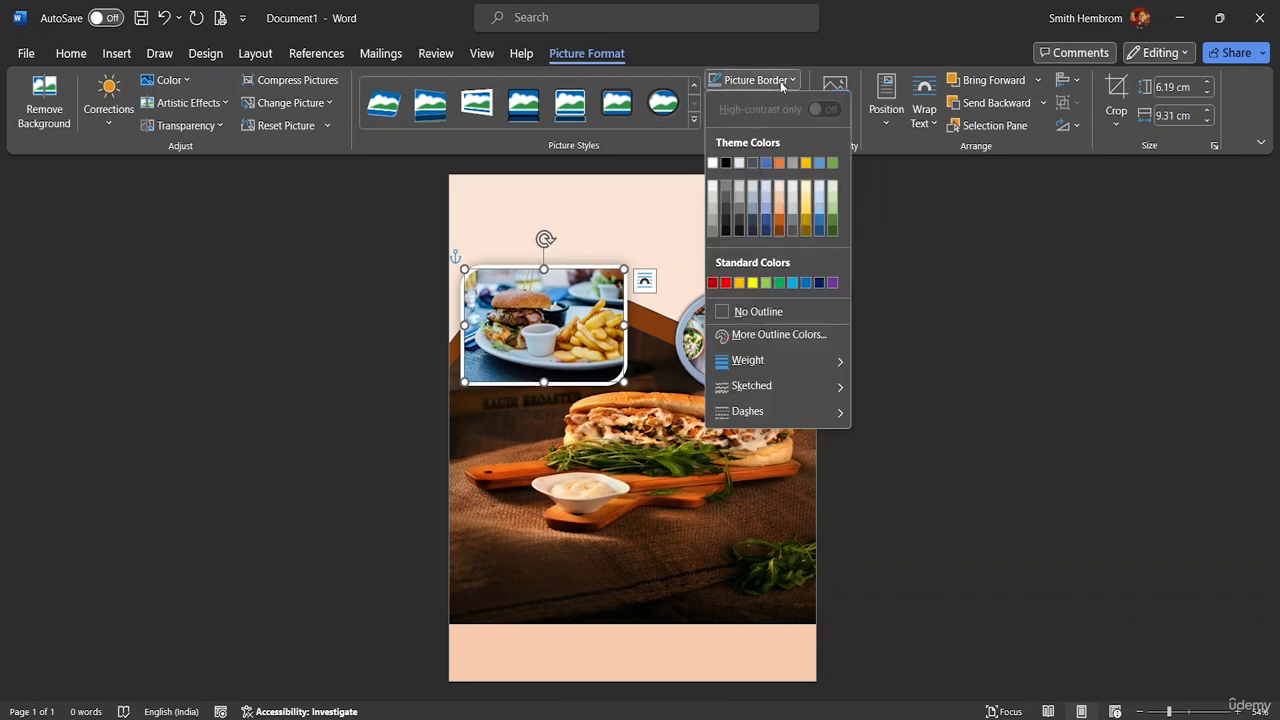
{"action": "left_click", "coordinate": [737, 227]}
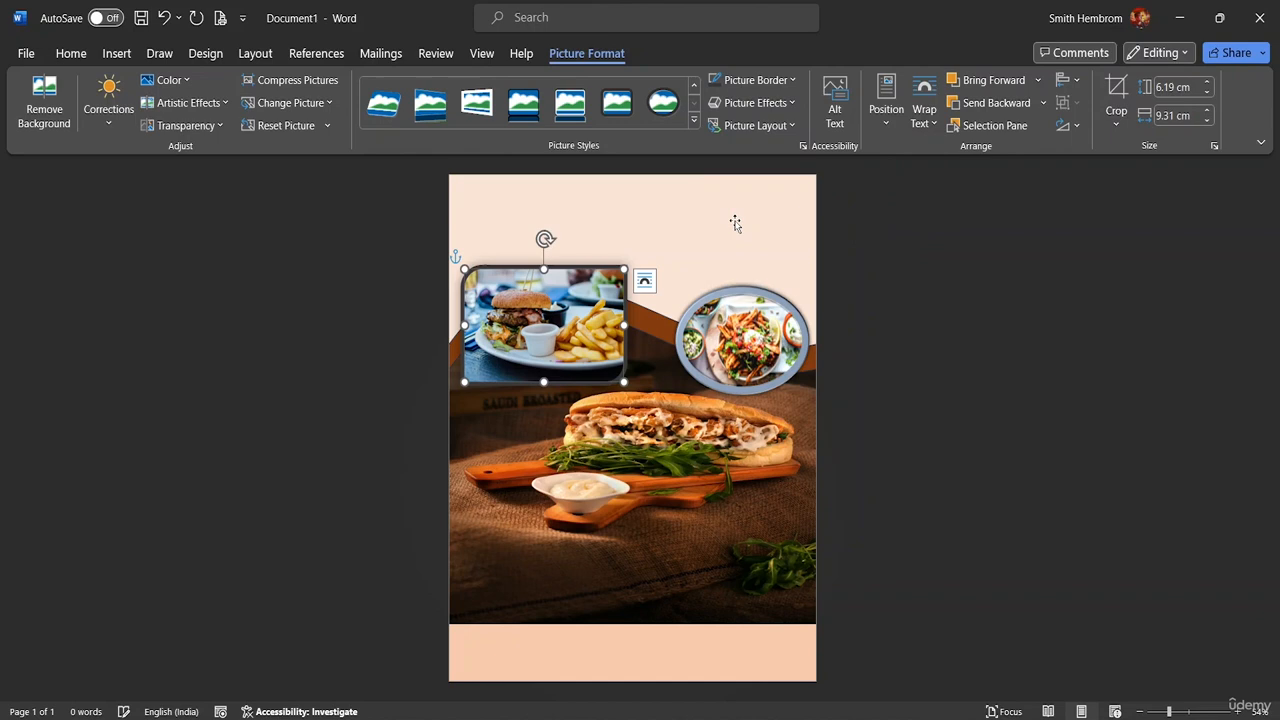
{"action": "left_click", "coordinate": [654, 223]}
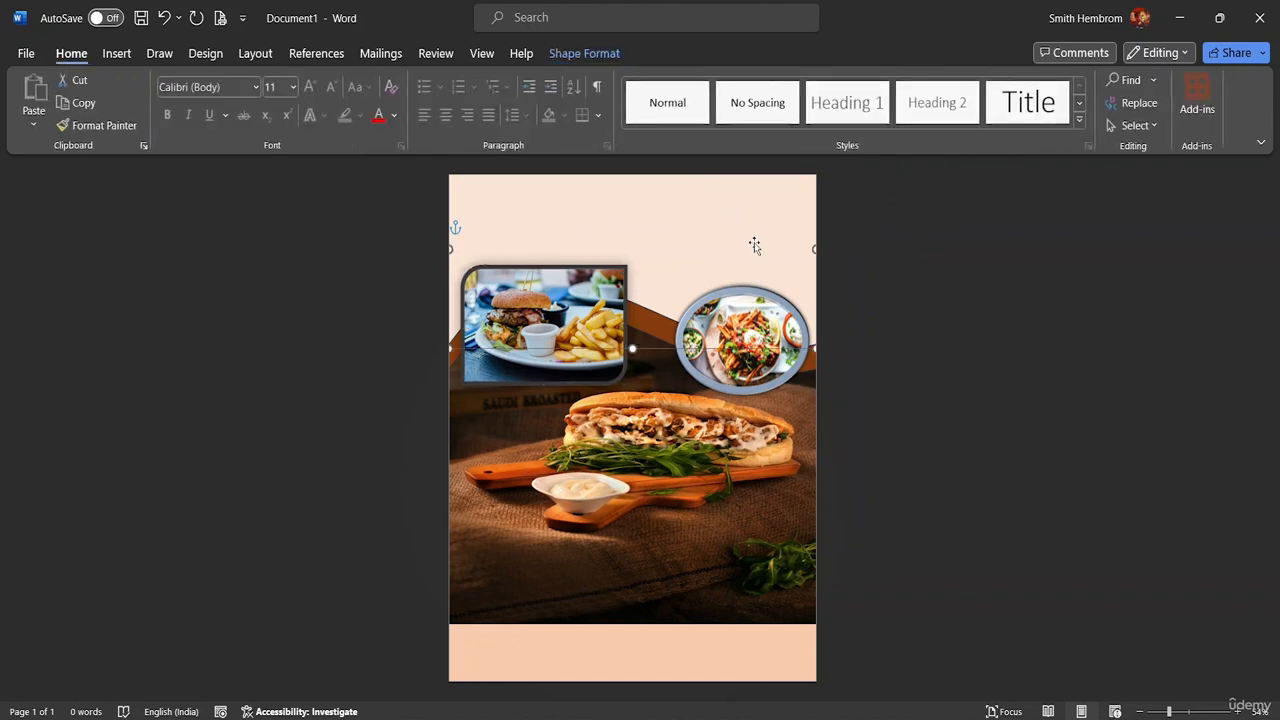
Settle the oval food photo at the page's right edge, level with the burger photo
{"action": "left_click_drag", "start_coordinate": [752, 342], "coordinate": [776, 246]}
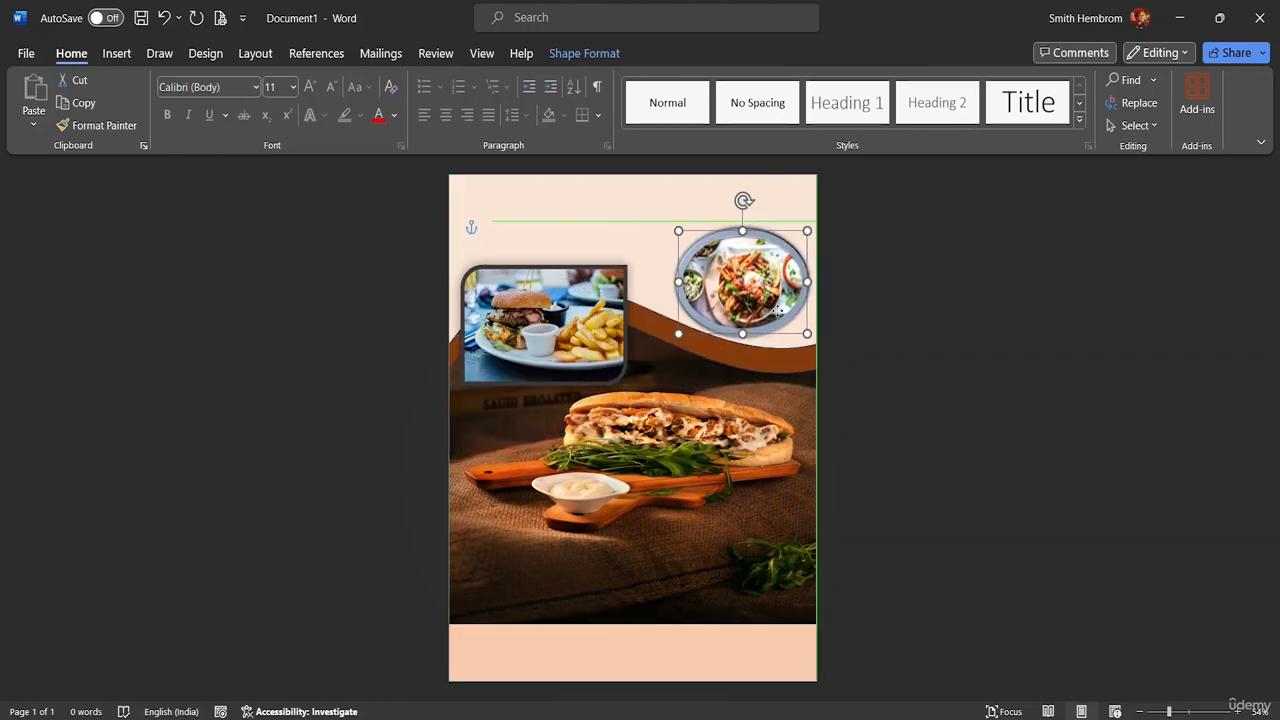
{"action": "left_click_drag", "start_coordinate": [778, 310], "coordinate": [777, 340]}
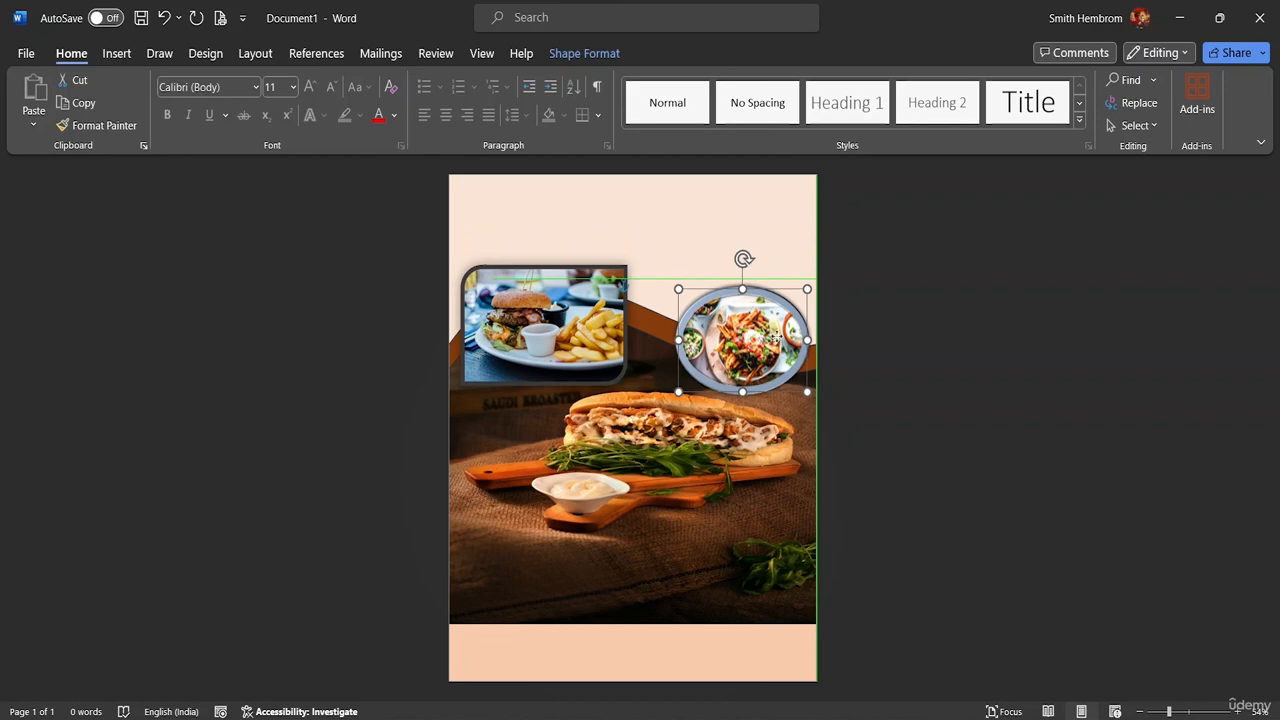
{"action": "left_click", "coordinate": [658, 255]}
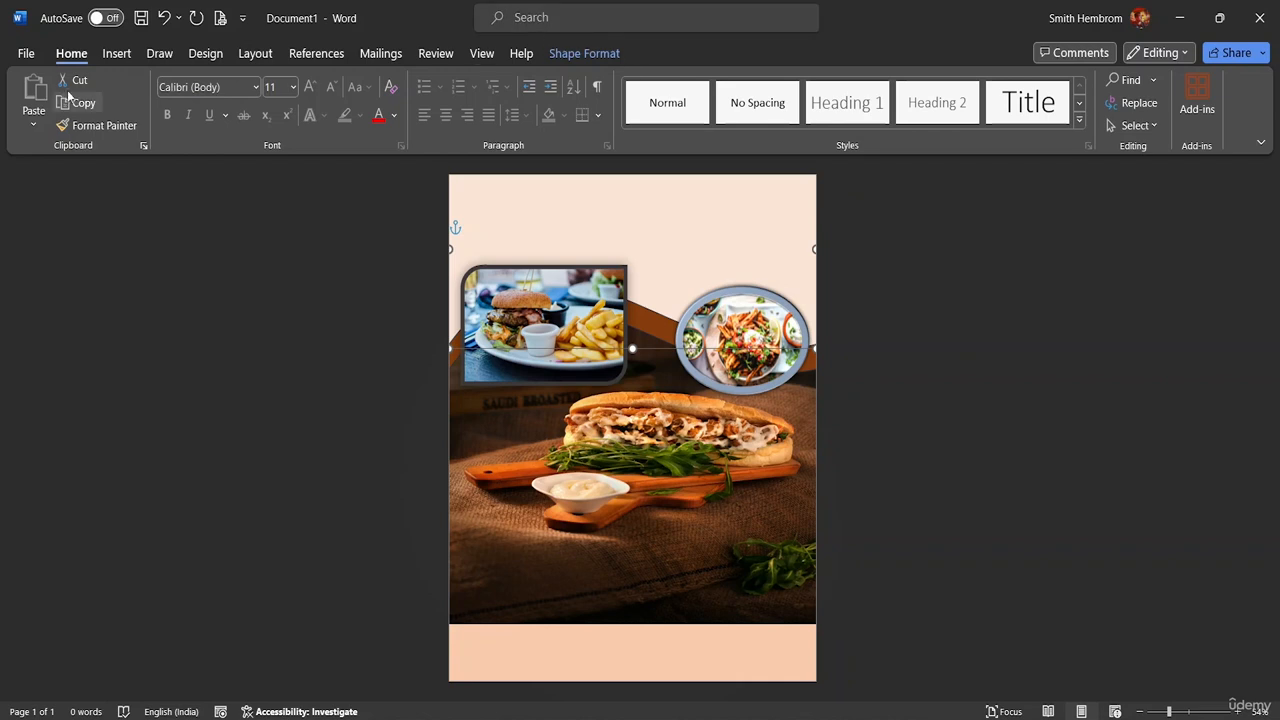
{"action": "left_click", "coordinate": [120, 55]}
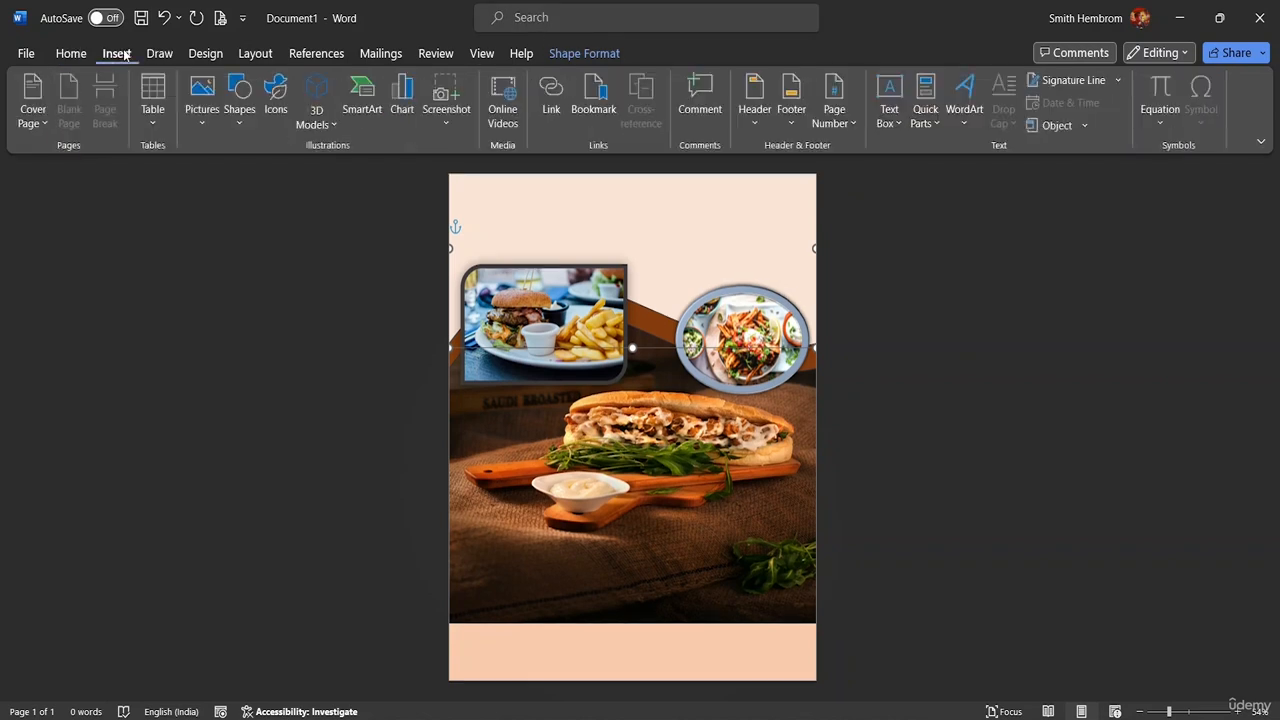
Draw a blank 3.4 × 18.99 cm text box across the top of the flyer above both photos
{"action": "left_click", "coordinate": [892, 118]}
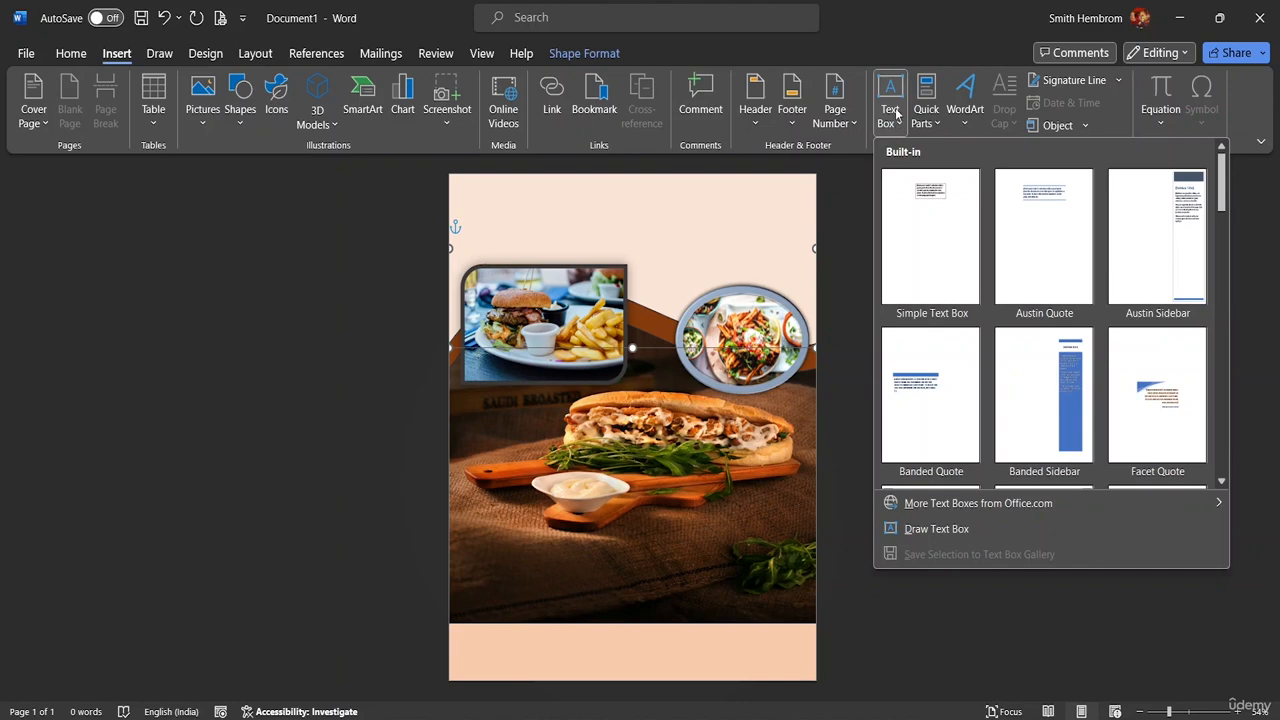
{"action": "left_click", "coordinate": [890, 95]}
{"action": "right_click", "coordinate": [897, 125]}
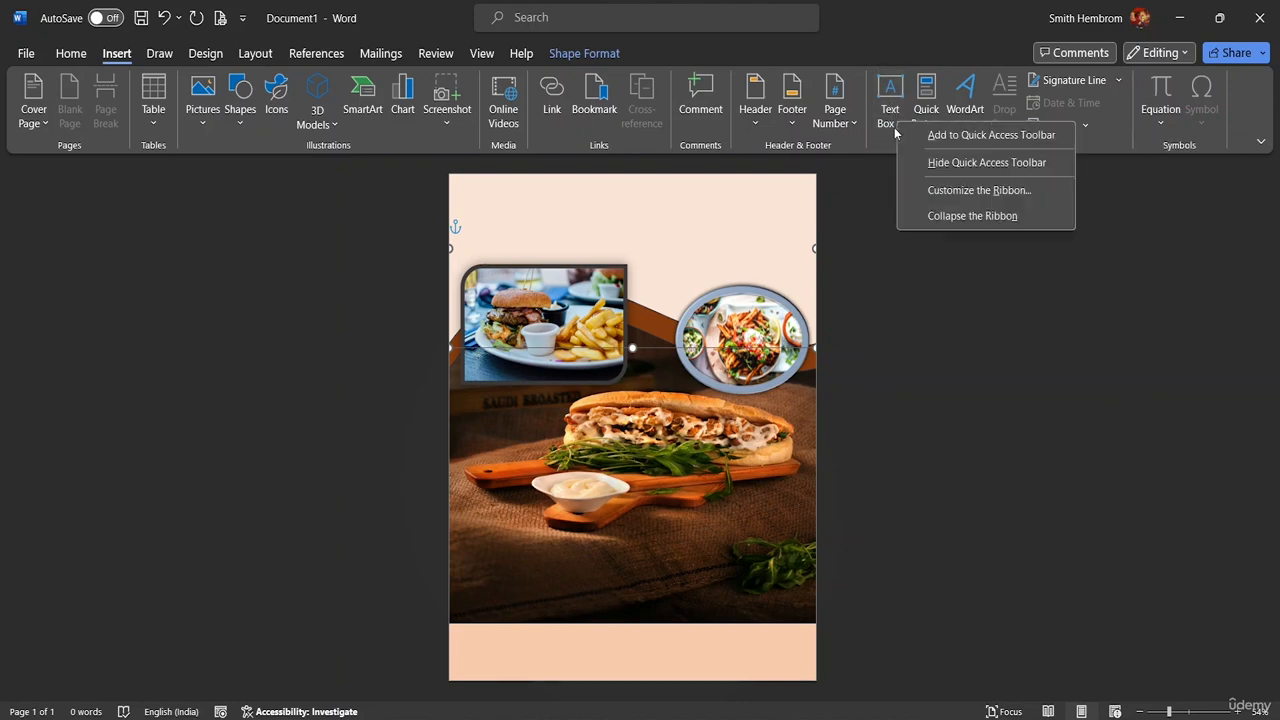
{"action": "left_click", "coordinate": [893, 130]}
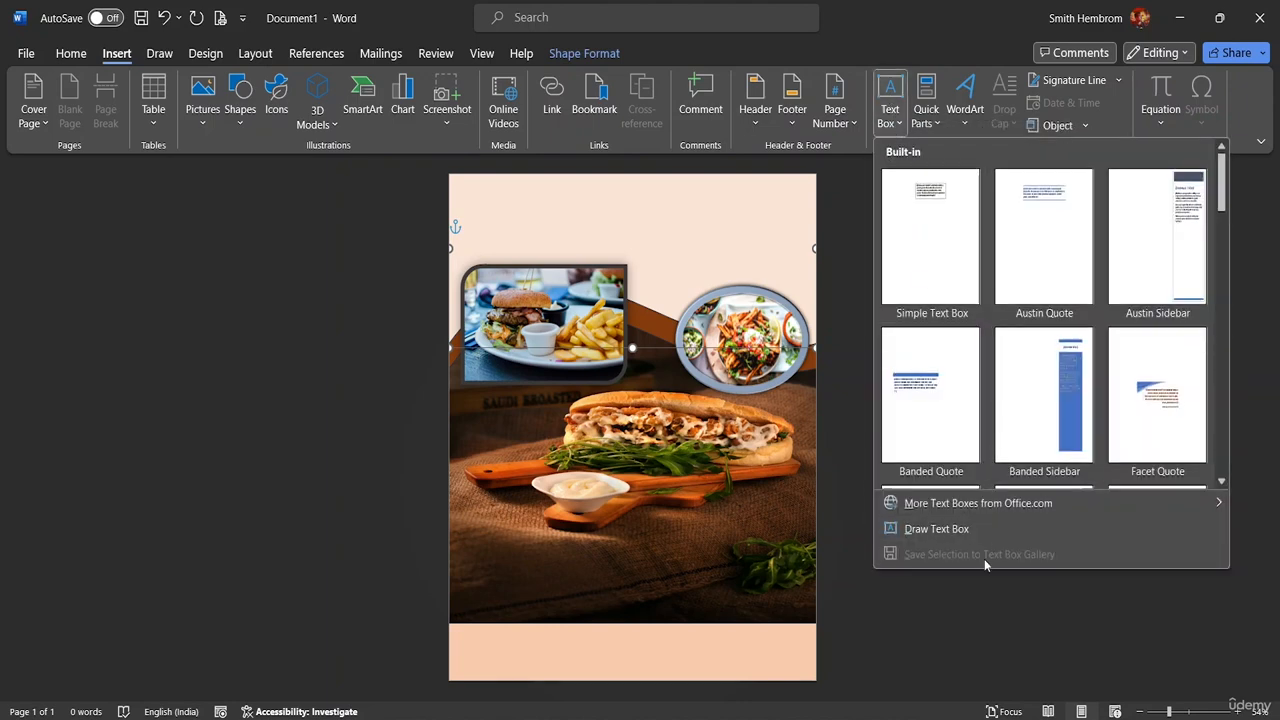
{"action": "left_click", "coordinate": [963, 530]}
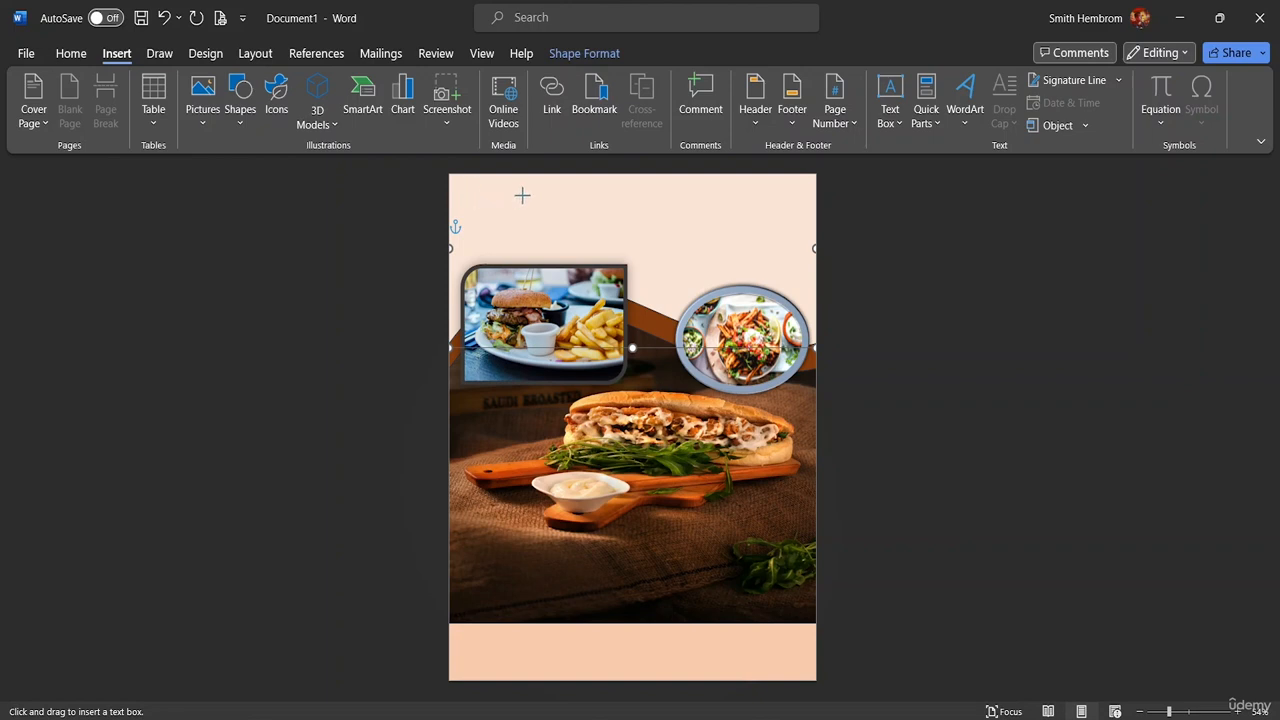
{"action": "left_click_drag", "start_coordinate": [474, 194], "coordinate": [797, 254]}
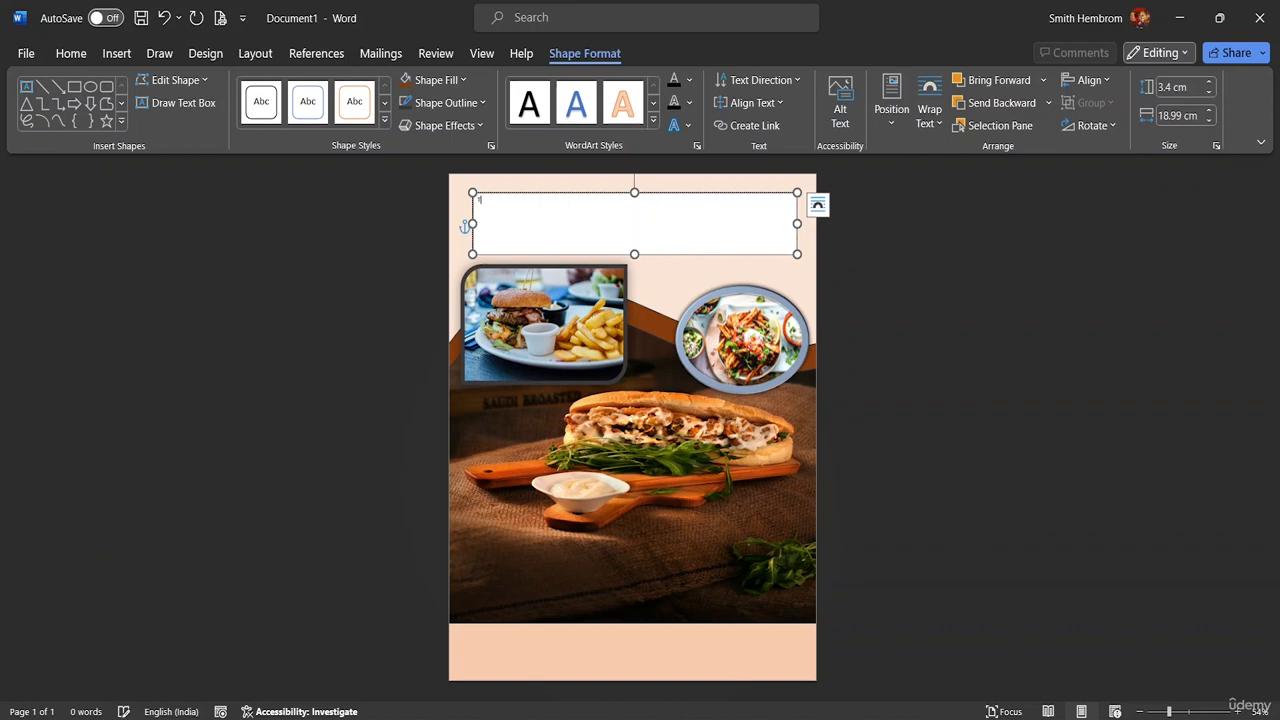
Type 'THE RAIN CAFE' in the box and make it bold at 72 pt
{"action": "type", "text": "THE RA"}
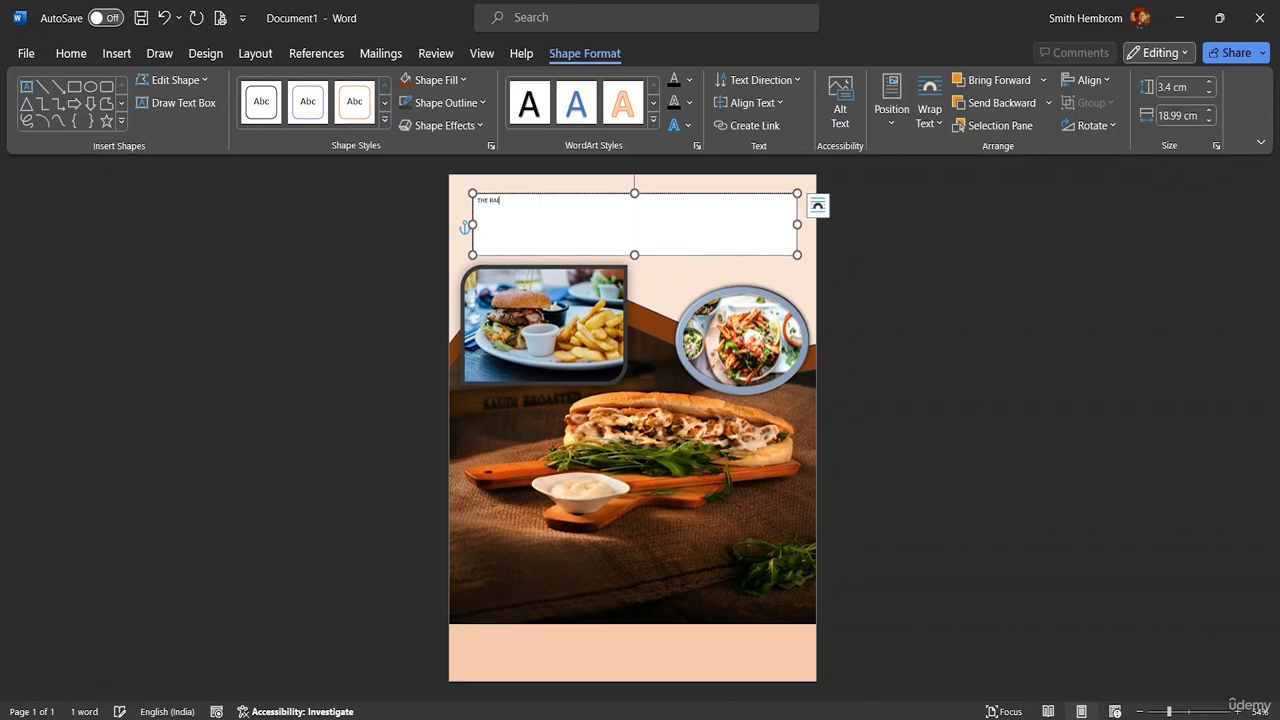
{"action": "type", "text": "IN CAFE"}
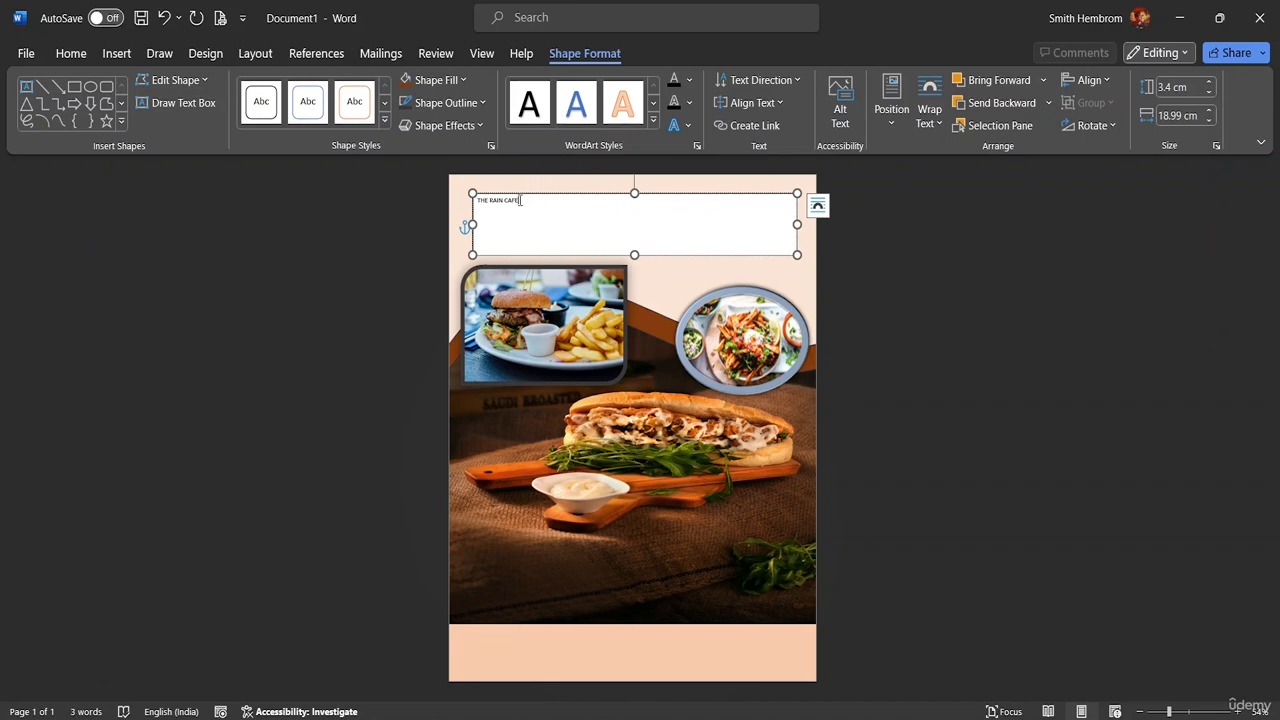
{"action": "left_click_drag", "start_coordinate": [520, 200], "coordinate": [477, 201]}
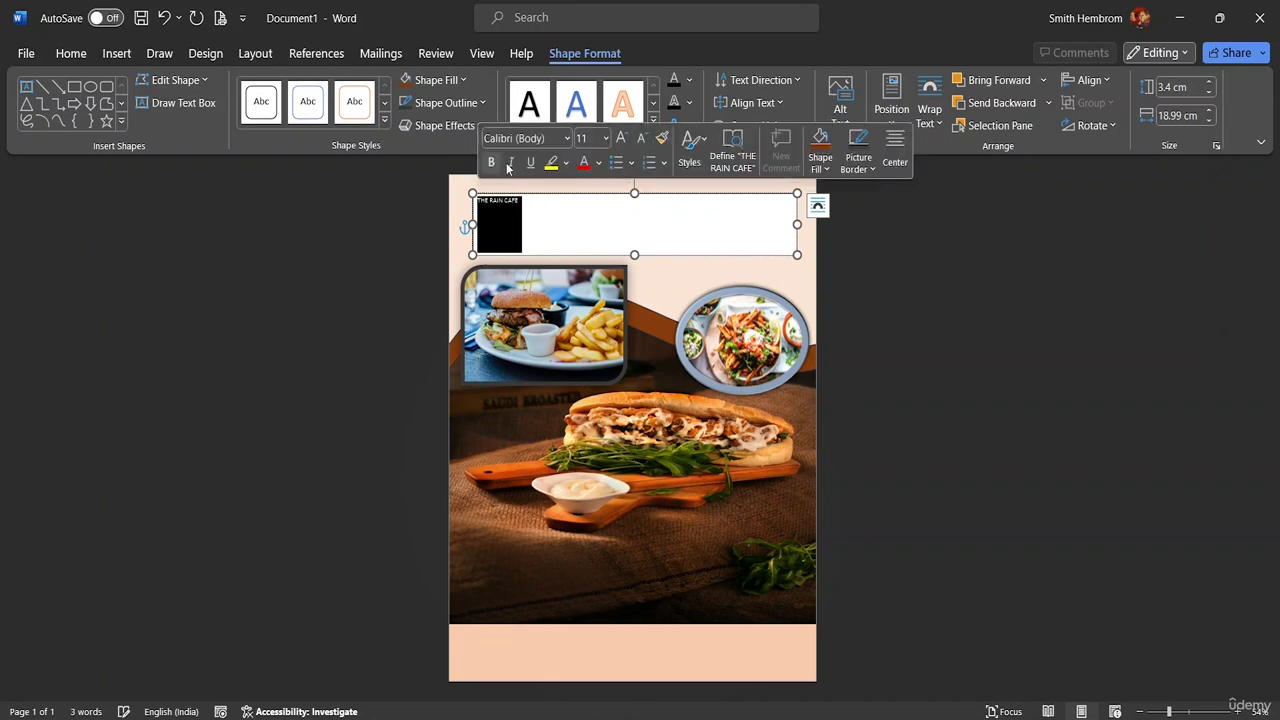
{"action": "left_click", "coordinate": [605, 138]}
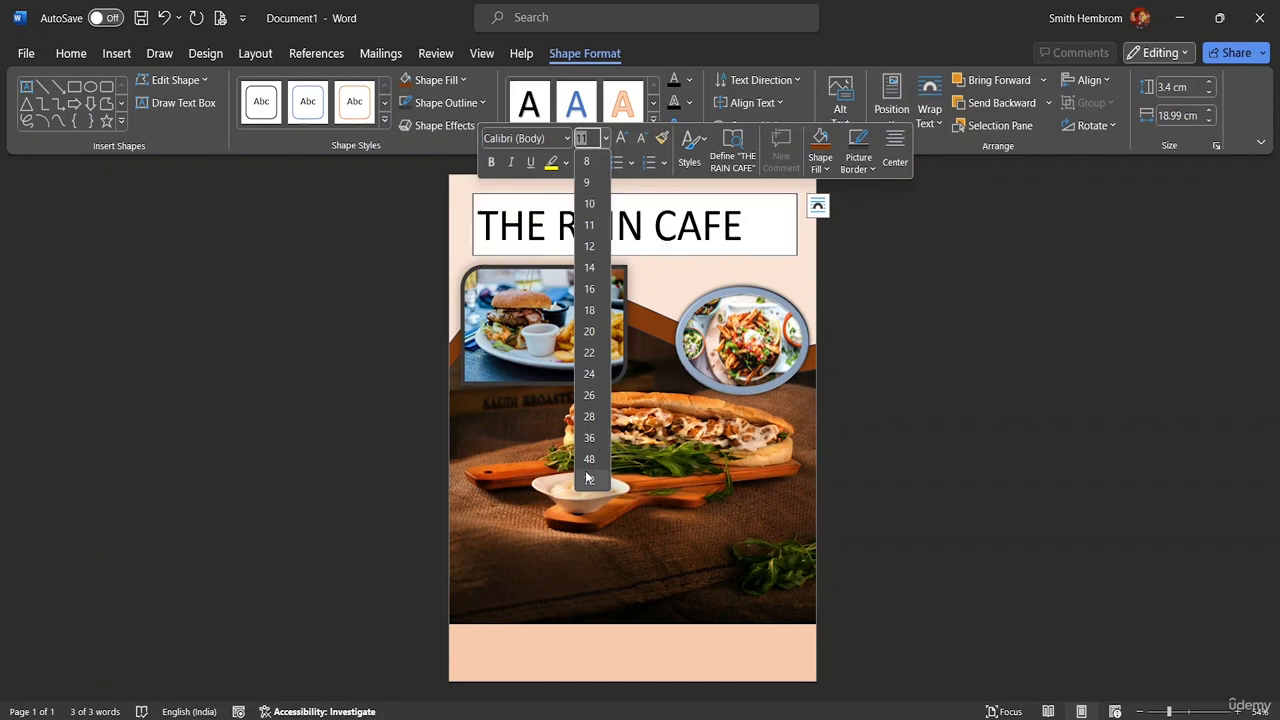
{"action": "left_click", "coordinate": [588, 479]}
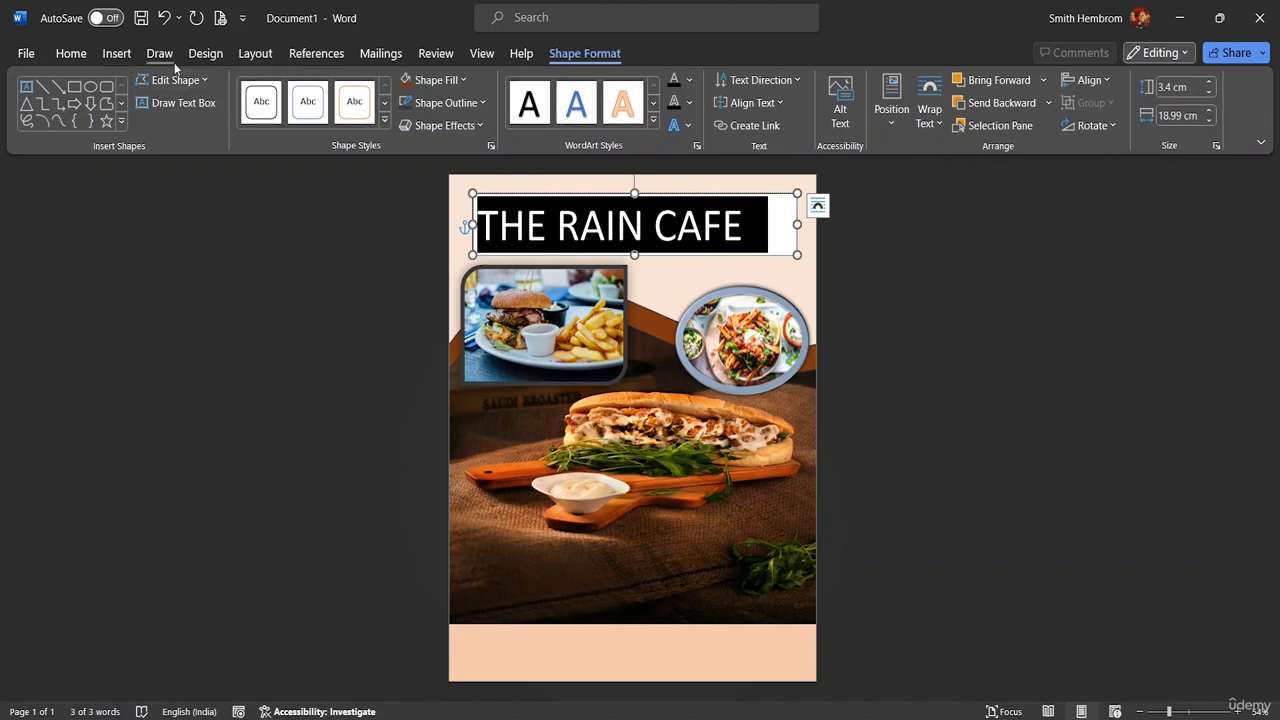
{"action": "left_click", "coordinate": [68, 53]}
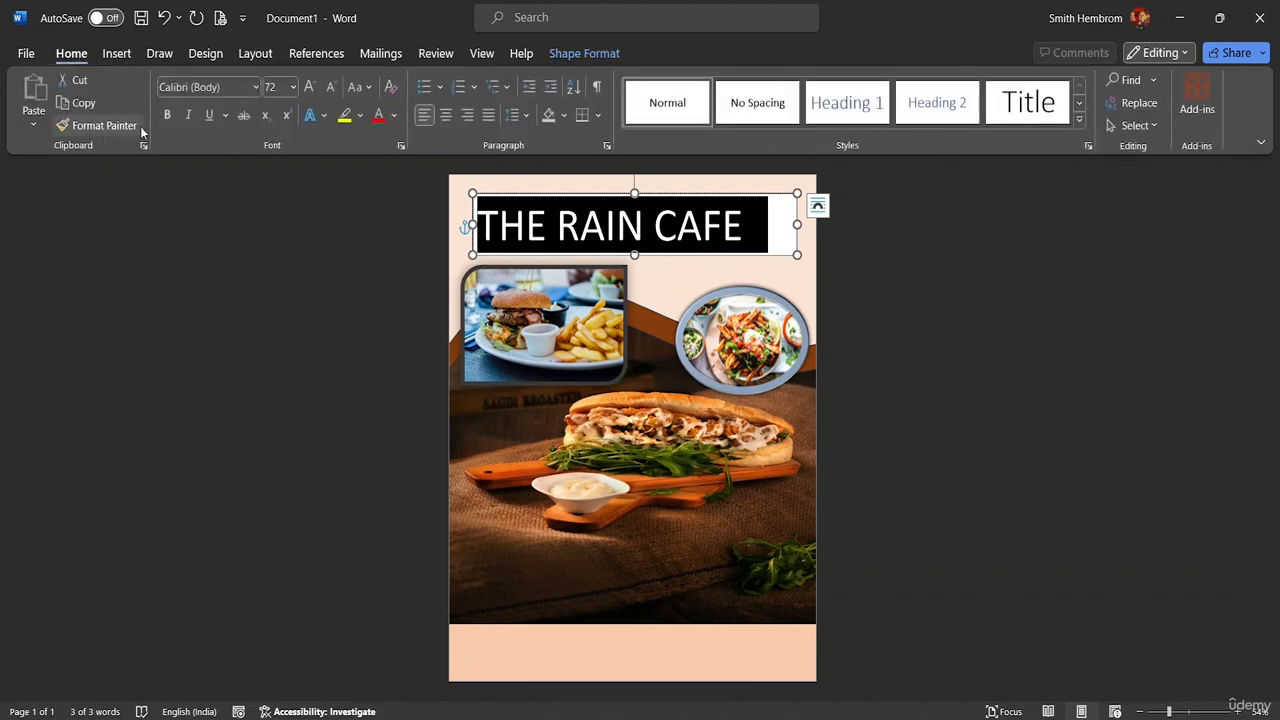
{"action": "left_click", "coordinate": [168, 116]}
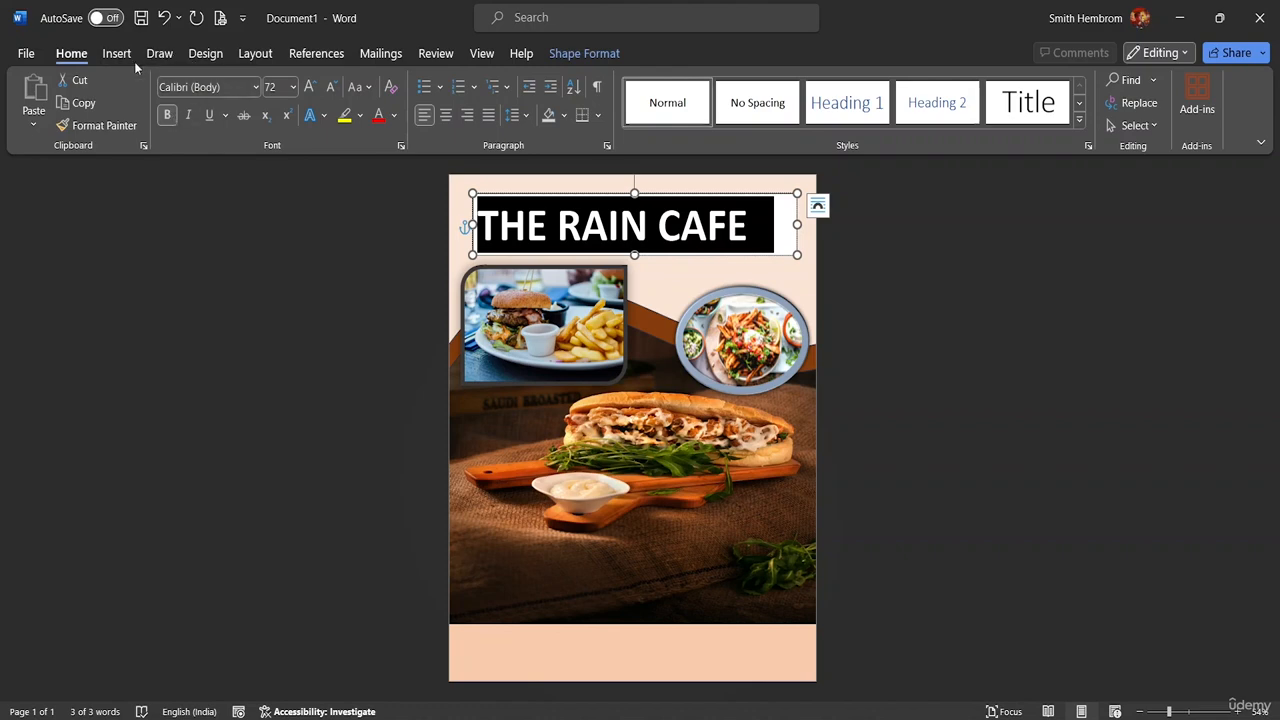
Change the title font to Copperplate Gothic Bold at 48 pt
{"action": "left_click", "coordinate": [256, 87]}
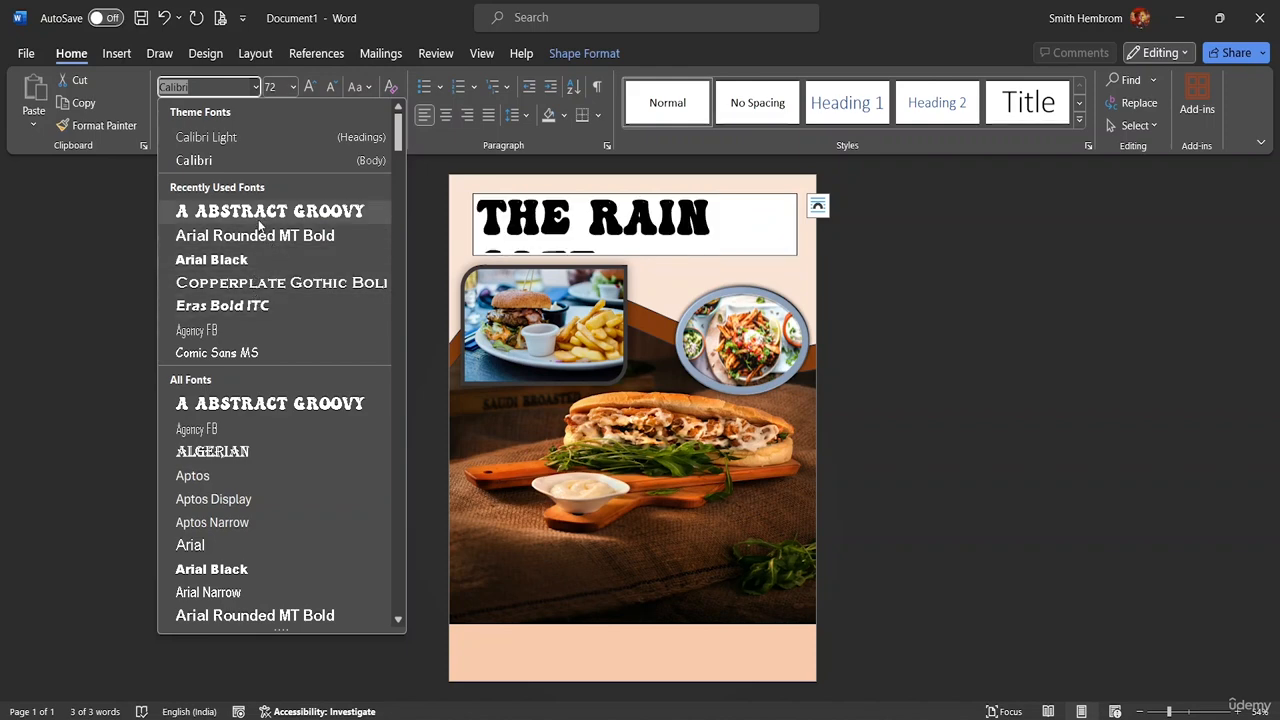
{"action": "left_click", "coordinate": [257, 283]}
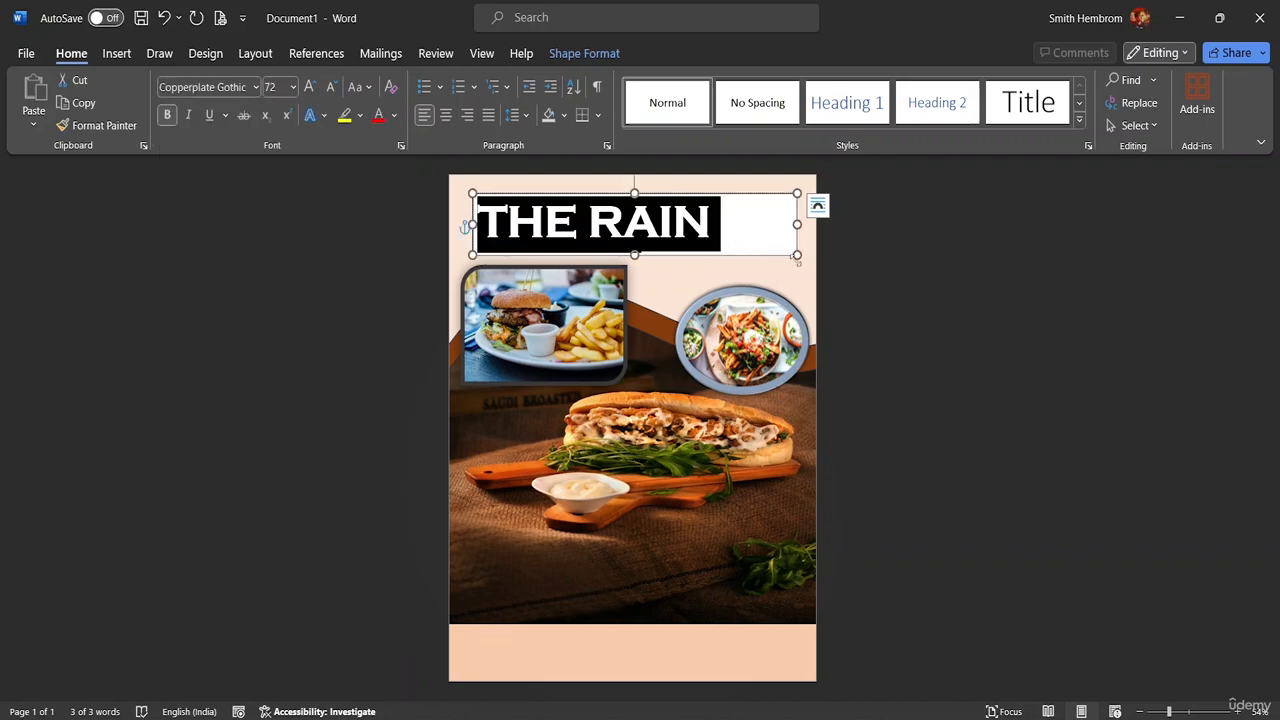
{"action": "left_click", "coordinate": [293, 90]}
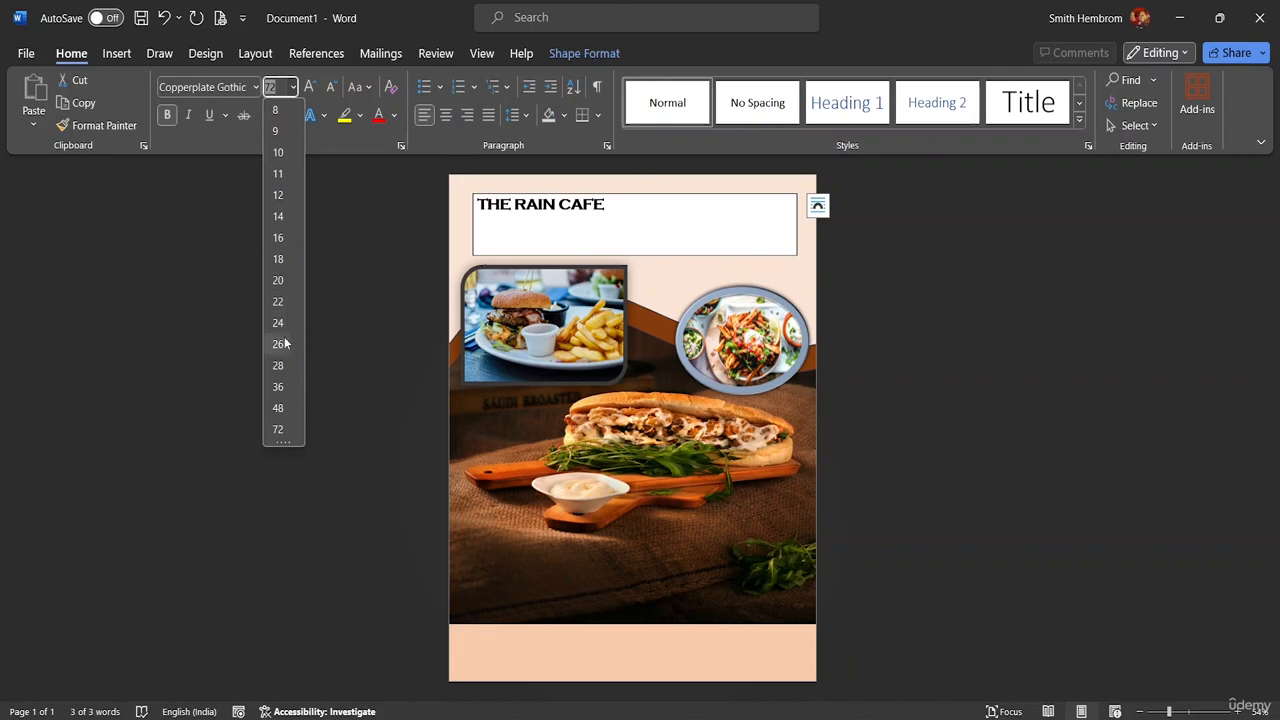
{"action": "left_click", "coordinate": [280, 409]}
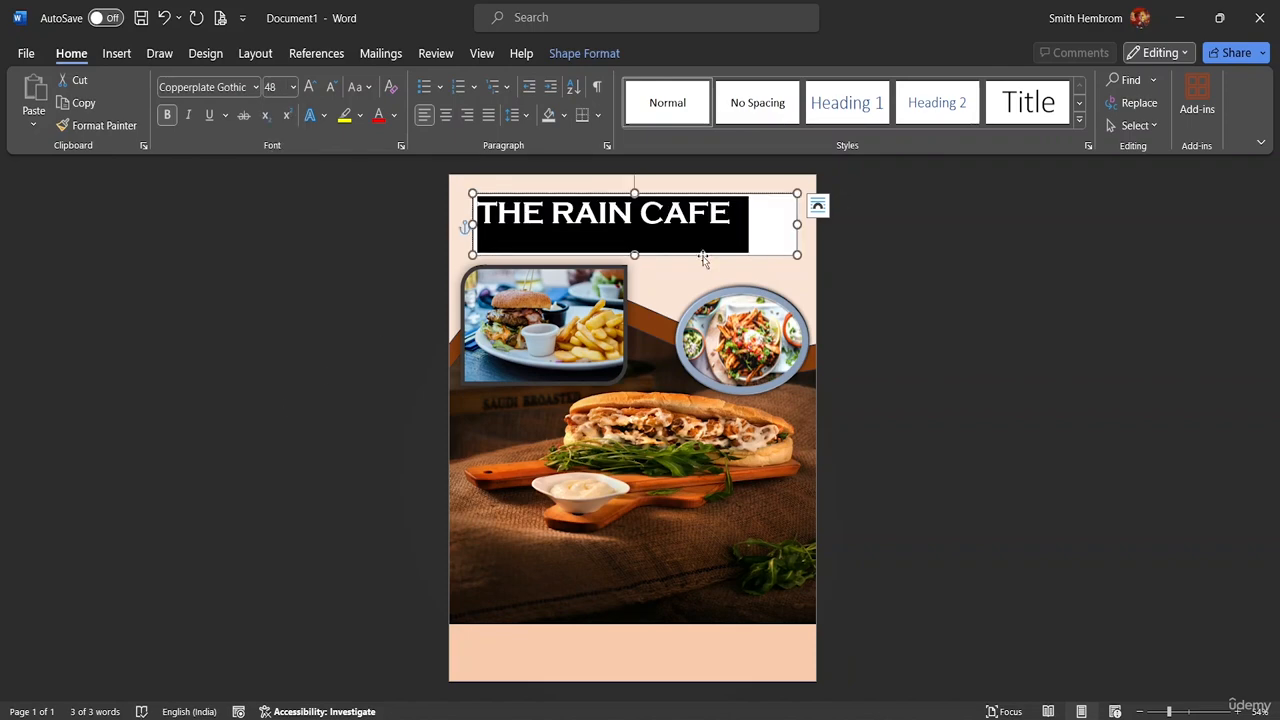
Trim the title box to fit the text and nudge it slightly down
{"action": "left_click", "coordinate": [635, 254]}
{"action": "left_click_drag", "start_coordinate": [635, 254], "coordinate": [634, 233]}
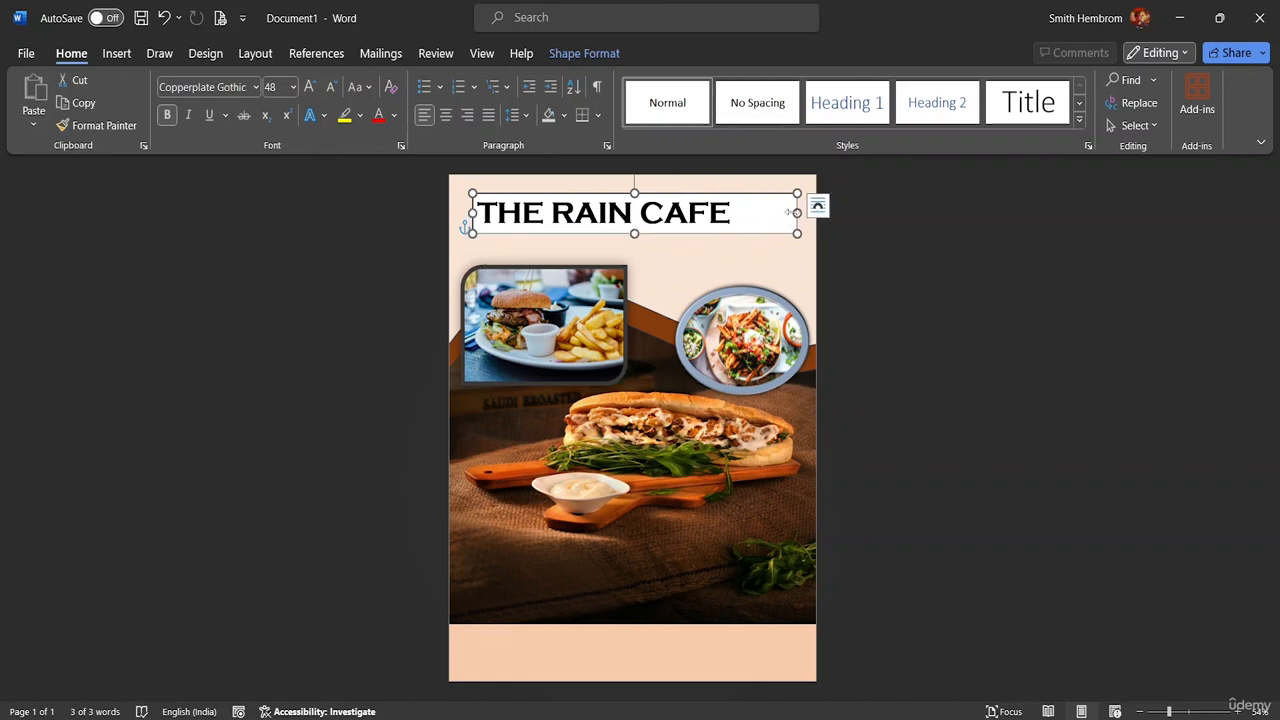
{"action": "left_click_drag", "start_coordinate": [797, 213], "coordinate": [736, 210]}
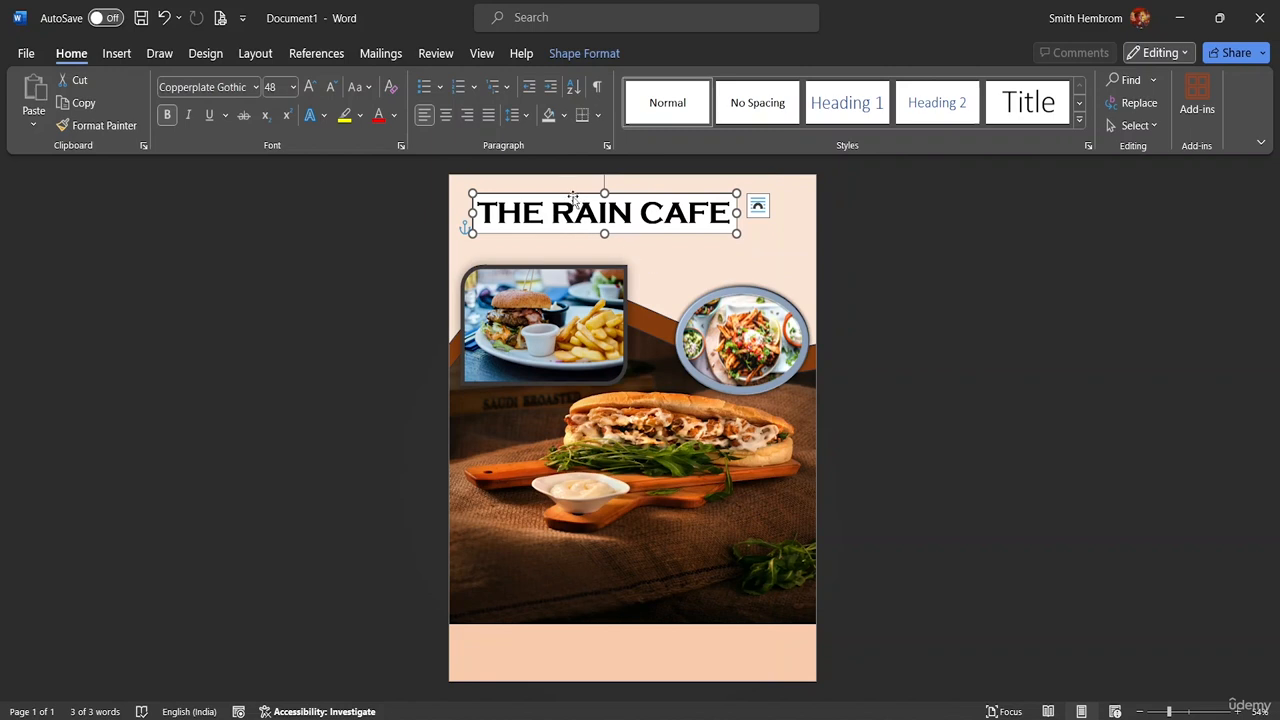
{"action": "left_click_drag", "start_coordinate": [573, 195], "coordinate": [573, 203]}
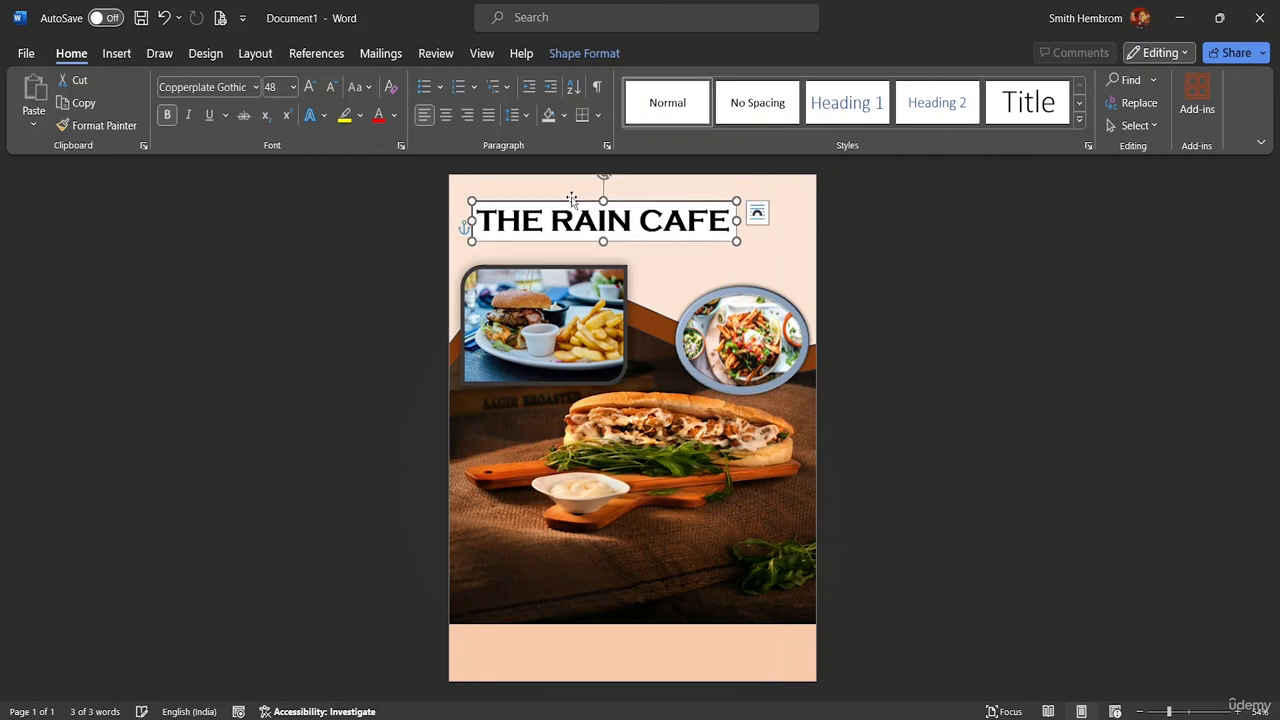
Colour the 'THE RAIN CAFE' title dark red using the More Colors picker
{"action": "left_click", "coordinate": [395, 117]}
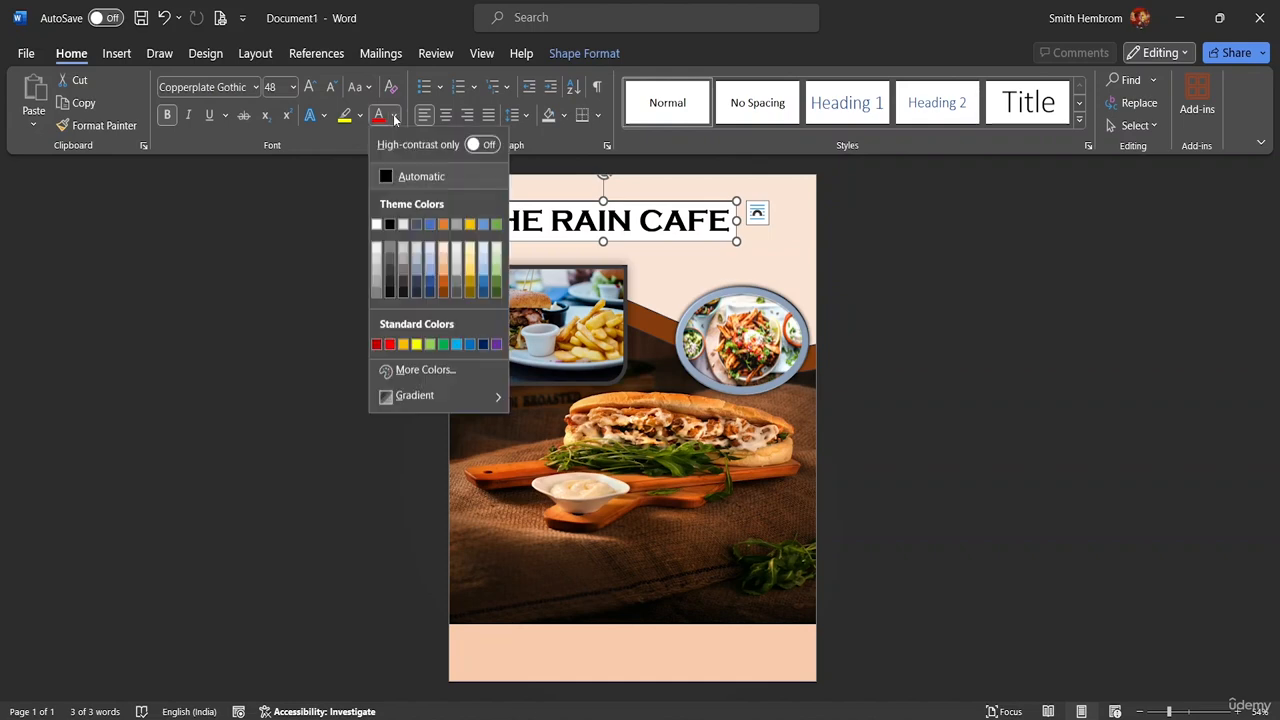
{"action": "left_click", "coordinate": [424, 370]}
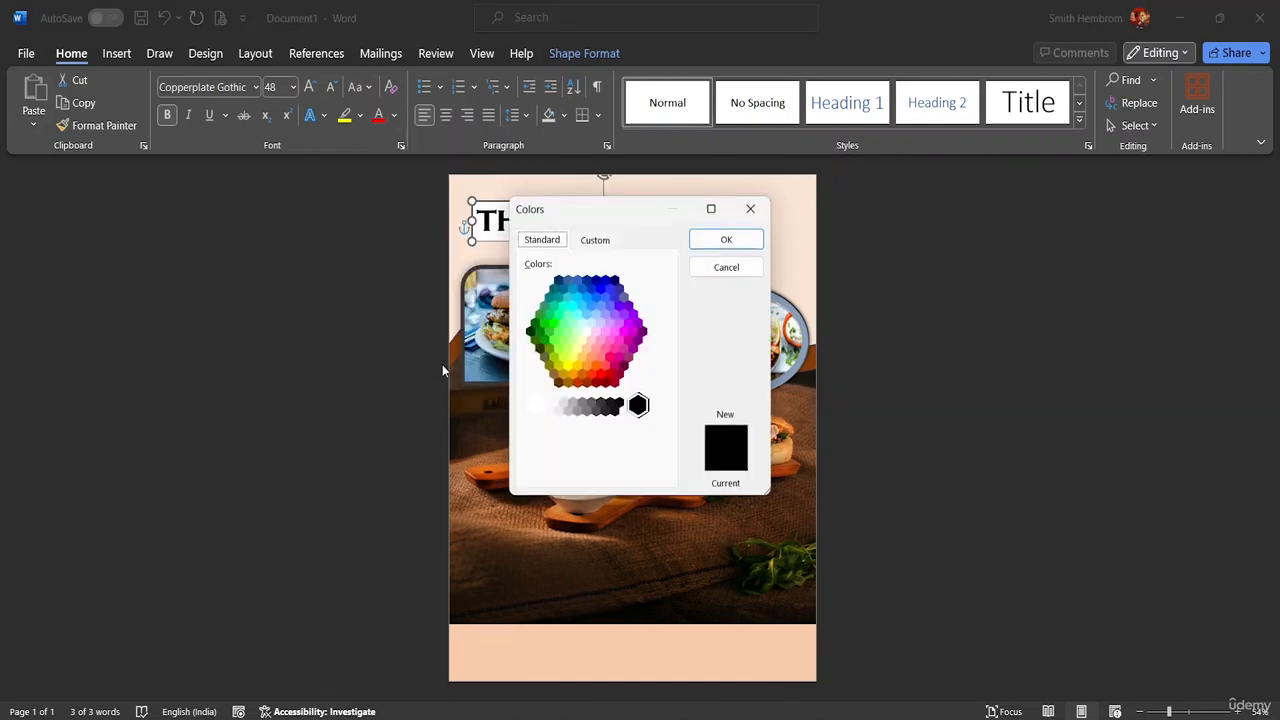
{"action": "left_click", "coordinate": [595, 384]}
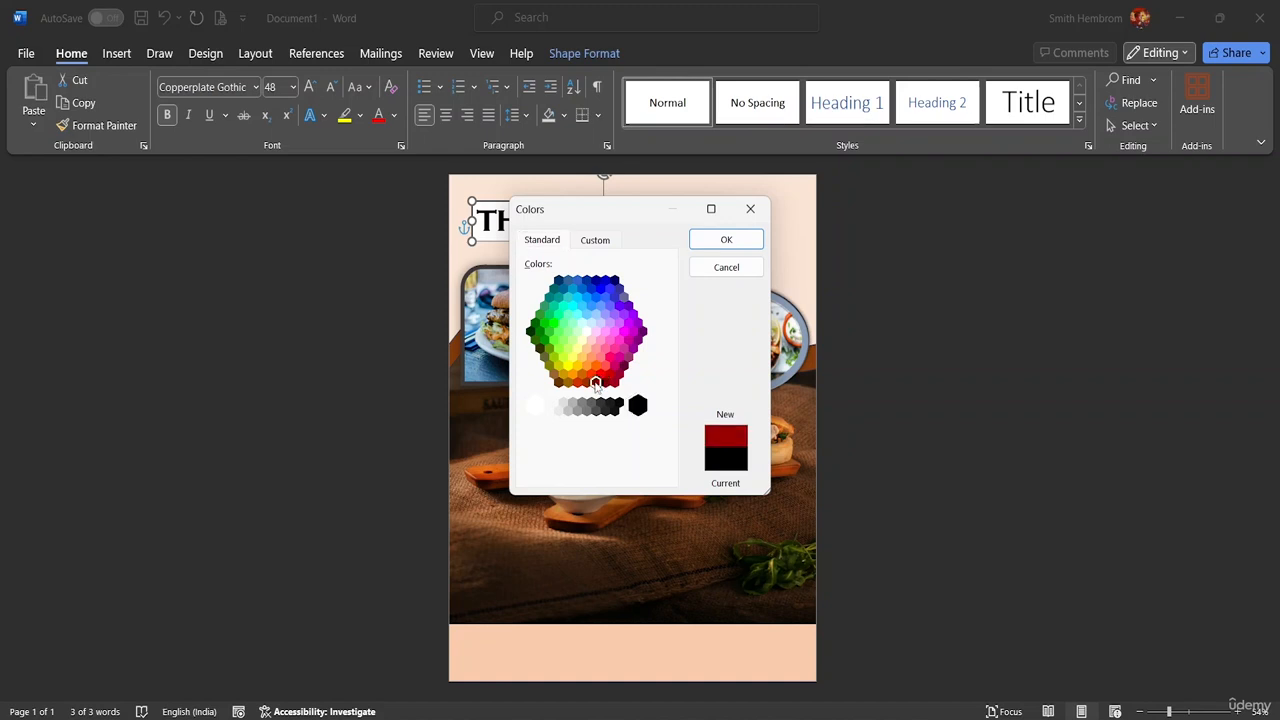
{"action": "left_click", "coordinate": [722, 242]}
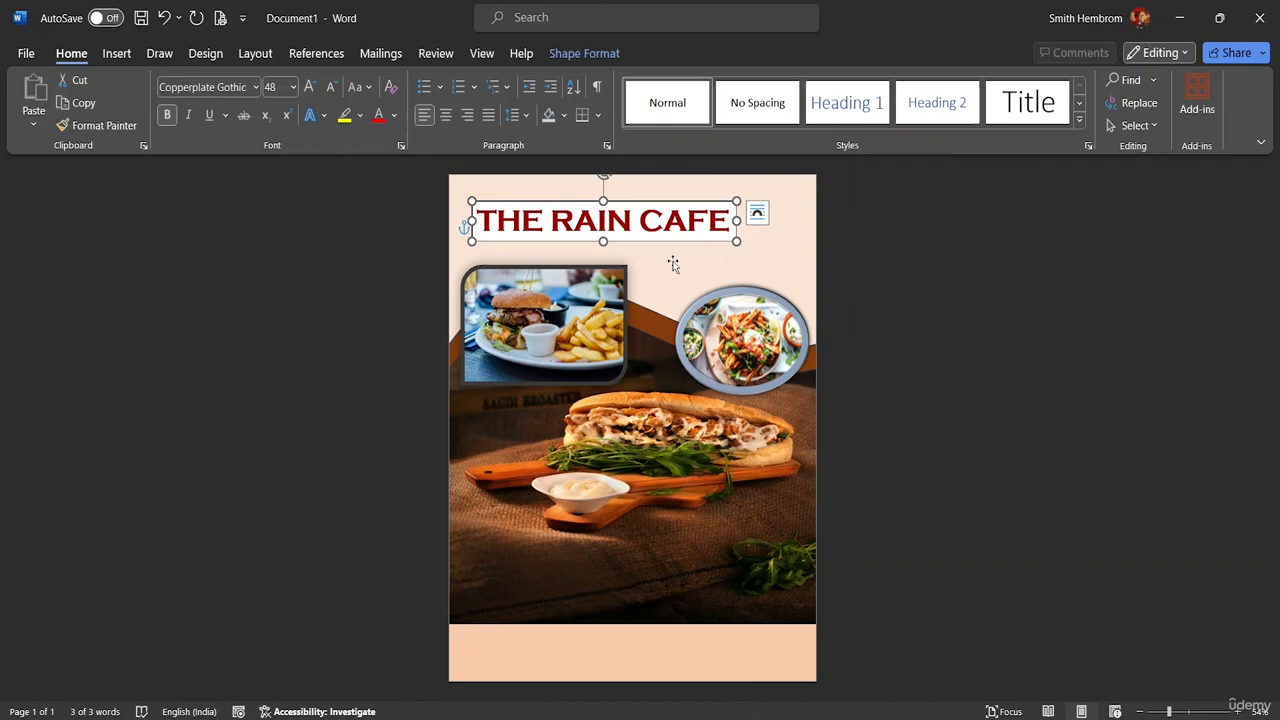
{"action": "left_click", "coordinate": [587, 53]}
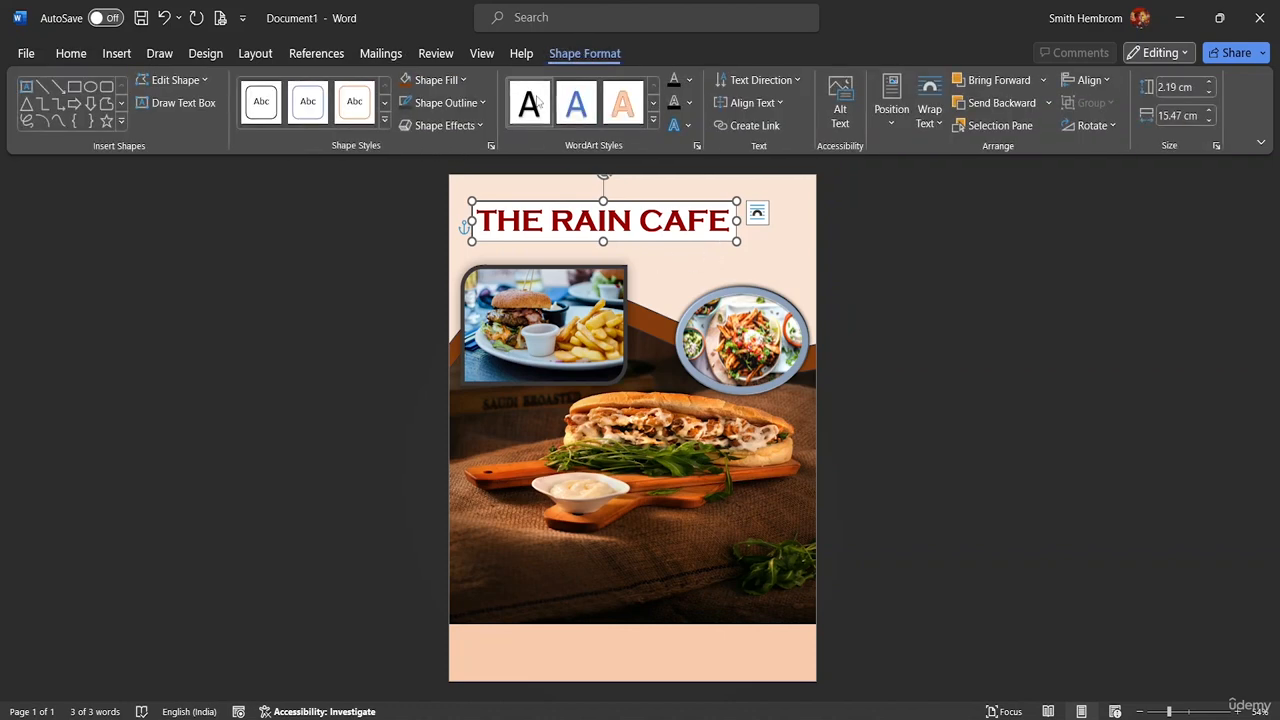
Set the title box to No Fill and No Outline
{"action": "left_click", "coordinate": [465, 83]}
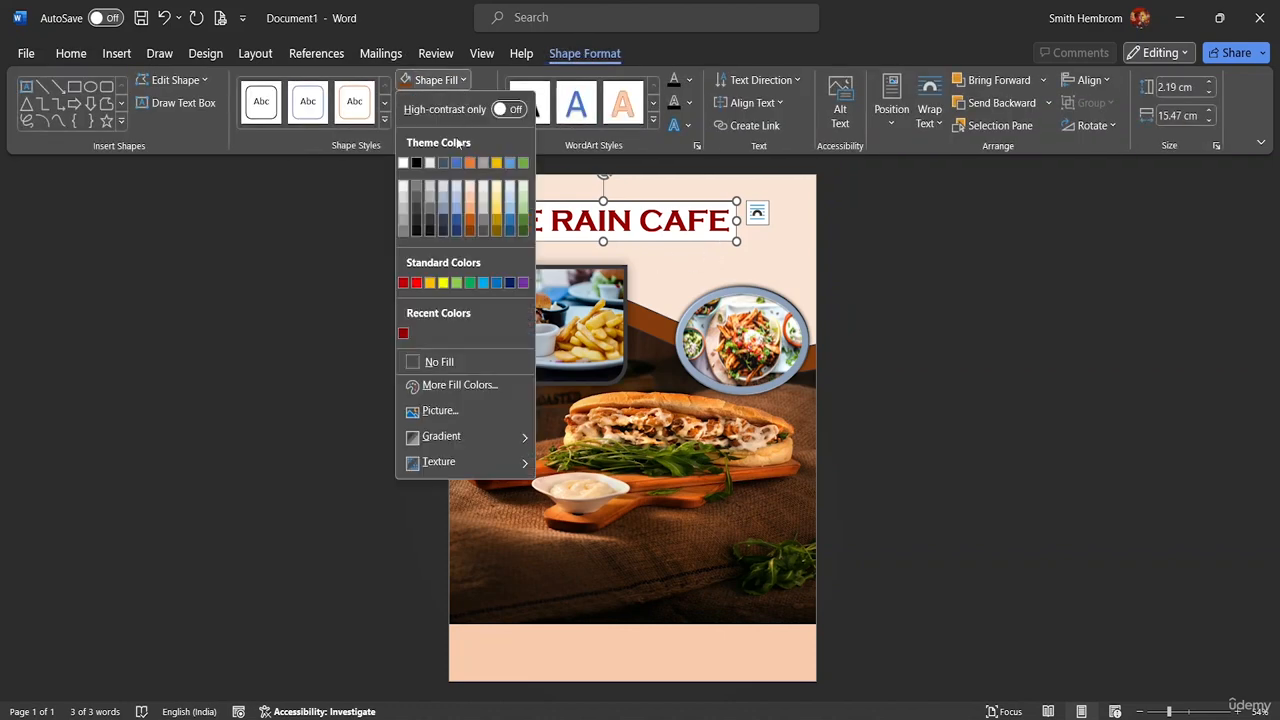
{"action": "left_click", "coordinate": [446, 361]}
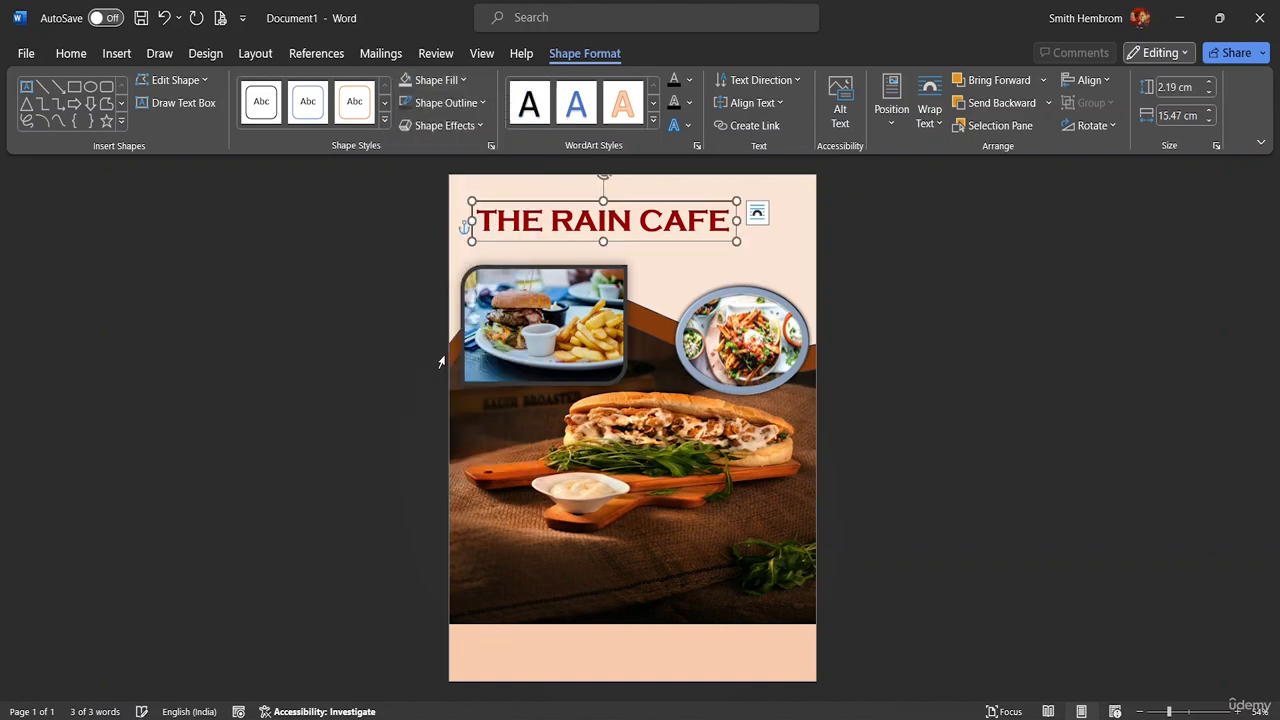
{"action": "left_click", "coordinate": [480, 104]}
{"action": "left_click", "coordinate": [444, 385]}
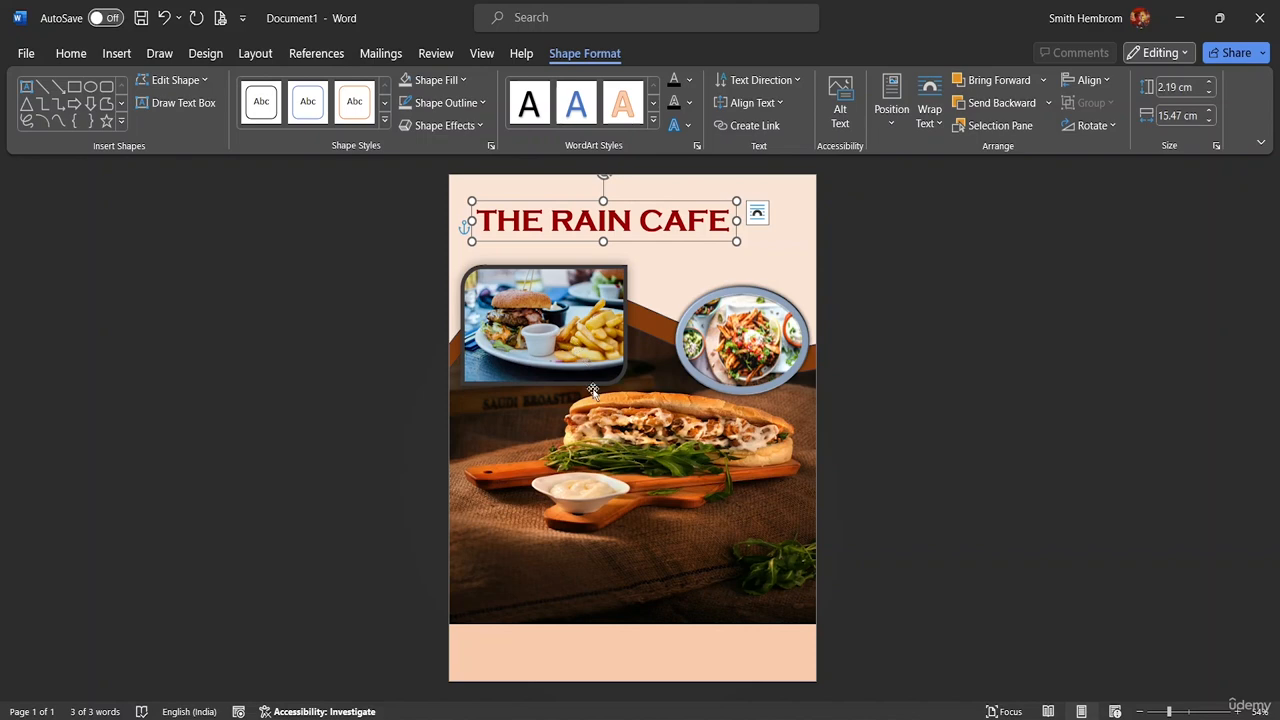
{"action": "left_click", "coordinate": [655, 289]}
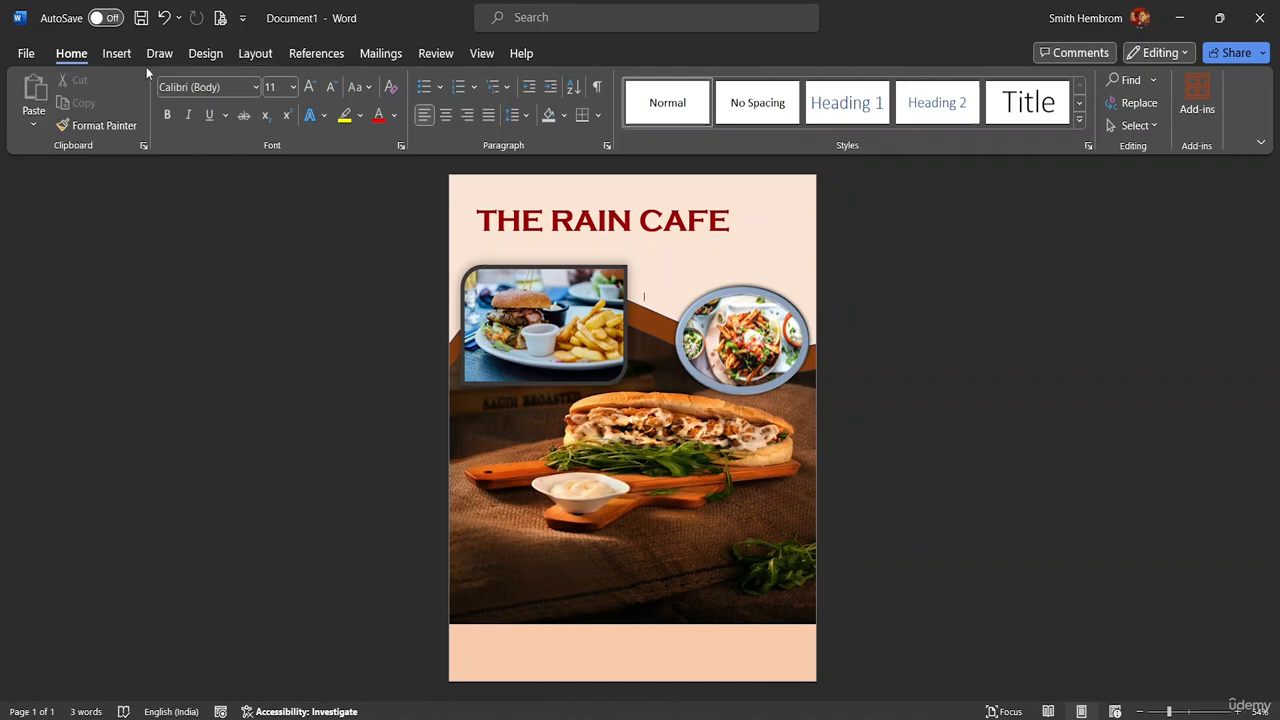
Draw a new text box across the bottom of the sandwich photo
{"action": "left_click", "coordinate": [115, 54]}
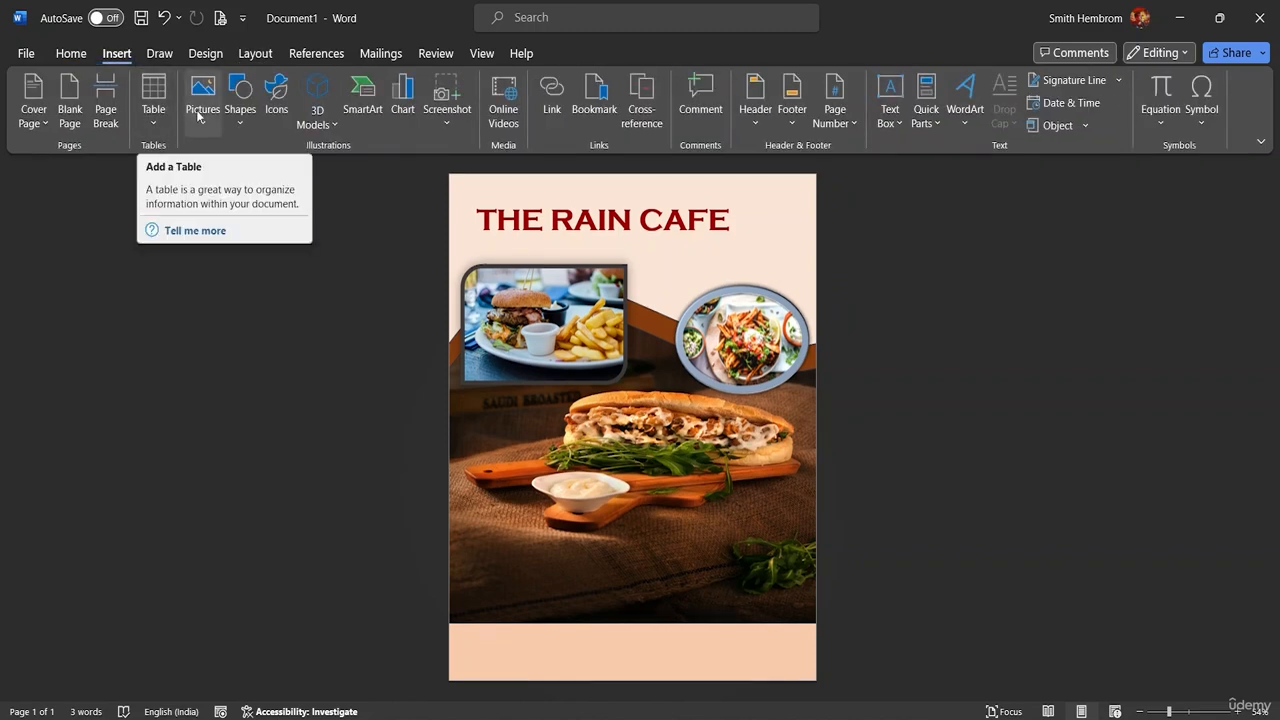
{"action": "left_click", "coordinate": [239, 115]}
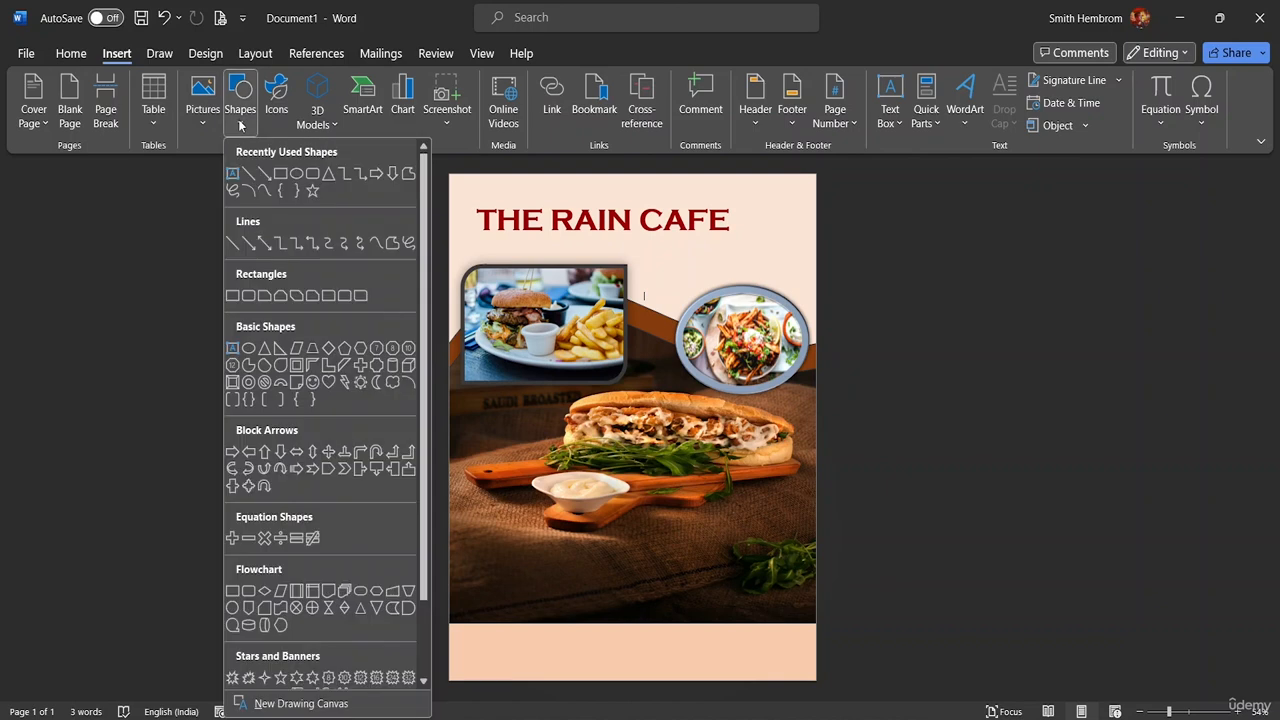
{"action": "left_click", "coordinate": [234, 172]}
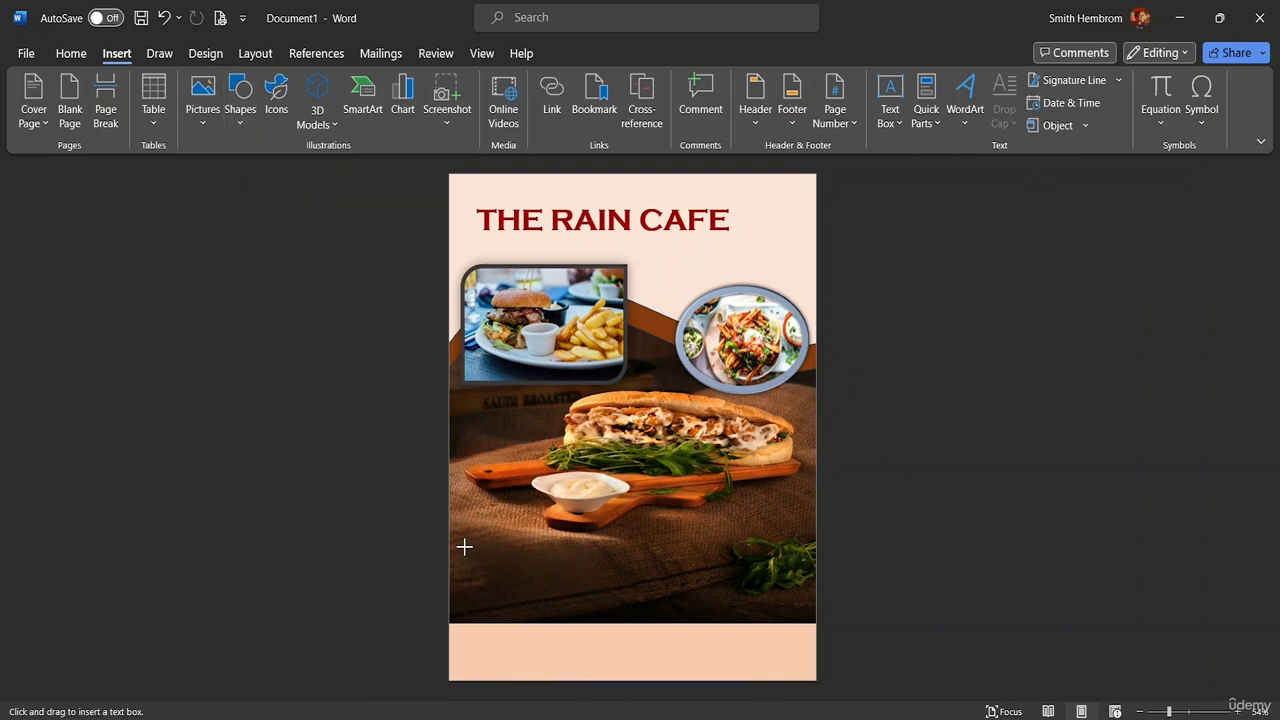
{"action": "left_click_drag", "start_coordinate": [464, 546], "coordinate": [807, 607]}
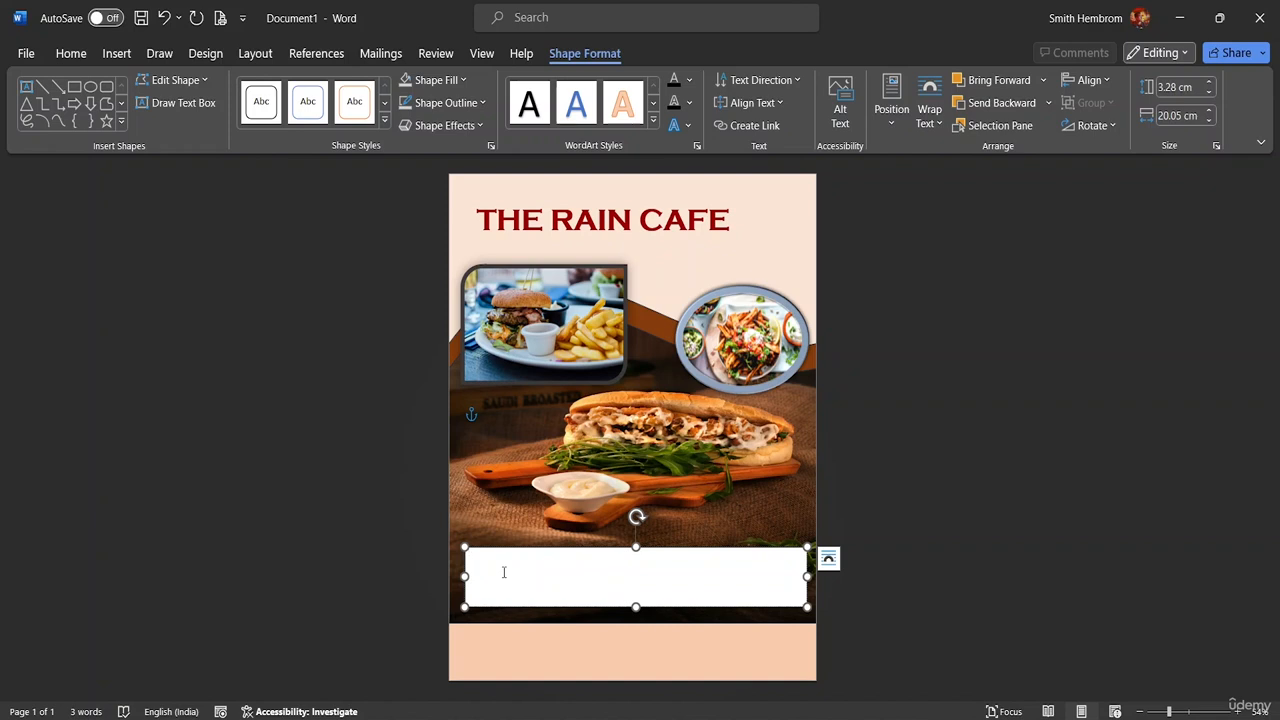
Type '25% OFF ON THE WHOLE MENU' and make it 36 pt bold
{"action": "type", "text": "25% O"}
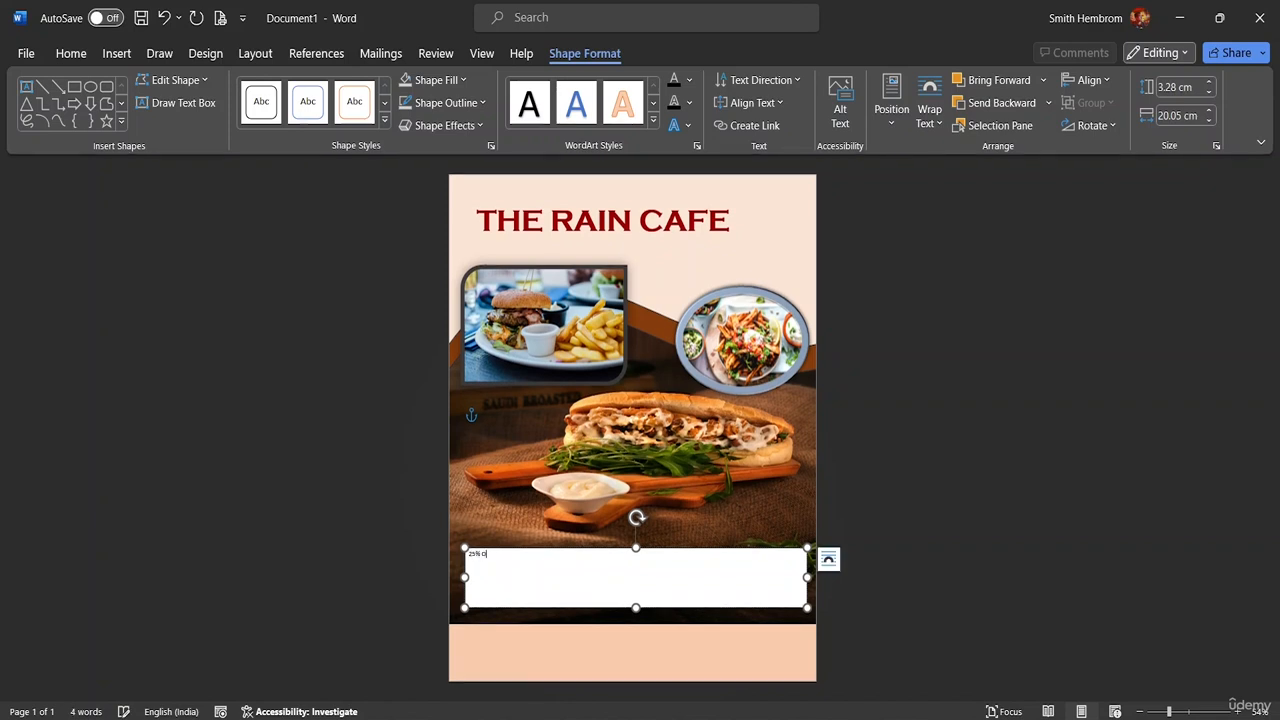
{"action": "type", "text": "FF ON THE WHOLE MENU"}
{"action": "left_click_drag", "start_coordinate": [561, 556], "coordinate": [468, 557]}
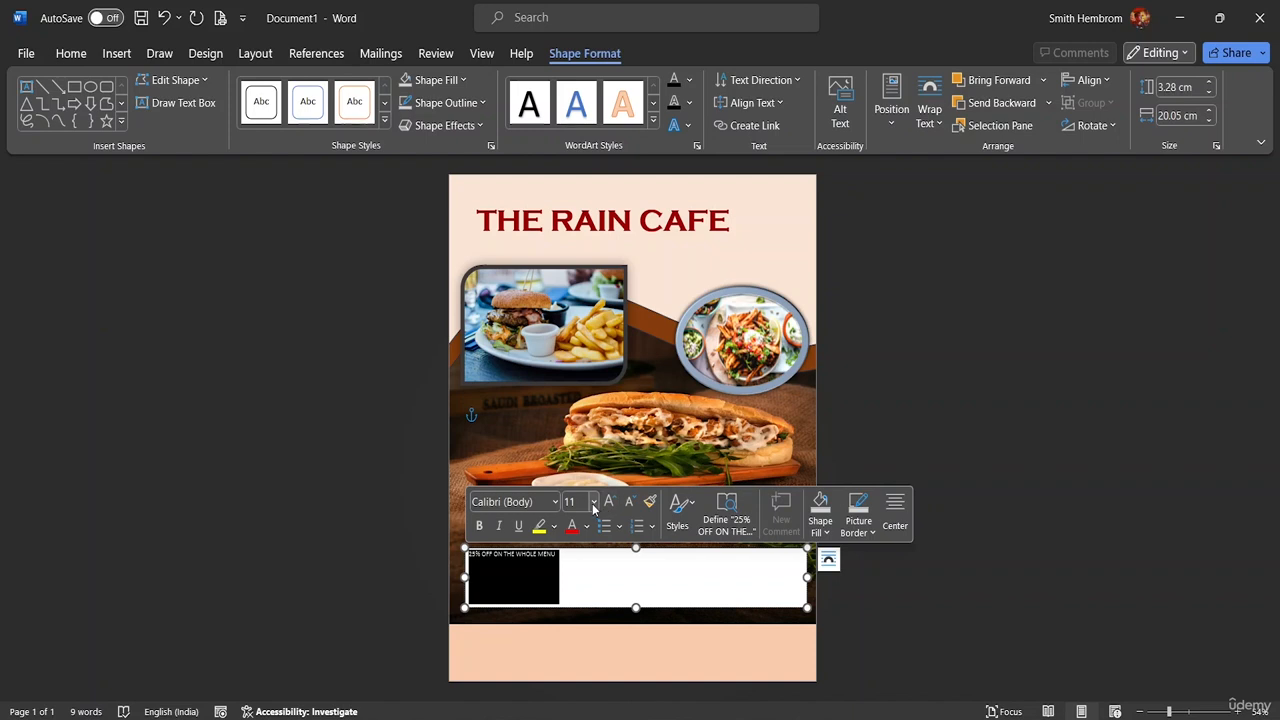
{"action": "left_click", "coordinate": [594, 503]}
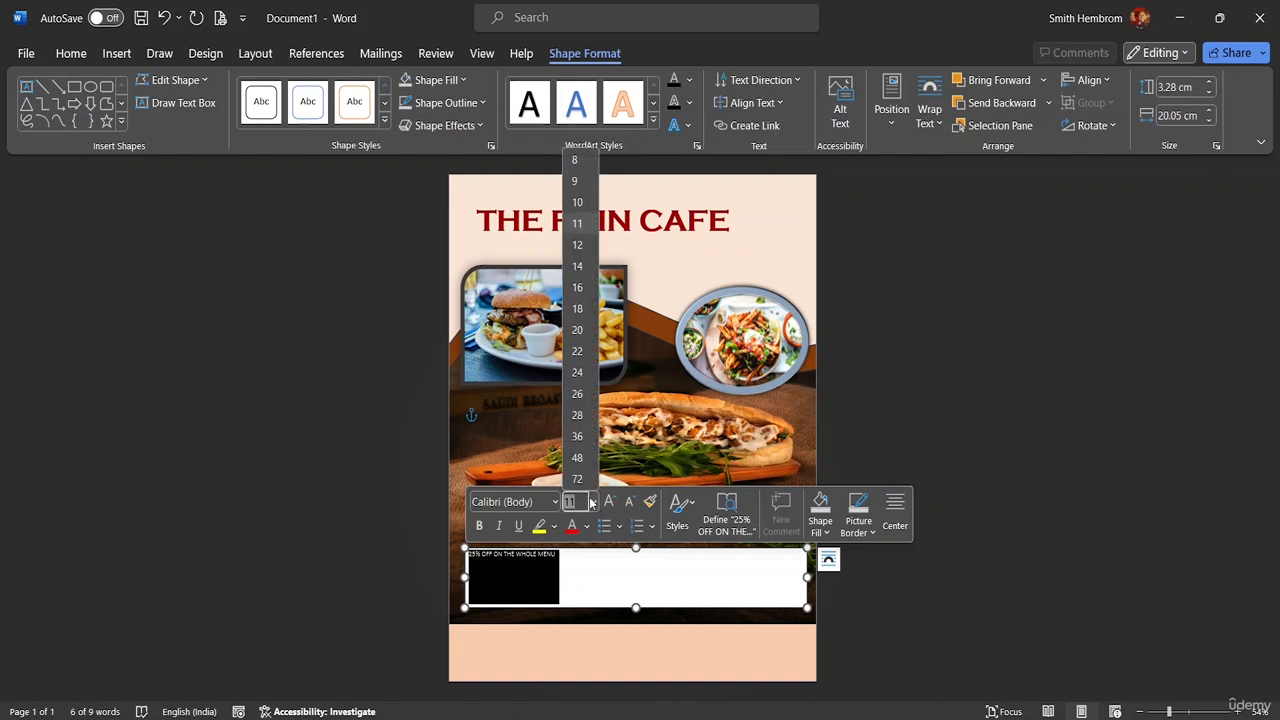
{"action": "left_click", "coordinate": [577, 437]}
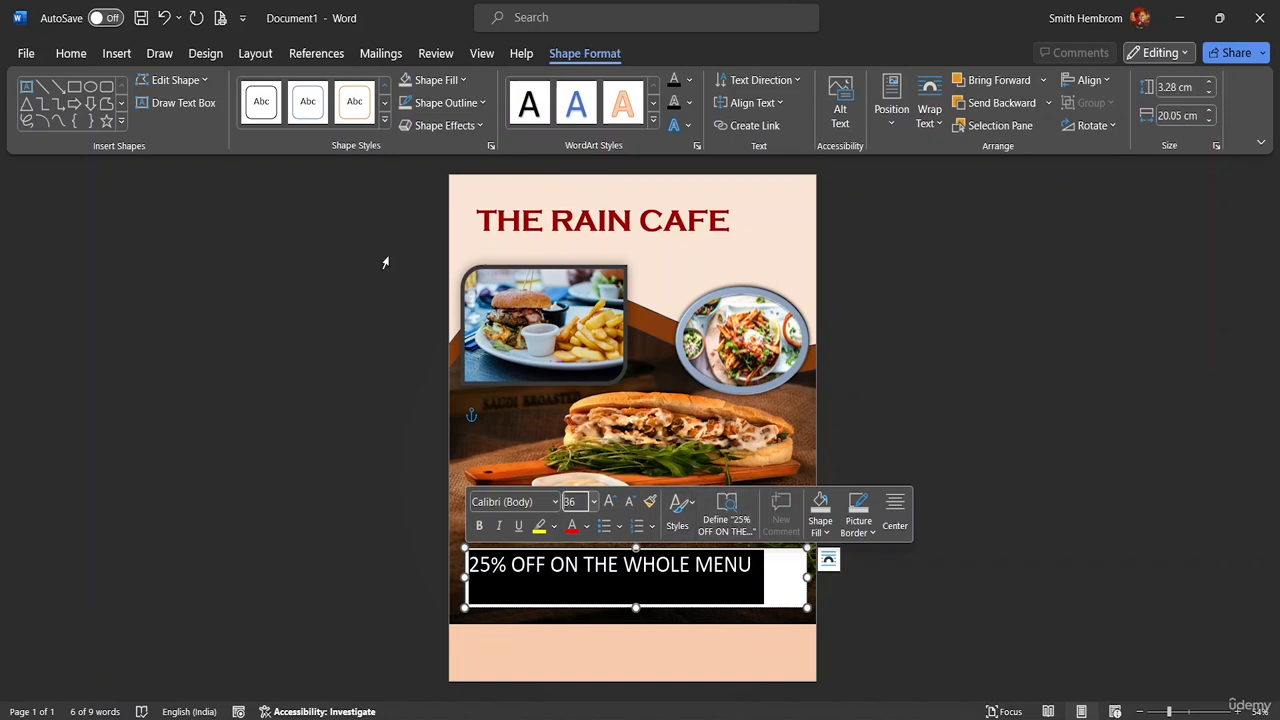
{"action": "left_click", "coordinate": [481, 526]}
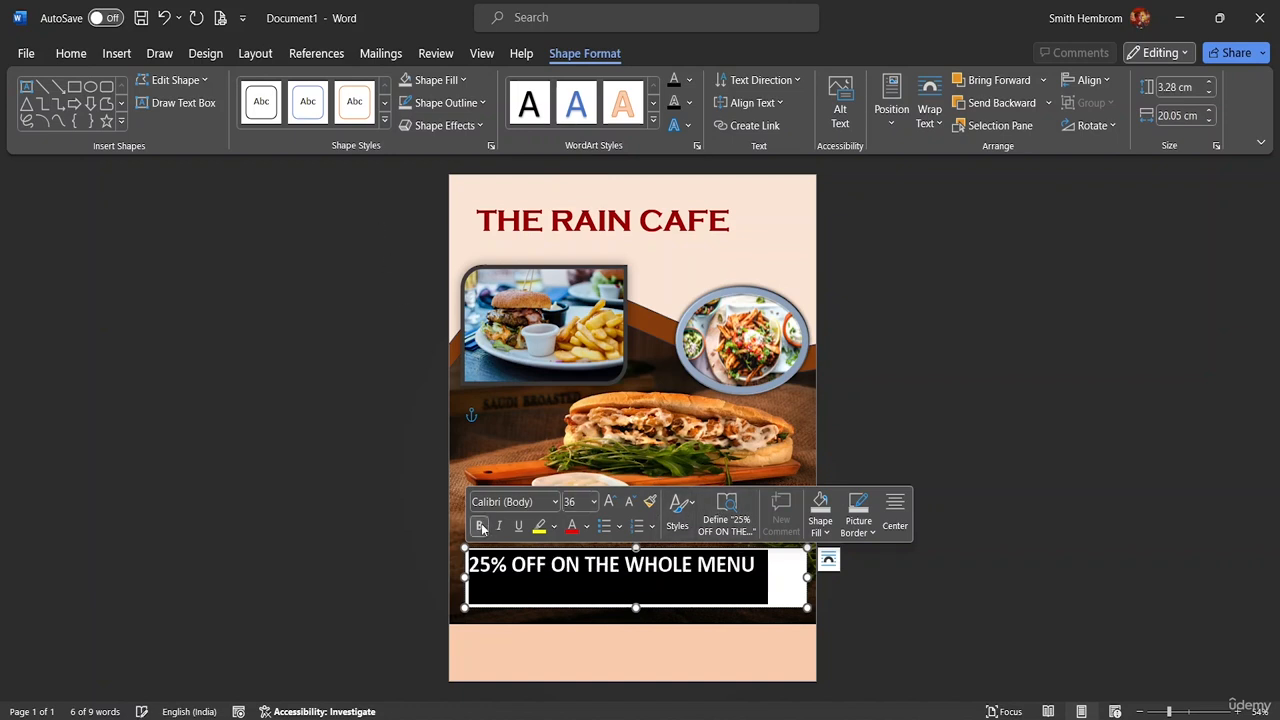
{"action": "left_click", "coordinate": [555, 501]}
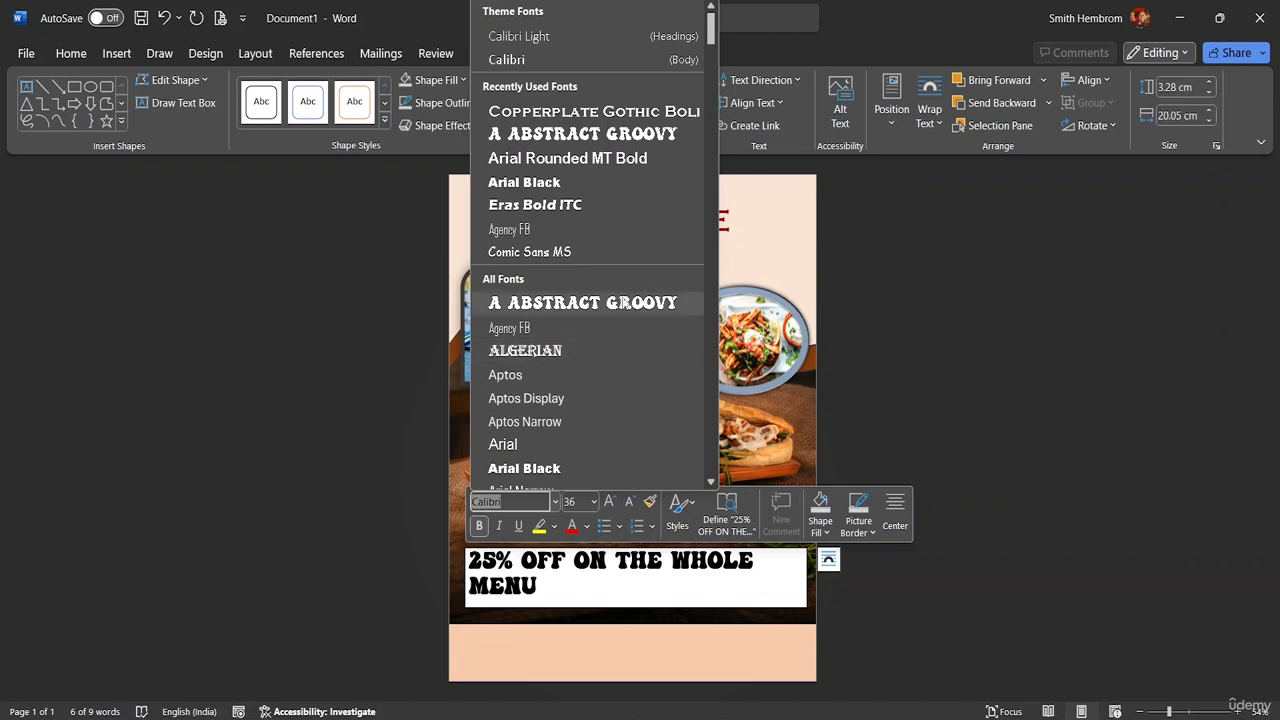
Style the offer text in Abstract Groovy with a WordArt style and white font colour
{"action": "left_click", "coordinate": [620, 302]}
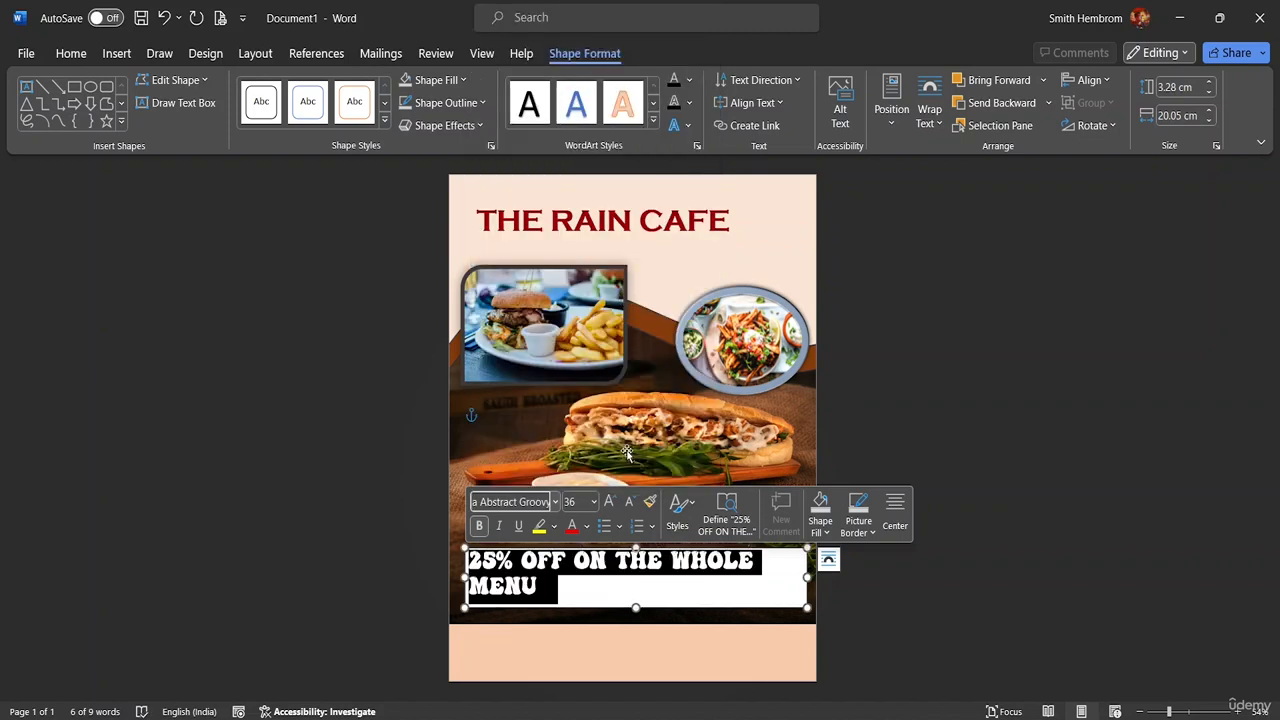
{"action": "left_click", "coordinate": [528, 120]}
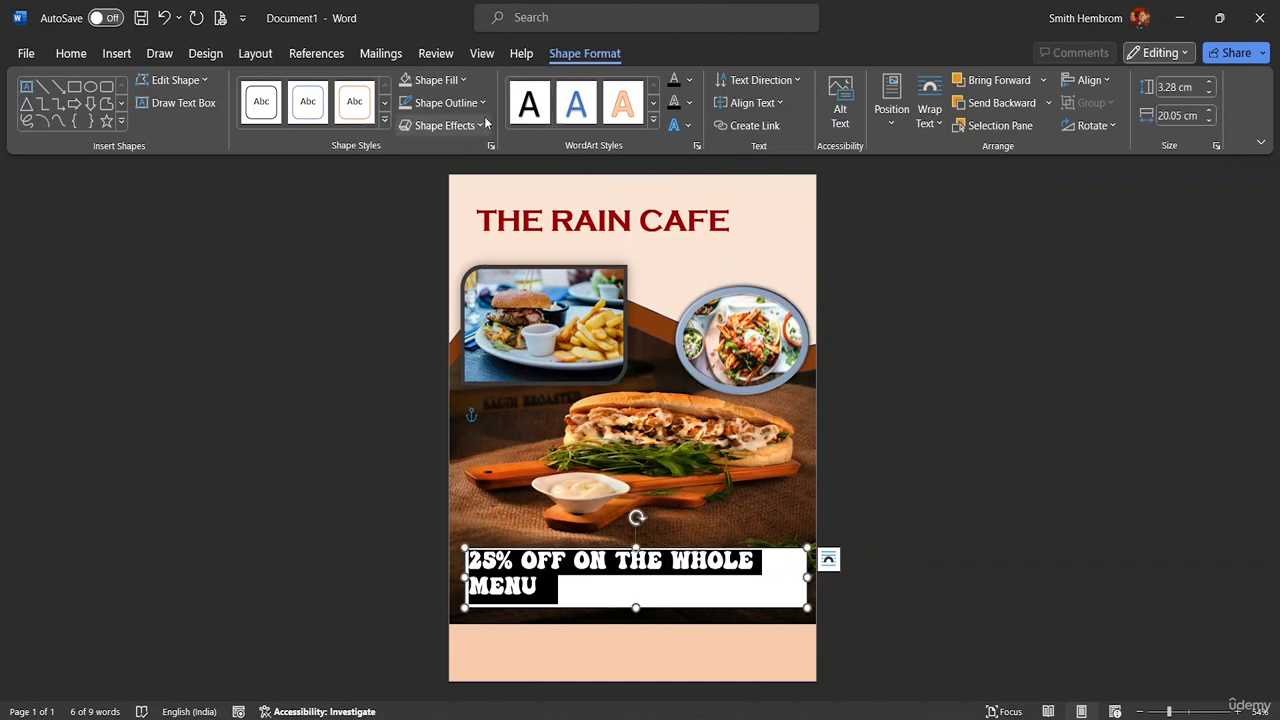
{"action": "left_click", "coordinate": [71, 53]}
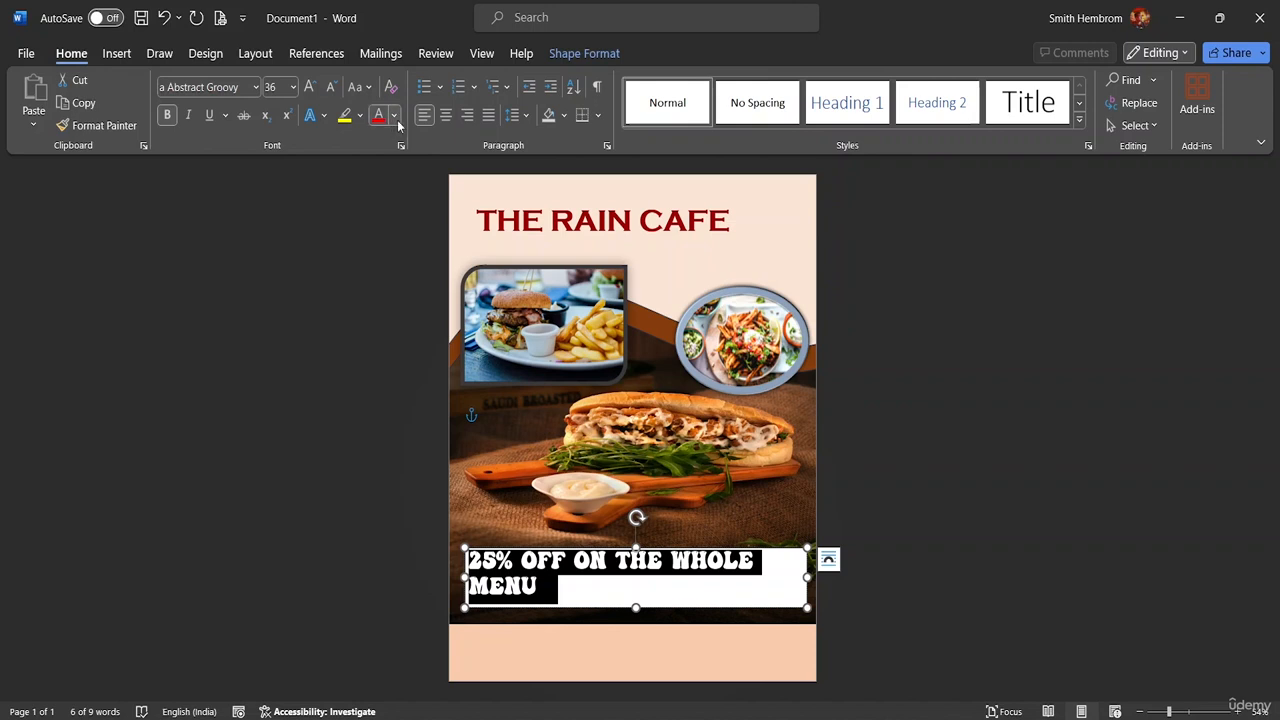
{"action": "left_click", "coordinate": [397, 119]}
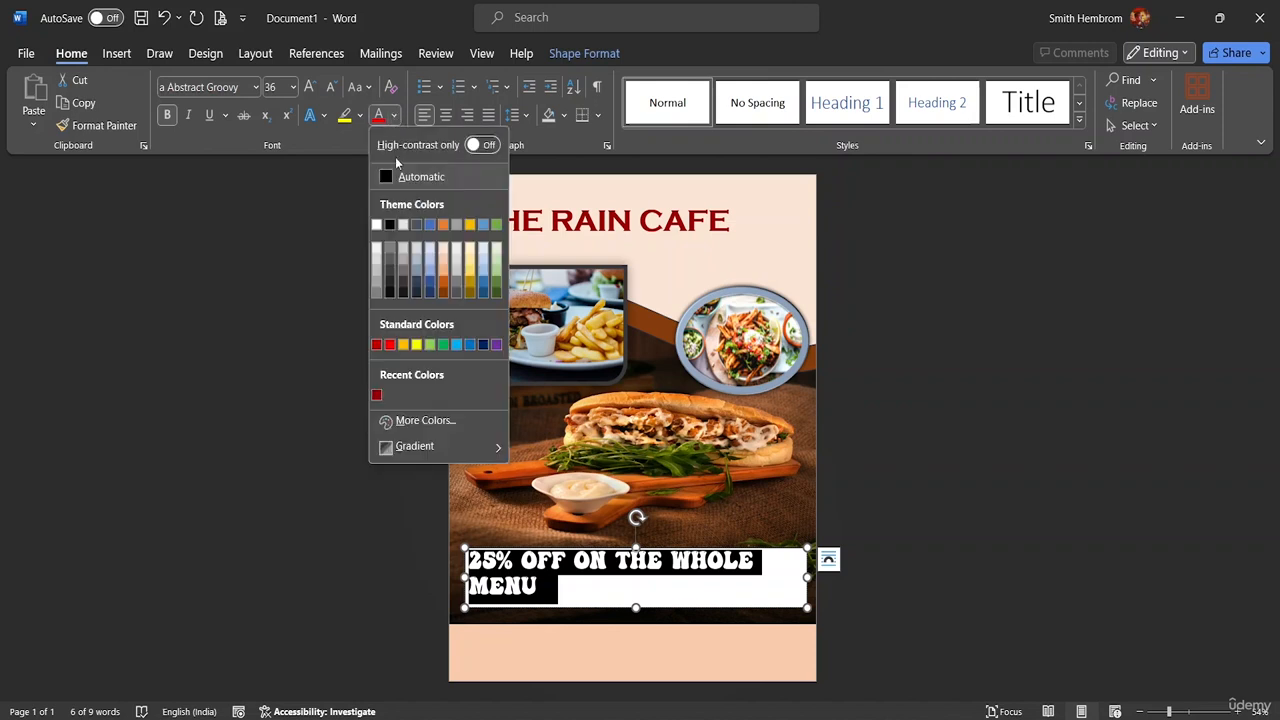
{"action": "left_click", "coordinate": [374, 230]}
{"action": "left_click", "coordinate": [777, 604]}
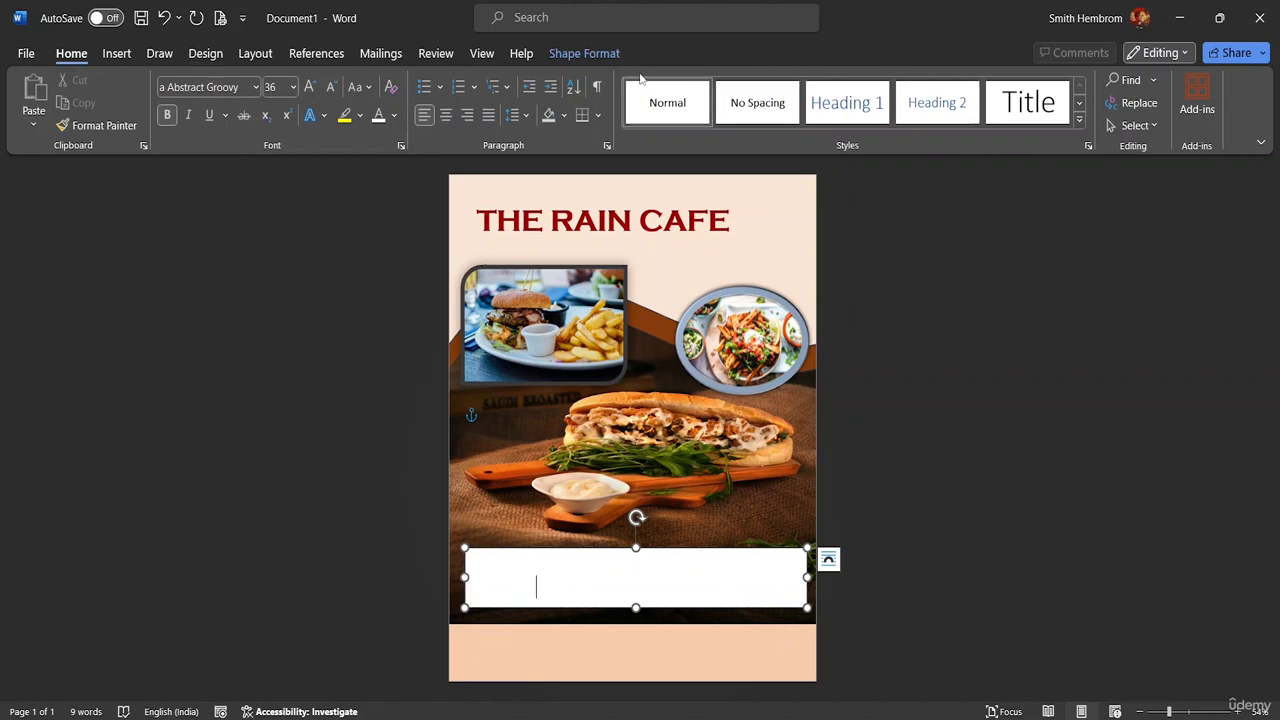
Remove the offer box's fill and outline, then widen it across the photo
{"action": "left_click", "coordinate": [564, 56]}
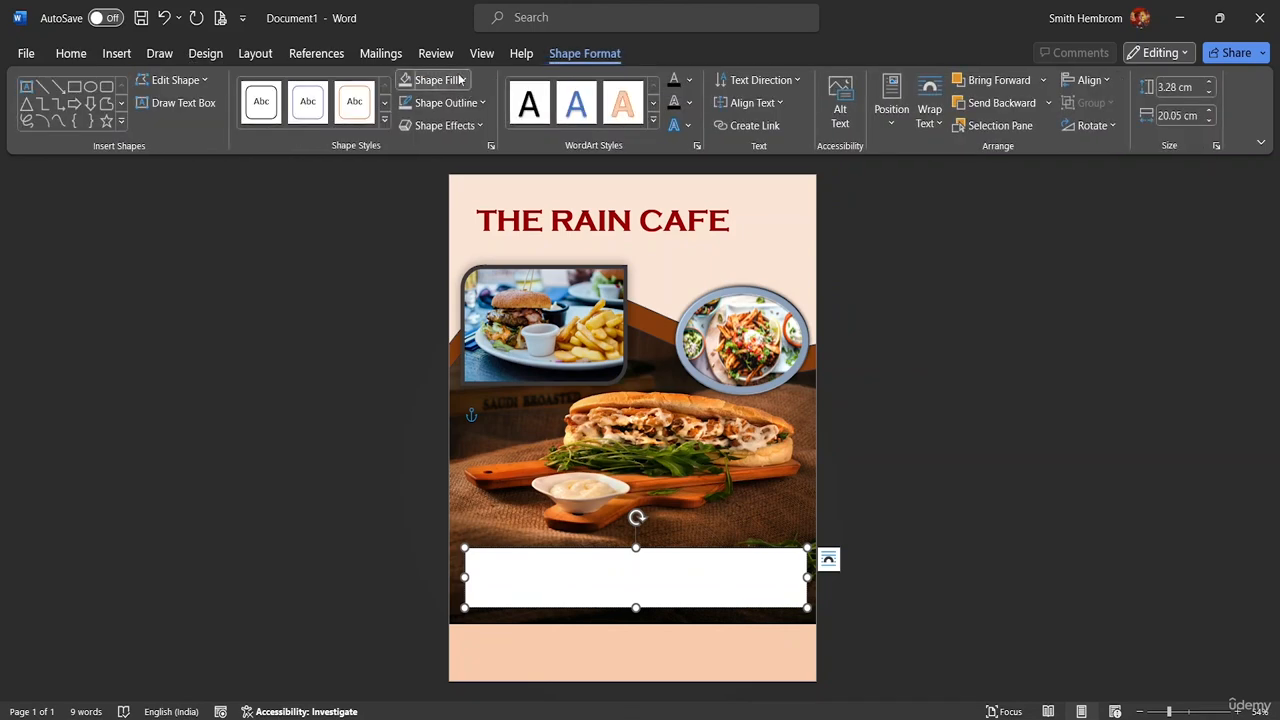
{"action": "left_click", "coordinate": [462, 80]}
{"action": "left_click", "coordinate": [432, 362]}
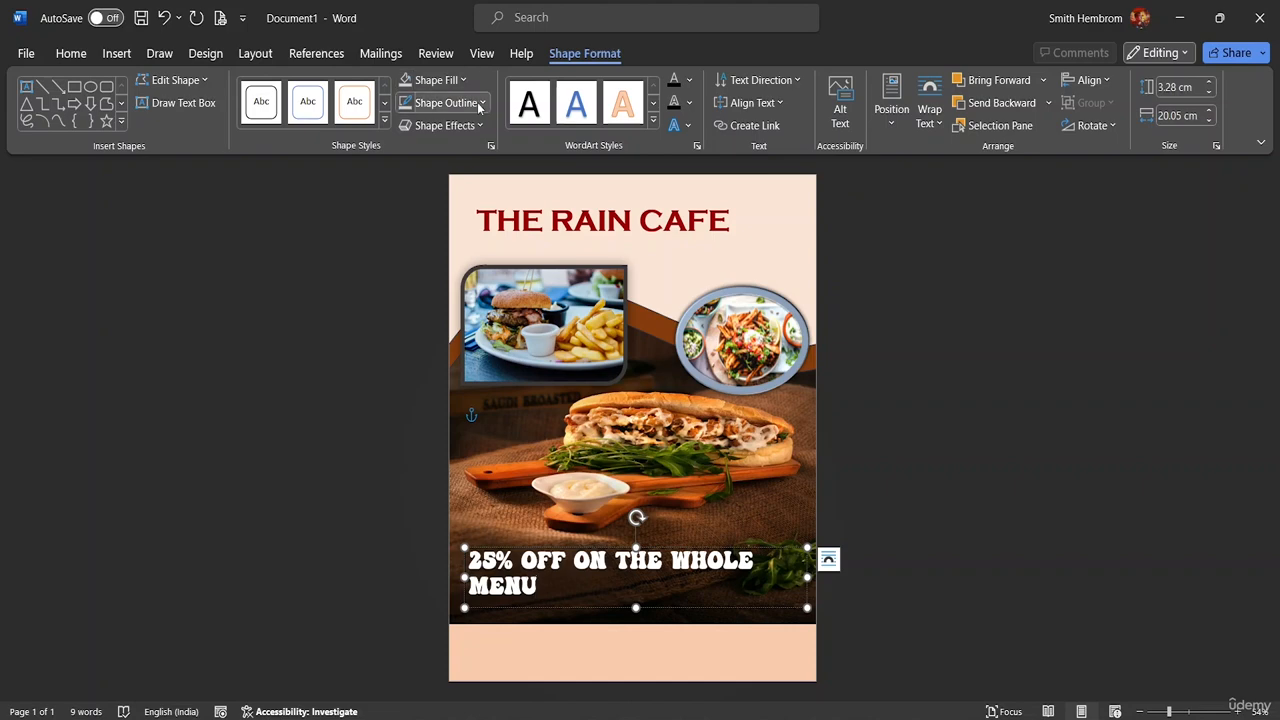
{"action": "left_click", "coordinate": [450, 102]}
{"action": "left_click", "coordinate": [452, 385]}
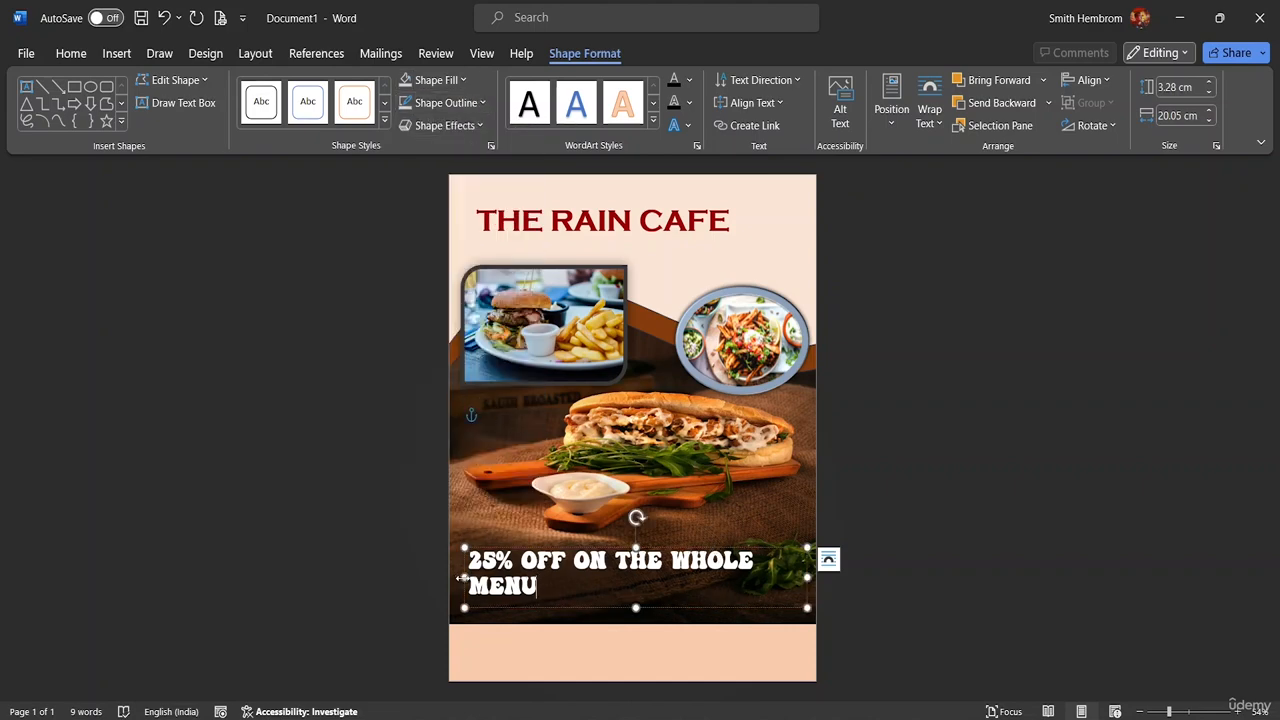
{"action": "left_click_drag", "start_coordinate": [462, 577], "coordinate": [448, 577]}
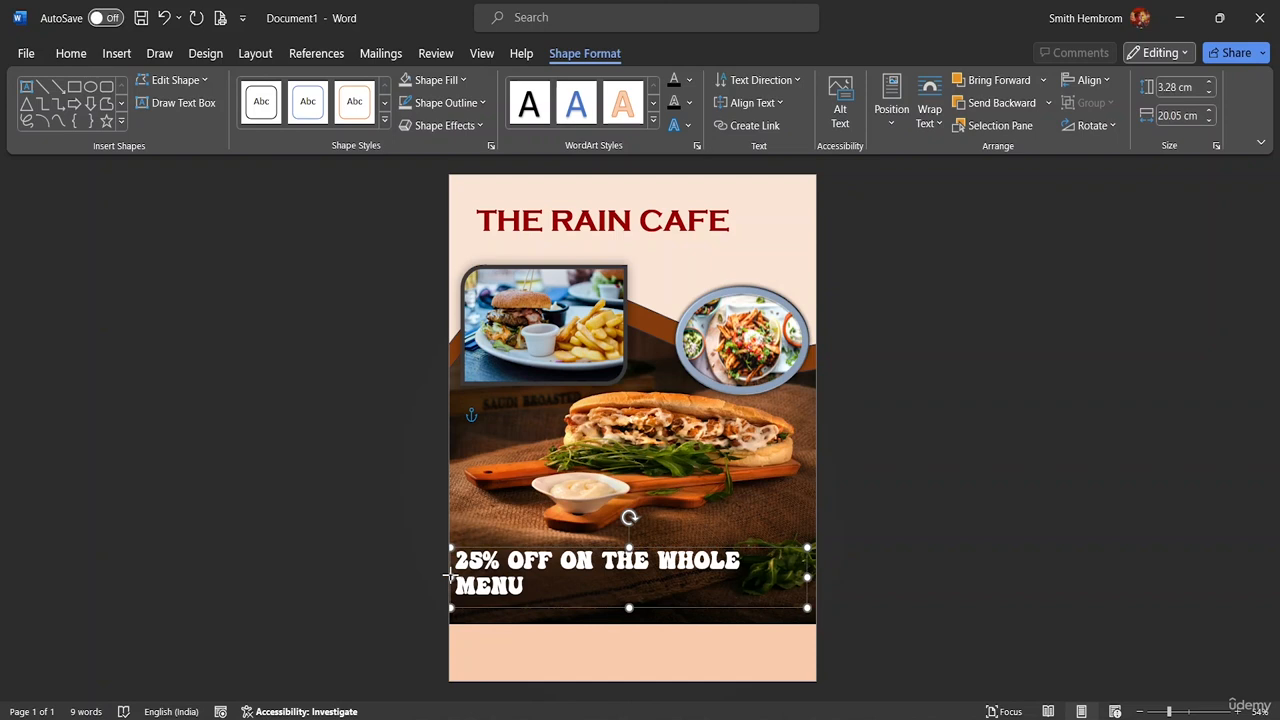
{"action": "left_click_drag", "start_coordinate": [807, 577], "coordinate": [837, 580]}
Shift the offer text box slightly higher on the sandwich photo
{"action": "left_click", "coordinate": [573, 612]}
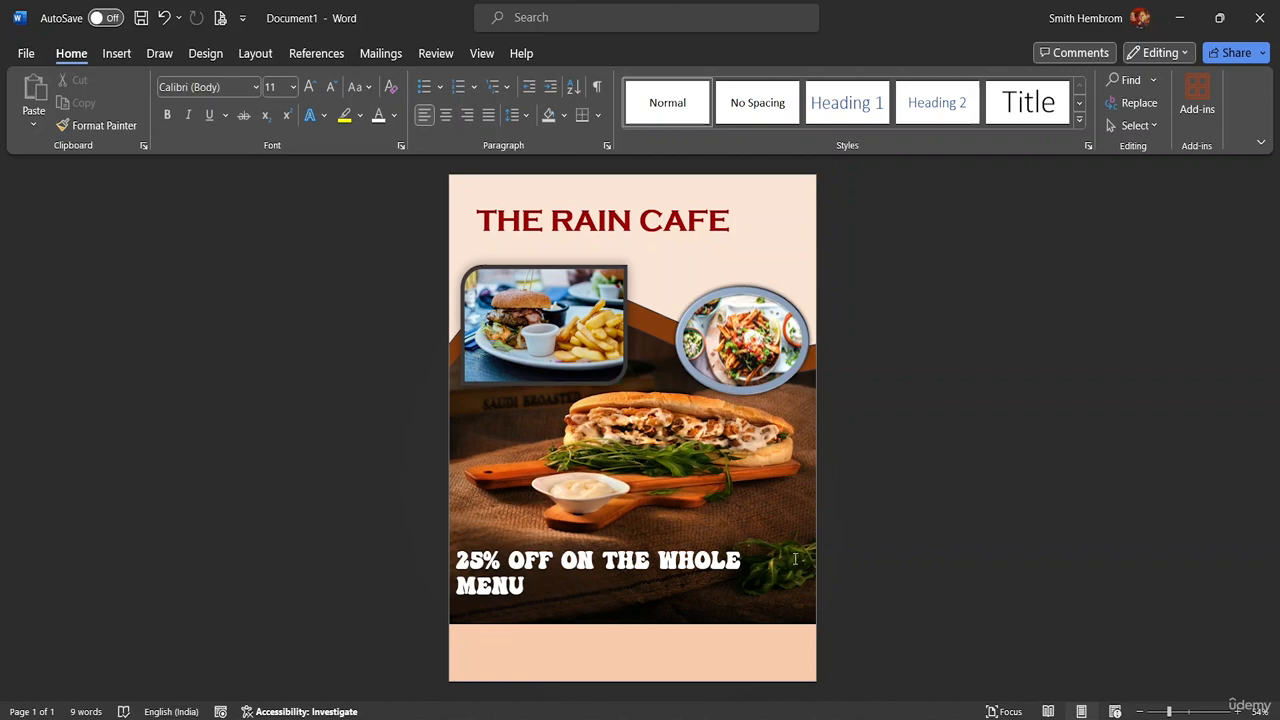
{"action": "left_click", "coordinate": [586, 606]}
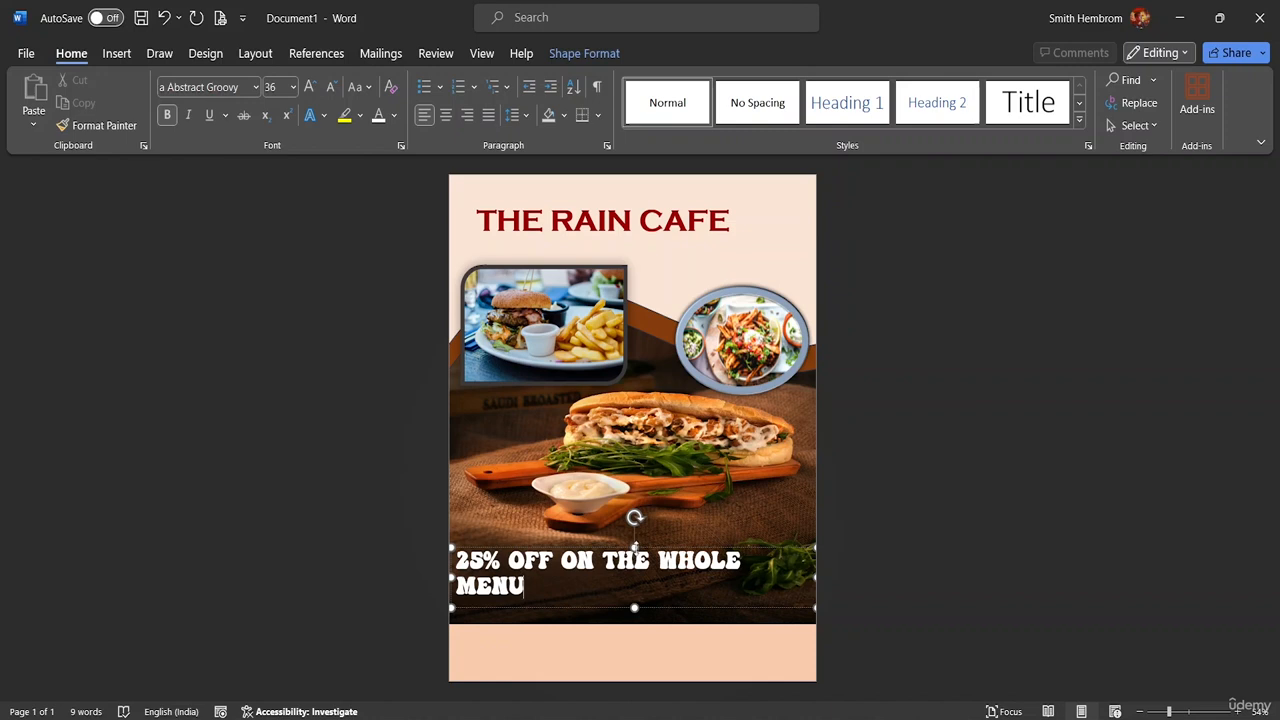
{"action": "mouse_move", "coordinate": [638, 541]}
{"action": "left_mouse_down"}
{"action": "mouse_move", "coordinate": [636, 529]}
{"action": "mouse_move", "coordinate": [637, 546]}
{"action": "left_mouse_up"}
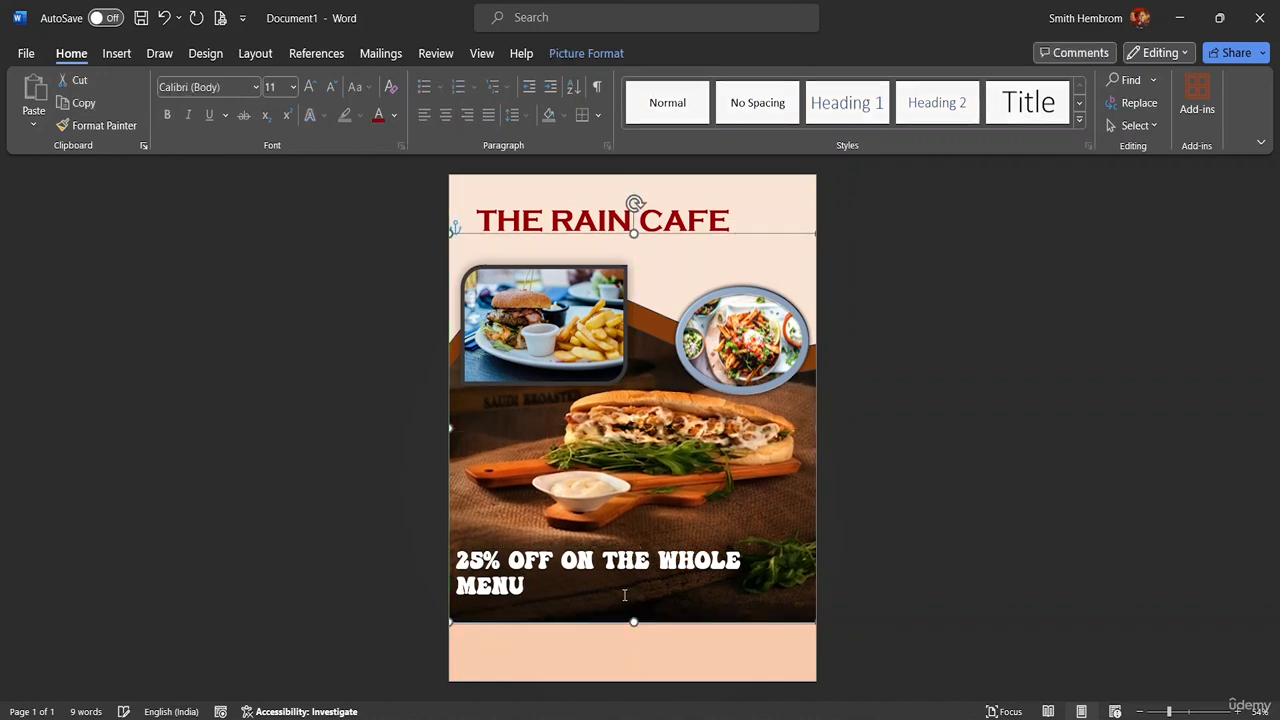
{"action": "left_click", "coordinate": [578, 570]}
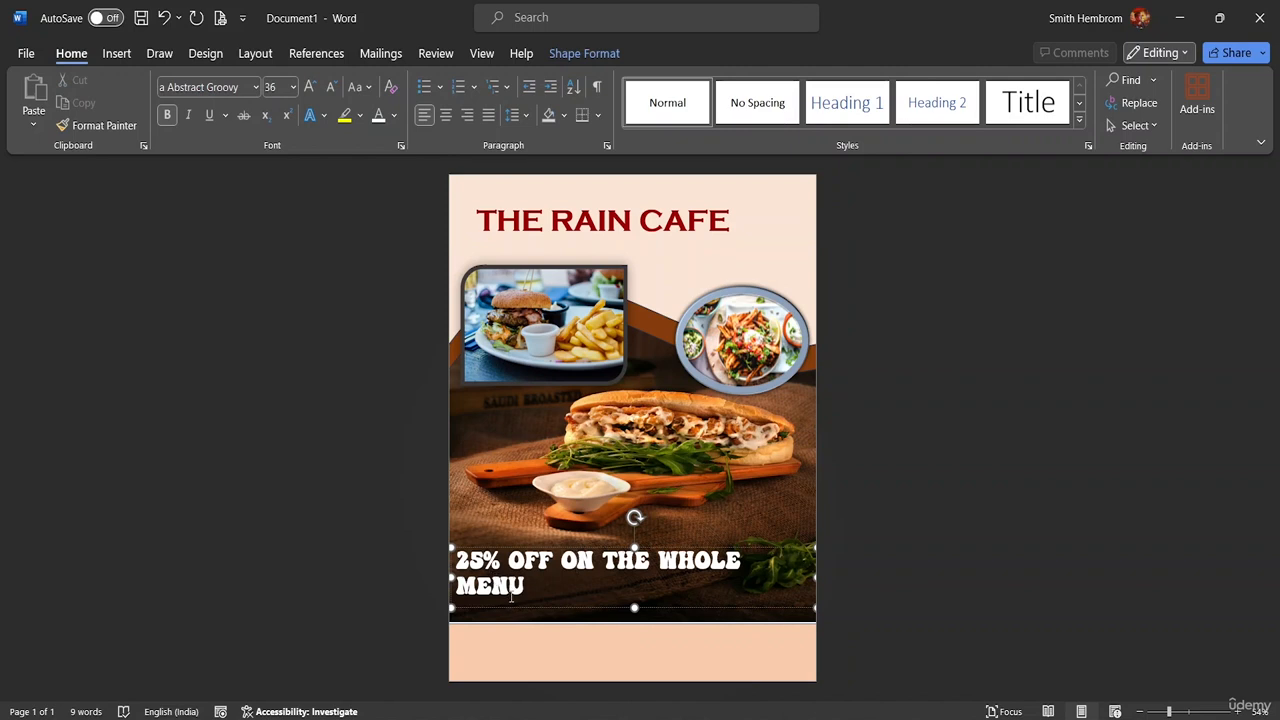
{"action": "left_click_drag", "start_coordinate": [515, 606], "coordinate": [524, 588]}
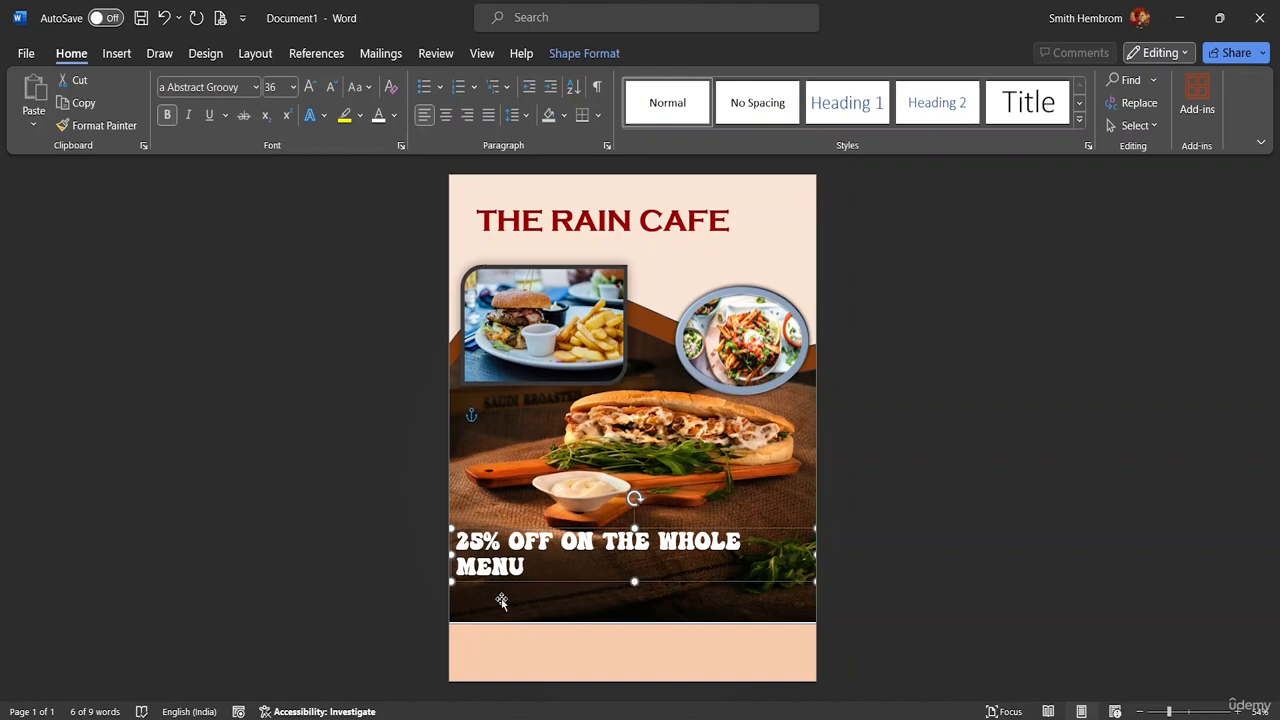
Nudge the offer text box slightly to the left
{"action": "left_click", "coordinate": [119, 54]}
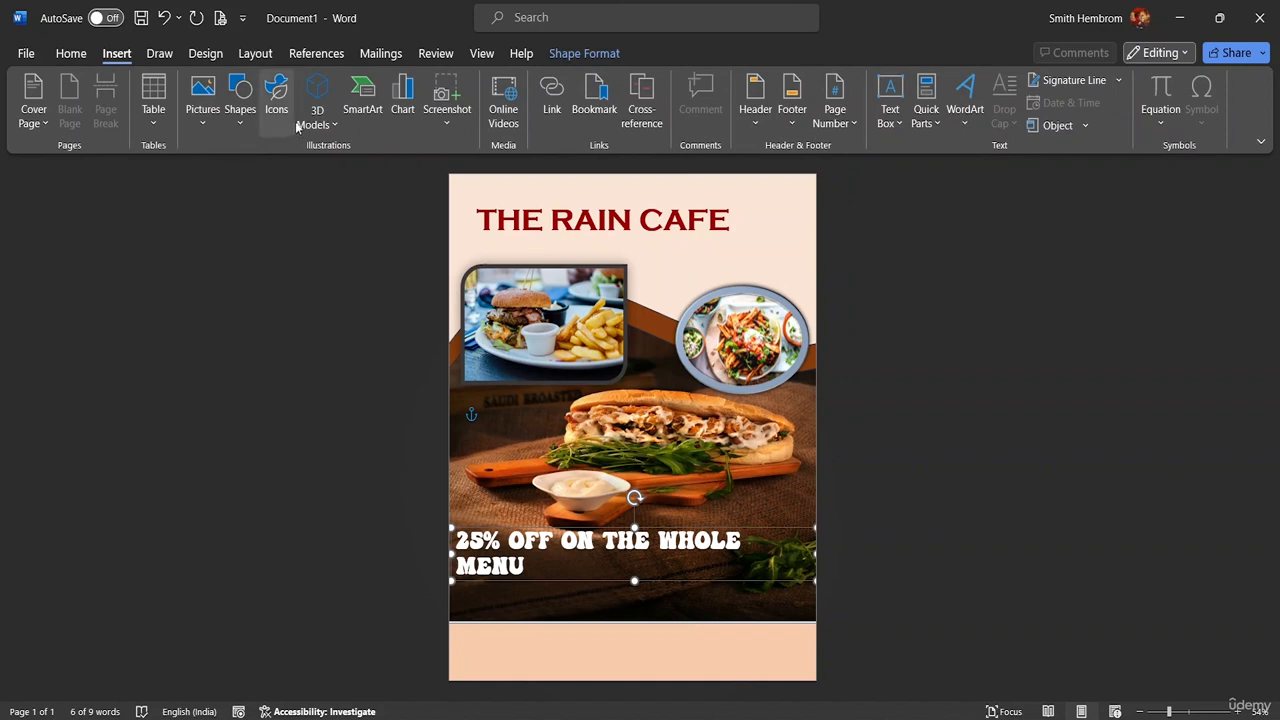
{"action": "left_click", "coordinate": [893, 110]}
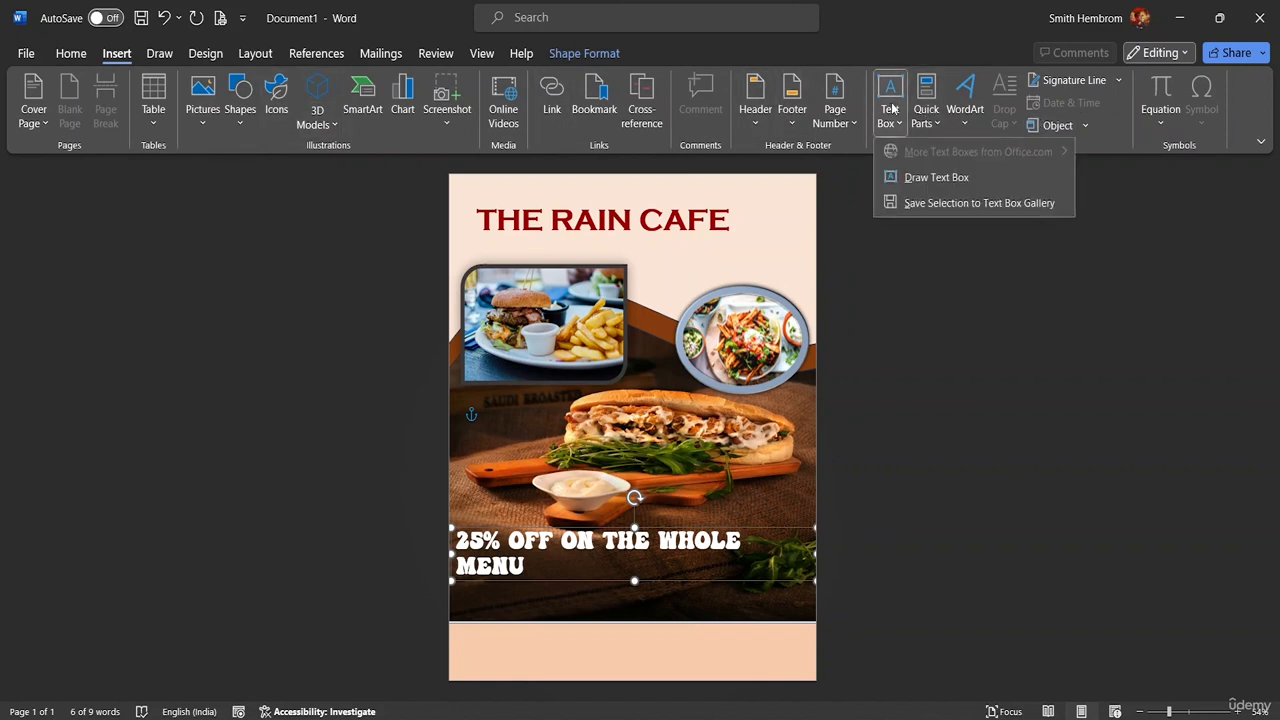
{"action": "left_click", "coordinate": [918, 177]}
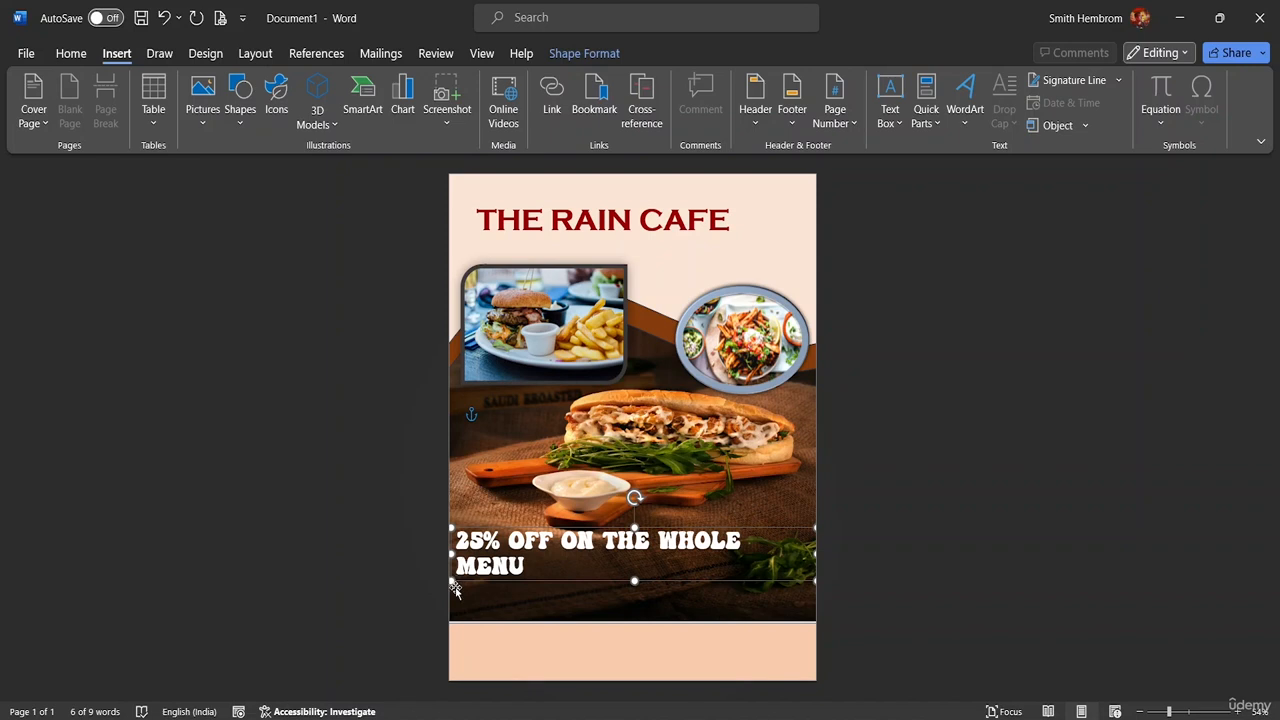
{"action": "mouse_move", "coordinate": [452, 590]}
{"action": "left_mouse_down"}
{"action": "mouse_move", "coordinate": [463, 608]}
{"action": "mouse_move", "coordinate": [443, 563]}
{"action": "mouse_move", "coordinate": [447, 577]}
{"action": "left_mouse_up"}
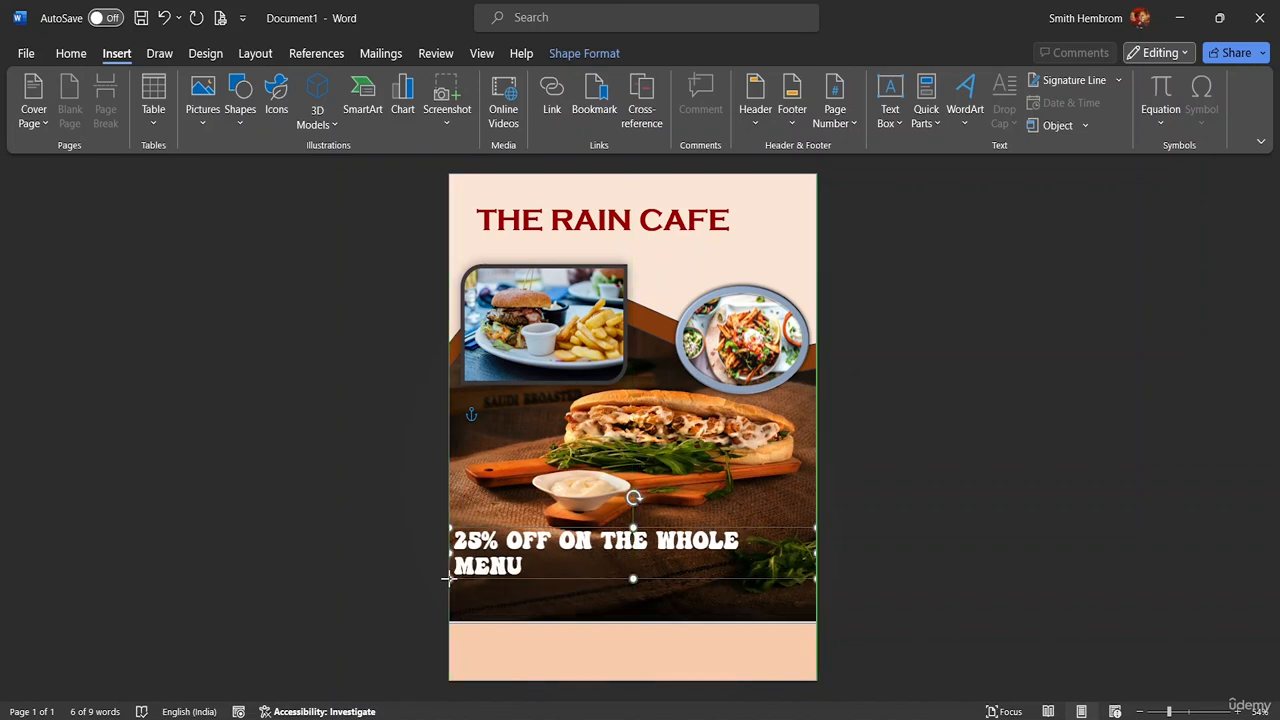
Draw a 2.11 × 21.53 cm text box below the offer headline and start typing a note
{"action": "left_click", "coordinate": [896, 113]}
{"action": "left_click", "coordinate": [910, 178]}
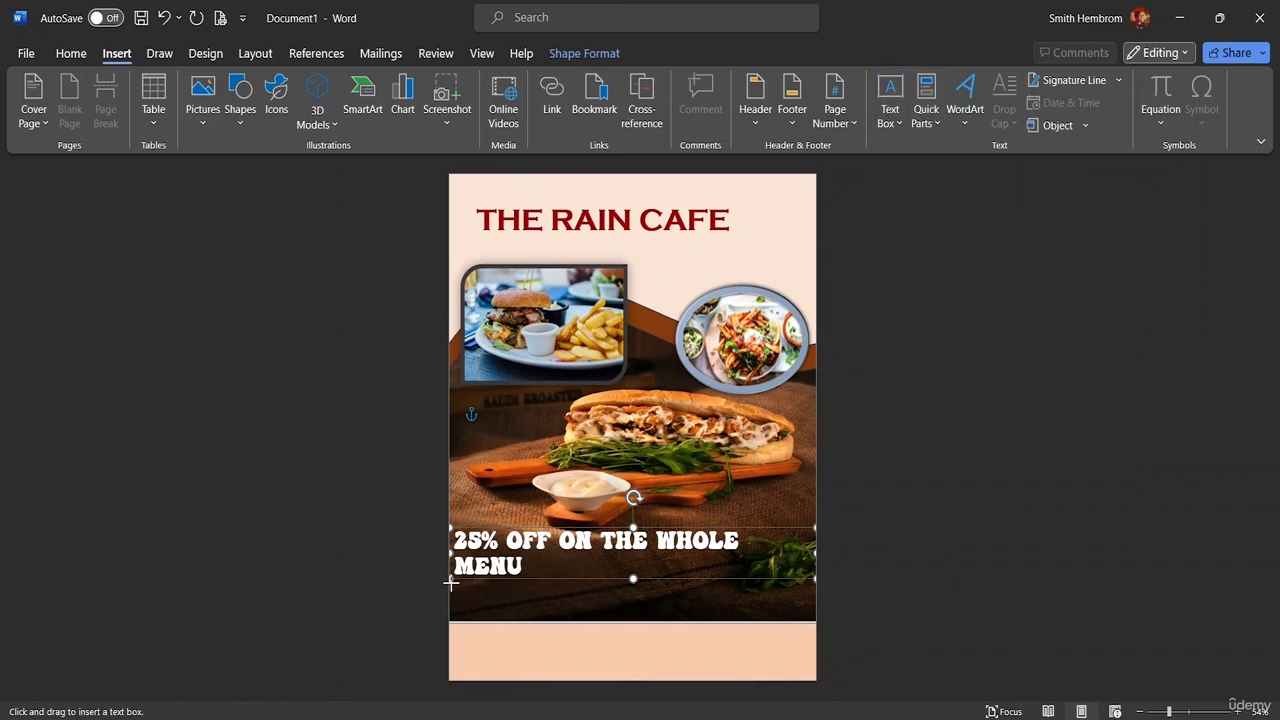
{"action": "left_click_drag", "start_coordinate": [450, 585], "coordinate": [814, 621]}
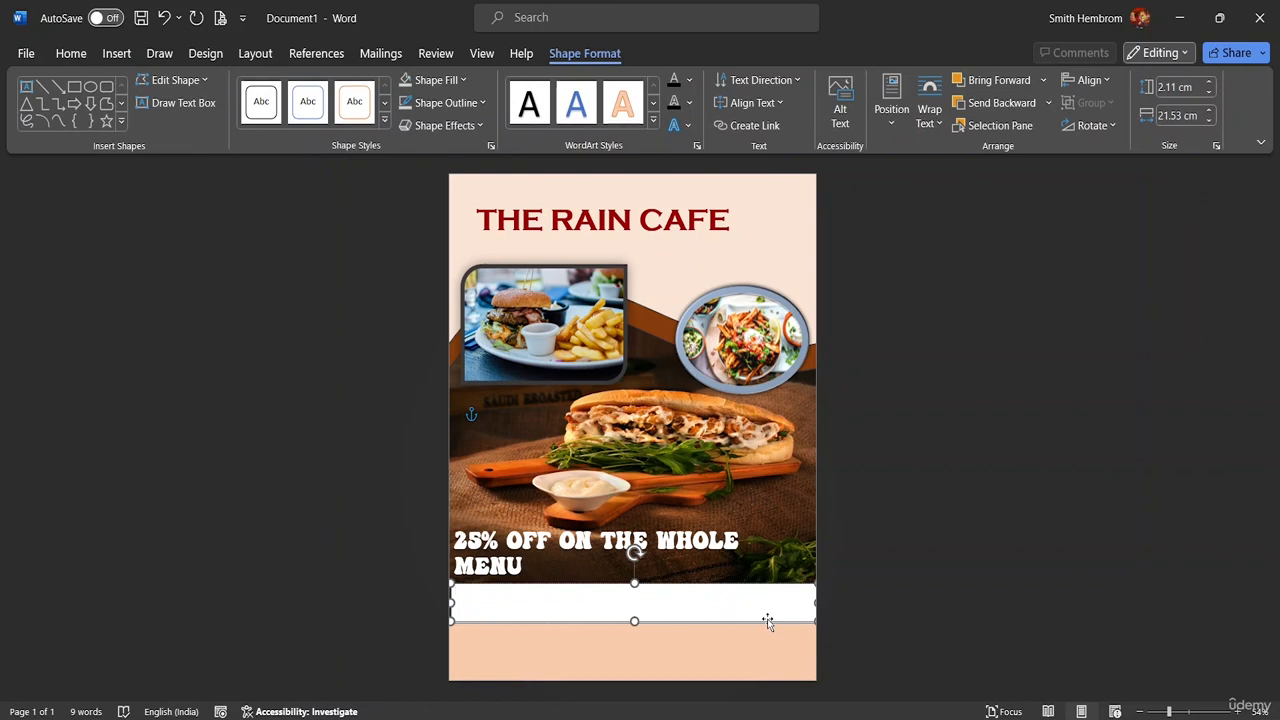
{"action": "type", "text": "*"}
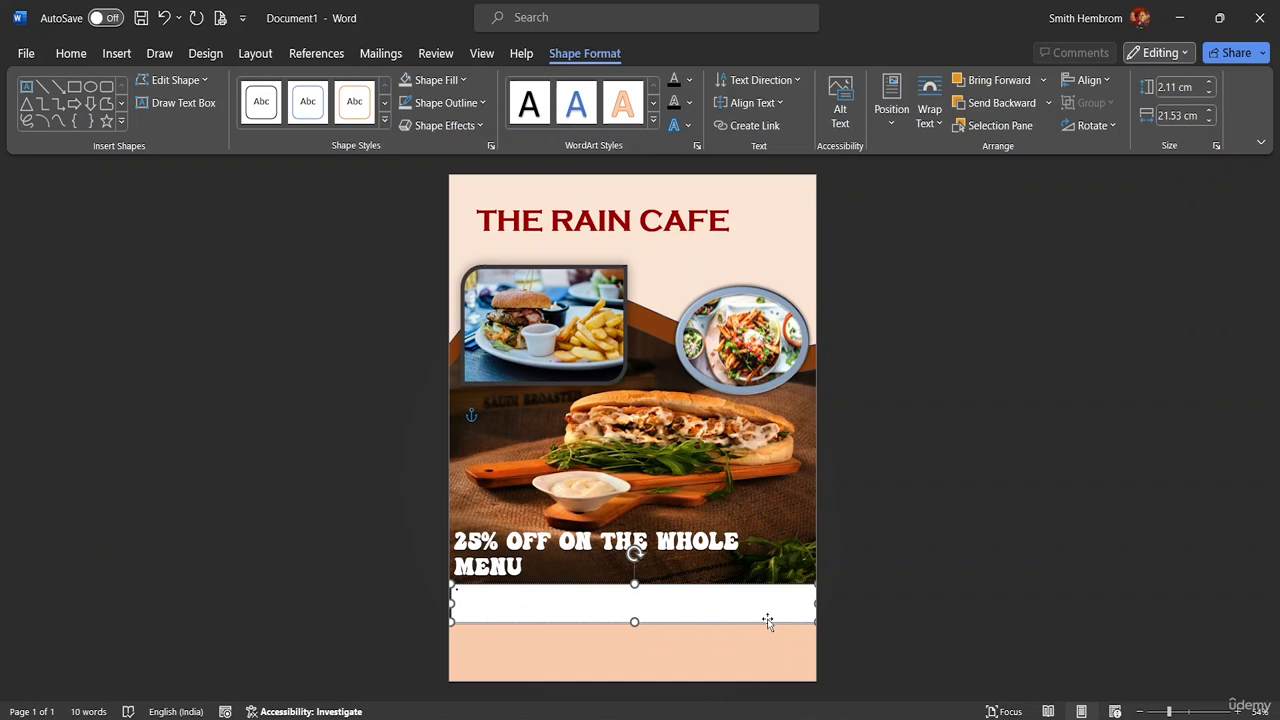
{"action": "type", "text": "o"}
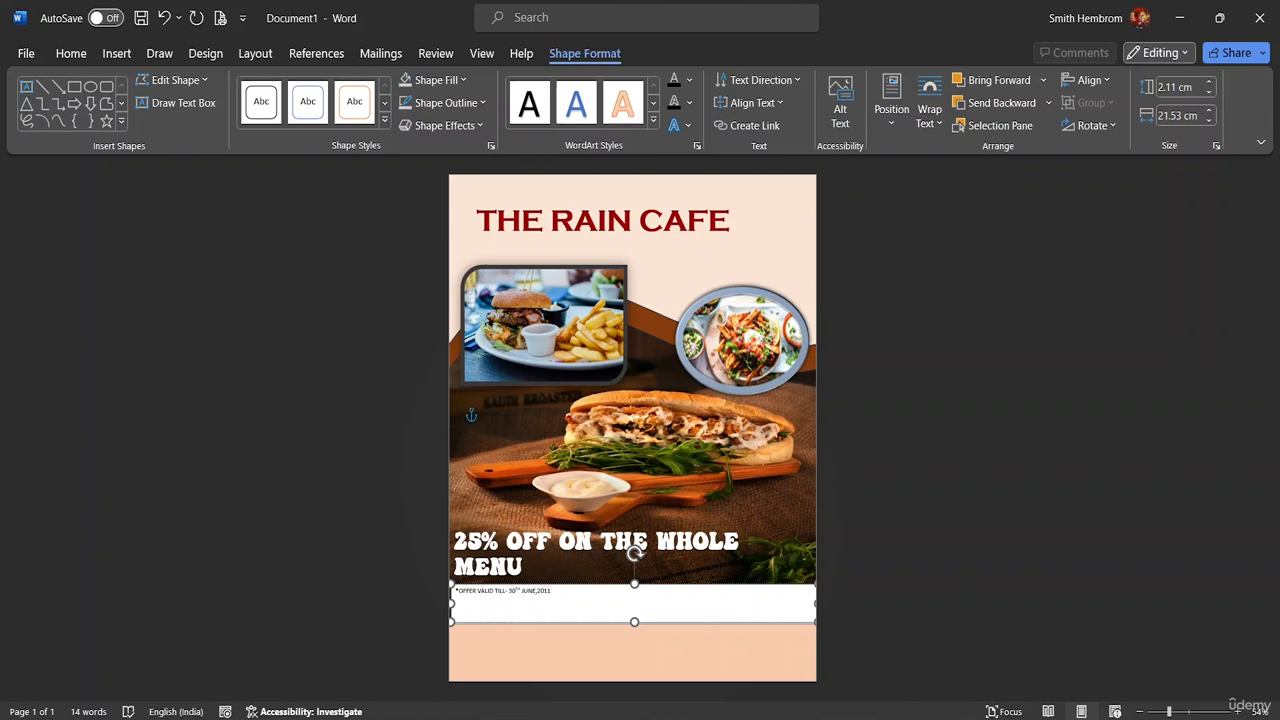
Make the offer-validity line under the 25% OFF banner 18 pt with yellow highlighting
{"action": "left_click_drag", "start_coordinate": [560, 591], "coordinate": [455, 591]}
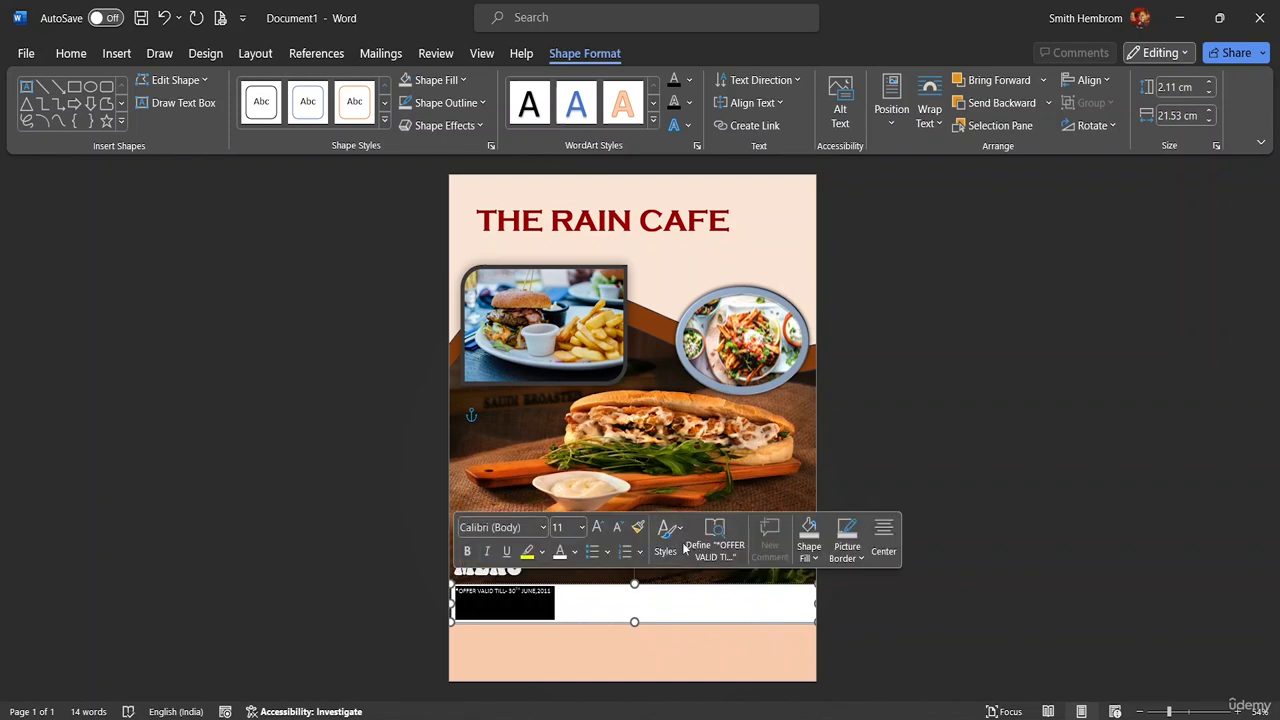
{"action": "left_click", "coordinate": [579, 528]}
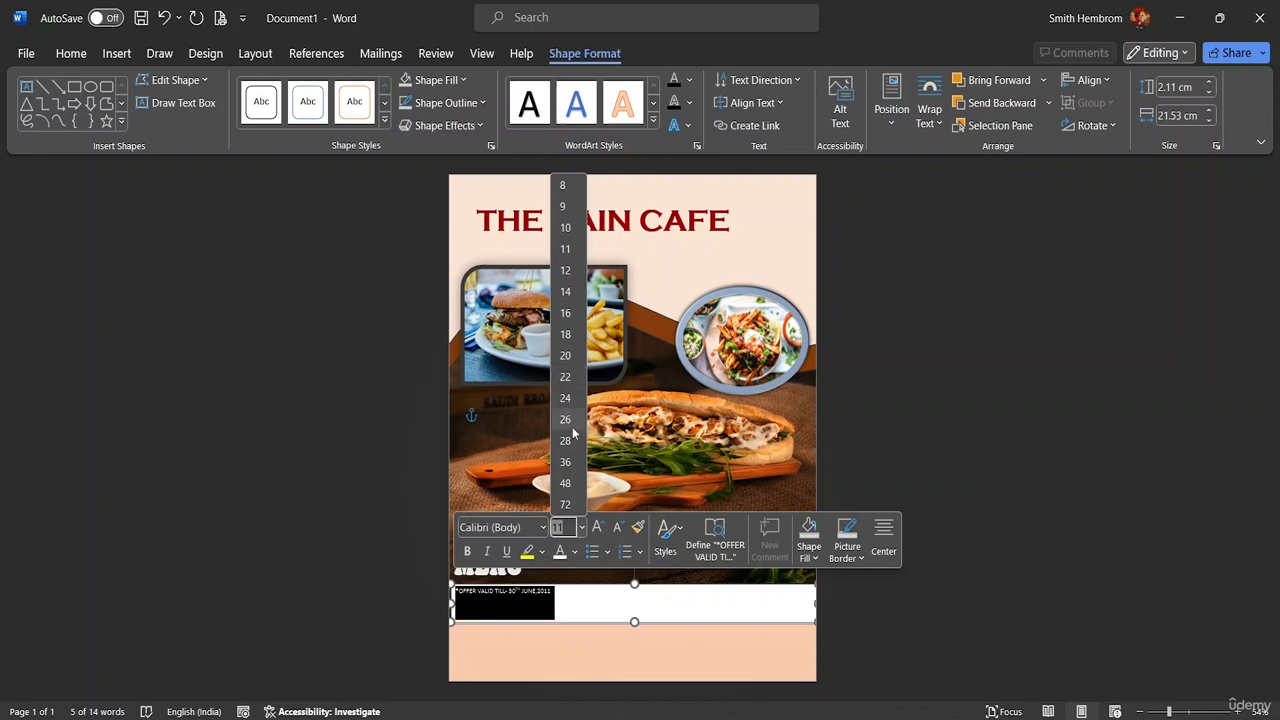
{"action": "left_click", "coordinate": [563, 336]}
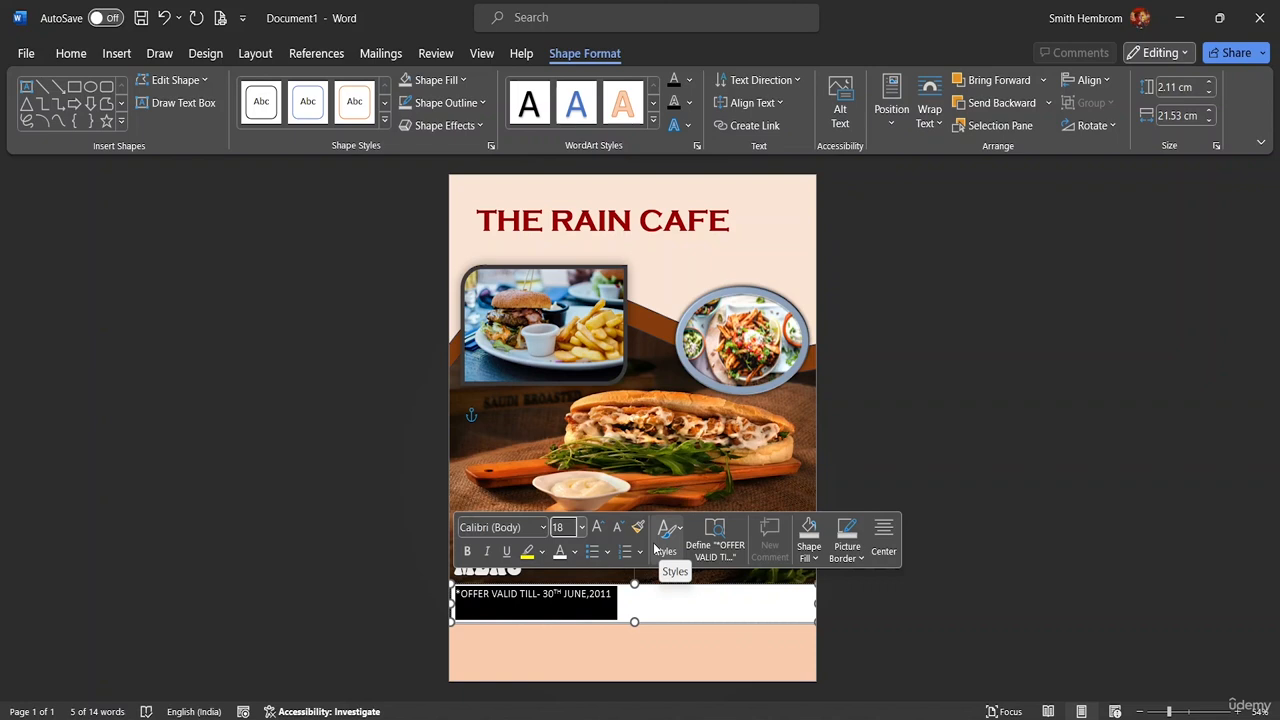
{"action": "left_click", "coordinate": [542, 552]}
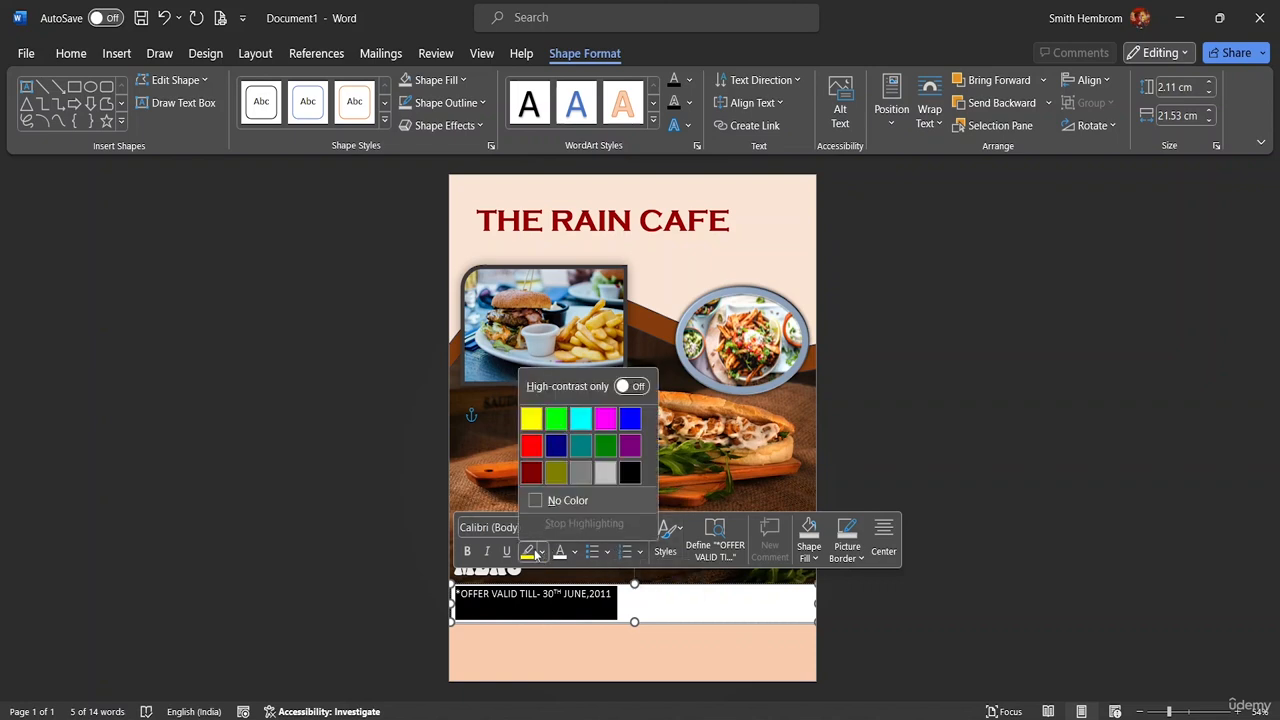
{"action": "left_click", "coordinate": [532, 420]}
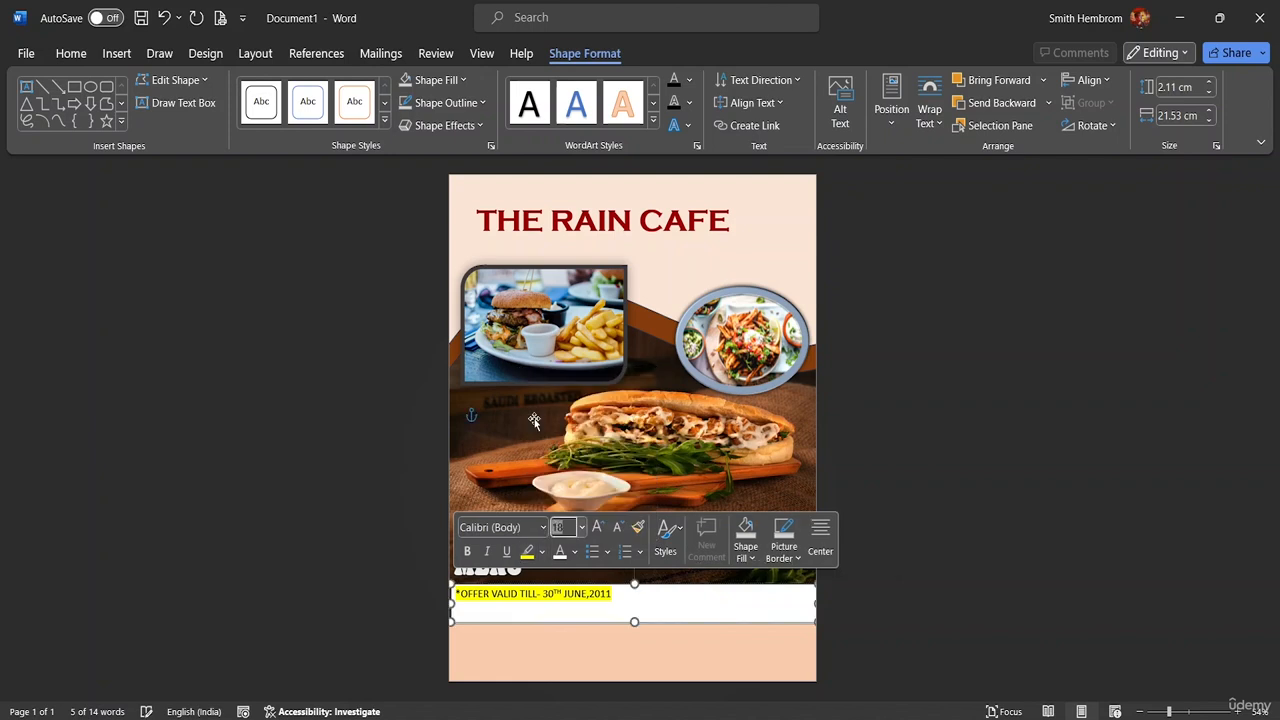
{"action": "double_click", "coordinate": [583, 54]}
{"action": "left_click", "coordinate": [583, 53]}
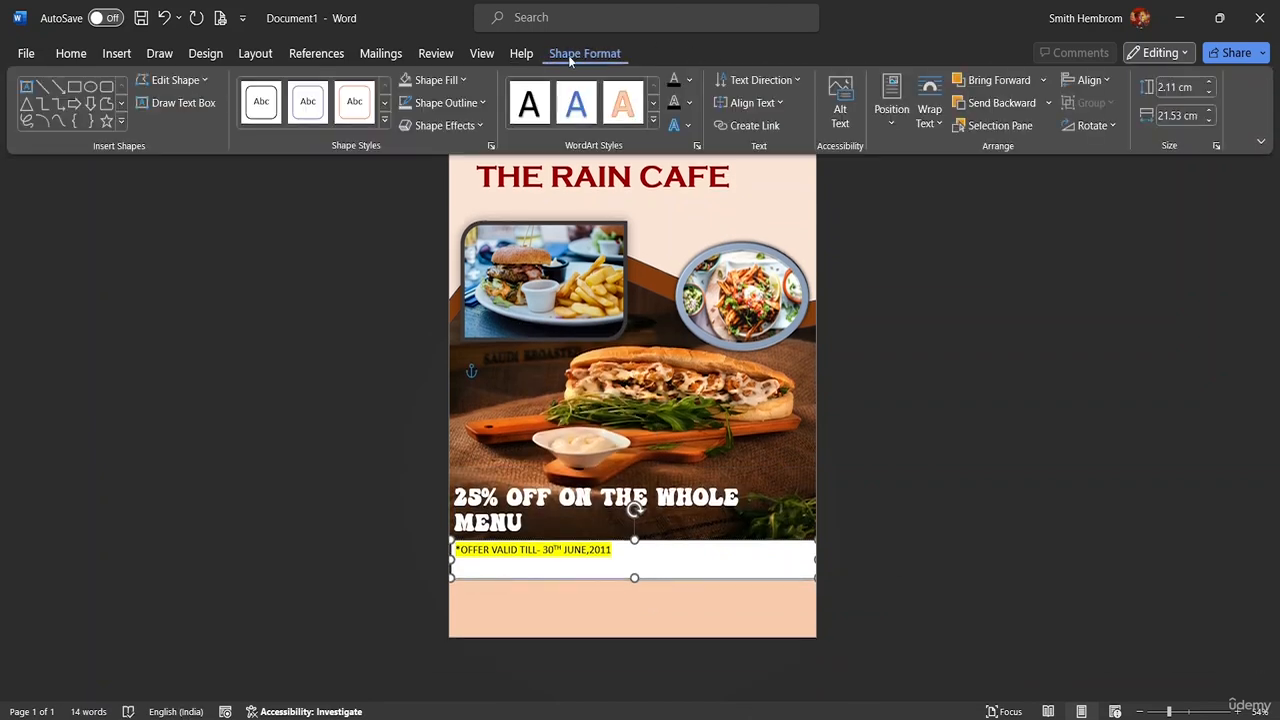
Give the offer text strip No Fill and No Outline
{"action": "left_click", "coordinate": [438, 82]}
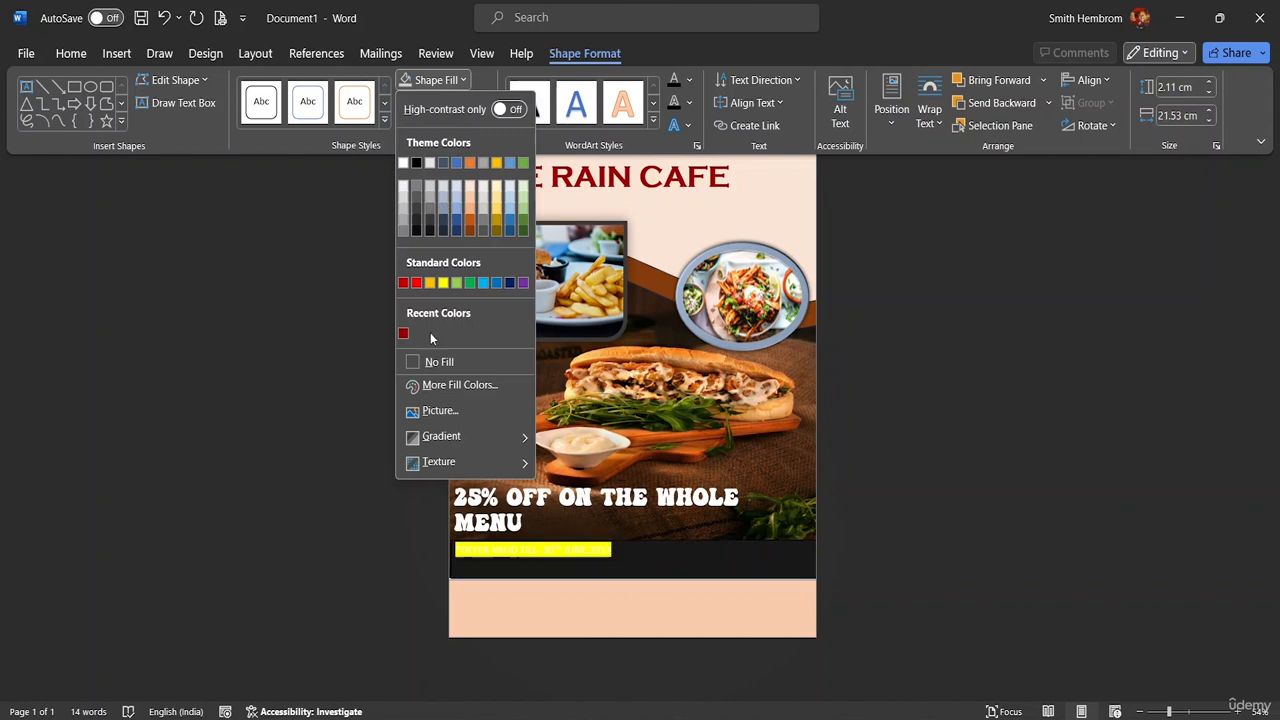
{"action": "left_click", "coordinate": [424, 362]}
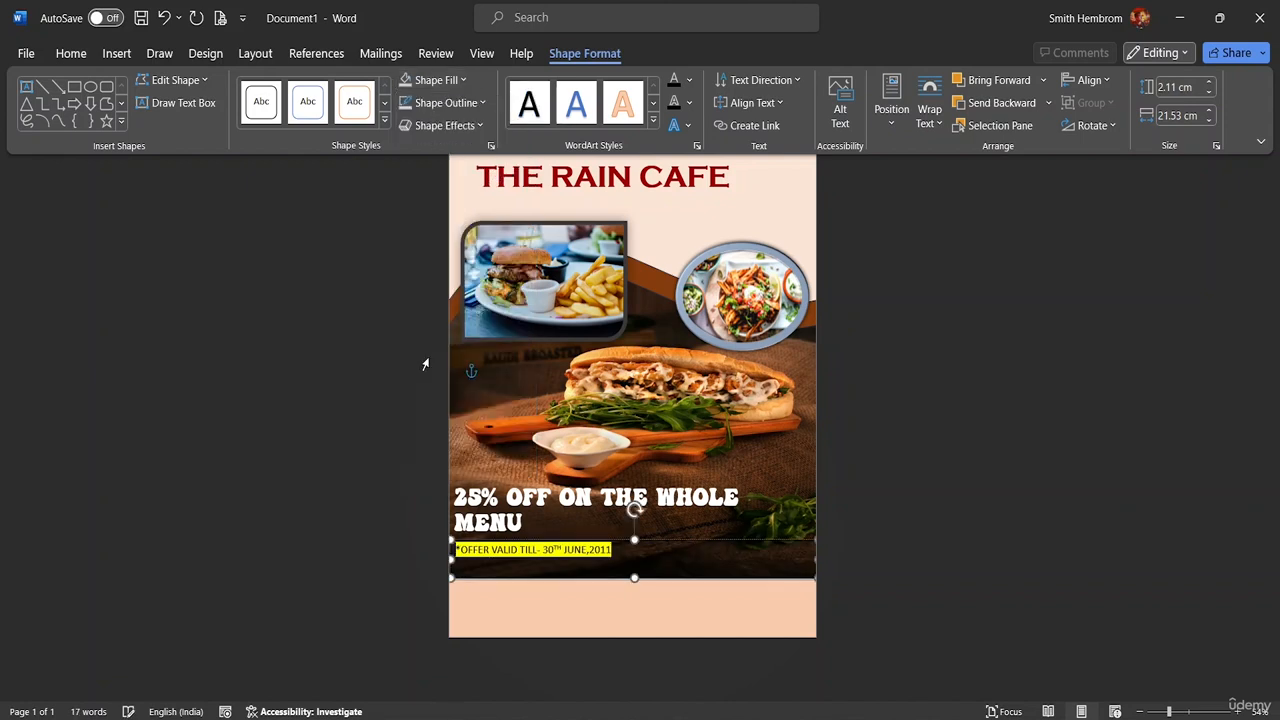
{"action": "left_click", "coordinate": [464, 103]}
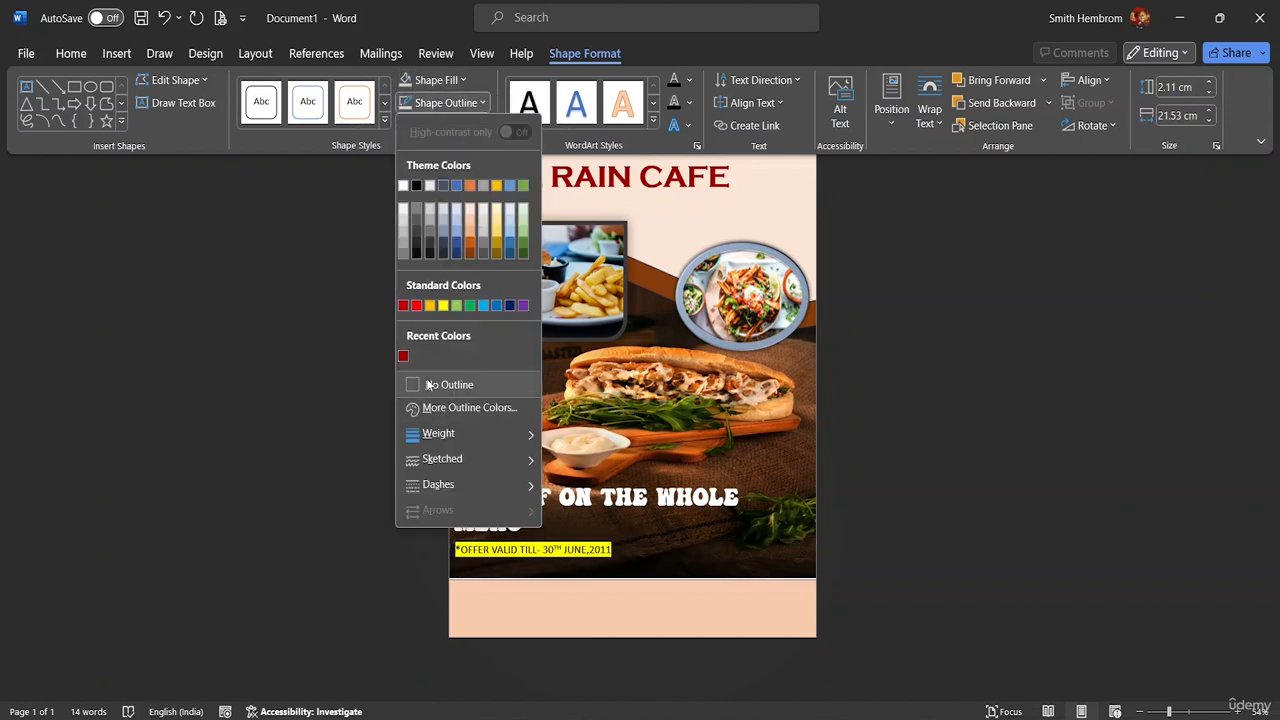
{"action": "left_click", "coordinate": [440, 384]}
Nudge the food background picture slightly into place
{"action": "left_click", "coordinate": [650, 567]}
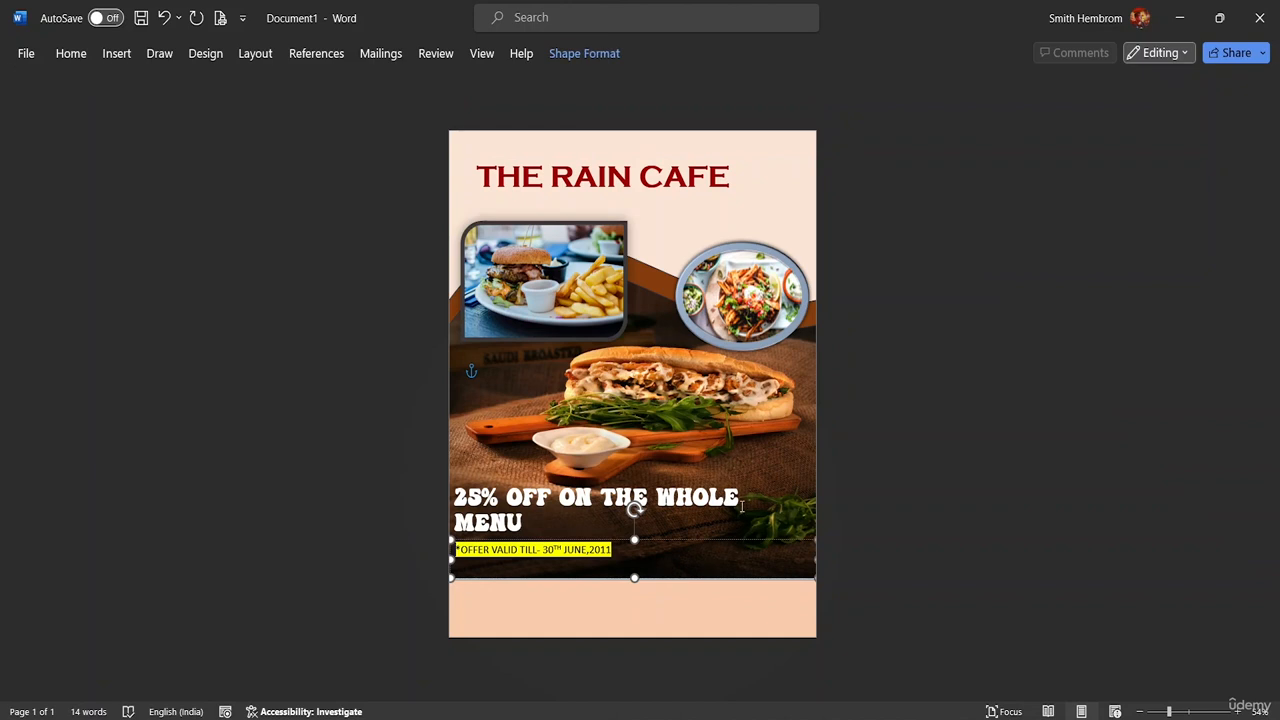
{"action": "left_click", "coordinate": [660, 377]}
{"action": "left_click_drag", "start_coordinate": [659, 380], "coordinate": [652, 378]}
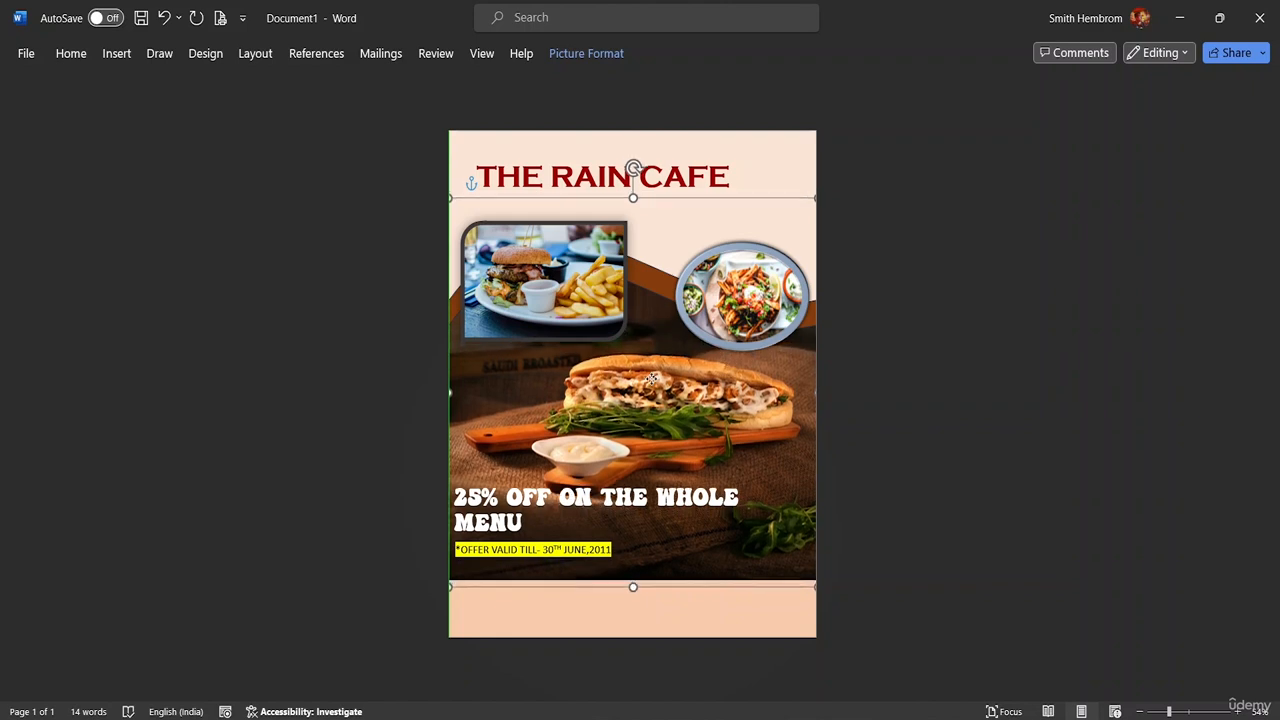
Draw a new text box and move it up beside the THE RAIN CAFE title
{"action": "left_click", "coordinate": [861, 405]}
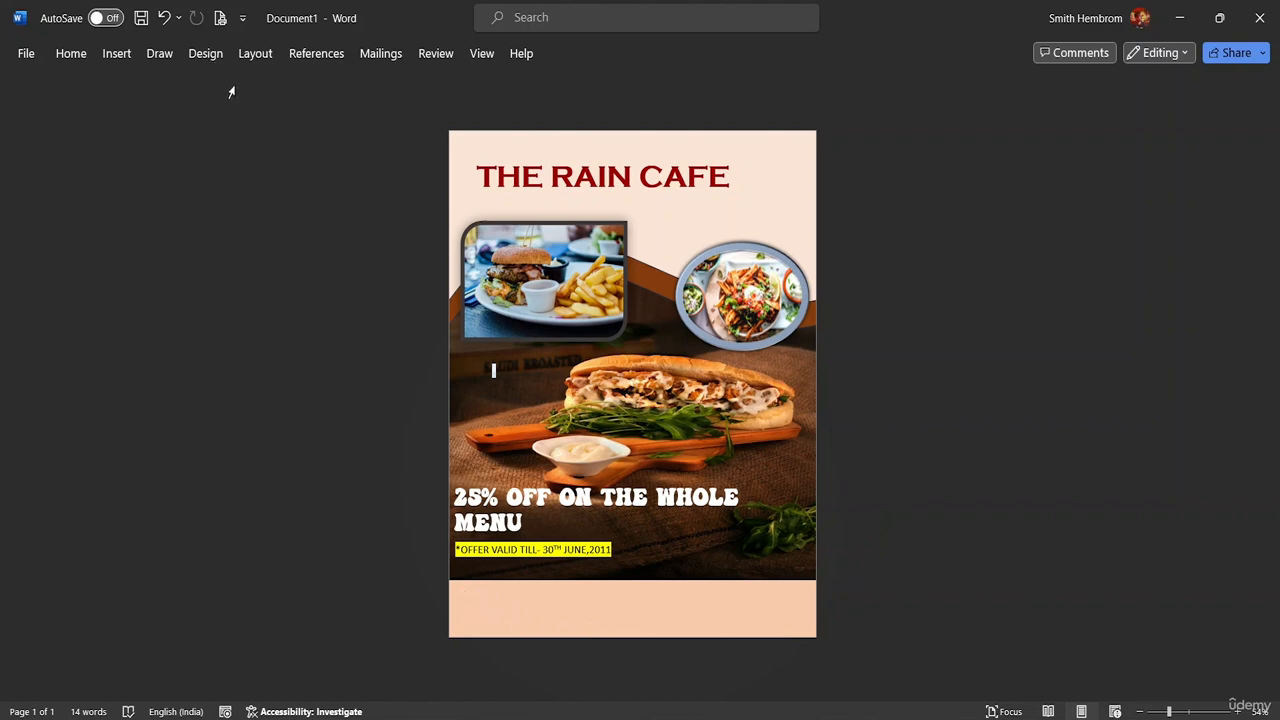
{"action": "left_click", "coordinate": [114, 55]}
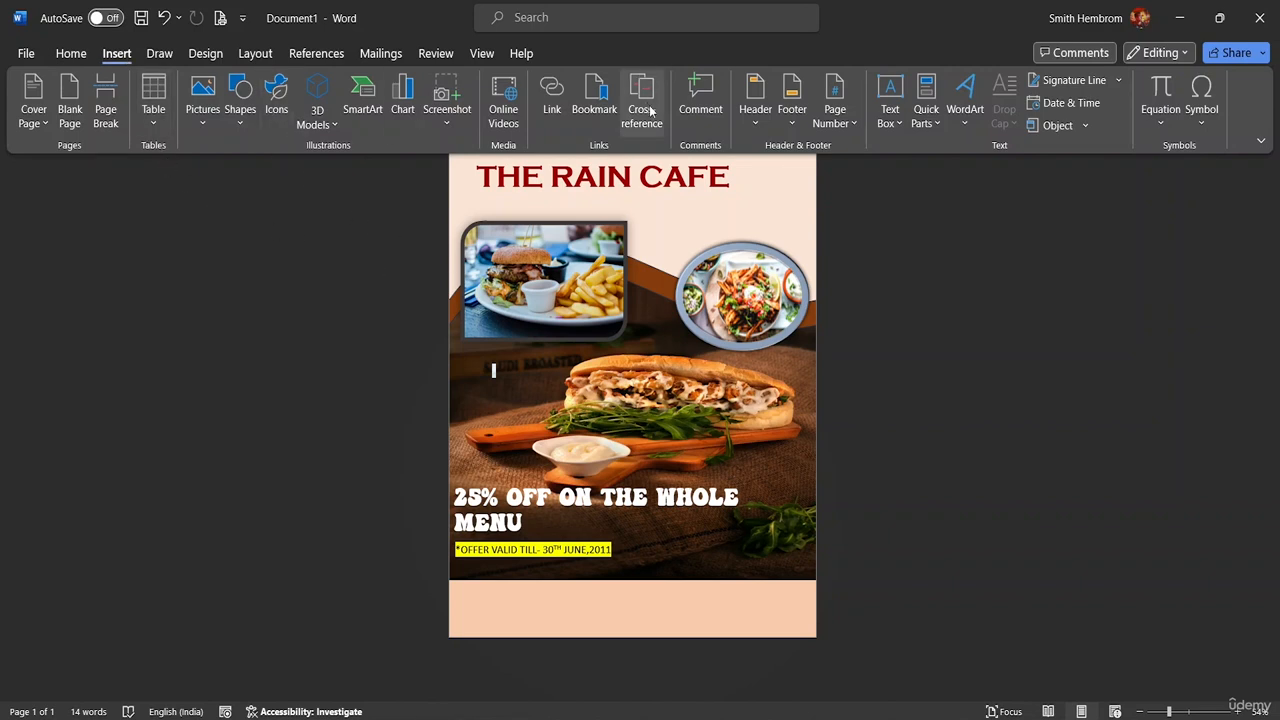
{"action": "right_click", "coordinate": [885, 127]}
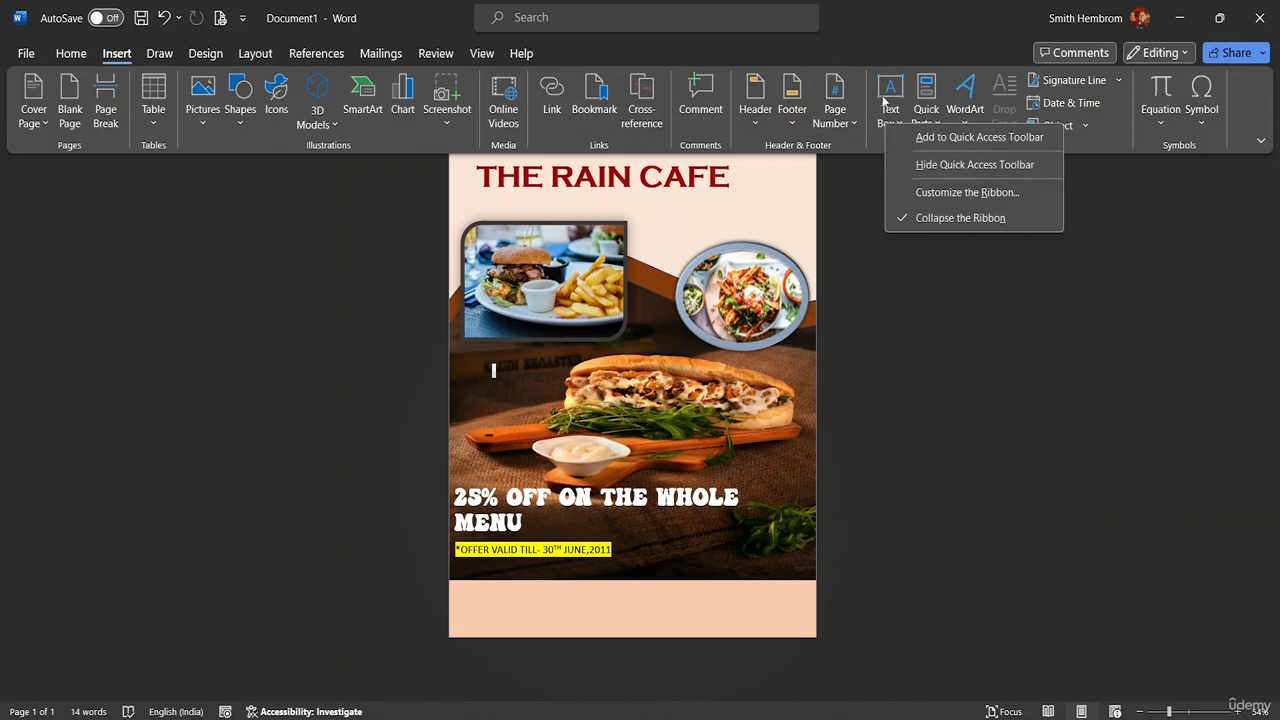
{"action": "left_click", "coordinate": [889, 120]}
{"action": "right_click", "coordinate": [899, 127]}
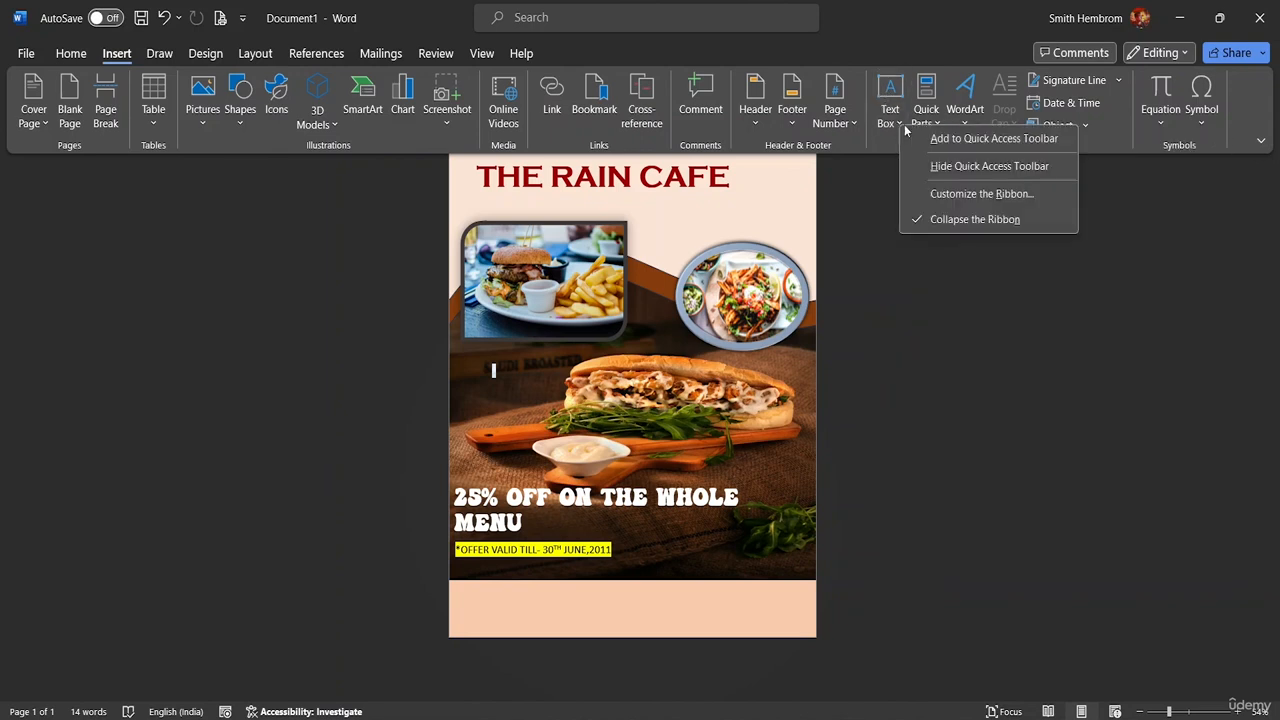
{"action": "left_click", "coordinate": [898, 128]}
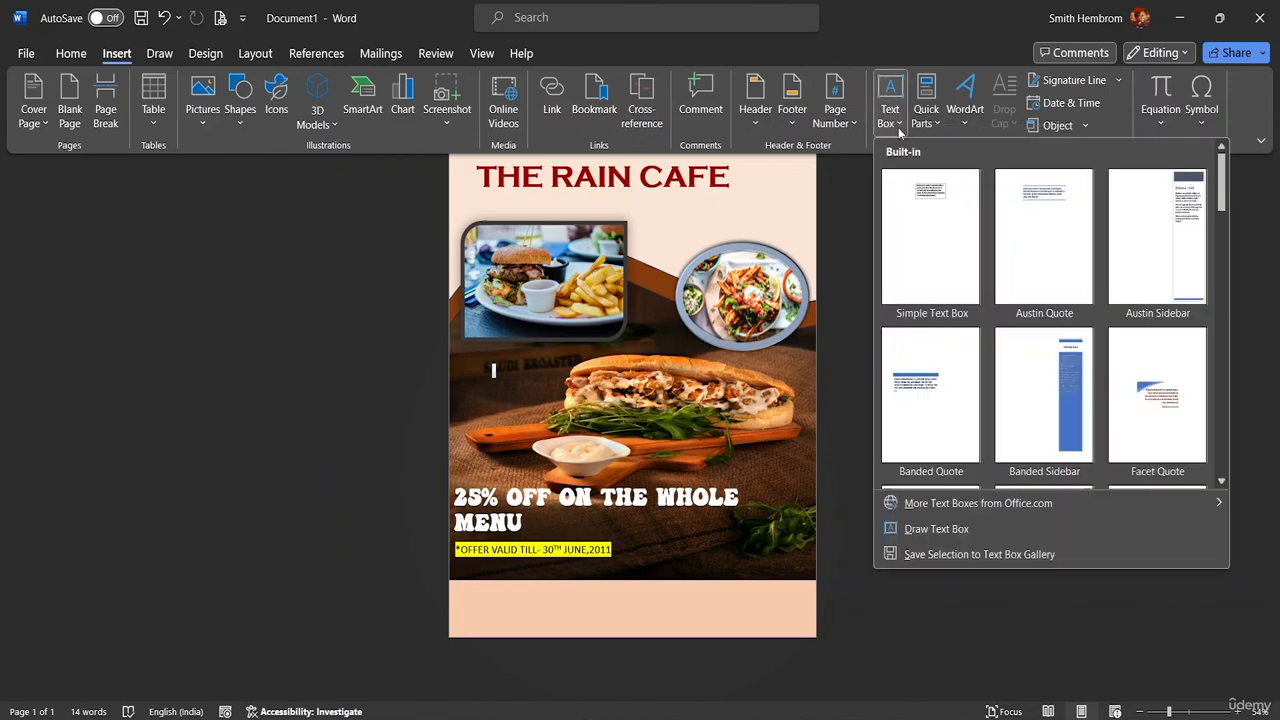
{"action": "left_click", "coordinate": [932, 528]}
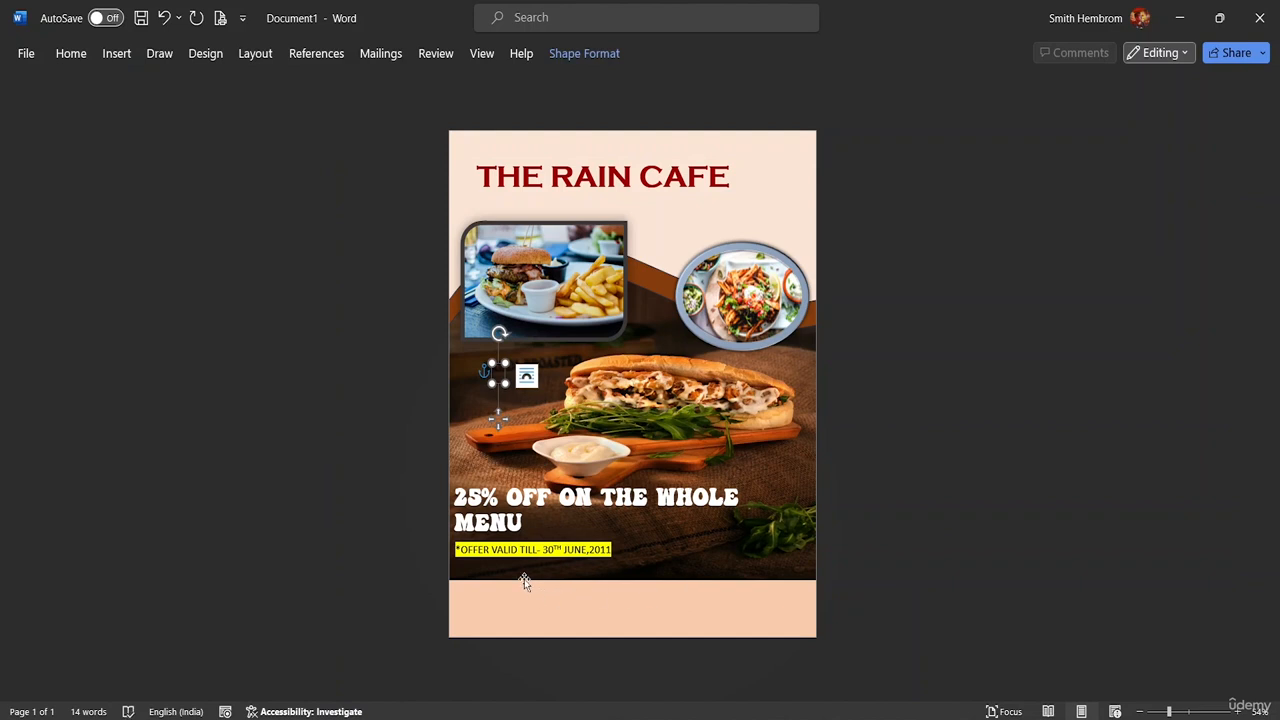
{"action": "left_click_drag", "start_coordinate": [502, 375], "coordinate": [784, 422]}
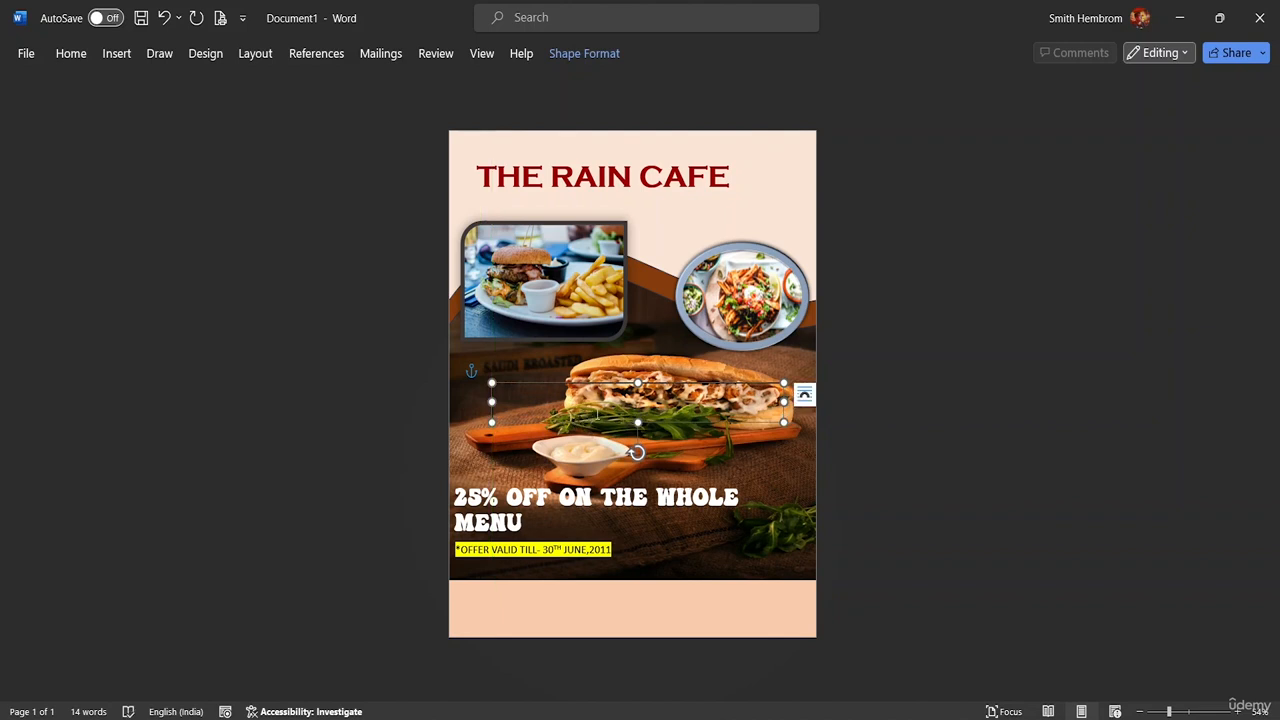
{"action": "left_click_drag", "start_coordinate": [604, 420], "coordinate": [568, 587]}
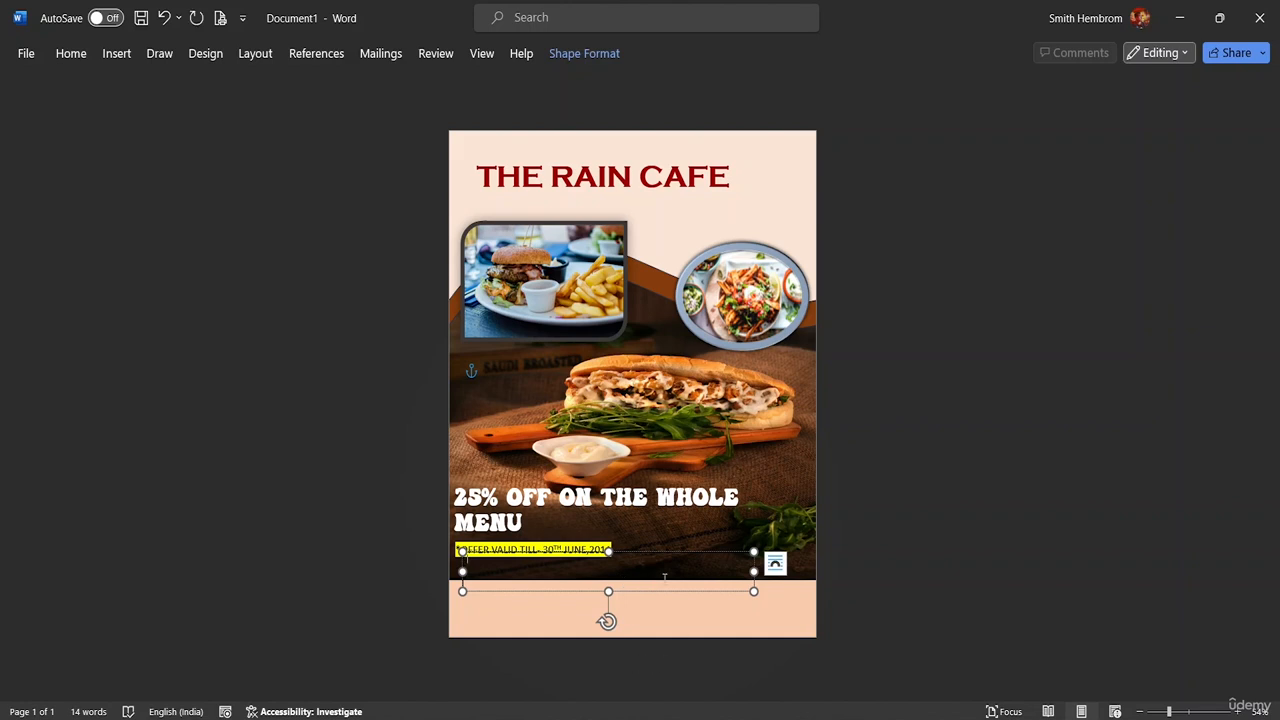
{"action": "left_click_drag", "start_coordinate": [632, 553], "coordinate": [694, 141]}
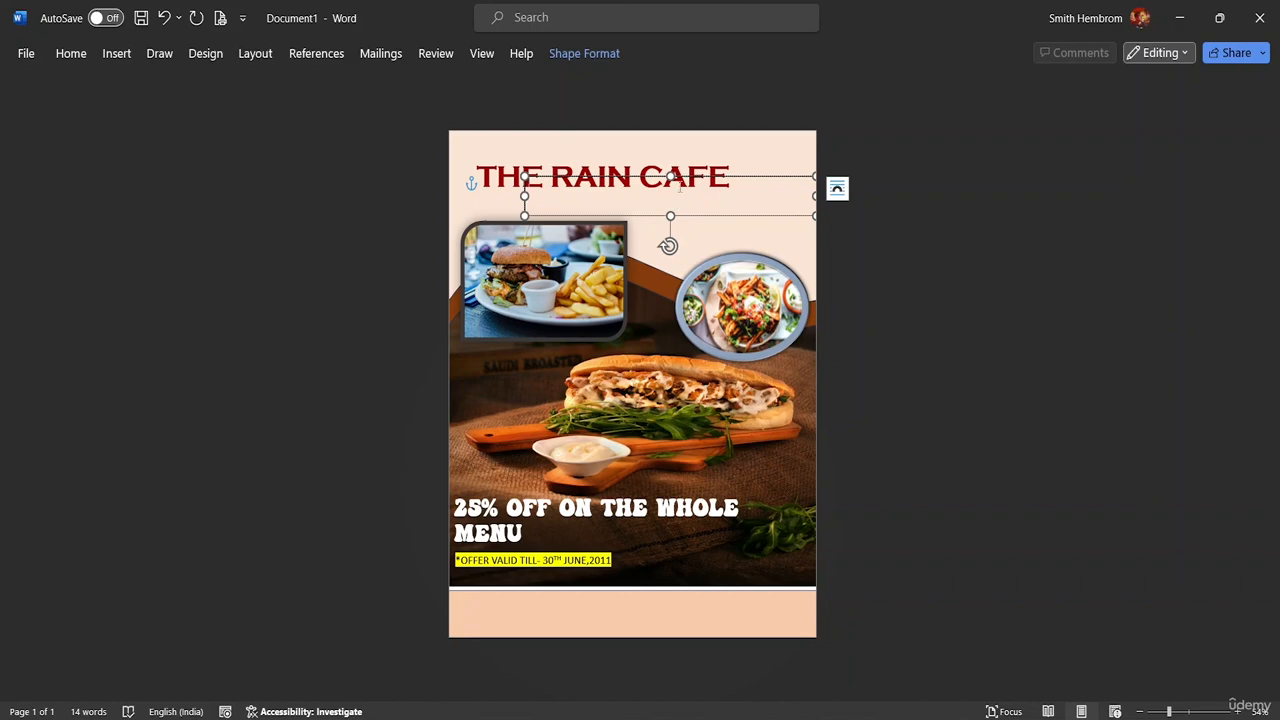
Set the new title-area text box to No Fill and No Outline
{"action": "left_click", "coordinate": [582, 58]}
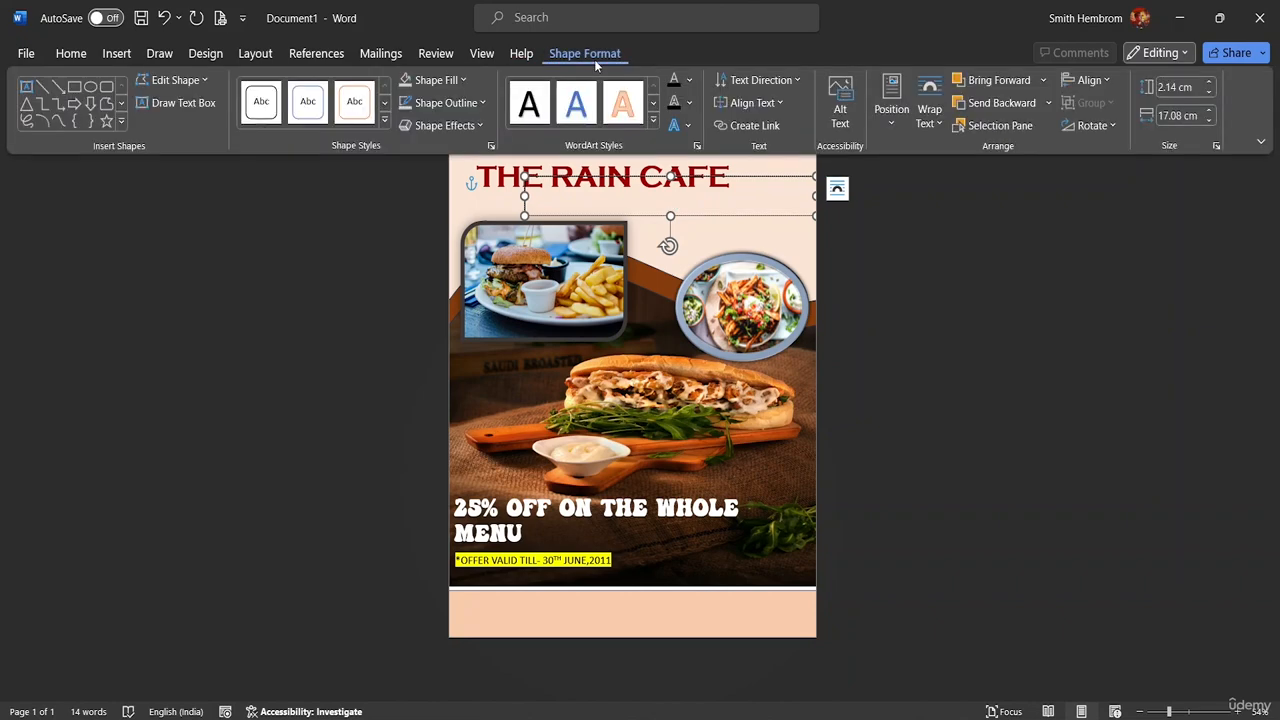
{"action": "left_click", "coordinate": [463, 80]}
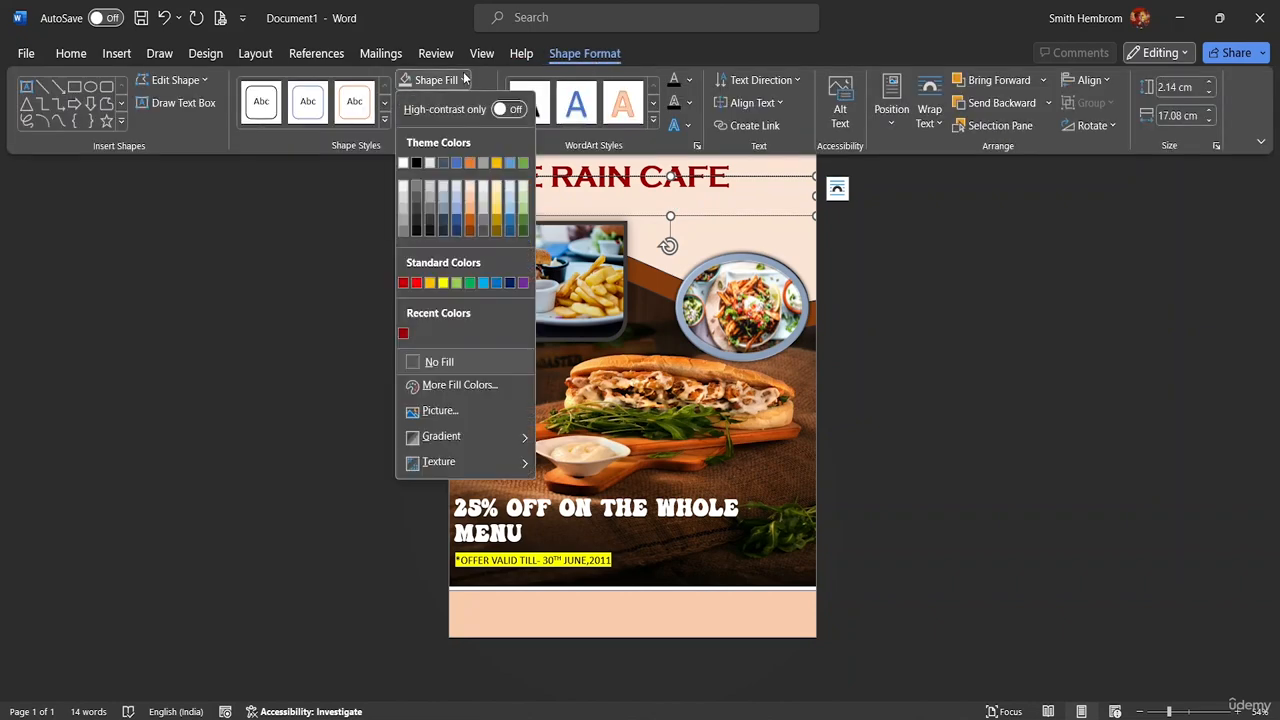
{"action": "left_click", "coordinate": [445, 360]}
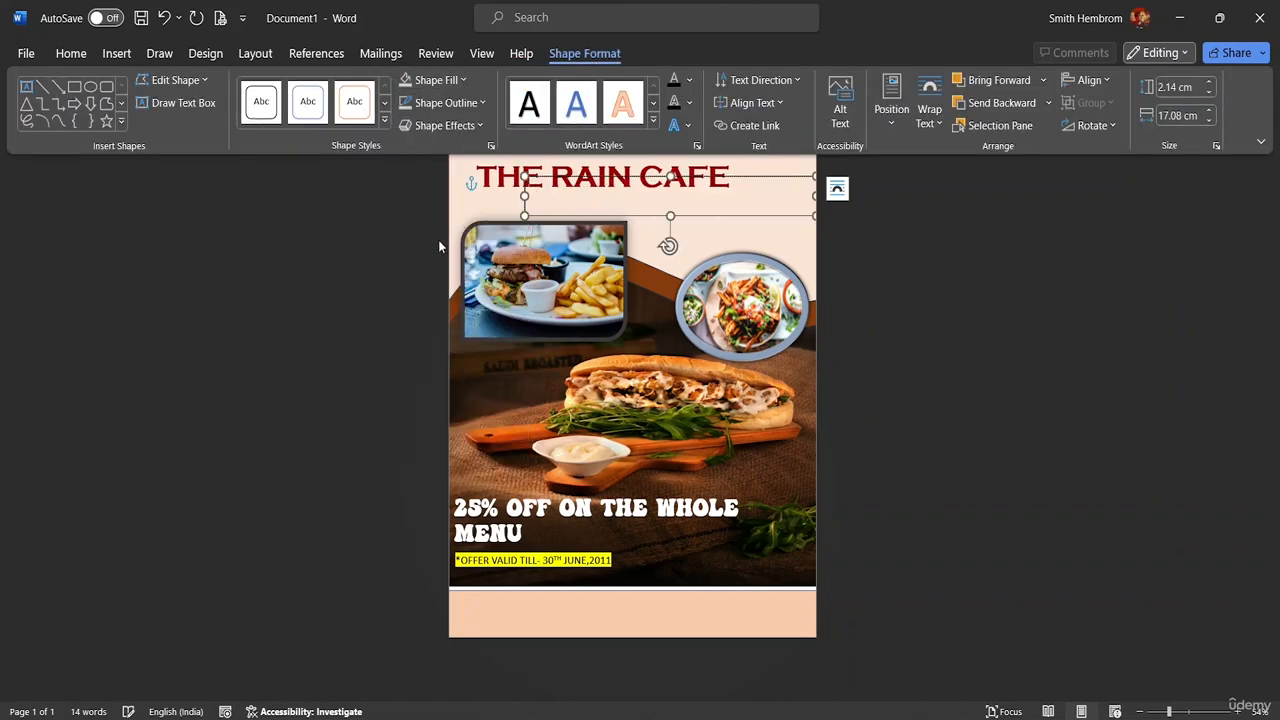
{"action": "left_click", "coordinate": [463, 100]}
{"action": "left_click", "coordinate": [443, 380]}
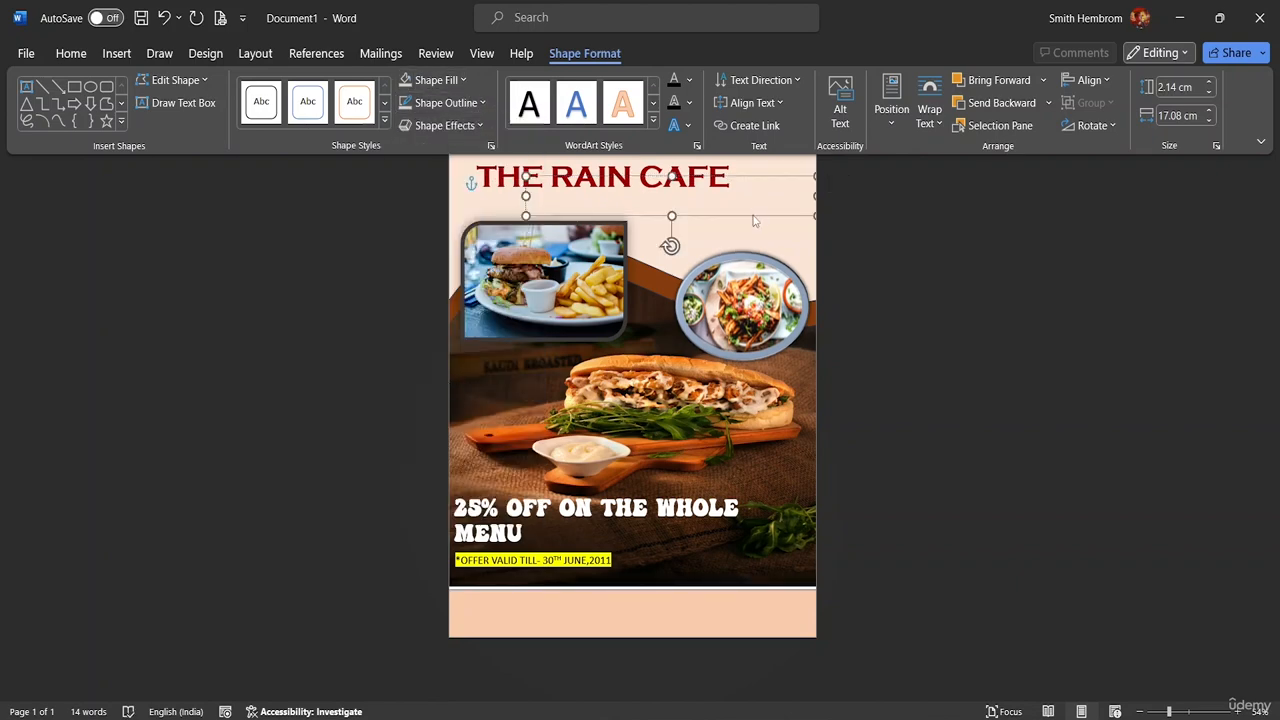
{"action": "key", "text": "ctrl+F1"}
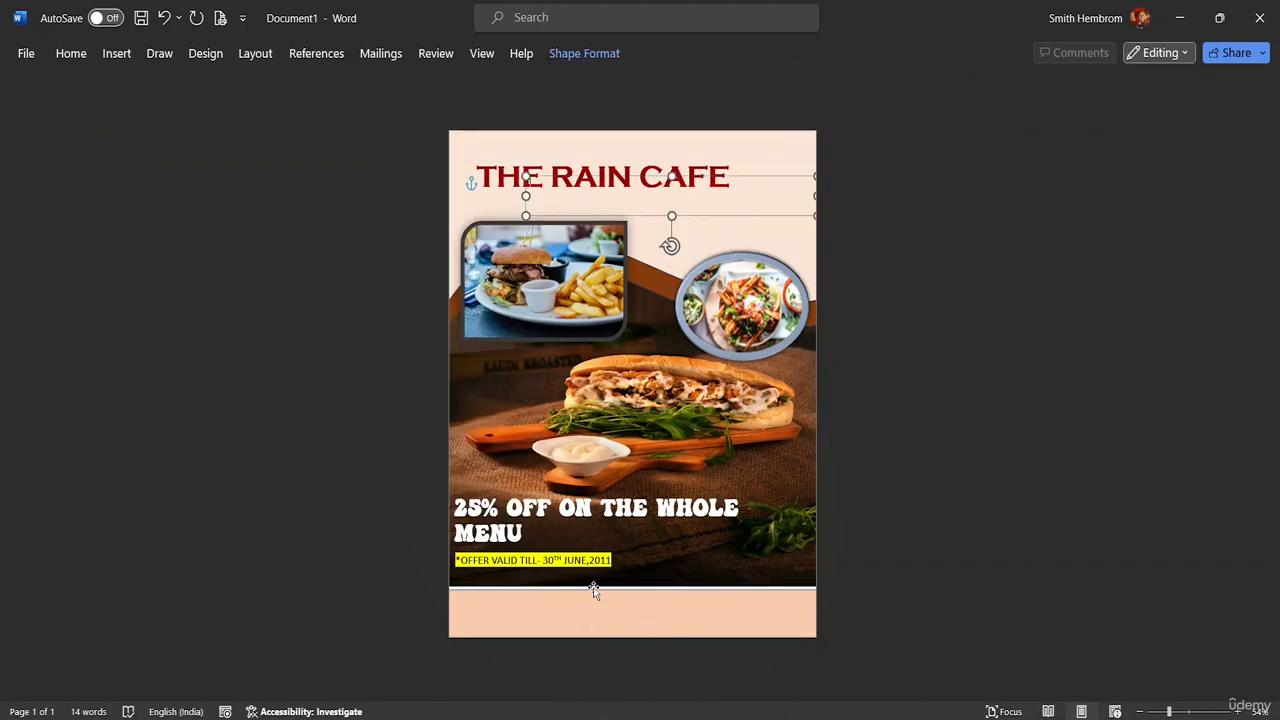
{"action": "left_click", "coordinate": [673, 534]}
Shift the food background picture slightly down
{"action": "left_click", "coordinate": [443, 380]}
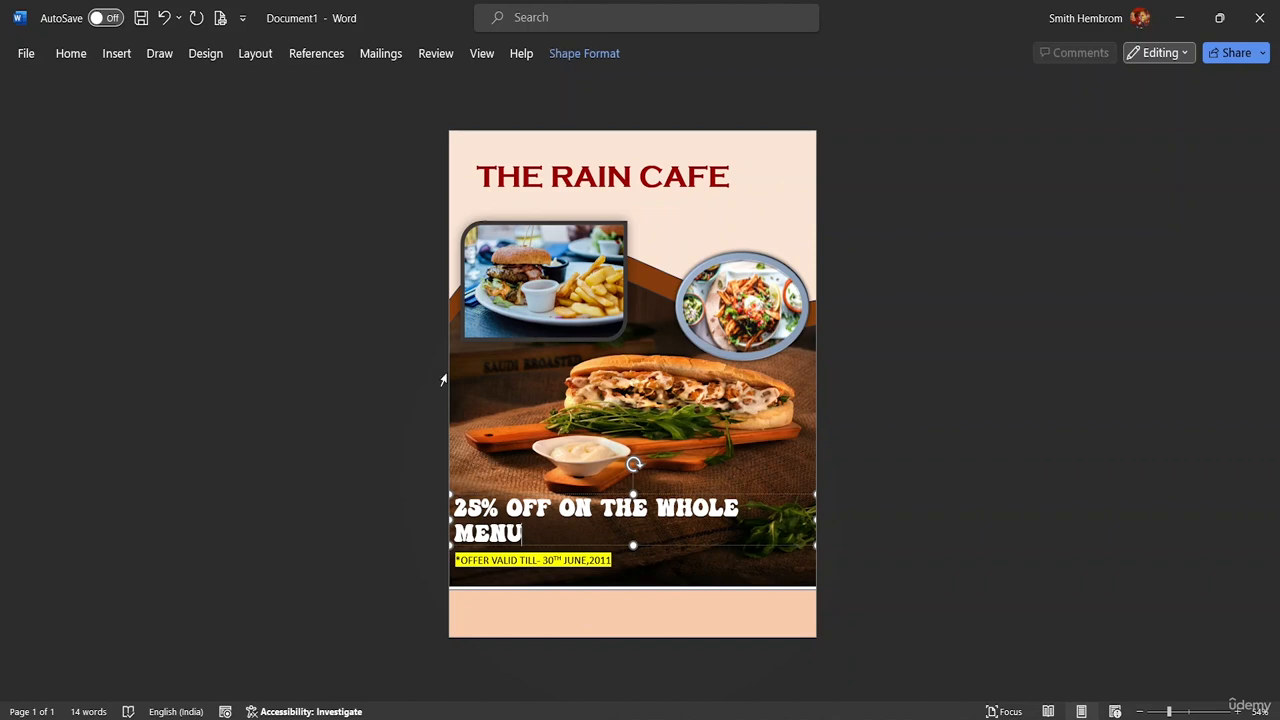
{"action": "left_click", "coordinate": [488, 362]}
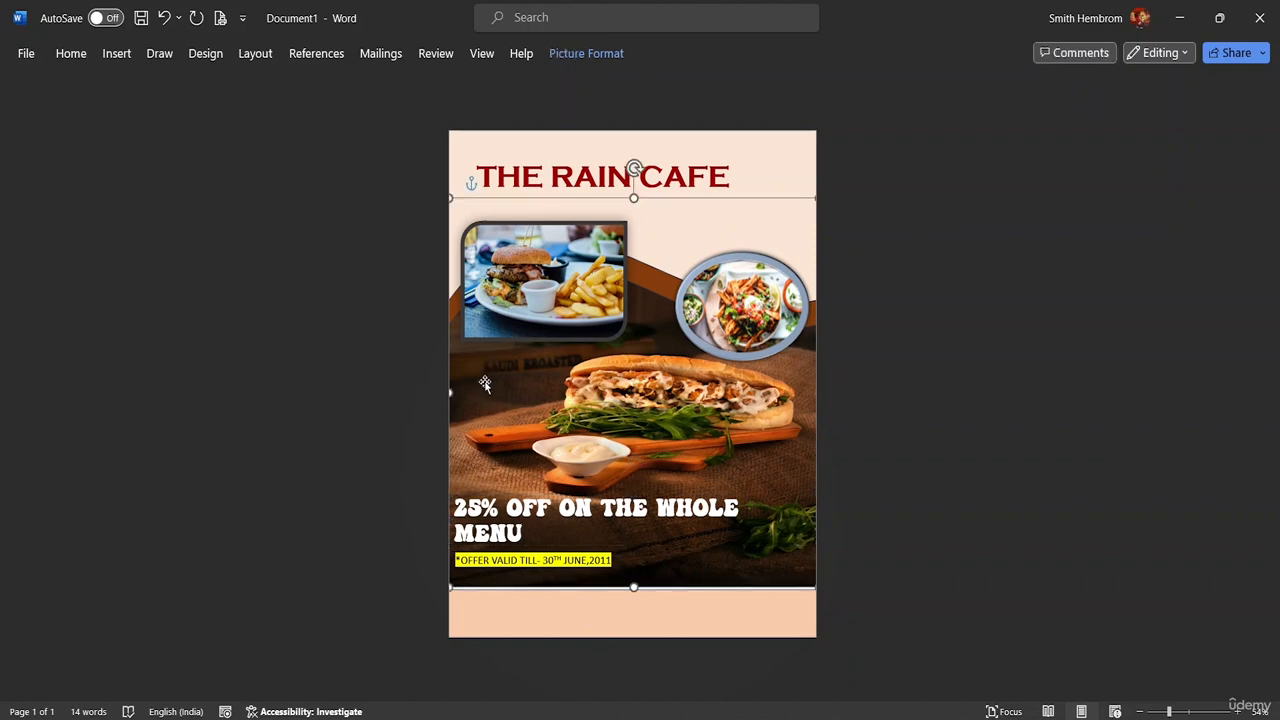
{"action": "left_click_drag", "start_coordinate": [484, 377], "coordinate": [483, 425]}
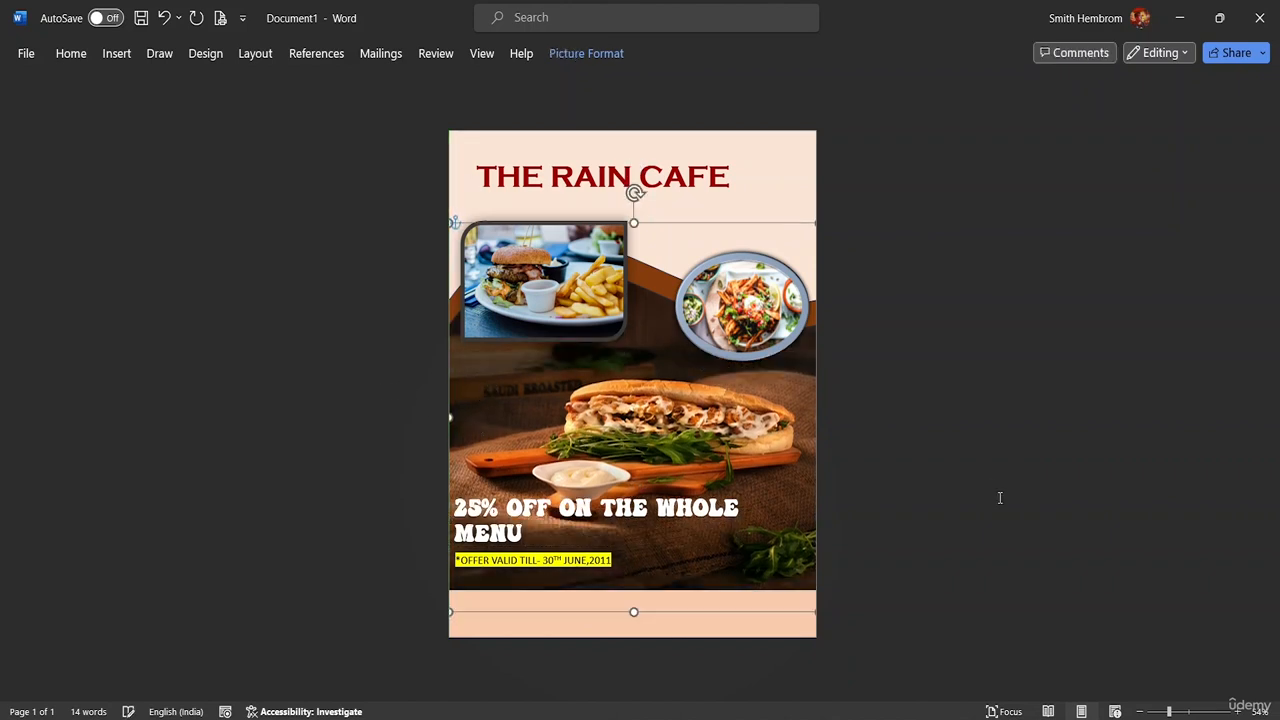
{"action": "left_click", "coordinate": [908, 463]}
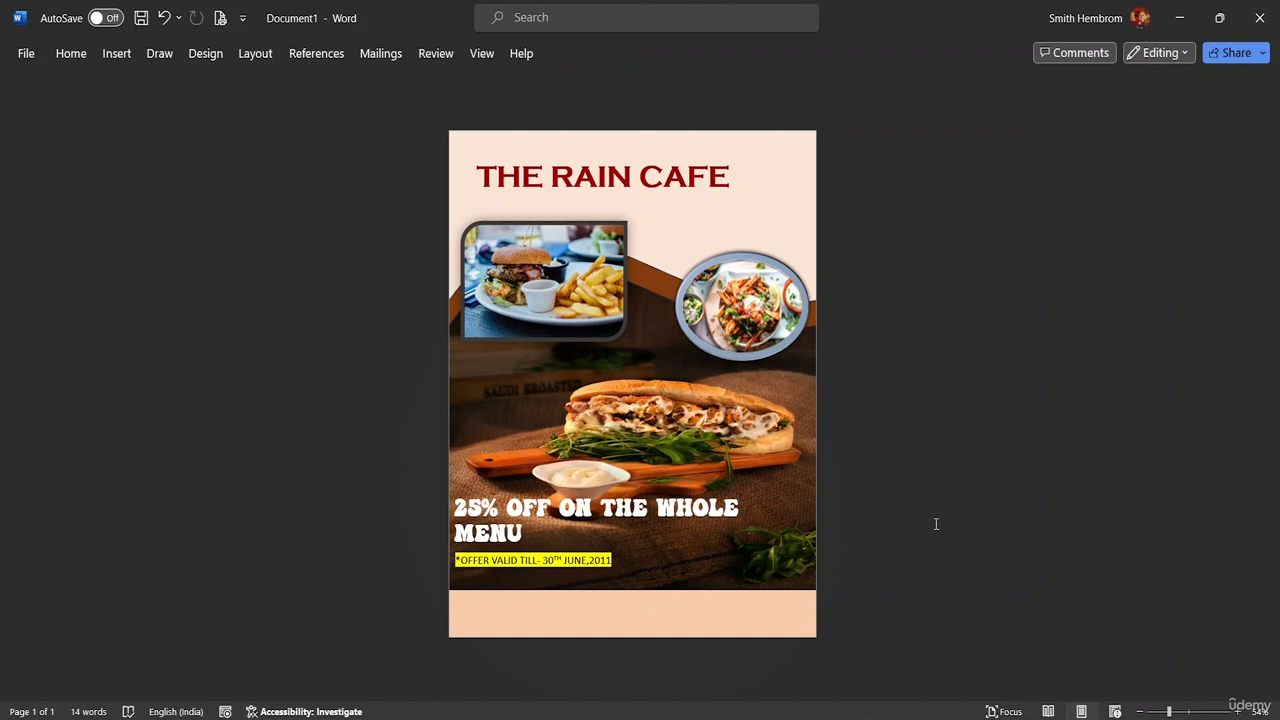
Draw a text box along the flyer's bottom-left edge and nudge it slightly right
{"action": "left_click", "coordinate": [112, 54]}
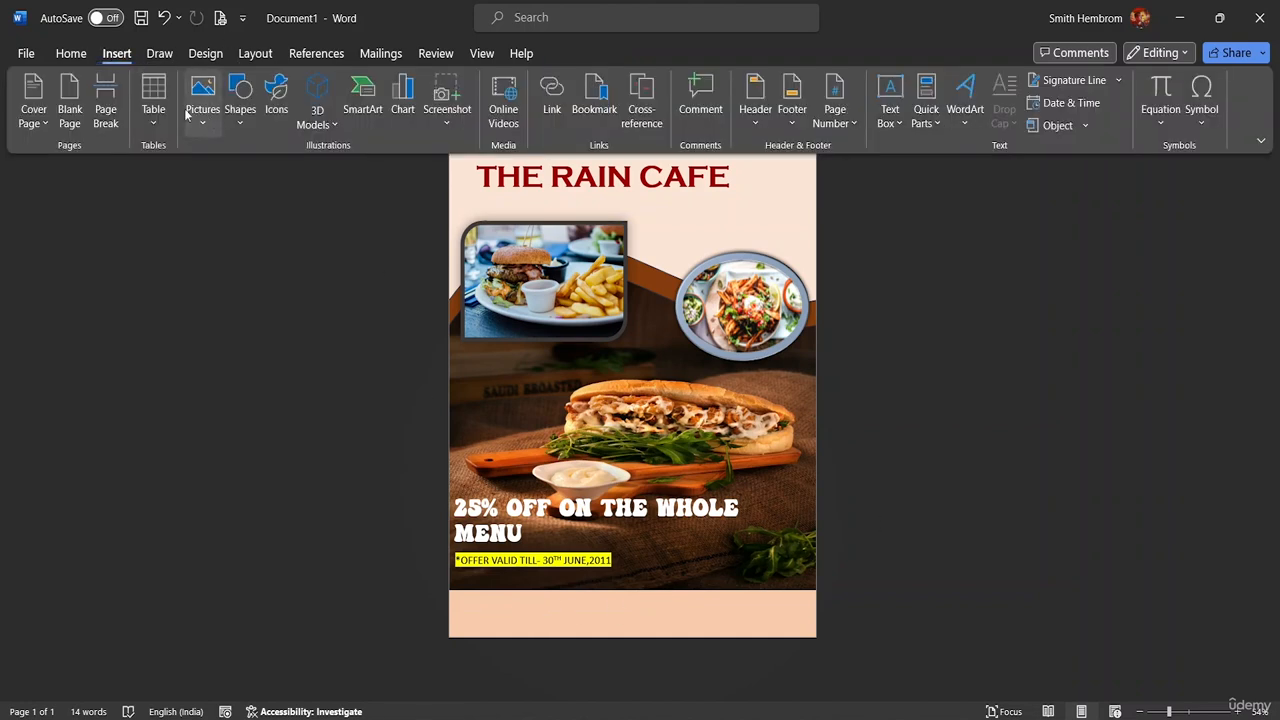
{"action": "left_click", "coordinate": [239, 118]}
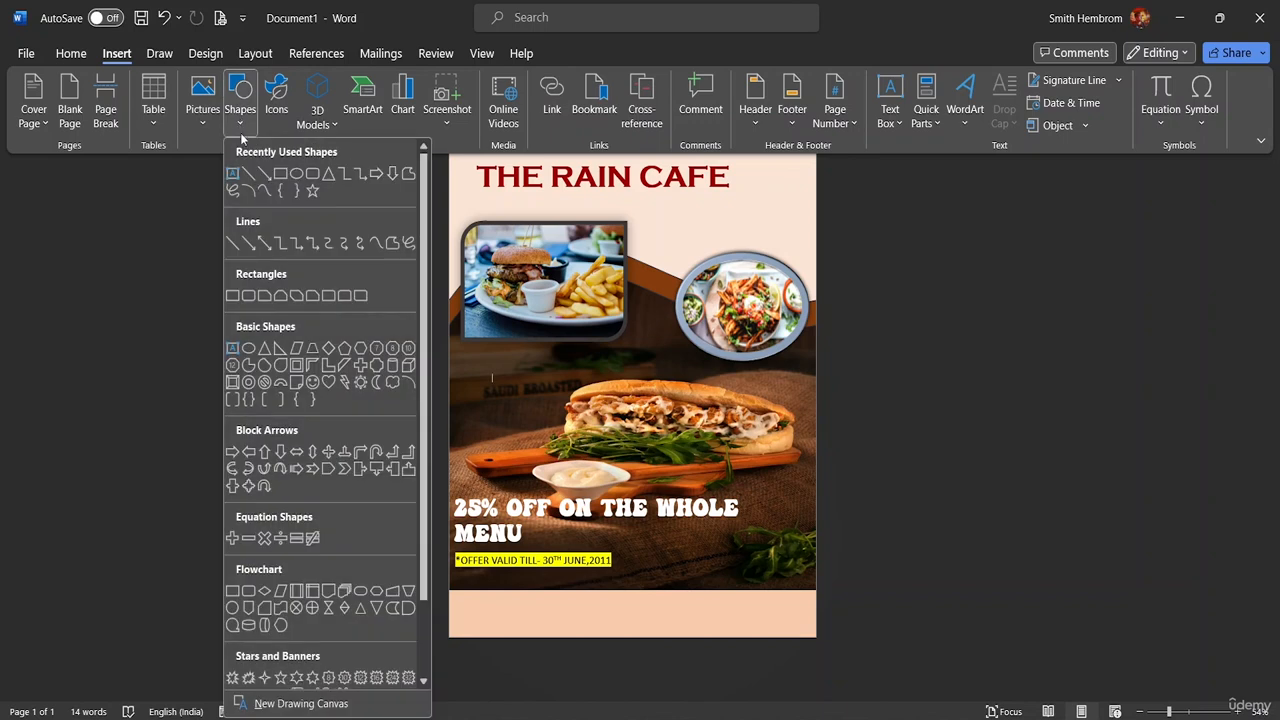
{"action": "left_click", "coordinate": [232, 173]}
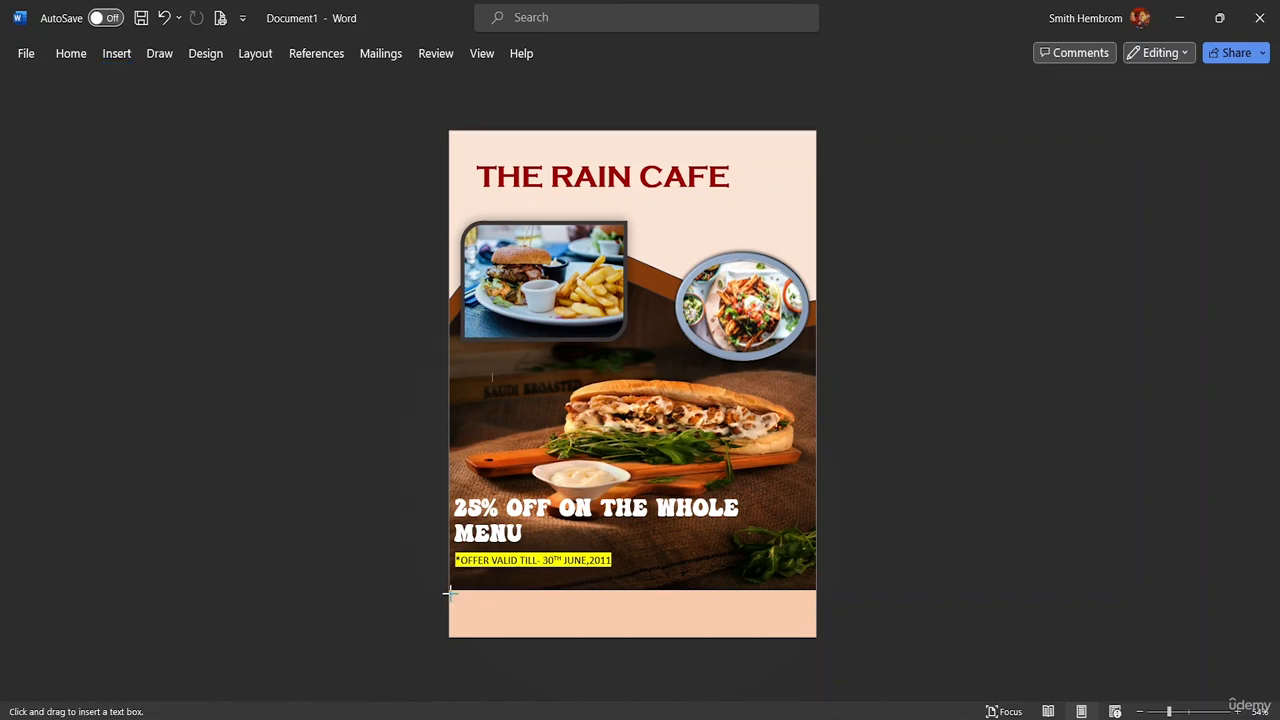
{"action": "left_click_drag", "start_coordinate": [448, 592], "coordinate": [632, 637]}
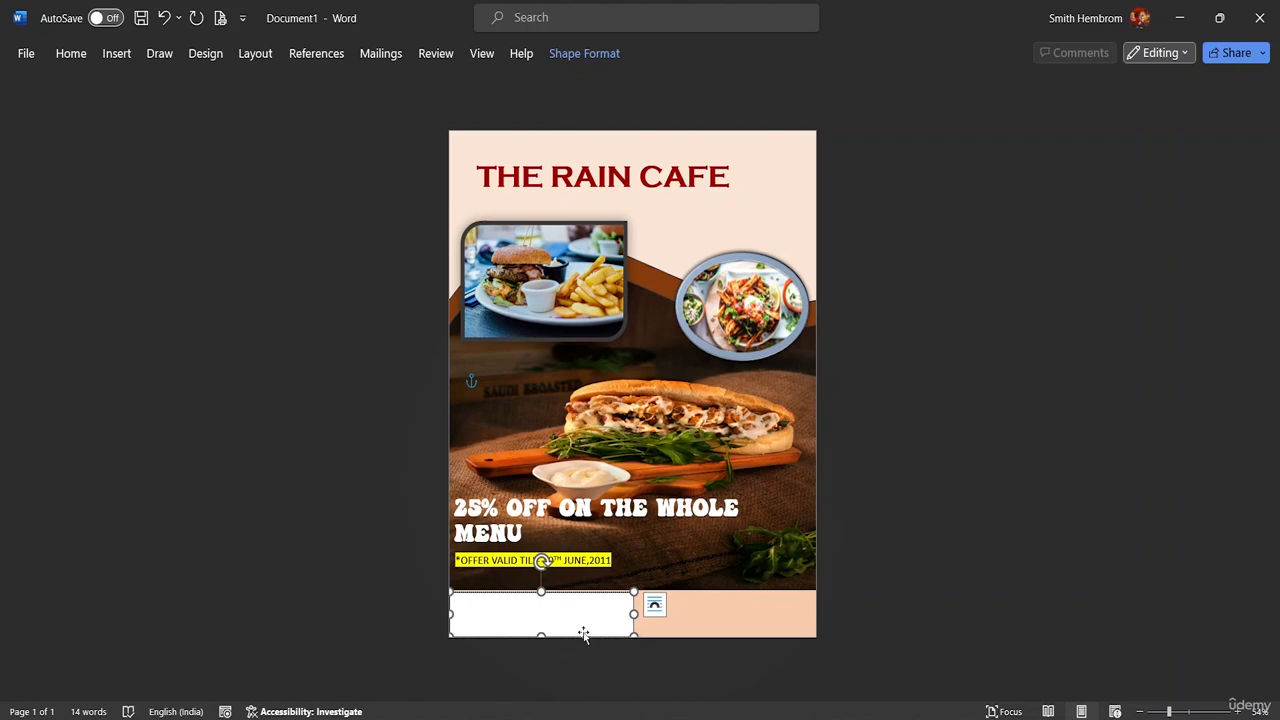
{"action": "mouse_move", "coordinate": [584, 634]}
{"action": "left_mouse_down"}
{"action": "mouse_move", "coordinate": [614, 614]}
{"action": "mouse_move", "coordinate": [583, 617]}
{"action": "left_mouse_up"}
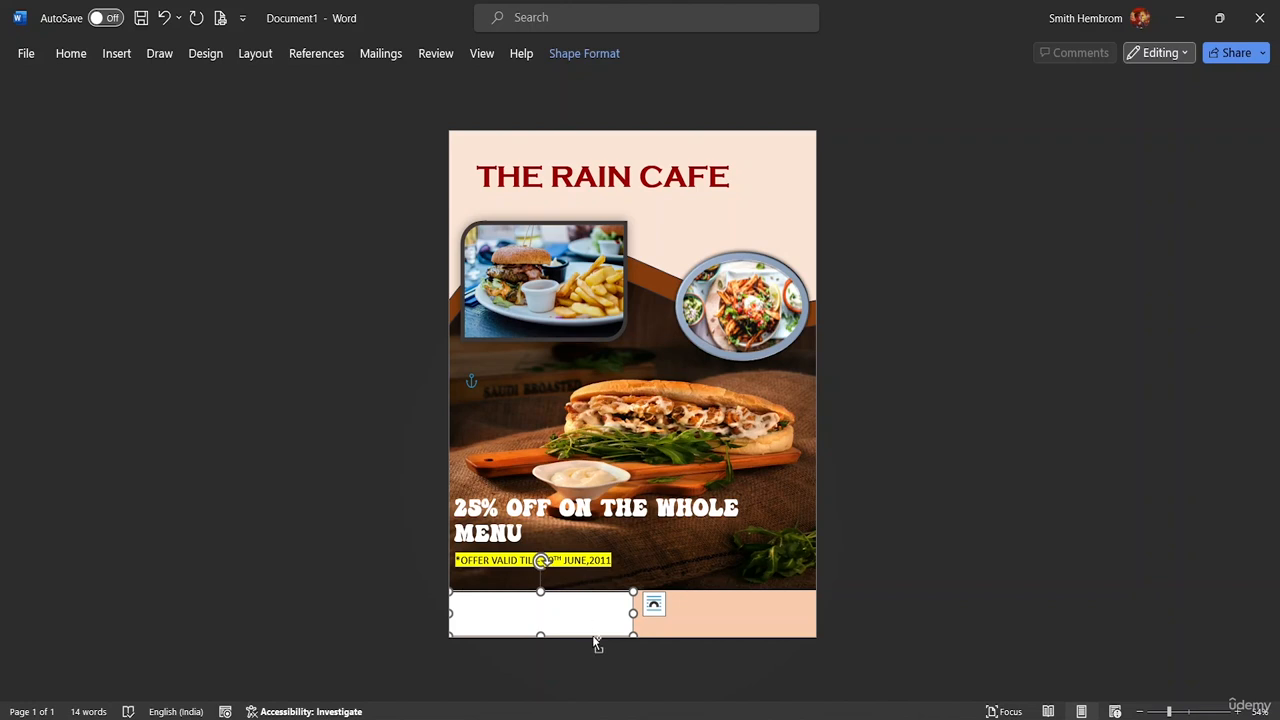
{"action": "left_click", "coordinate": [590, 628]}
{"action": "left_click_drag", "start_coordinate": [609, 620], "coordinate": [665, 625]}
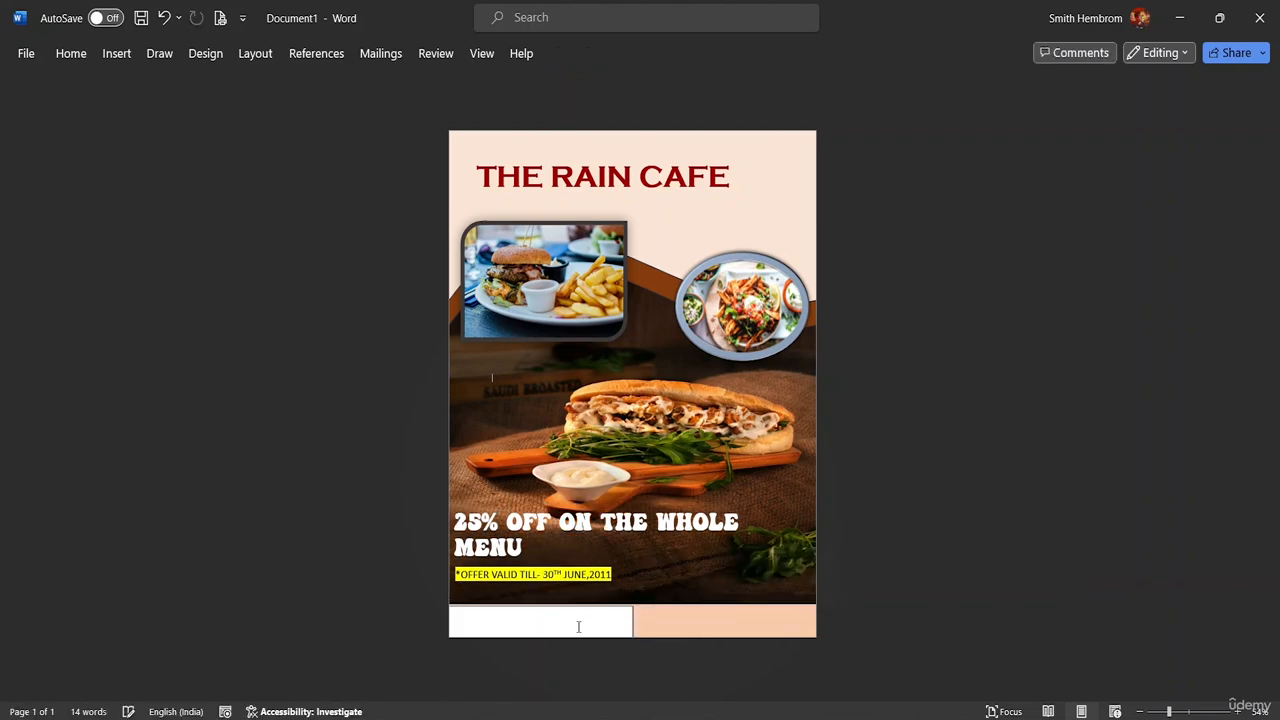
Type the cafe's contact e-mail address into the bottom text box, fixing a typo, and select it
{"action": "key", "text": "ctrl+z"}
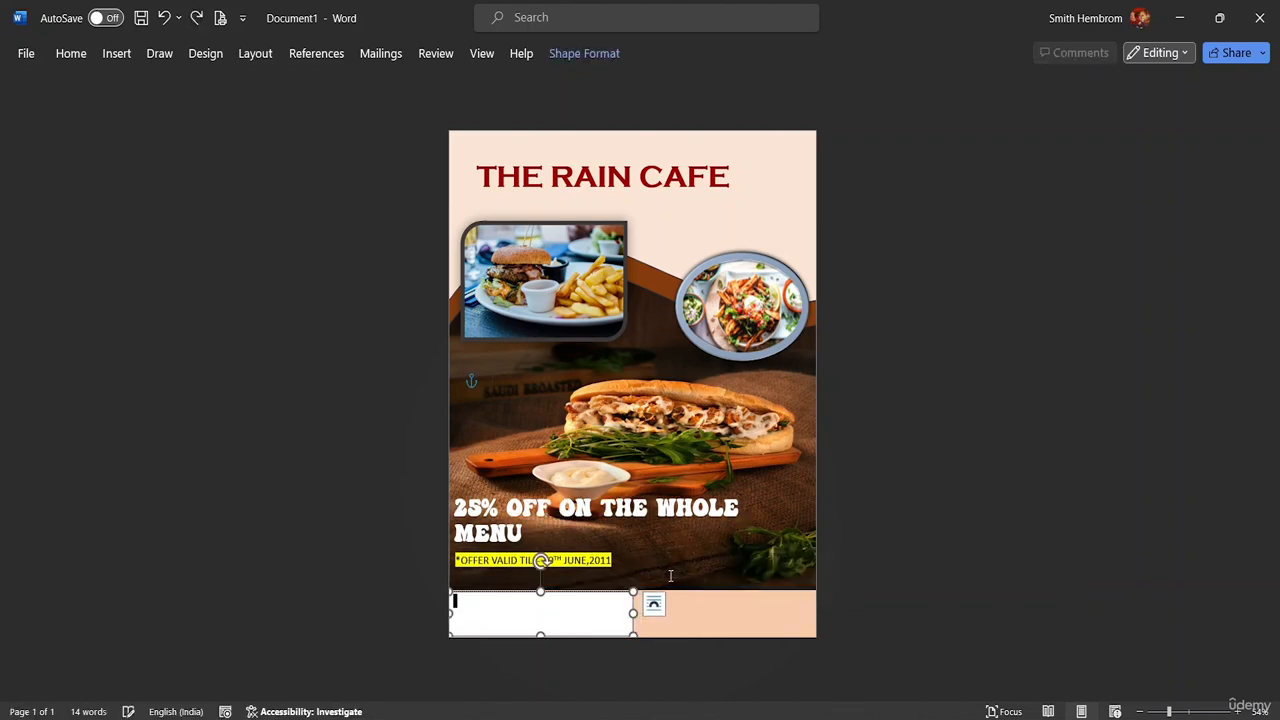
{"action": "double_click", "coordinate": [467, 618]}
{"action": "left_click", "coordinate": [467, 618]}
{"action": "left_click_drag", "start_coordinate": [518, 613], "coordinate": [452, 613]}
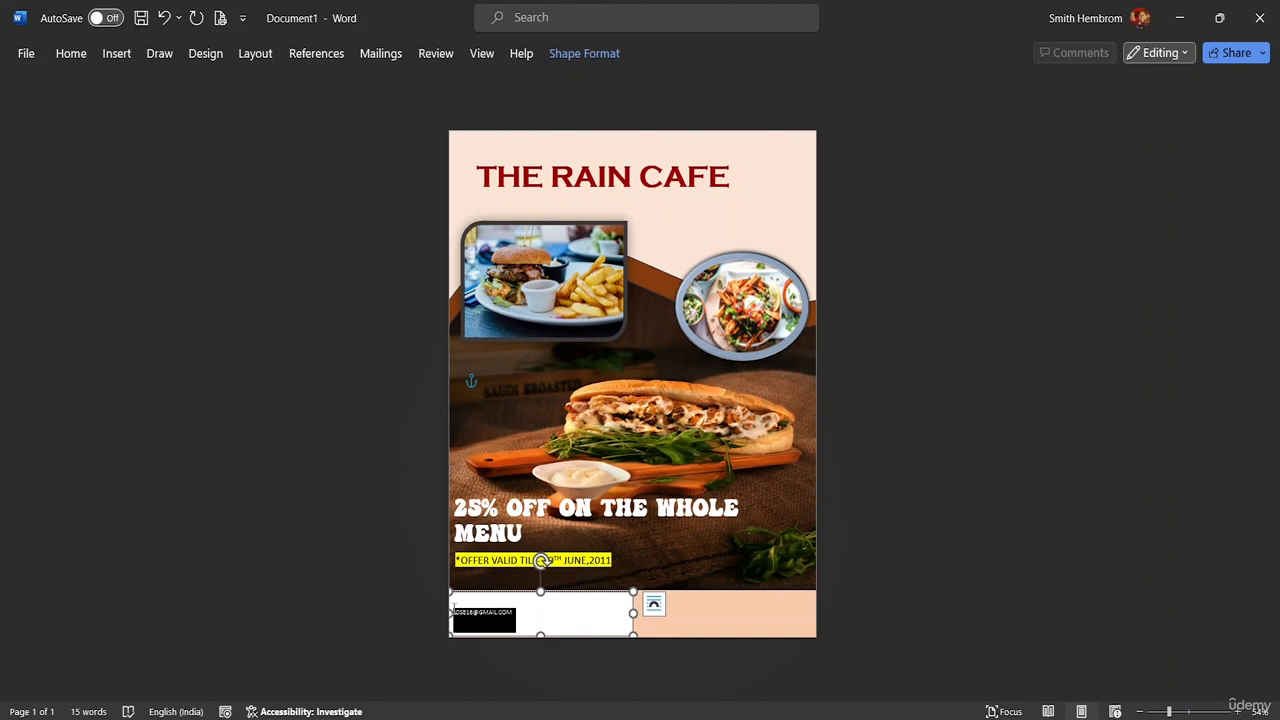
Set the e-mail text to size 26 and centre it within its box
{"action": "left_click", "coordinate": [71, 53]}
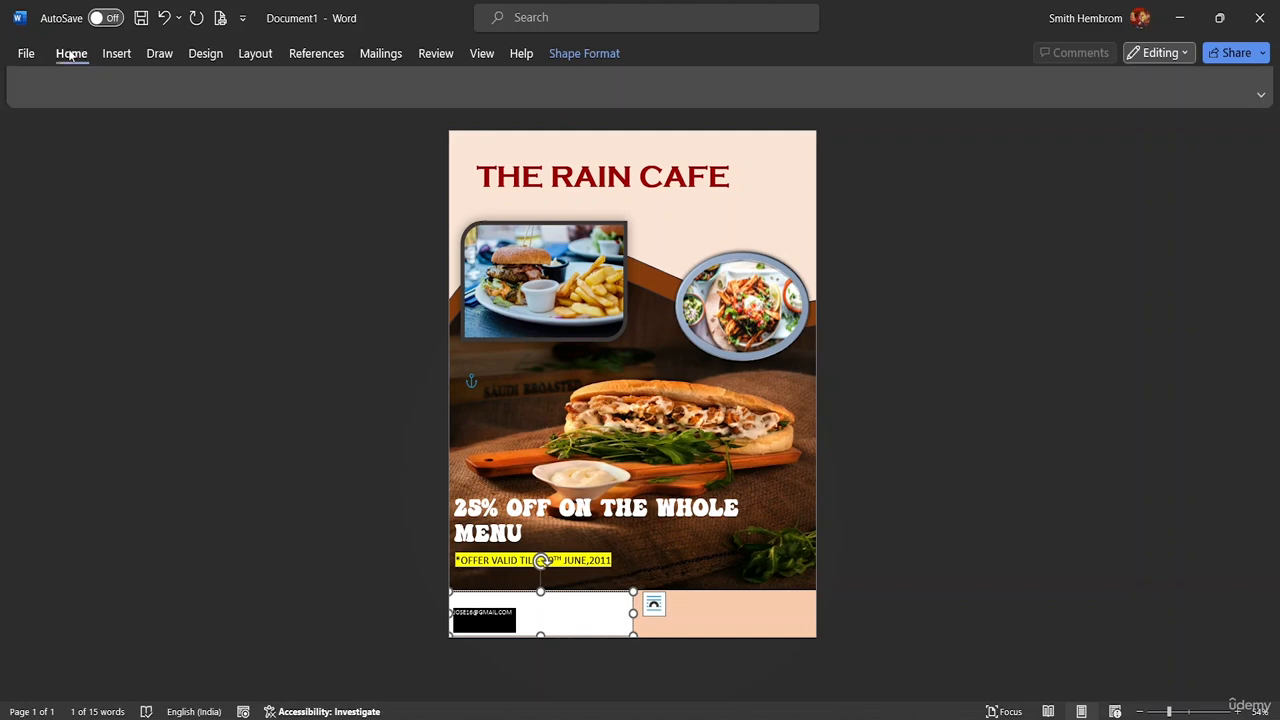
{"action": "left_click", "coordinate": [293, 87]}
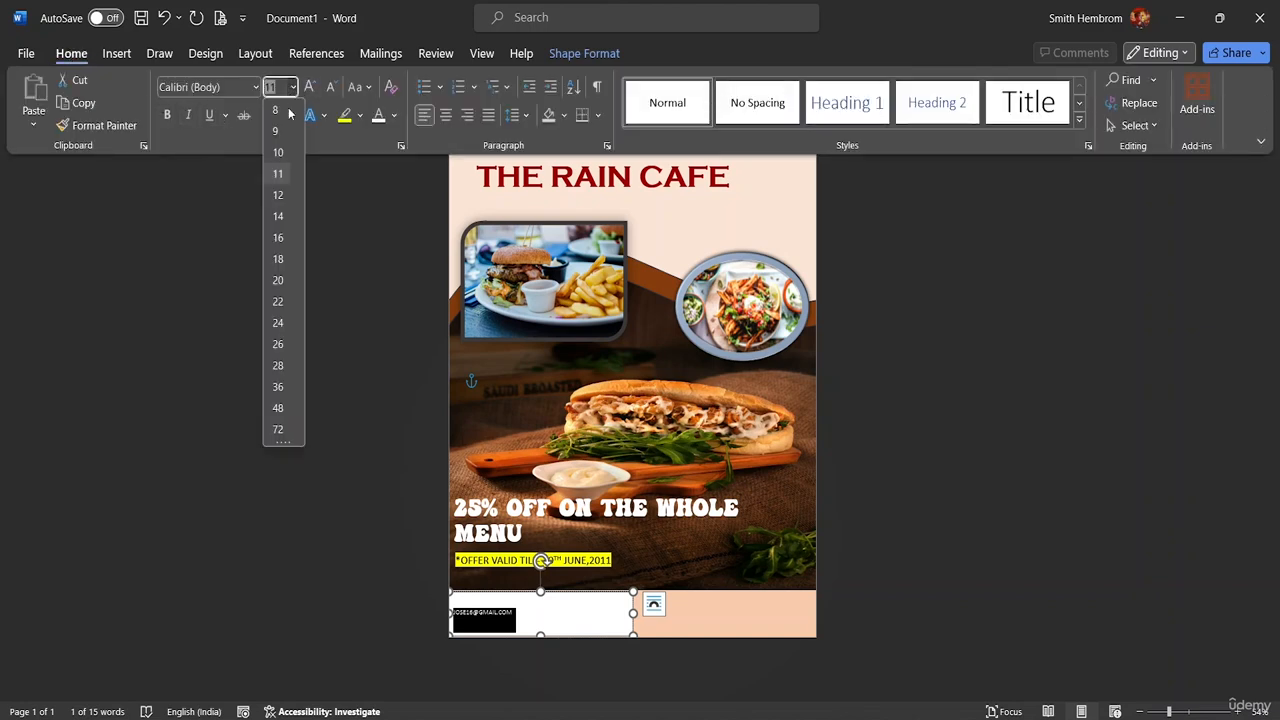
{"action": "left_click", "coordinate": [276, 345]}
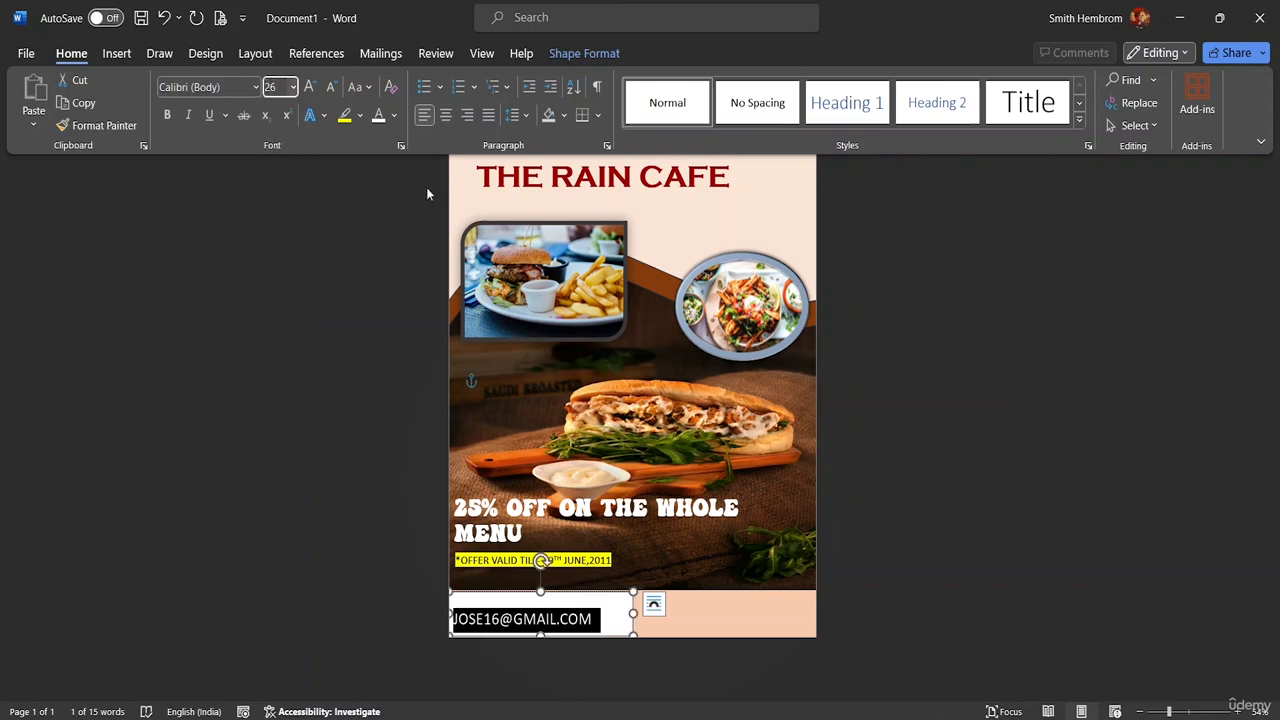
{"action": "left_click", "coordinate": [445, 115]}
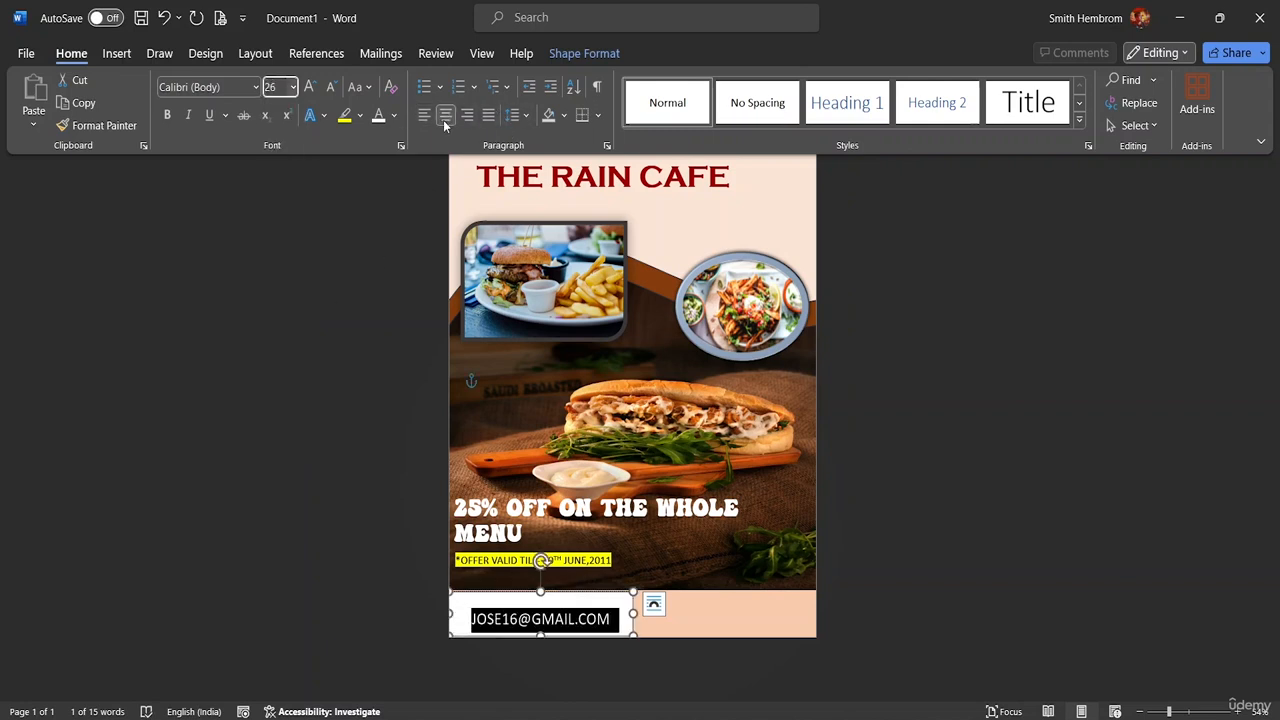
Align the e-mail box to the page centre, previewing but cancelling a rotation
{"action": "left_click", "coordinate": [567, 55]}
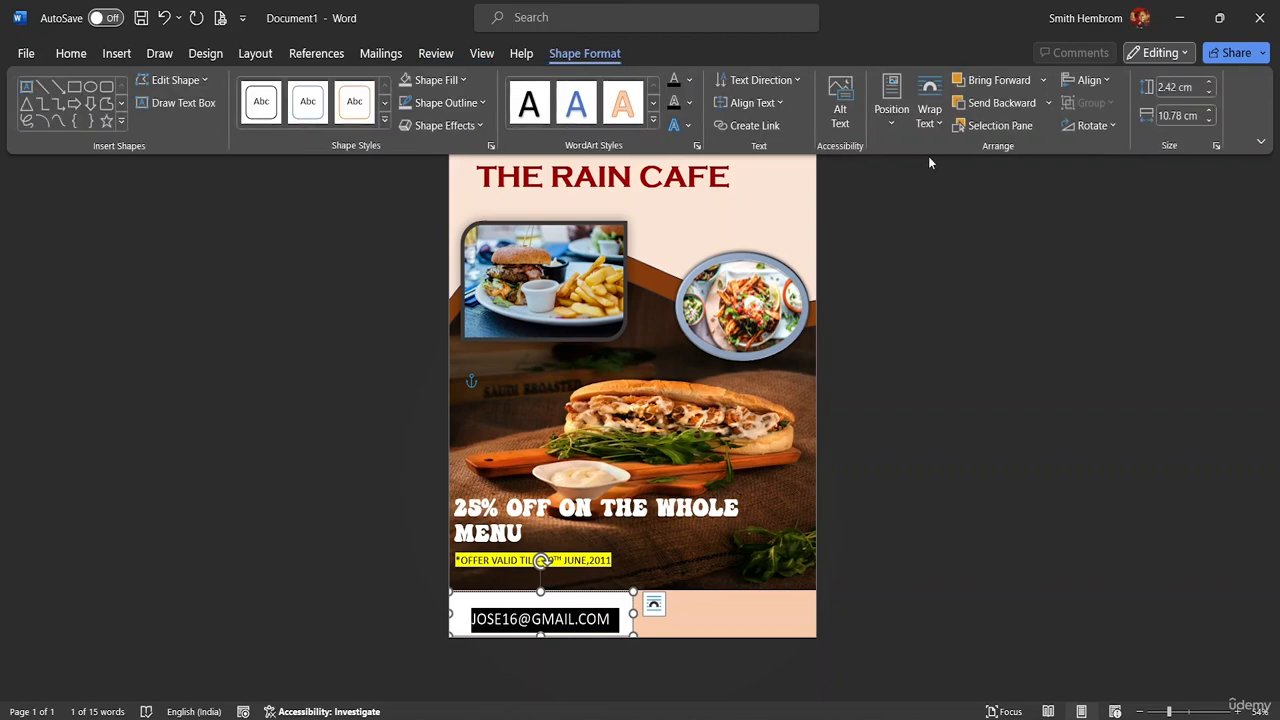
{"action": "left_click", "coordinate": [1106, 86]}
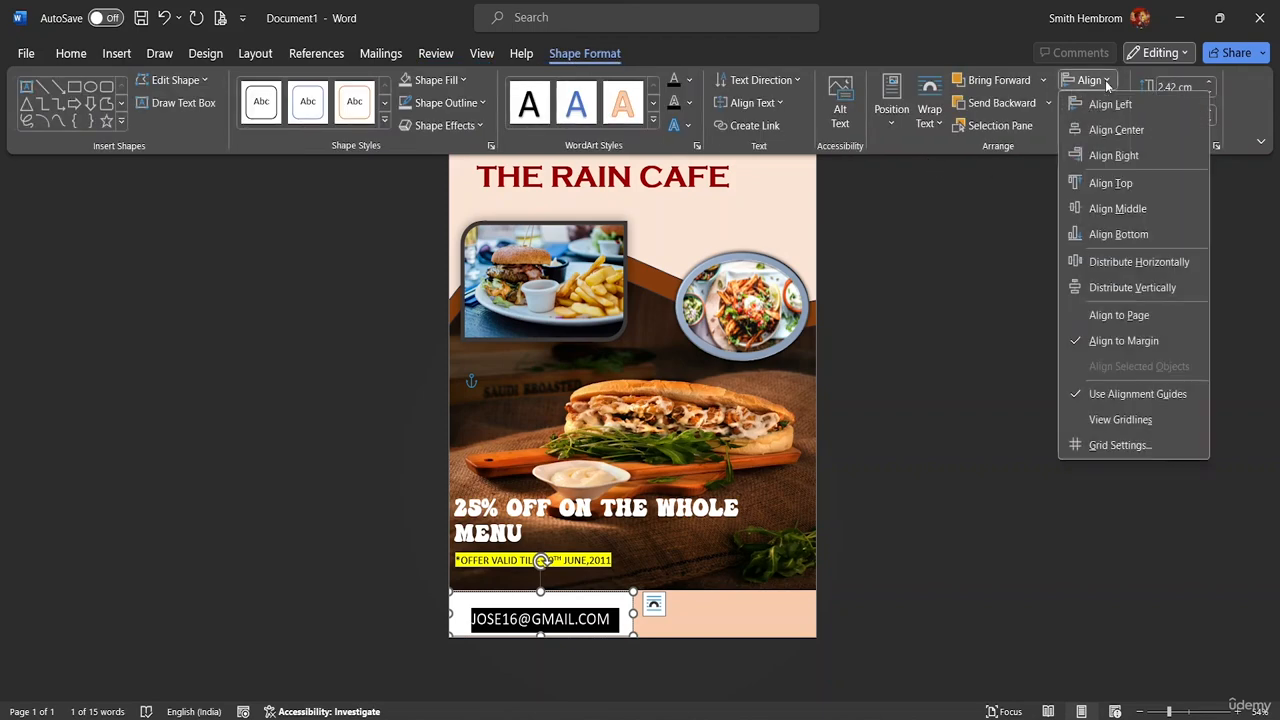
{"action": "left_click", "coordinate": [1109, 131]}
{"action": "left_click", "coordinate": [1108, 127]}
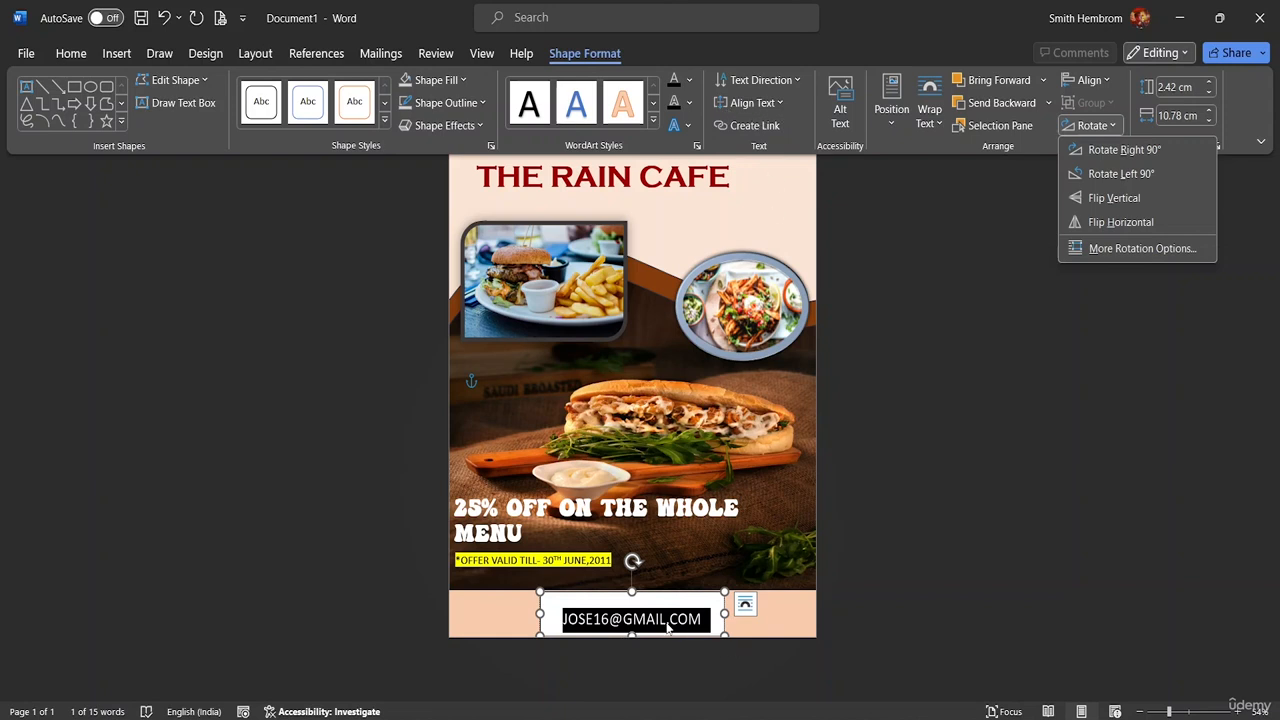
{"action": "key", "text": "Up"}
{"action": "key", "text": "Up"}
{"action": "key", "text": "Up"}
{"action": "key", "text": "Up"}
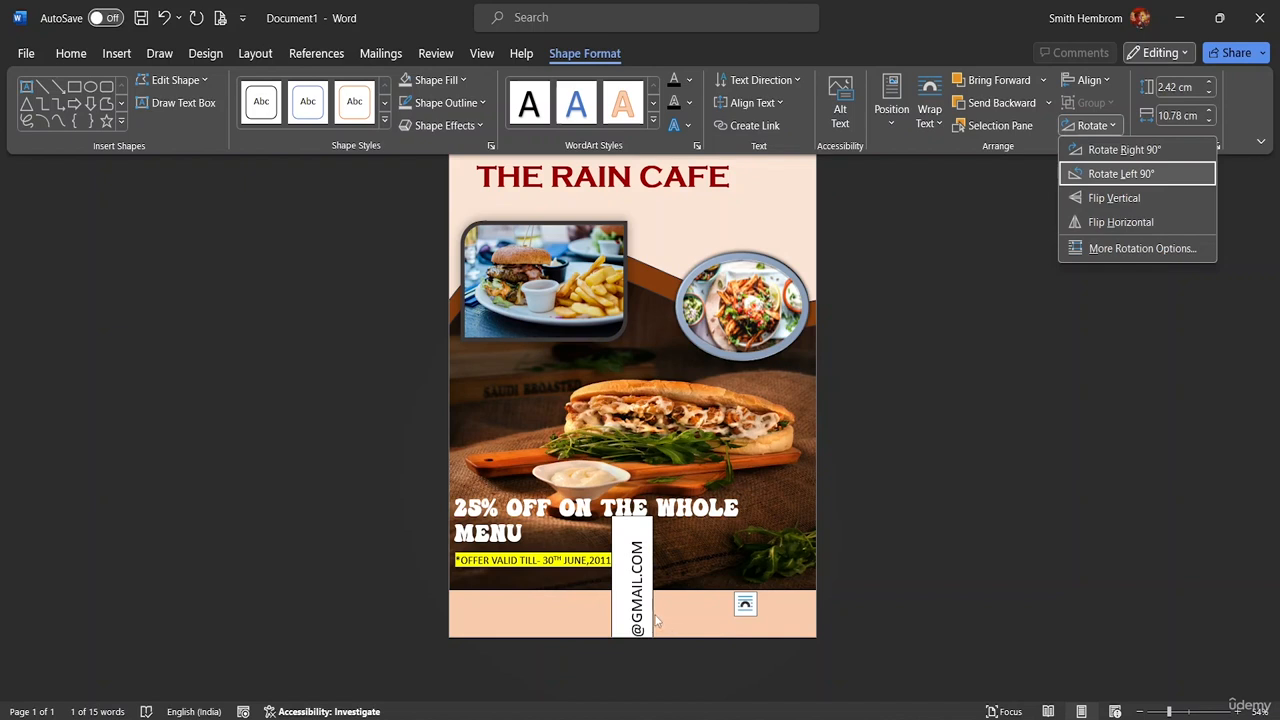
{"action": "key", "text": "Escape"}
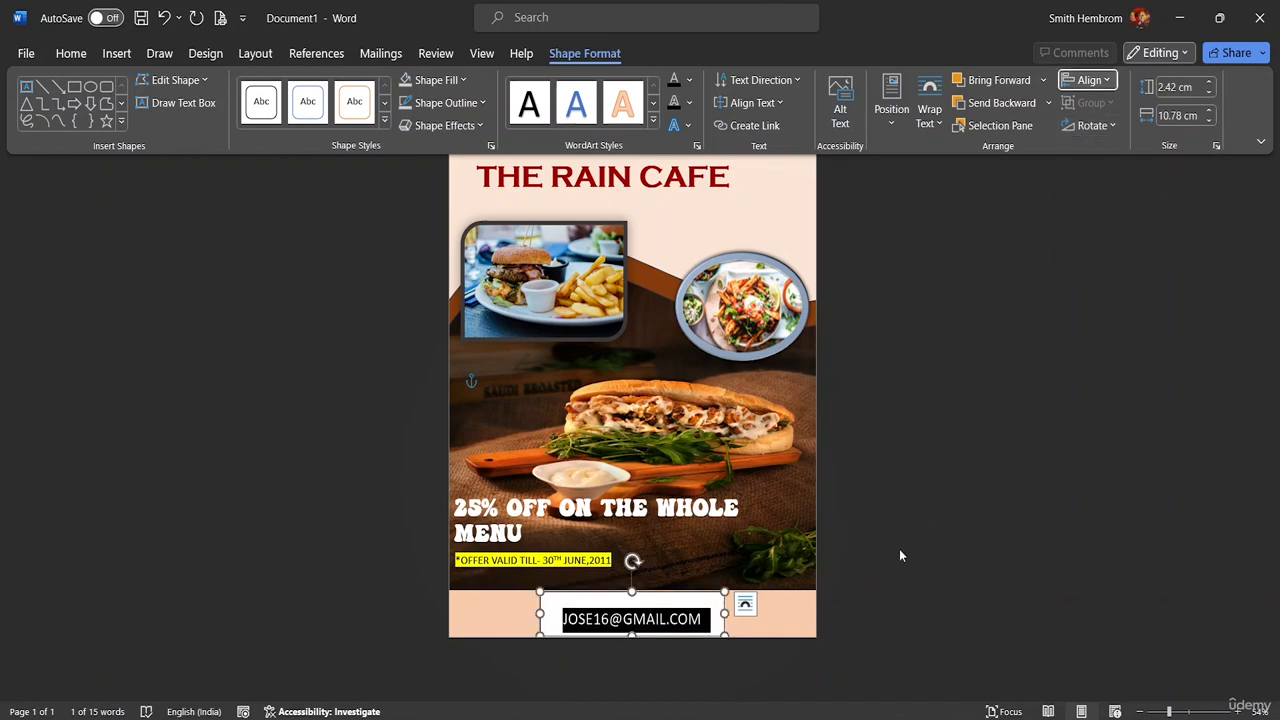
{"action": "key", "text": "ctrl+F1"}
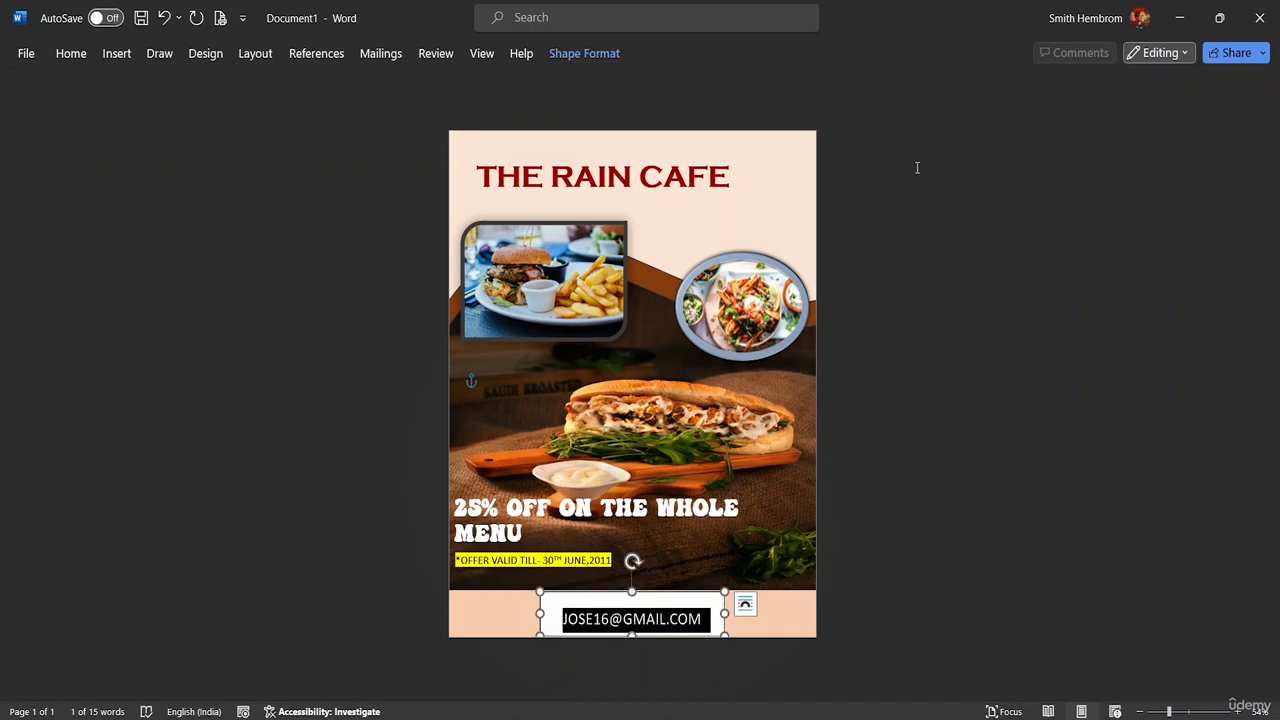
Make the e-mail address text bold
{"action": "left_click", "coordinate": [711, 608]}
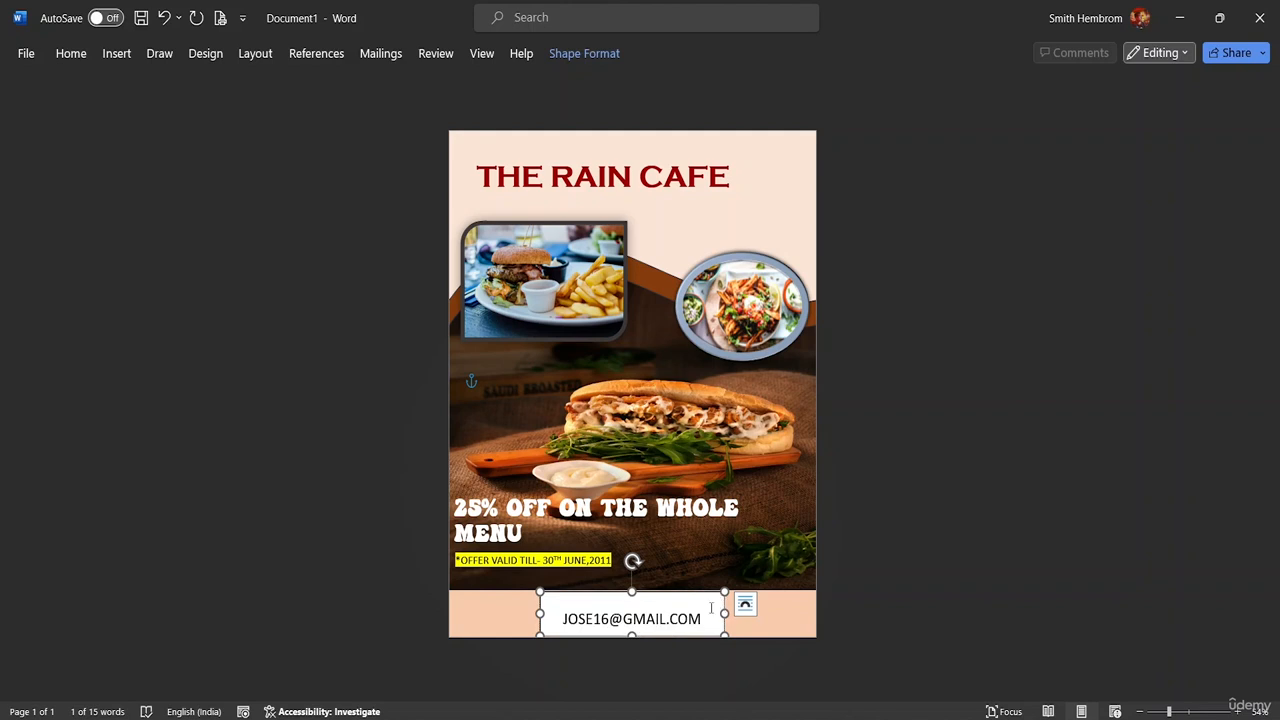
{"action": "left_click_drag", "start_coordinate": [706, 621], "coordinate": [563, 621]}
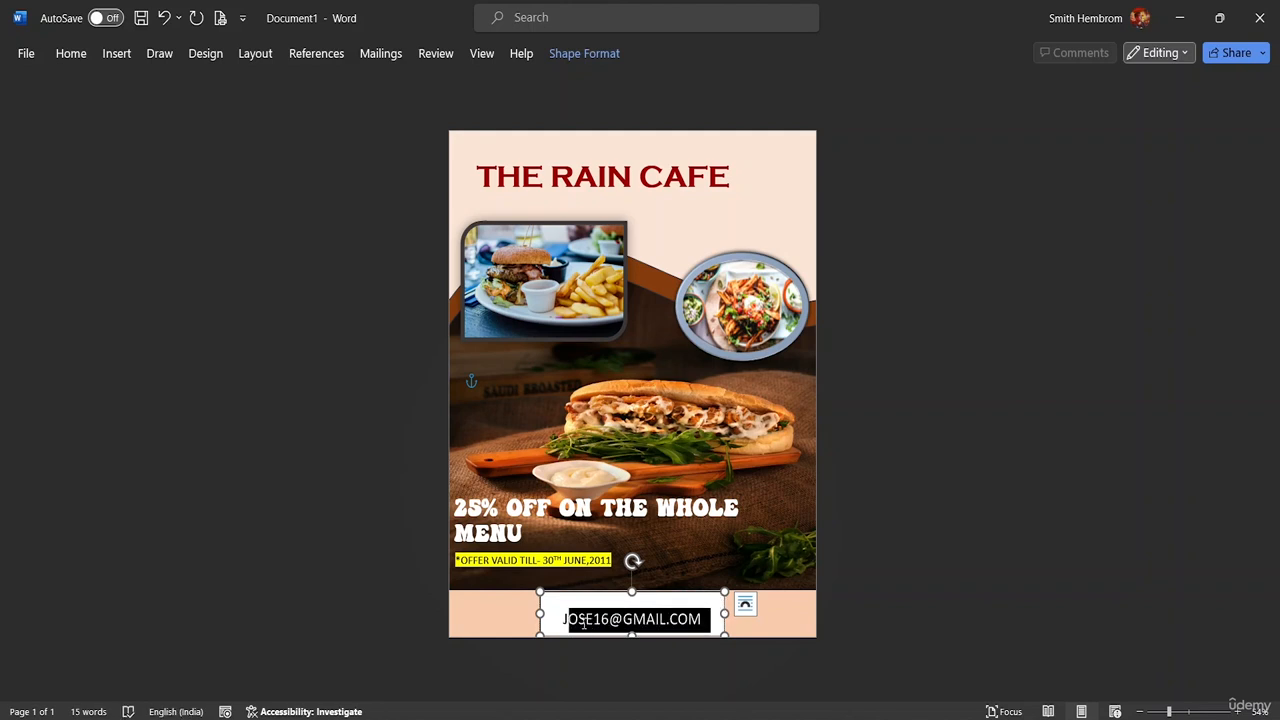
{"action": "left_click", "coordinate": [657, 641]}
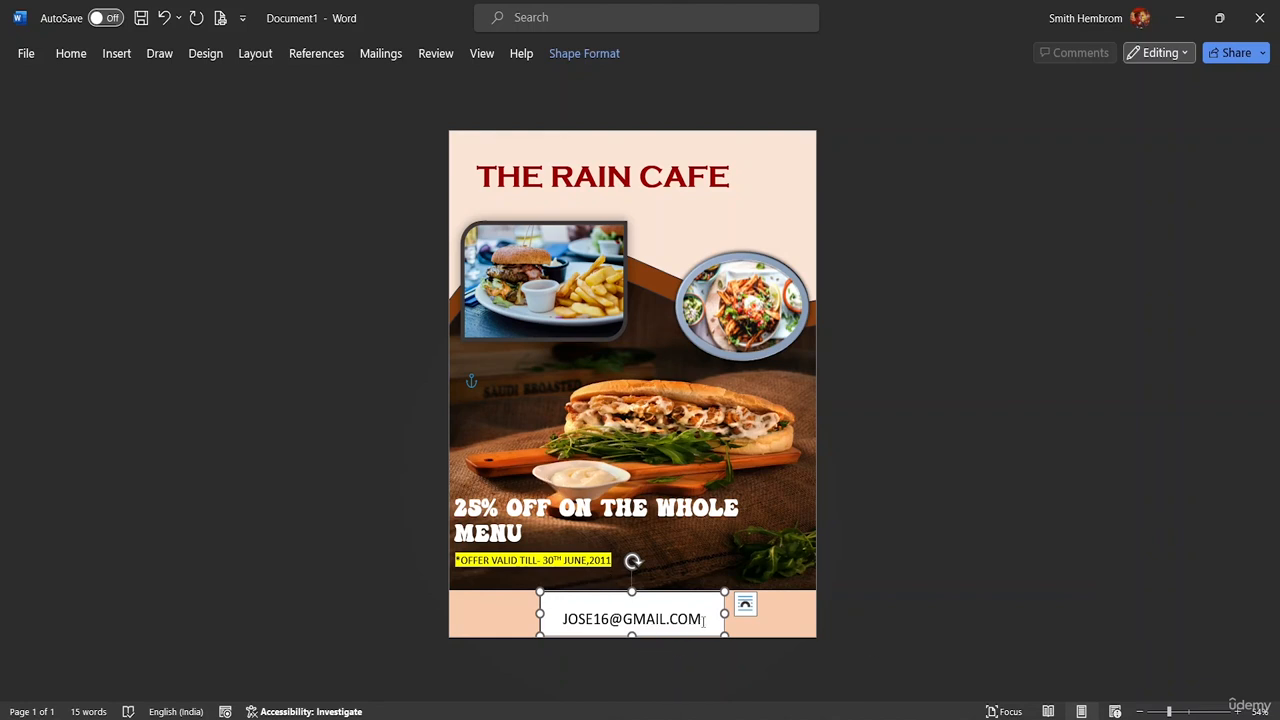
{"action": "left_click_drag", "start_coordinate": [704, 620], "coordinate": [542, 618]}
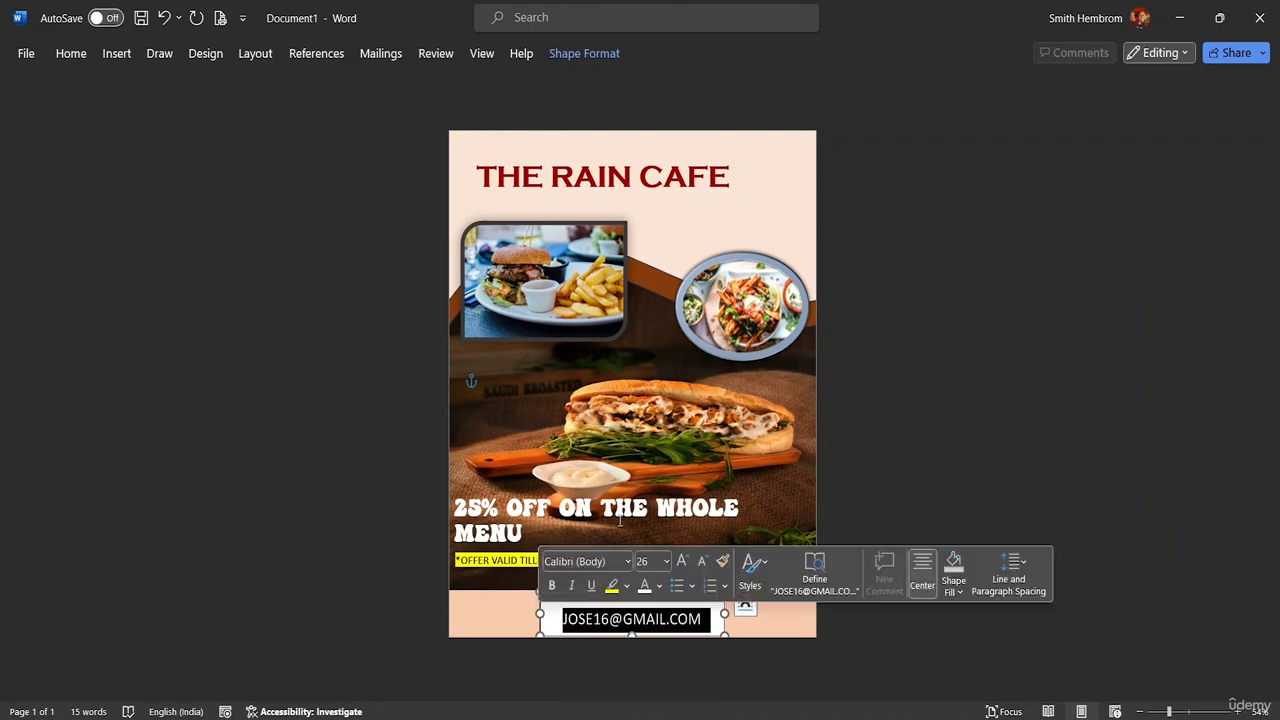
{"action": "left_click", "coordinate": [555, 586]}
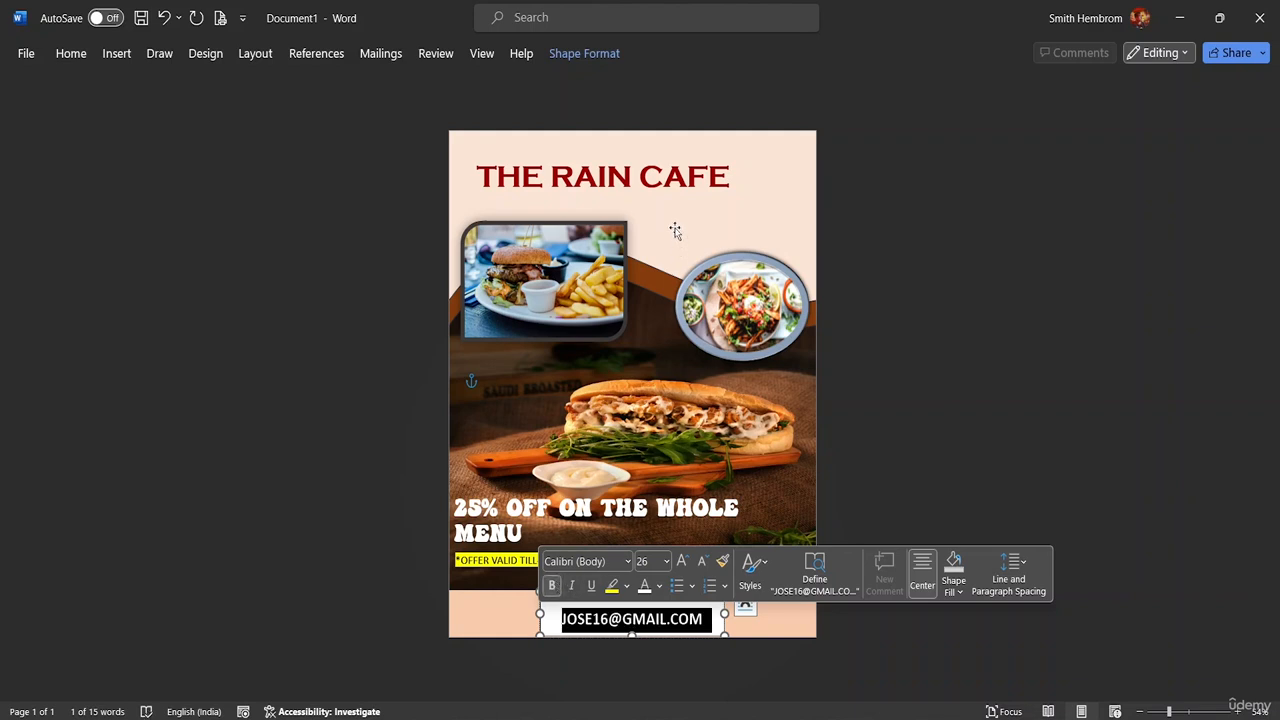
Give the e-mail box No Fill and No Outline, then move it slightly up and left
{"action": "left_click", "coordinate": [125, 55]}
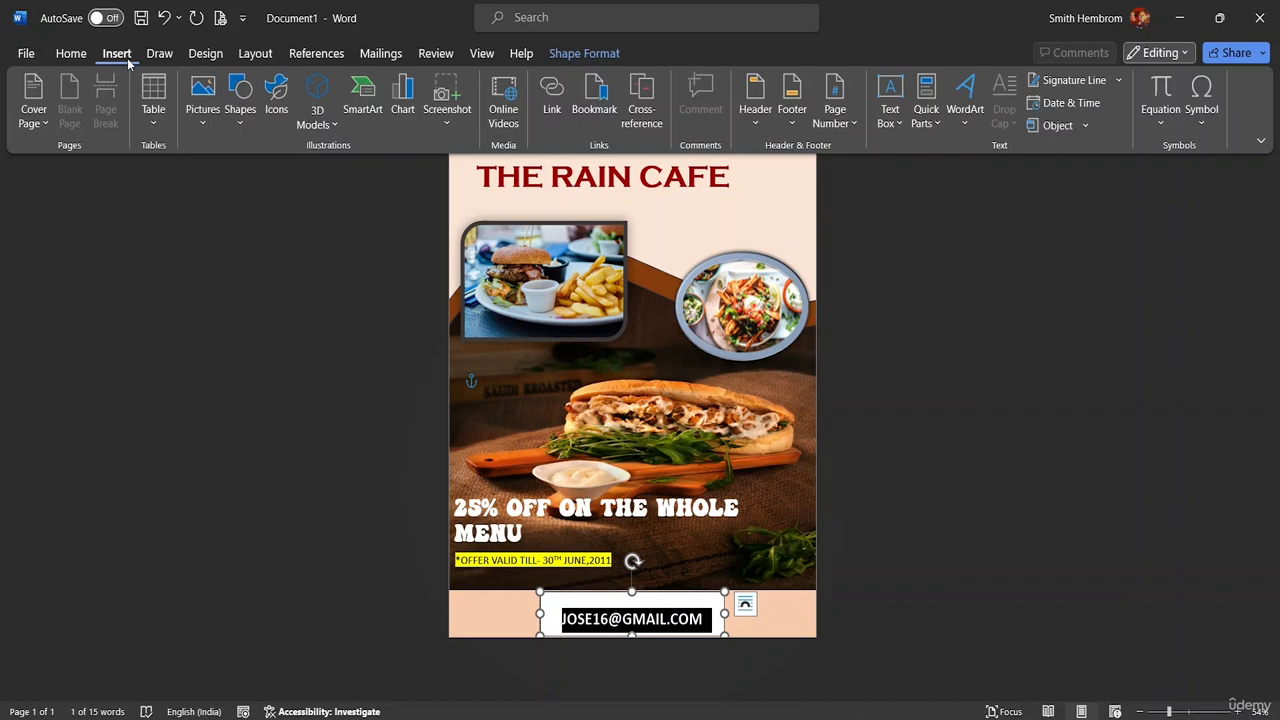
{"action": "left_click", "coordinate": [584, 53]}
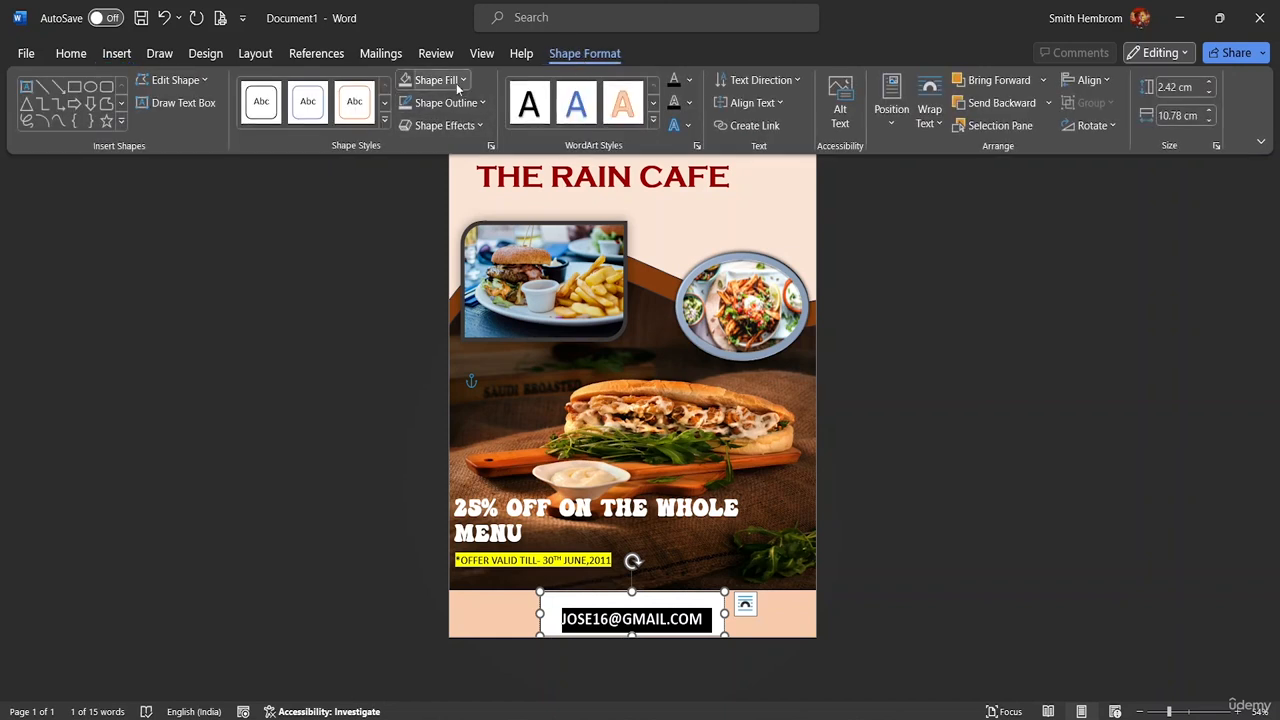
{"action": "left_click", "coordinate": [460, 80]}
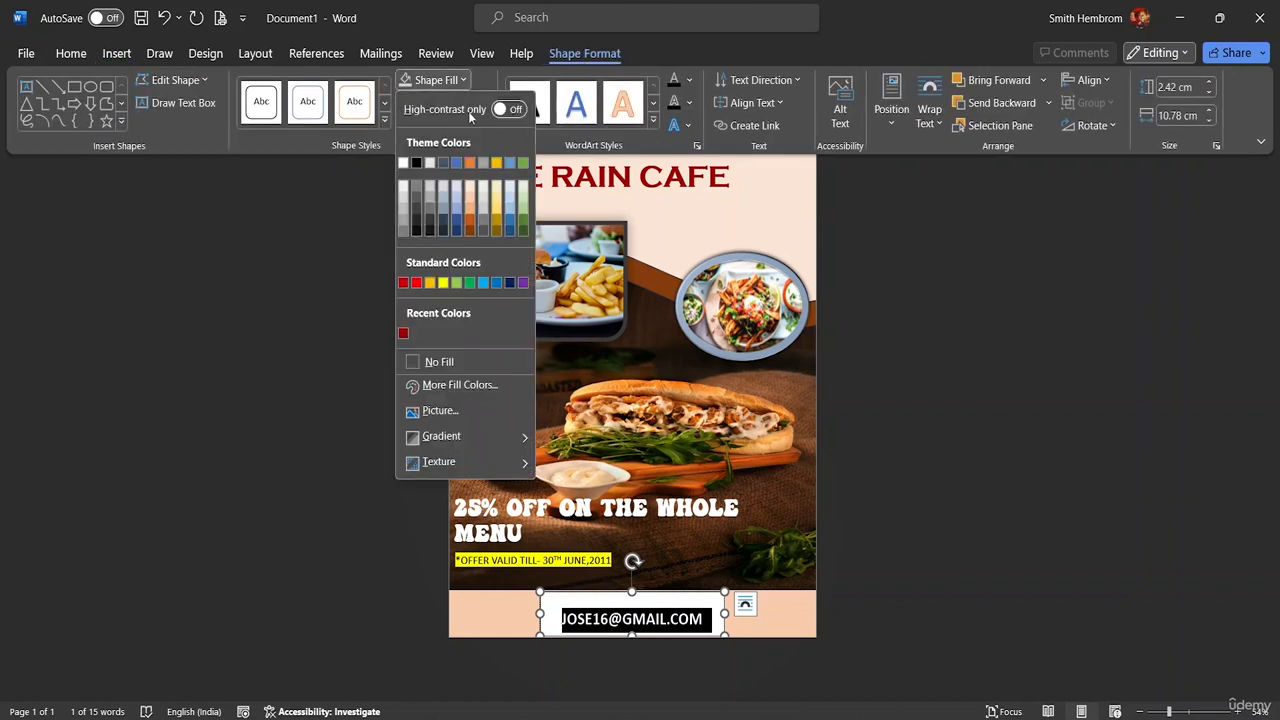
{"action": "left_click", "coordinate": [453, 362]}
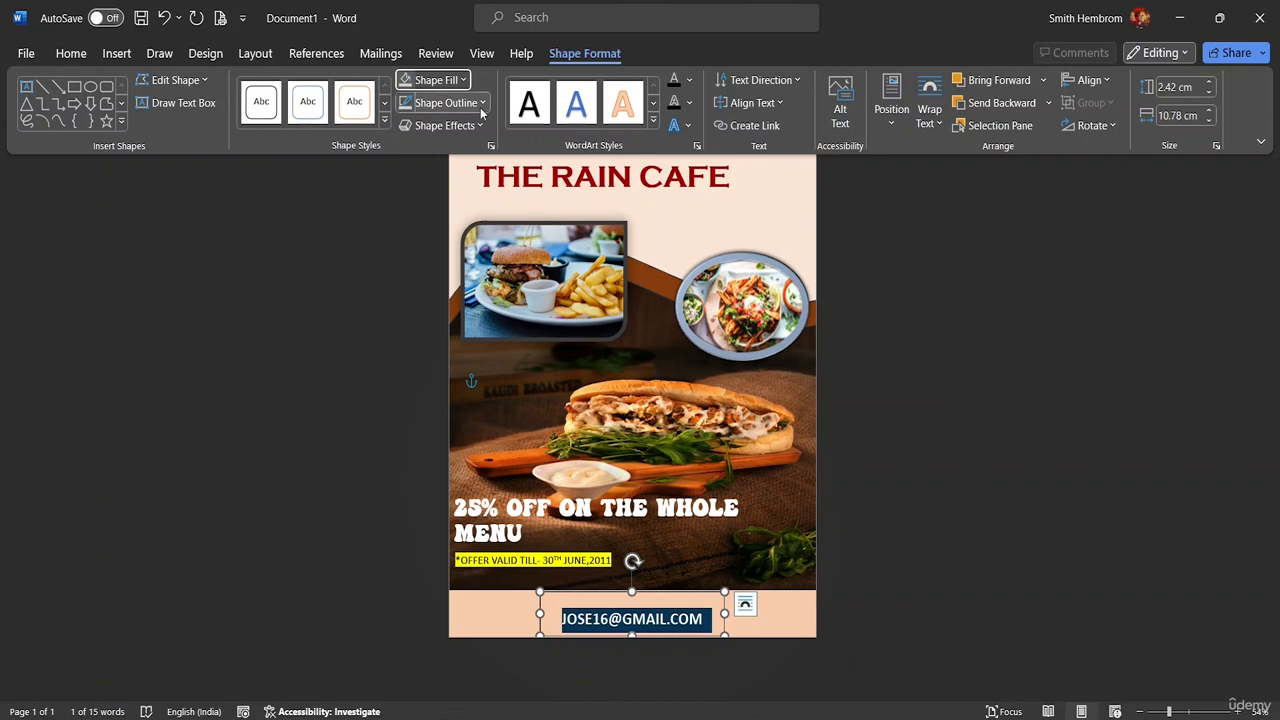
{"action": "left_click", "coordinate": [480, 104]}
{"action": "left_click", "coordinate": [455, 385]}
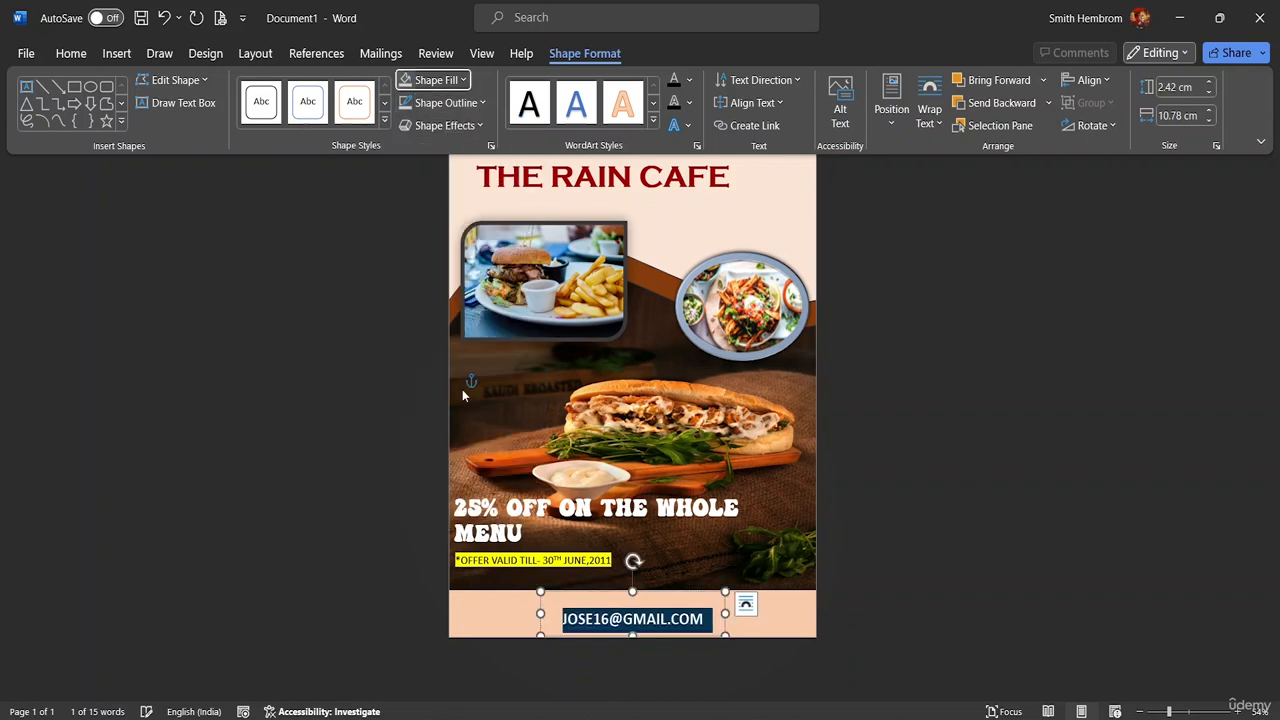
{"action": "key", "text": "ctrl+F1"}
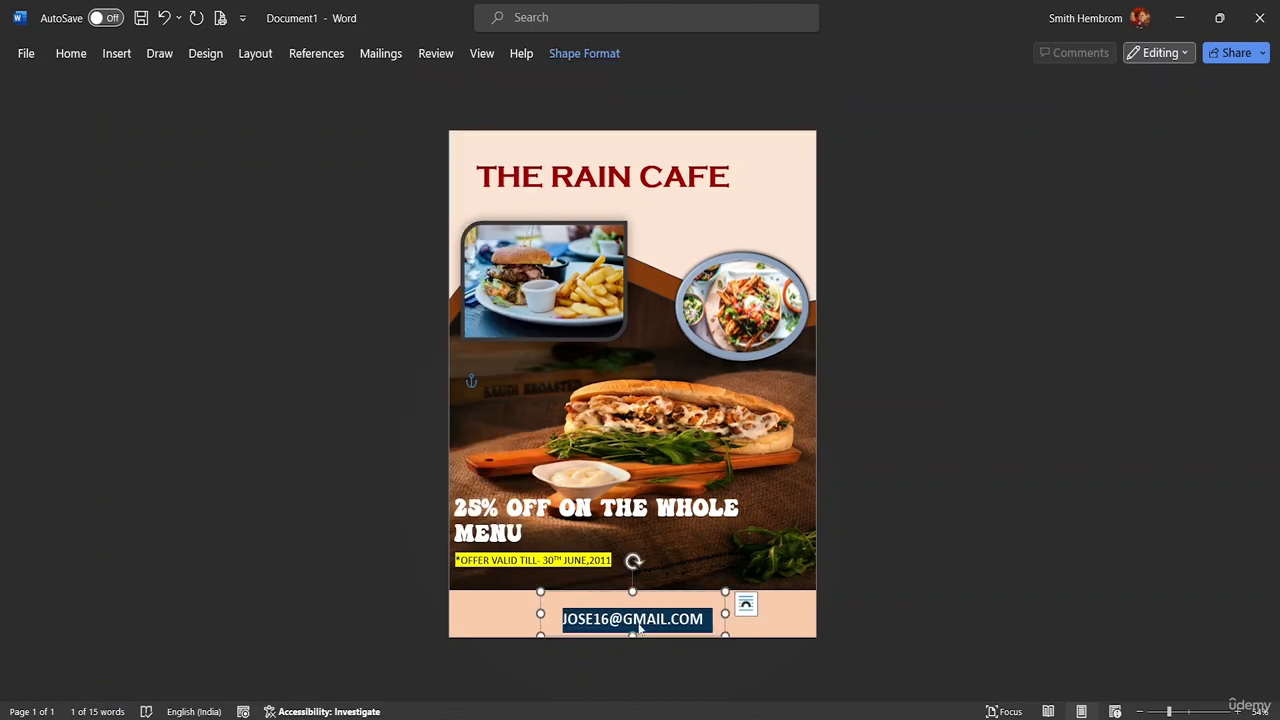
{"action": "left_click", "coordinate": [624, 619]}
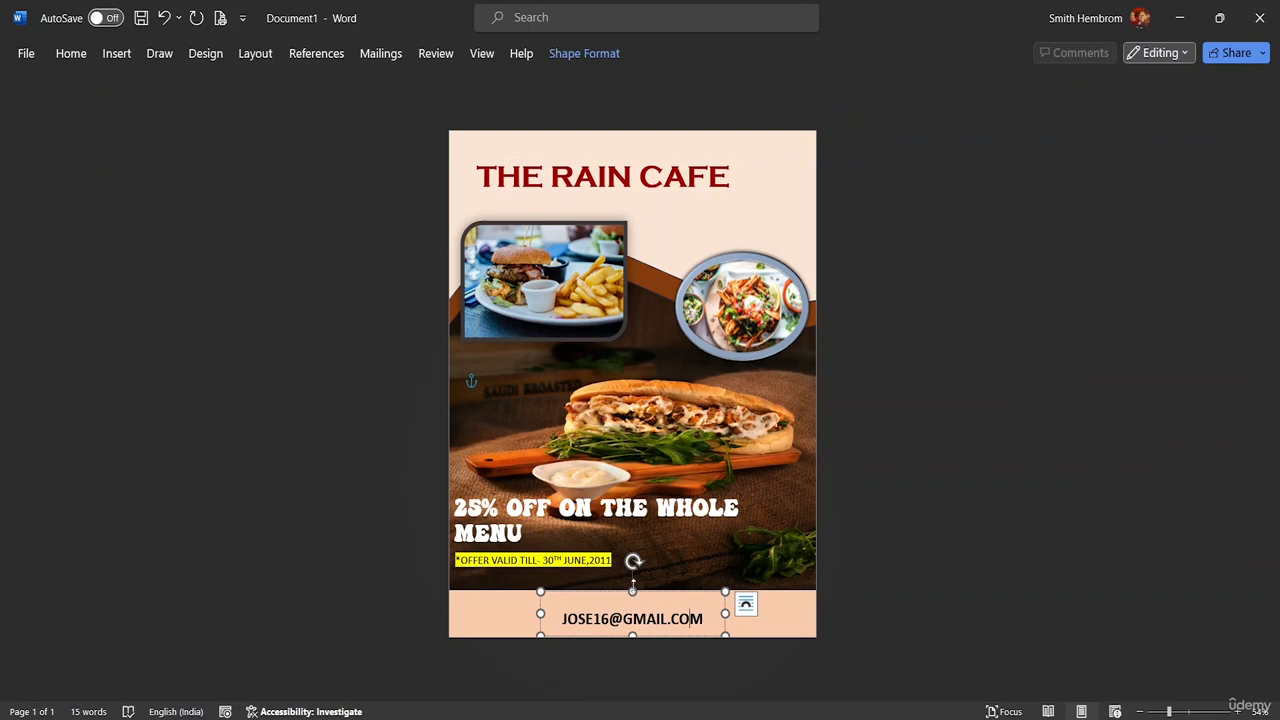
{"action": "left_click_drag", "start_coordinate": [643, 632], "coordinate": [623, 590]}
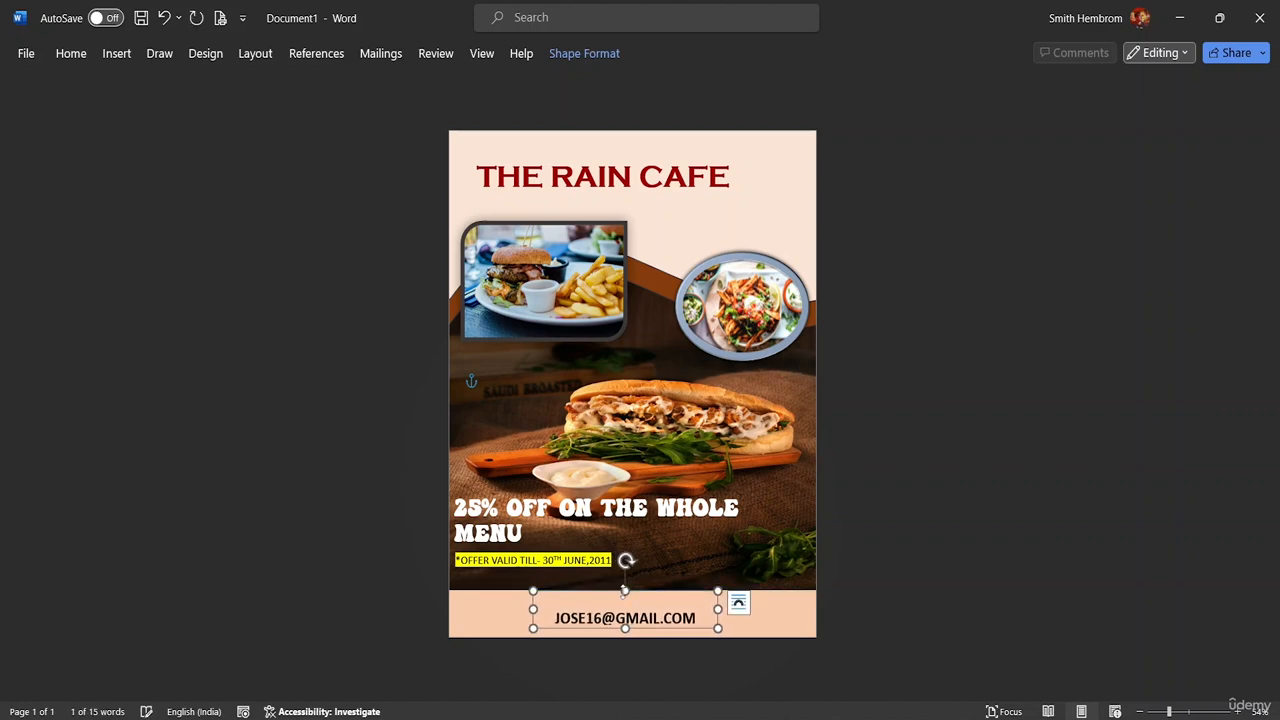
Select all of the e-mail address text with Home > Select > Select All
{"action": "left_click", "coordinate": [775, 622]}
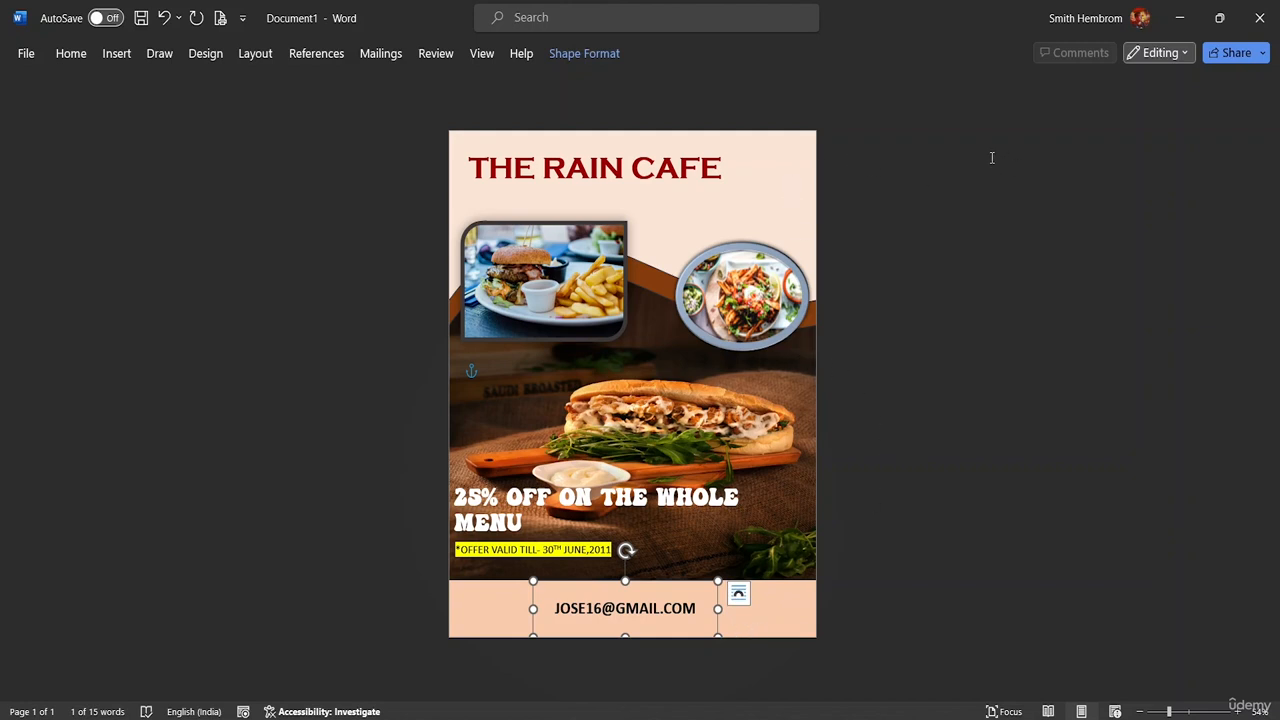
{"action": "left_click", "coordinate": [585, 54]}
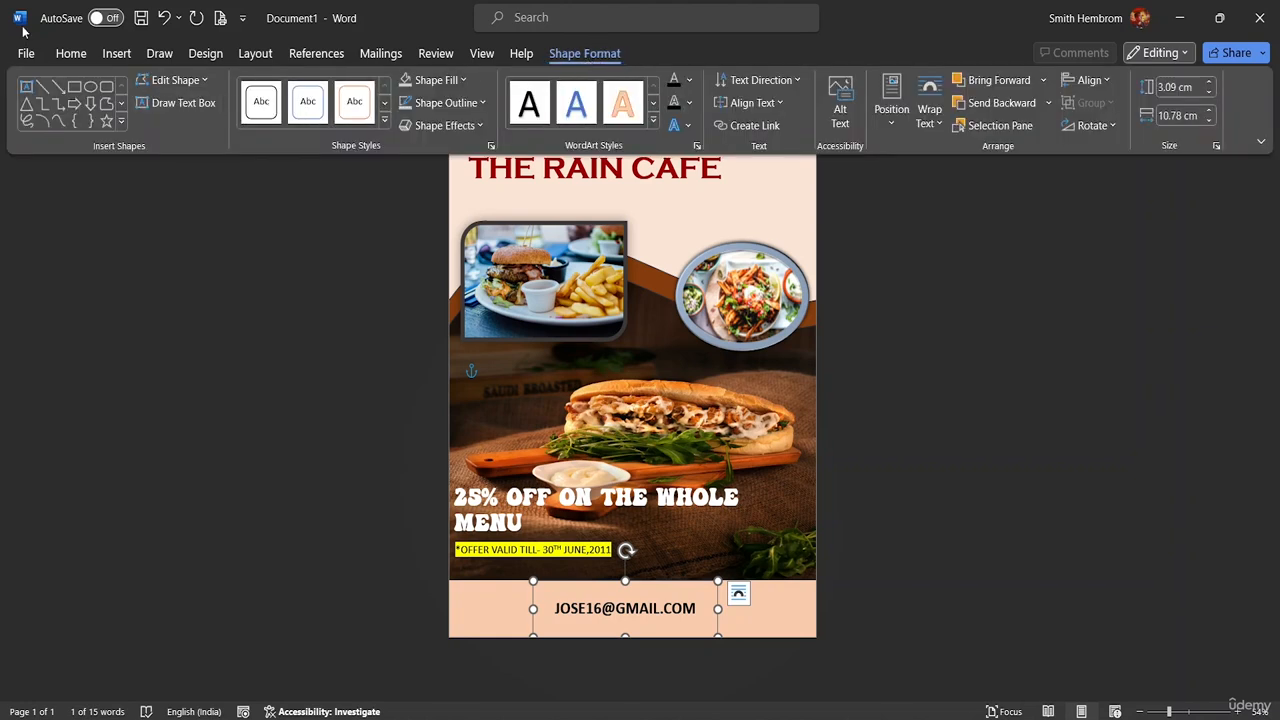
{"action": "left_click", "coordinate": [70, 53]}
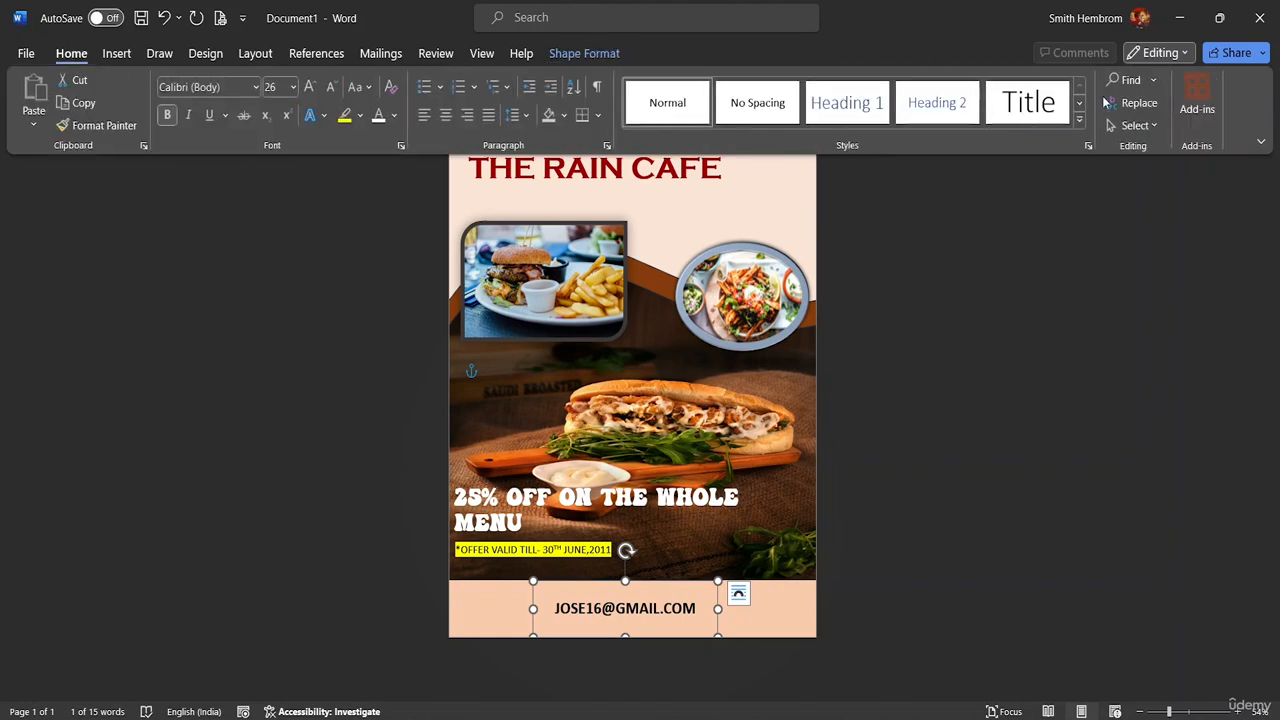
{"action": "left_click", "coordinate": [1134, 125]}
{"action": "left_click", "coordinate": [1138, 151]}
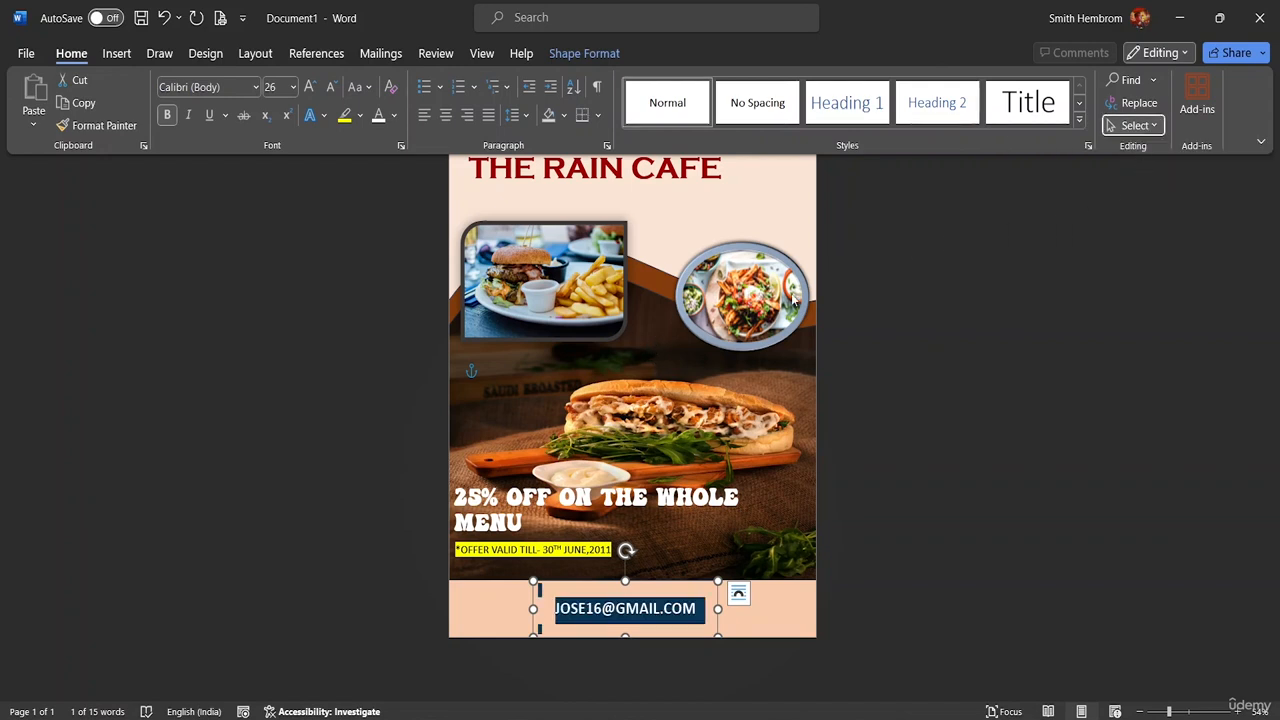
{"action": "left_click", "coordinate": [1150, 126]}
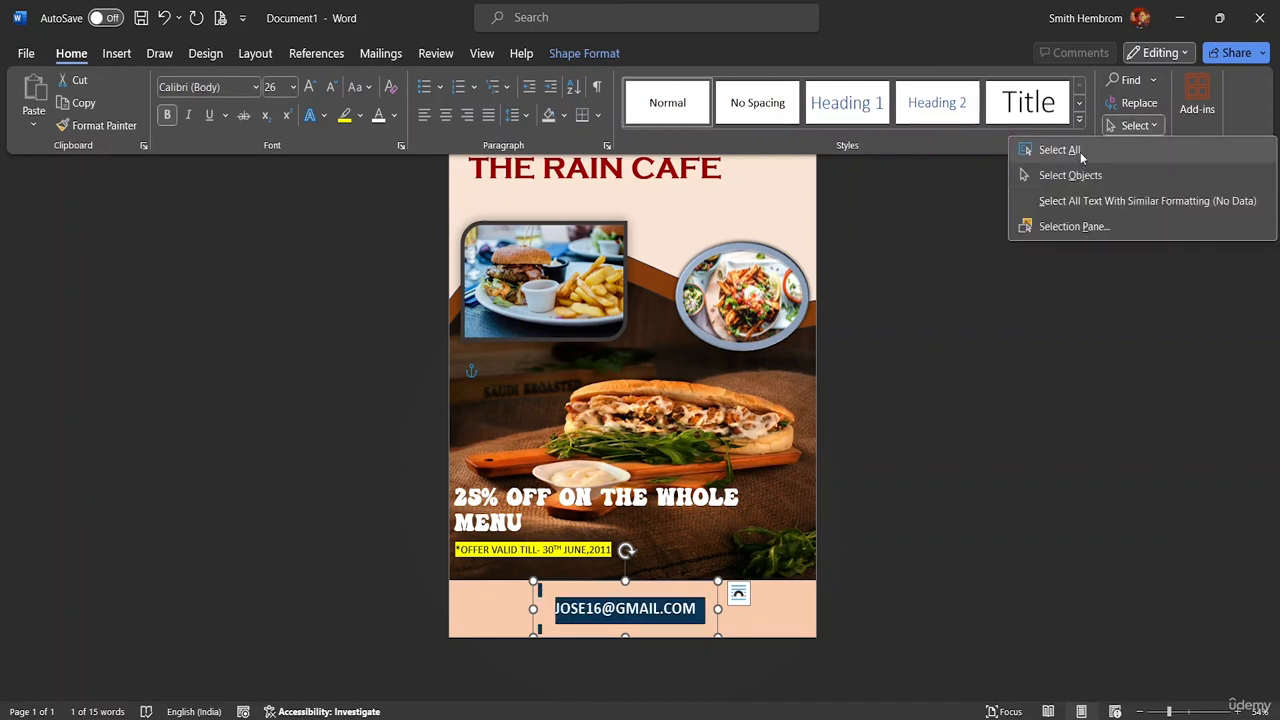
{"action": "left_click", "coordinate": [982, 218]}
{"action": "right_click", "coordinate": [665, 320]}
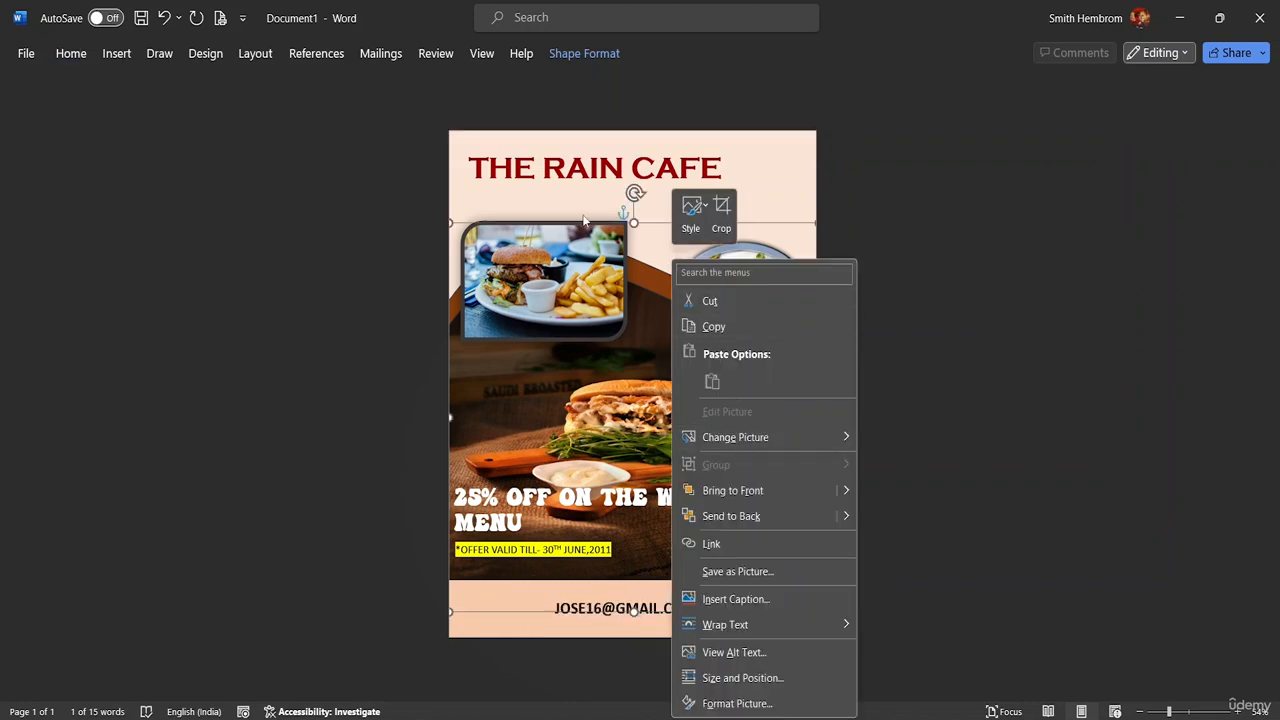
{"action": "left_click", "coordinate": [569, 186]}
{"action": "left_click", "coordinate": [453, 137]}
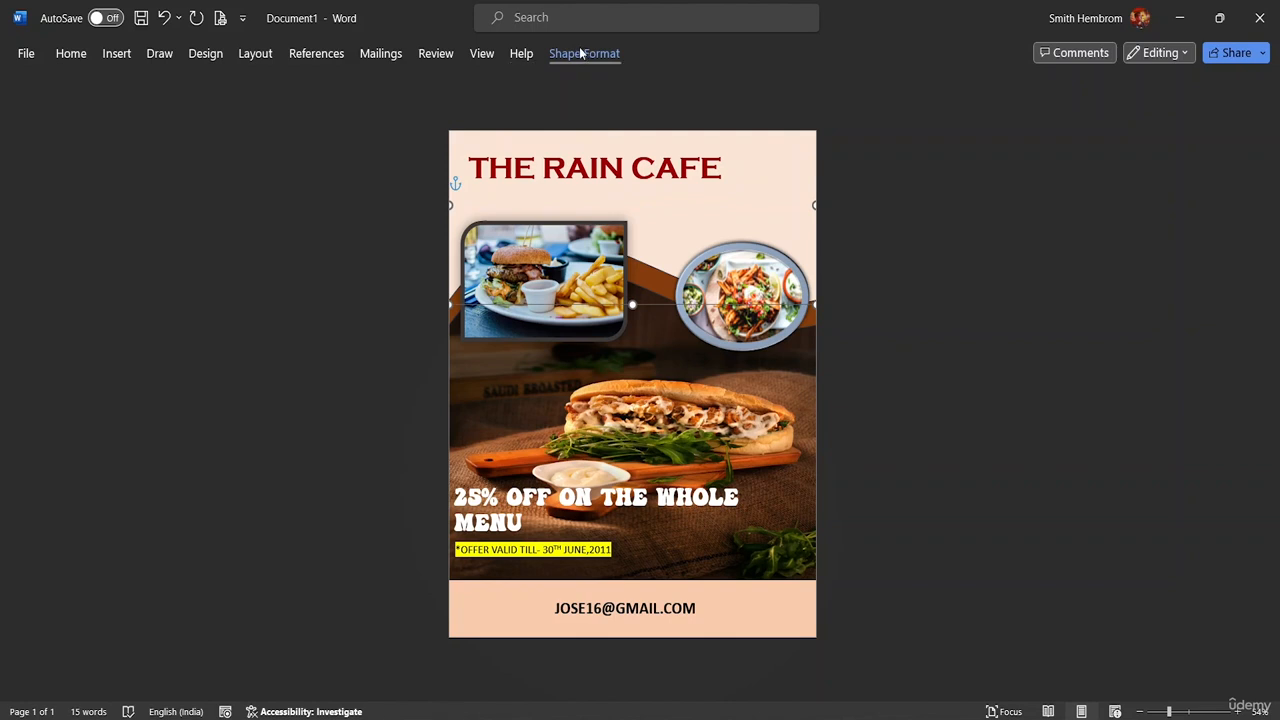
{"action": "left_click", "coordinate": [71, 53]}
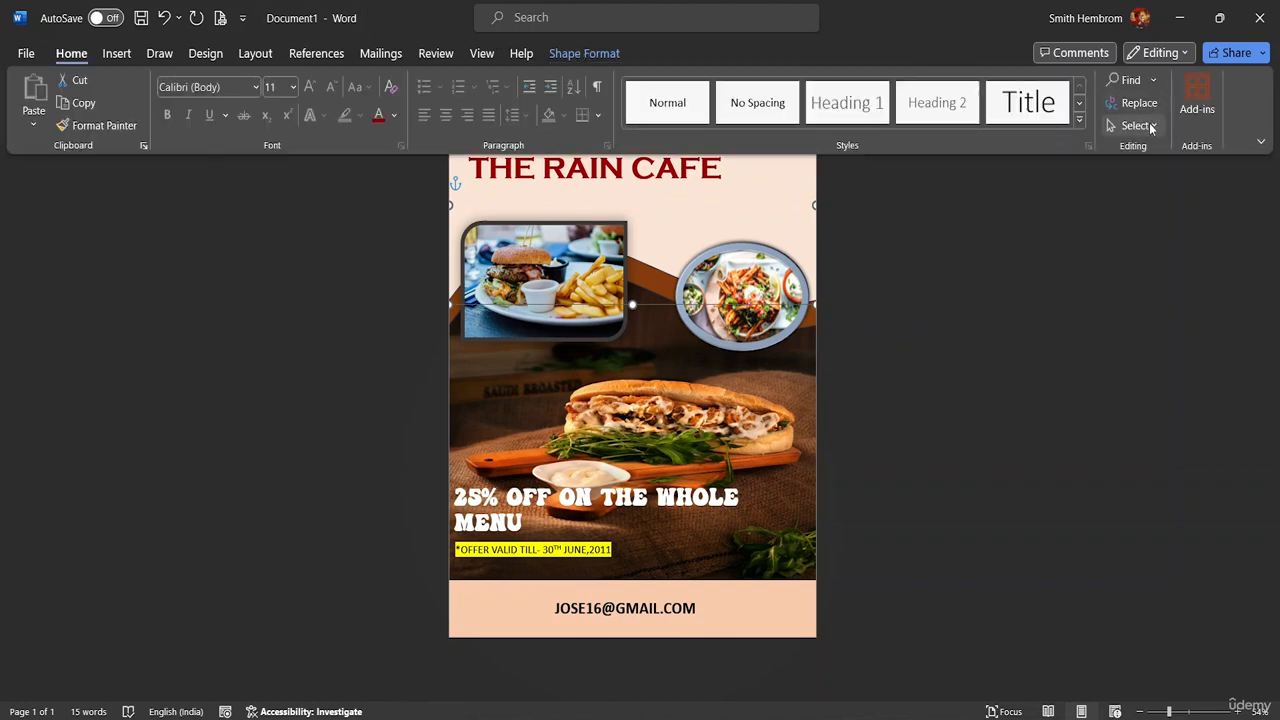
{"action": "left_click", "coordinate": [1150, 127]}
{"action": "left_click", "coordinate": [1093, 180]}
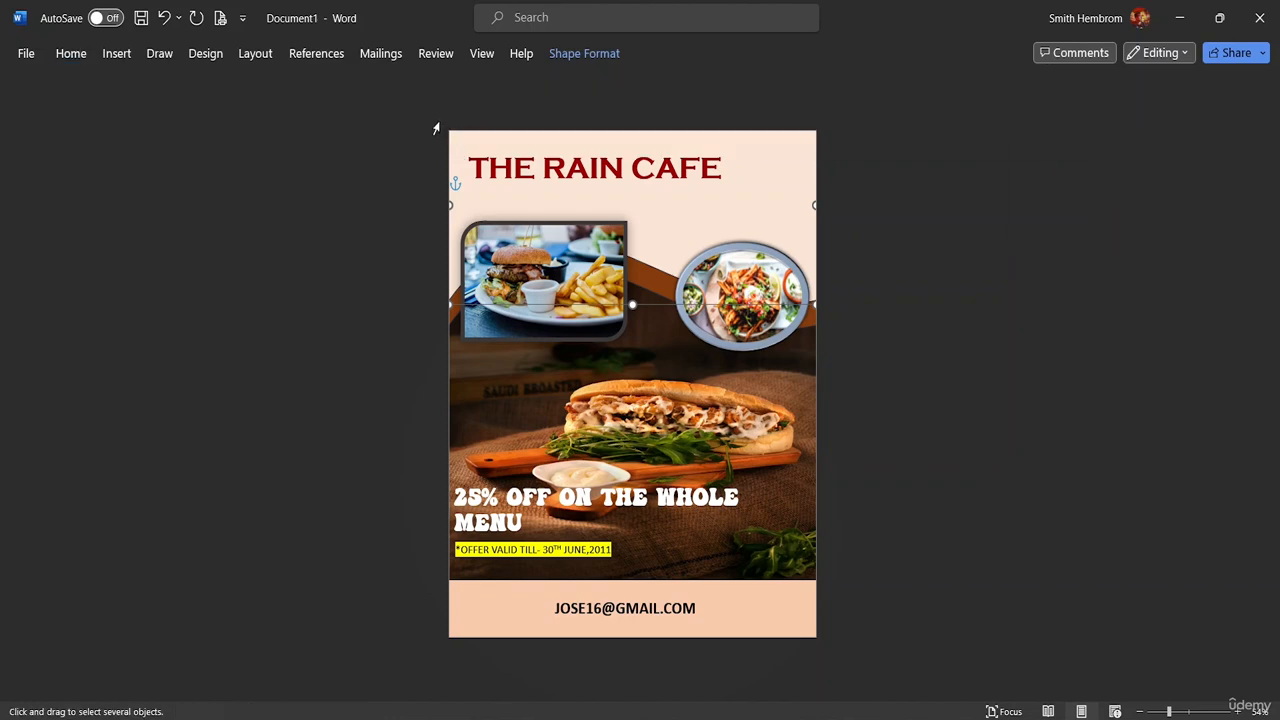
{"action": "left_click_drag", "start_coordinate": [436, 128], "coordinate": [549, 548]}
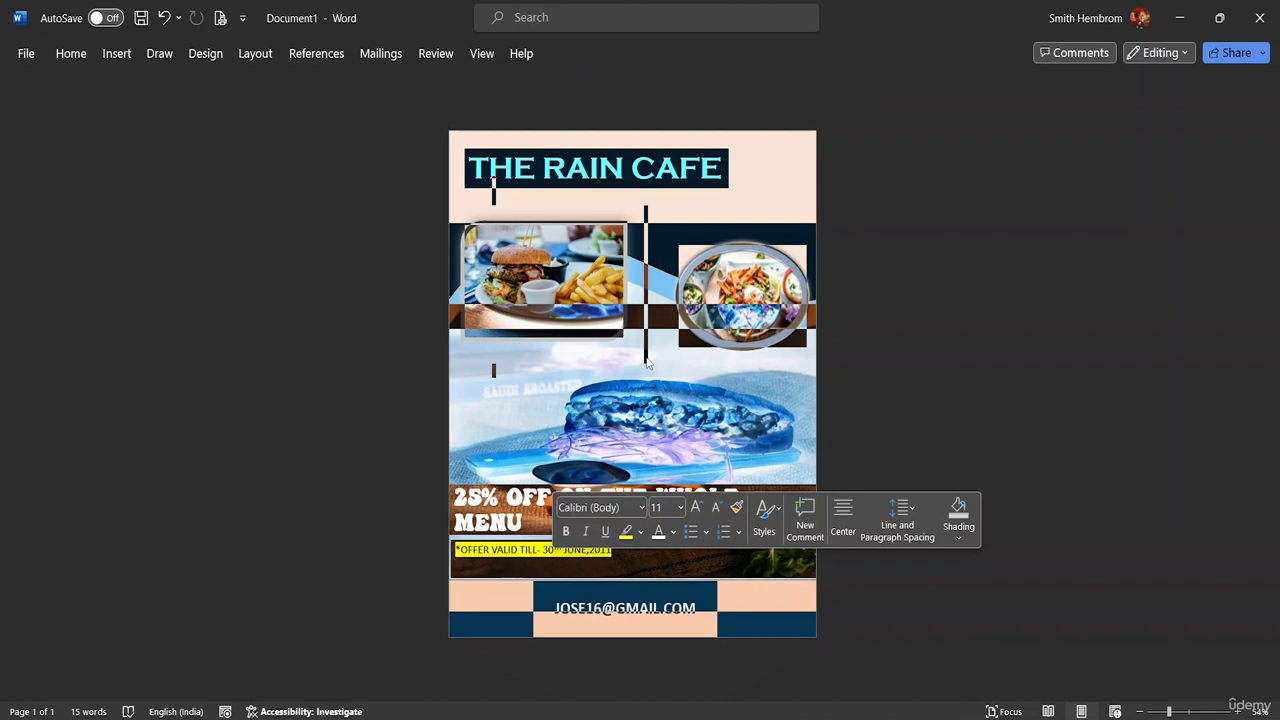
{"action": "right_click", "coordinate": [701, 328]}
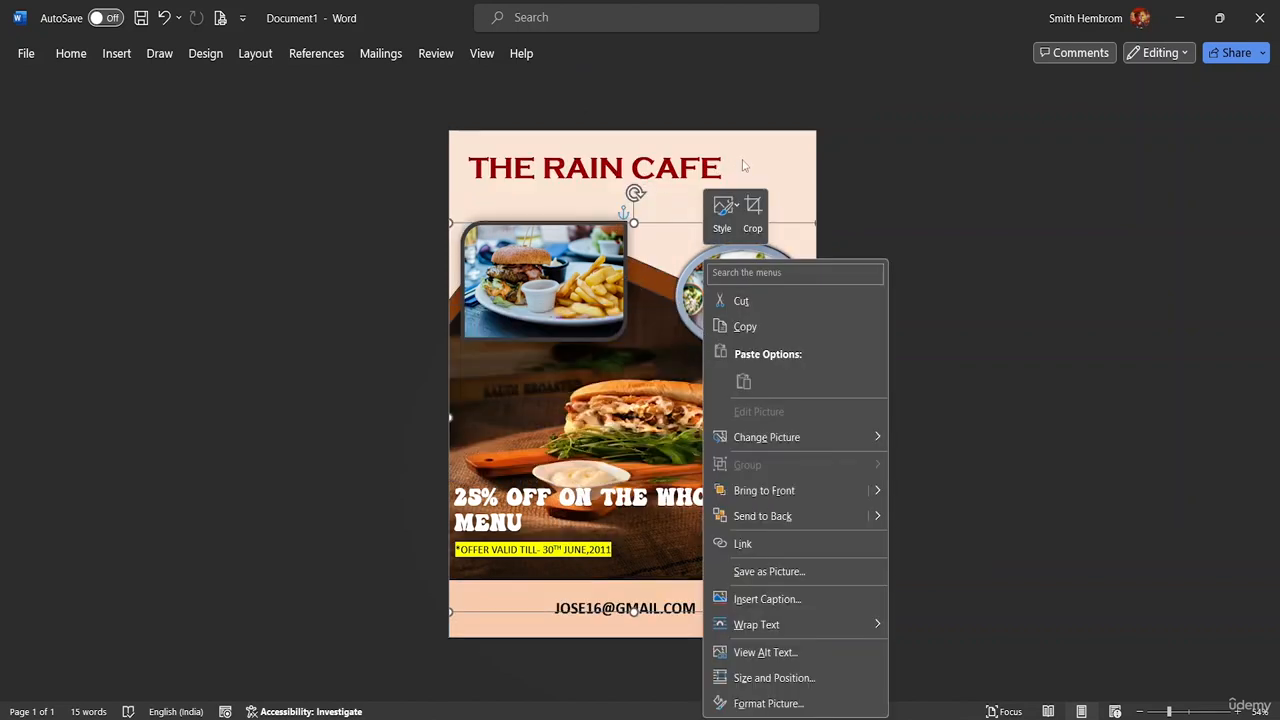
{"action": "key", "text": "Escape"}
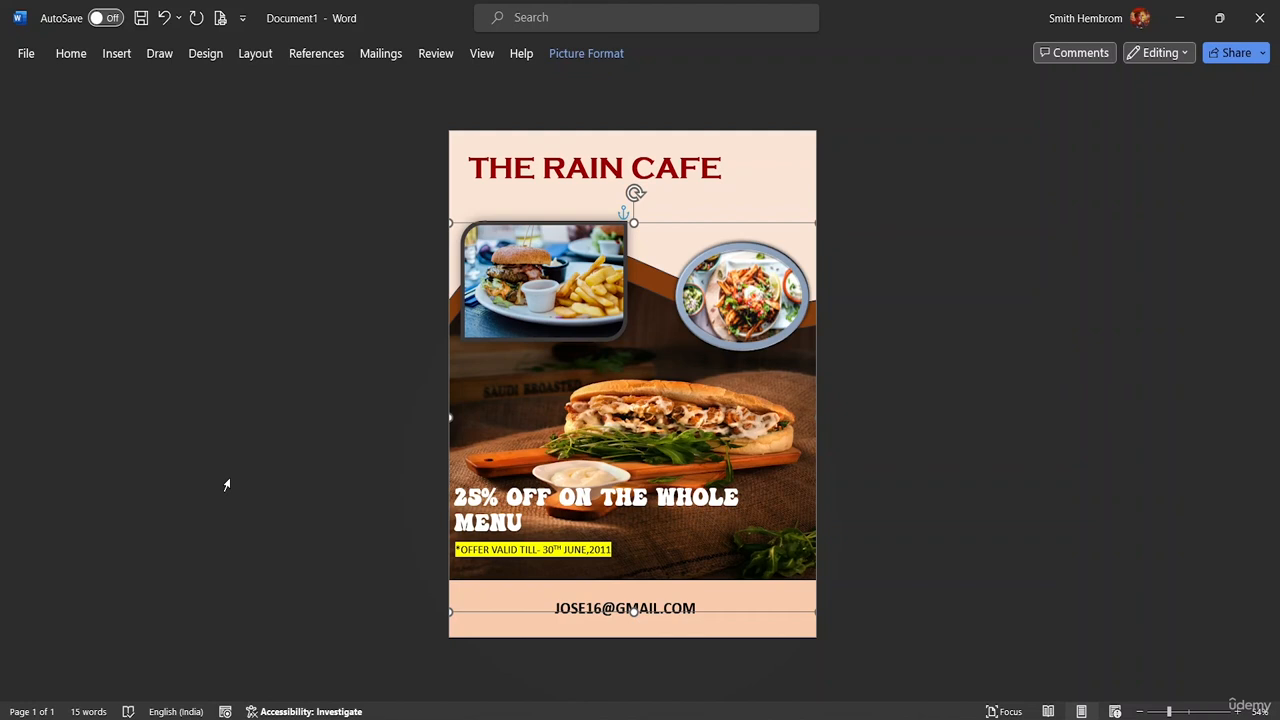
Start saving under the name 'Flyer Design' and open More locations on the Save As page
{"action": "key", "text": "ctrl+s"}
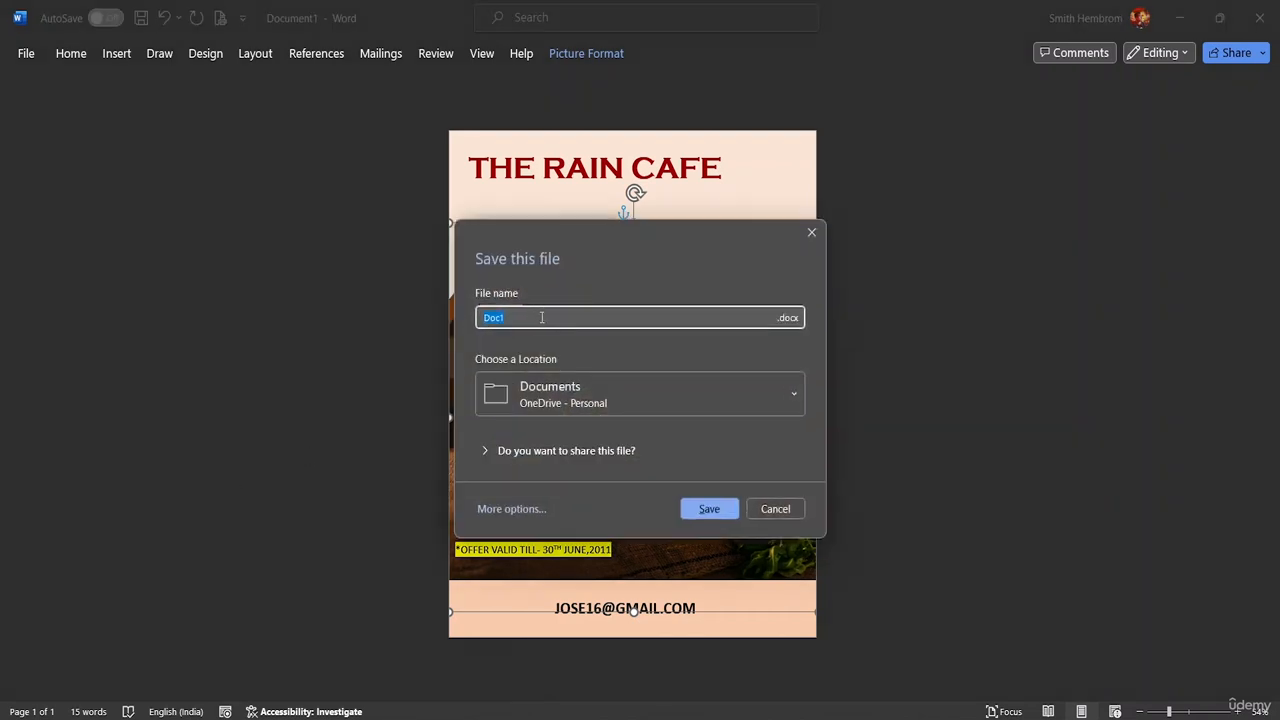
{"action": "key", "text": "BackSpace"}
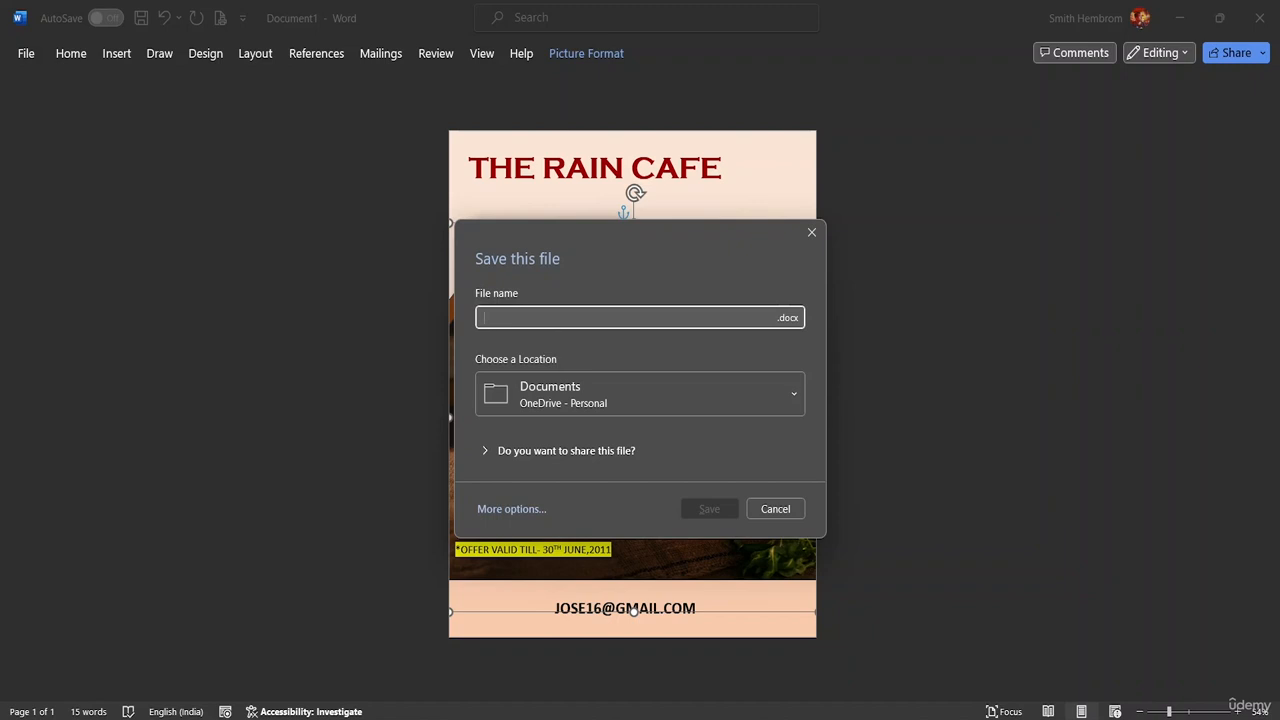
{"action": "type", "text": "Fly"}
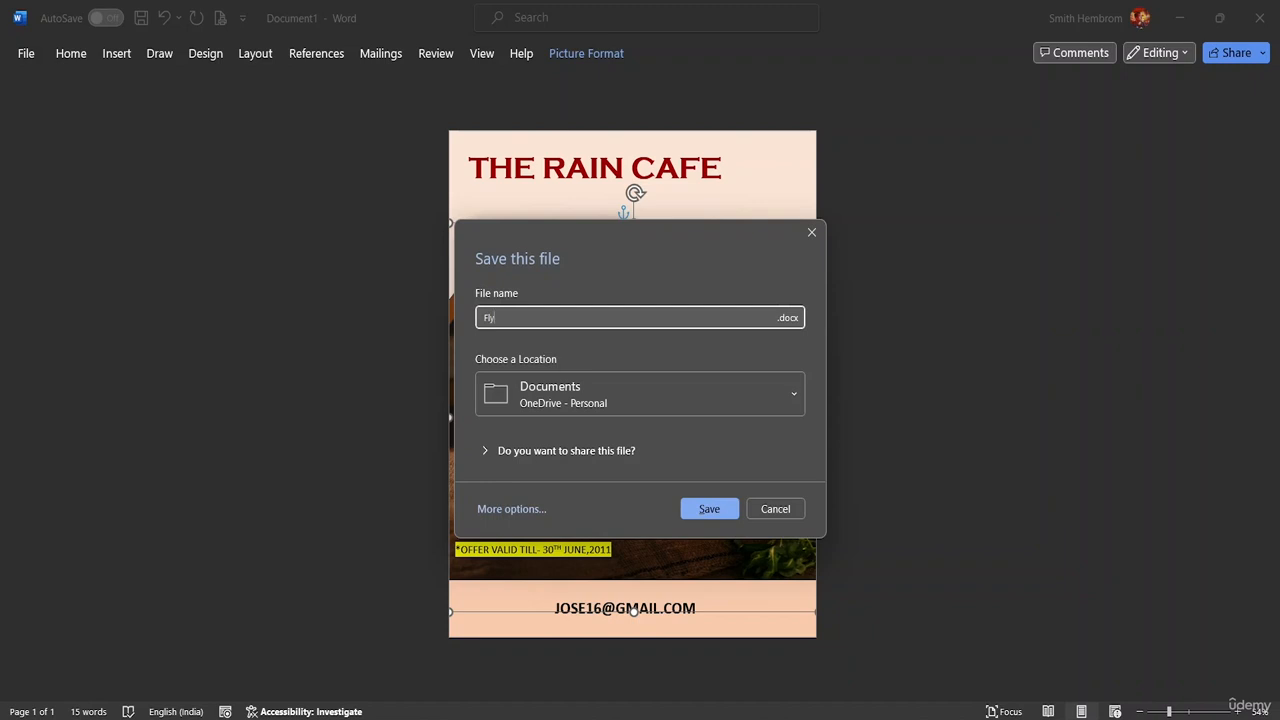
{"action": "type", "text": "er Design"}
{"action": "left_click", "coordinate": [746, 398]}
{"action": "scroll", "coordinate": [683, 257], "scroll_direction": "down", "scroll_amount": 2}
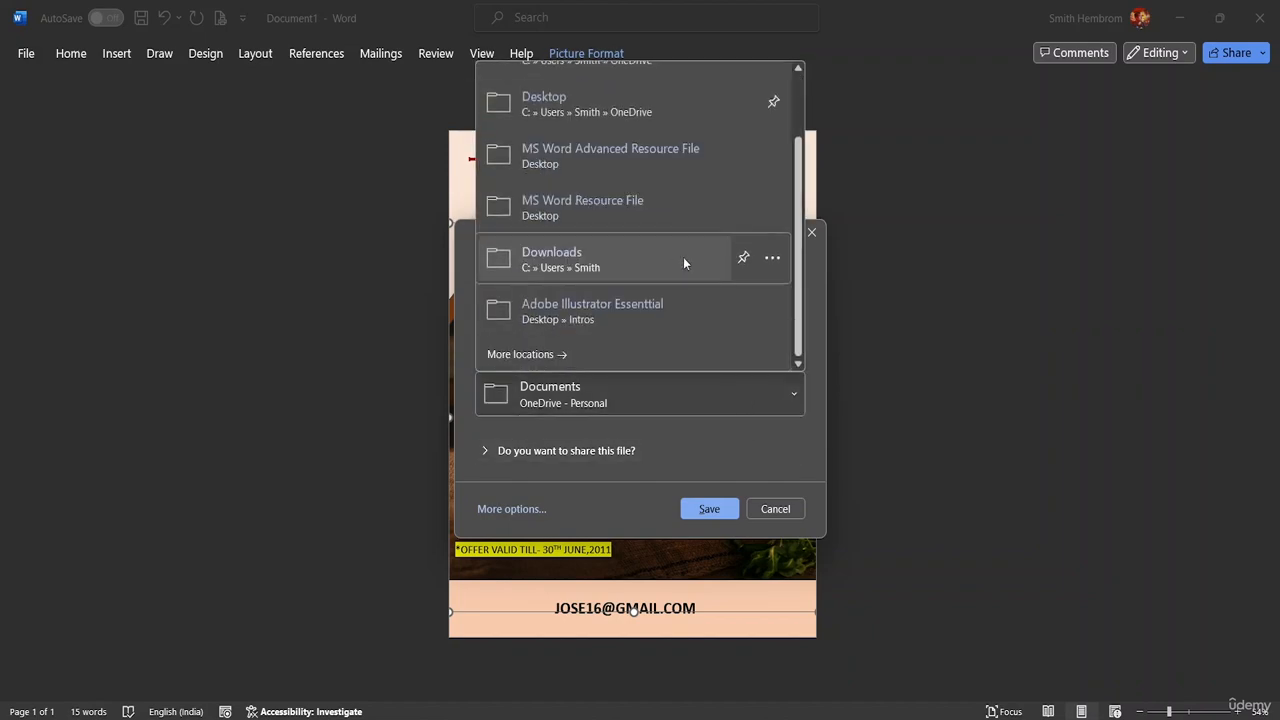
{"action": "left_click", "coordinate": [611, 358]}
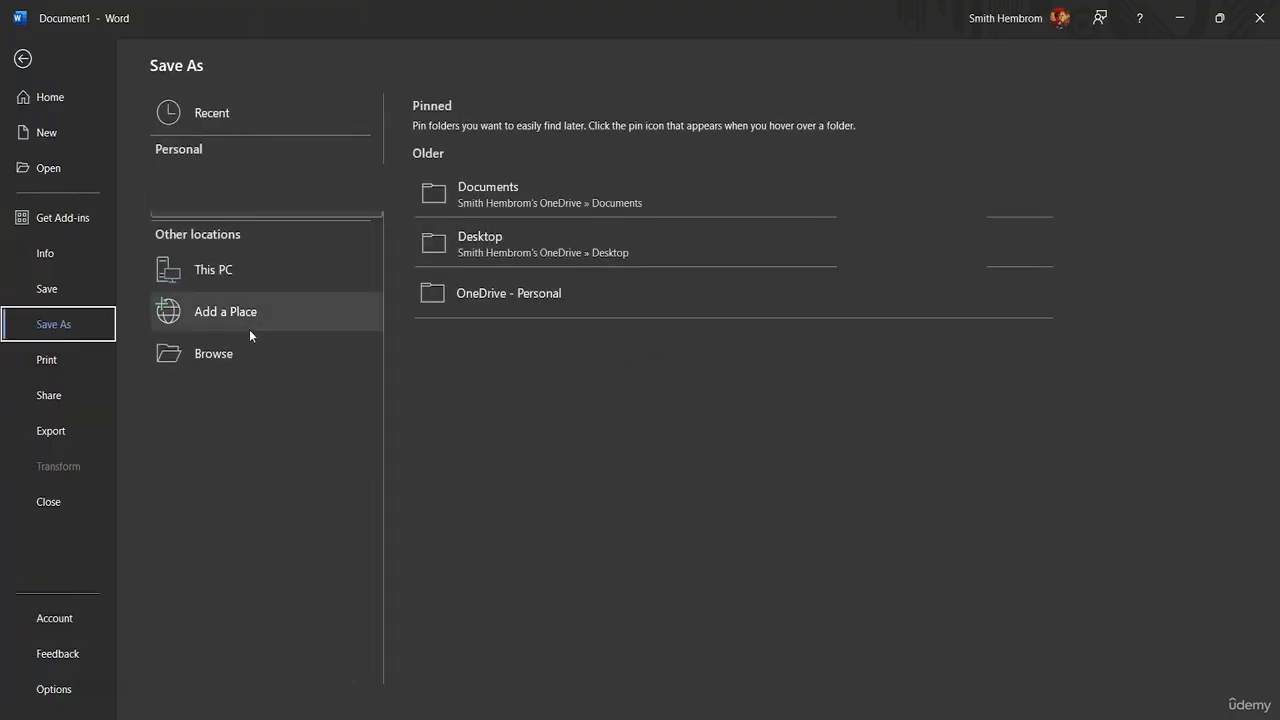
Save as 'Flyer Design' in MS Word Advanced Resource File, then show the print preview
{"action": "left_click", "coordinate": [240, 353]}
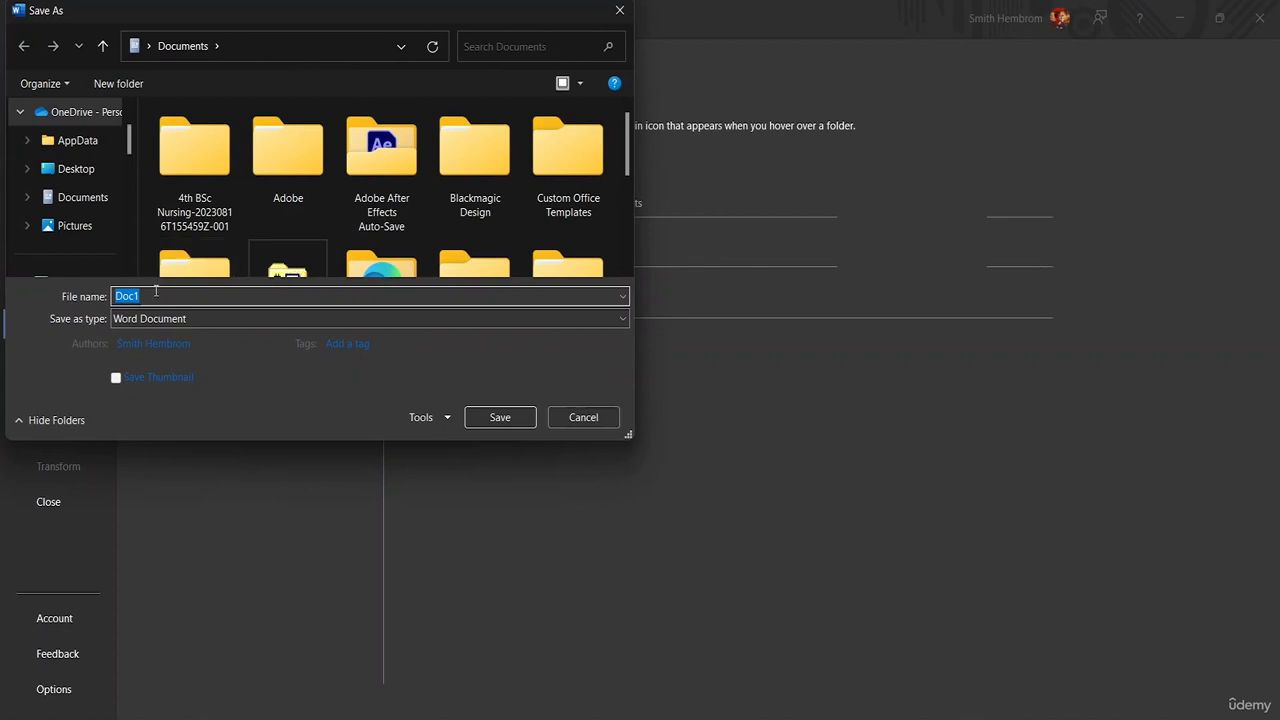
{"action": "scroll", "coordinate": [100, 197], "scroll_direction": "down", "scroll_amount": 3}
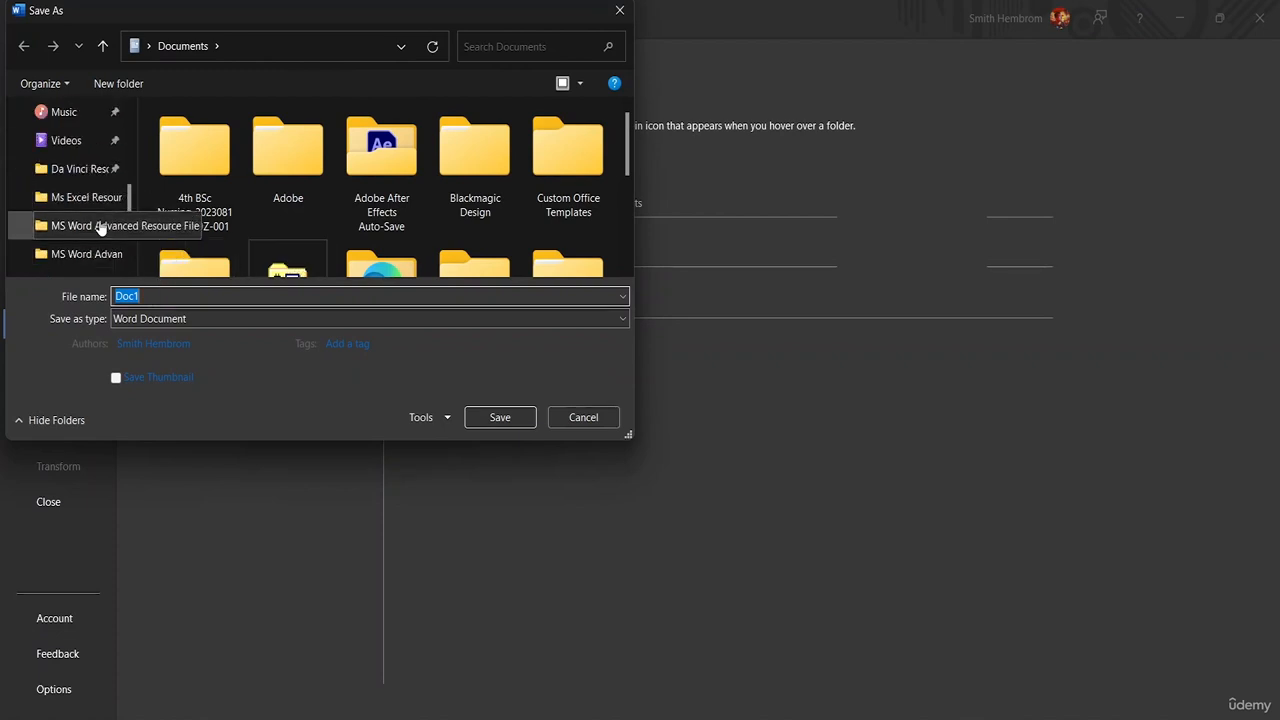
{"action": "left_click", "coordinate": [100, 227]}
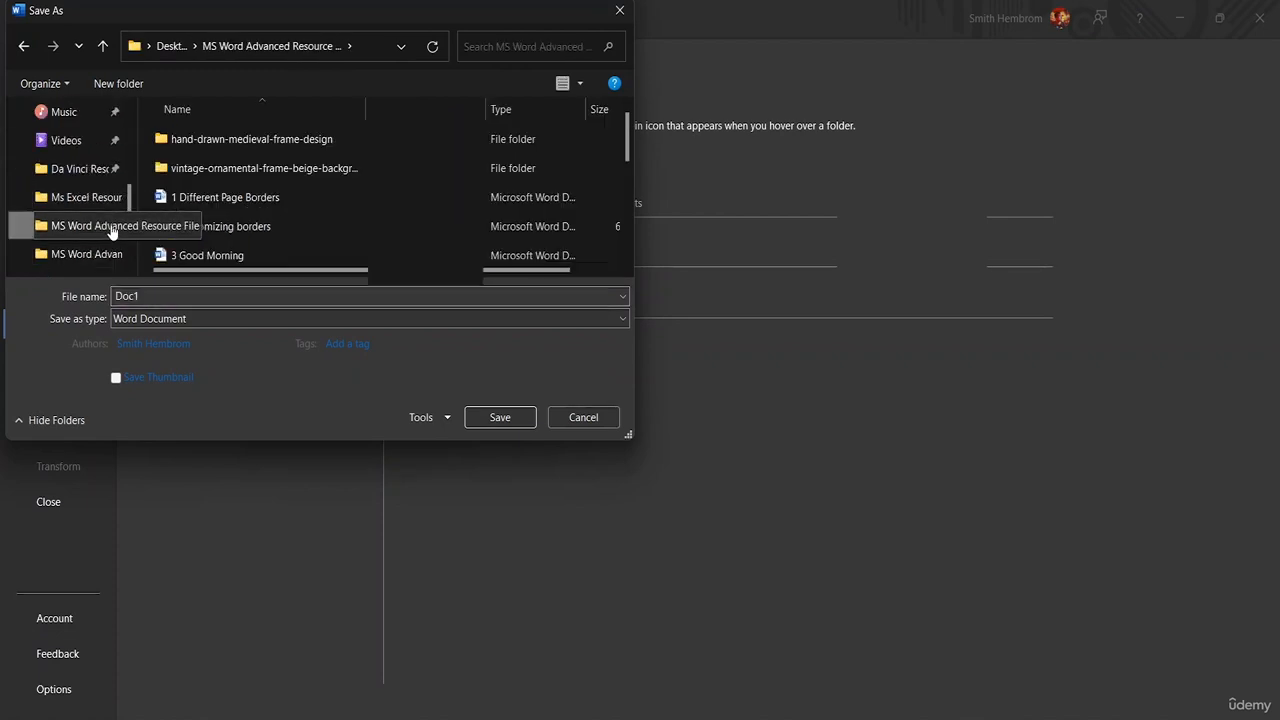
{"action": "double_click", "coordinate": [157, 296]}
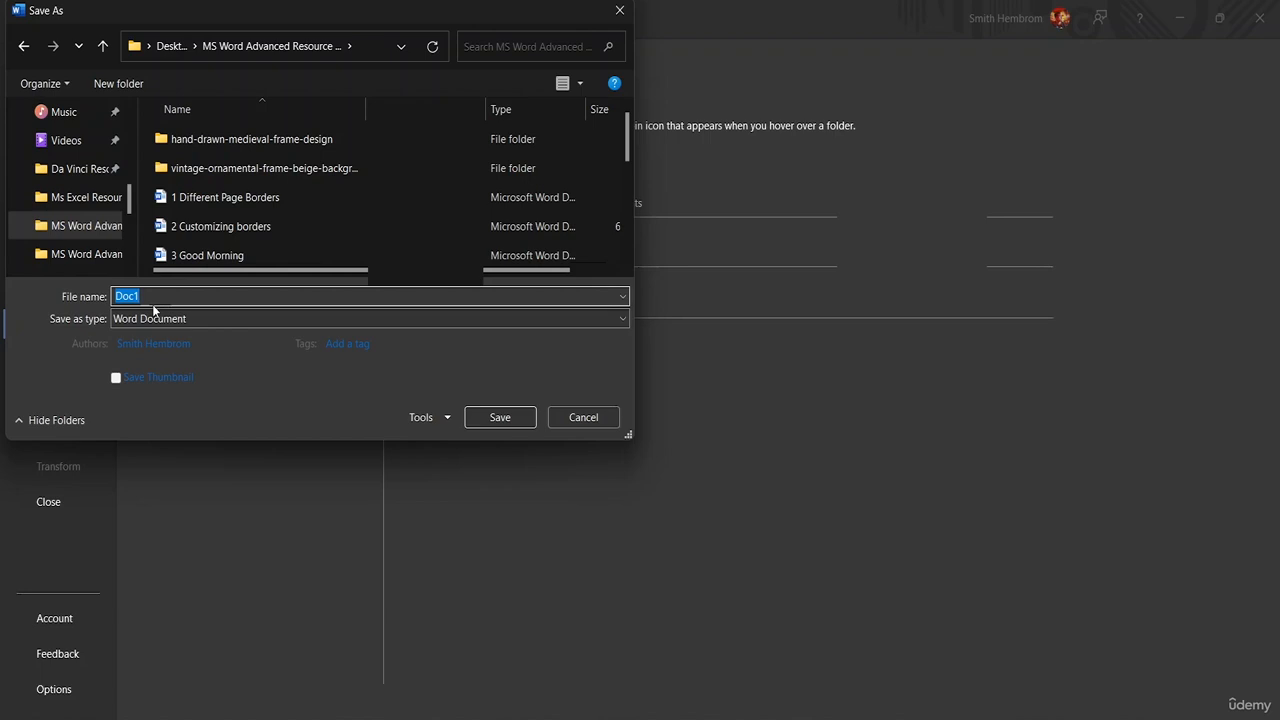
{"action": "key", "text": "BackSpace"}
{"action": "type", "text": "Flyer De"}
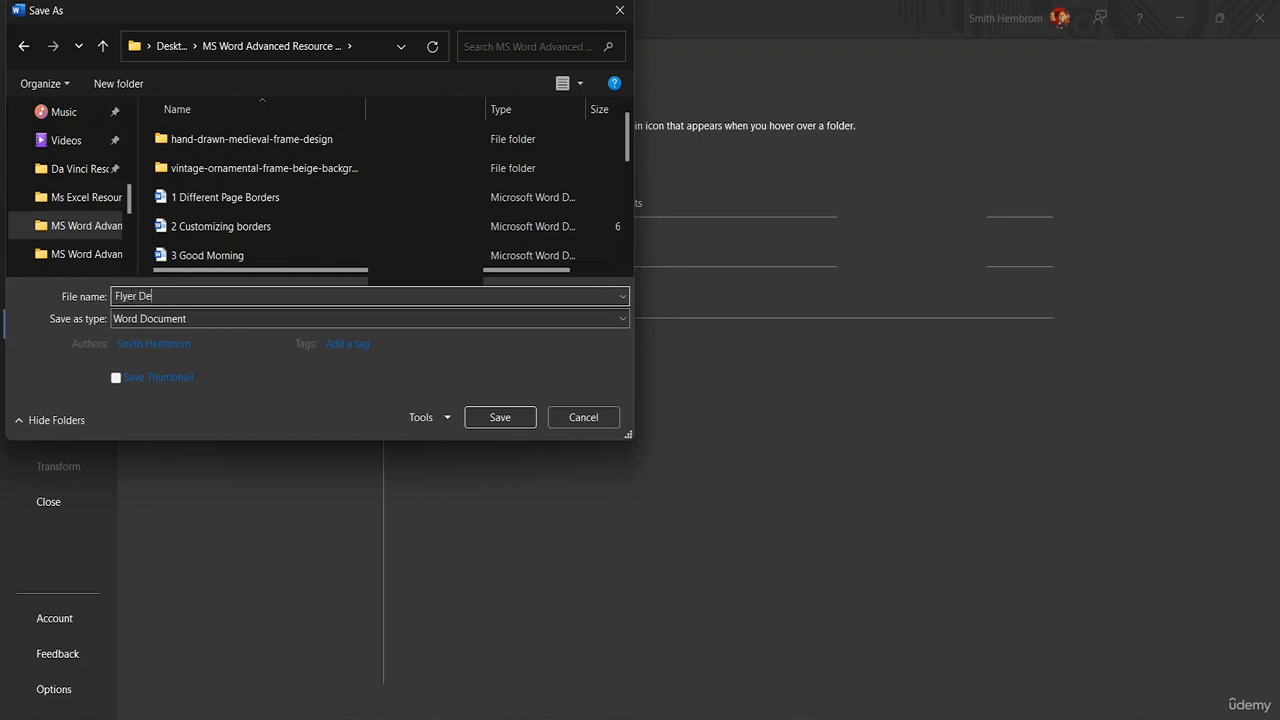
{"action": "type", "text": "sign"}
{"action": "scroll", "coordinate": [361, 233], "scroll_direction": "down", "scroll_amount": 1}
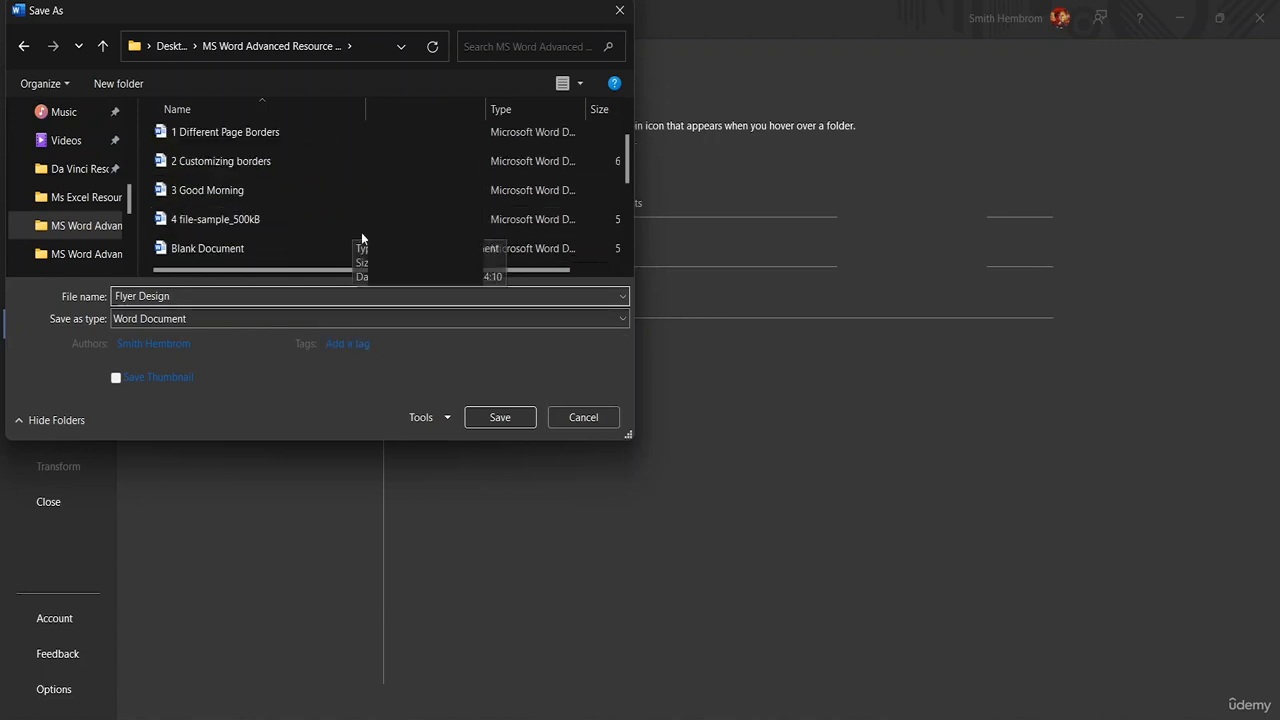
{"action": "left_click", "coordinate": [500, 416]}
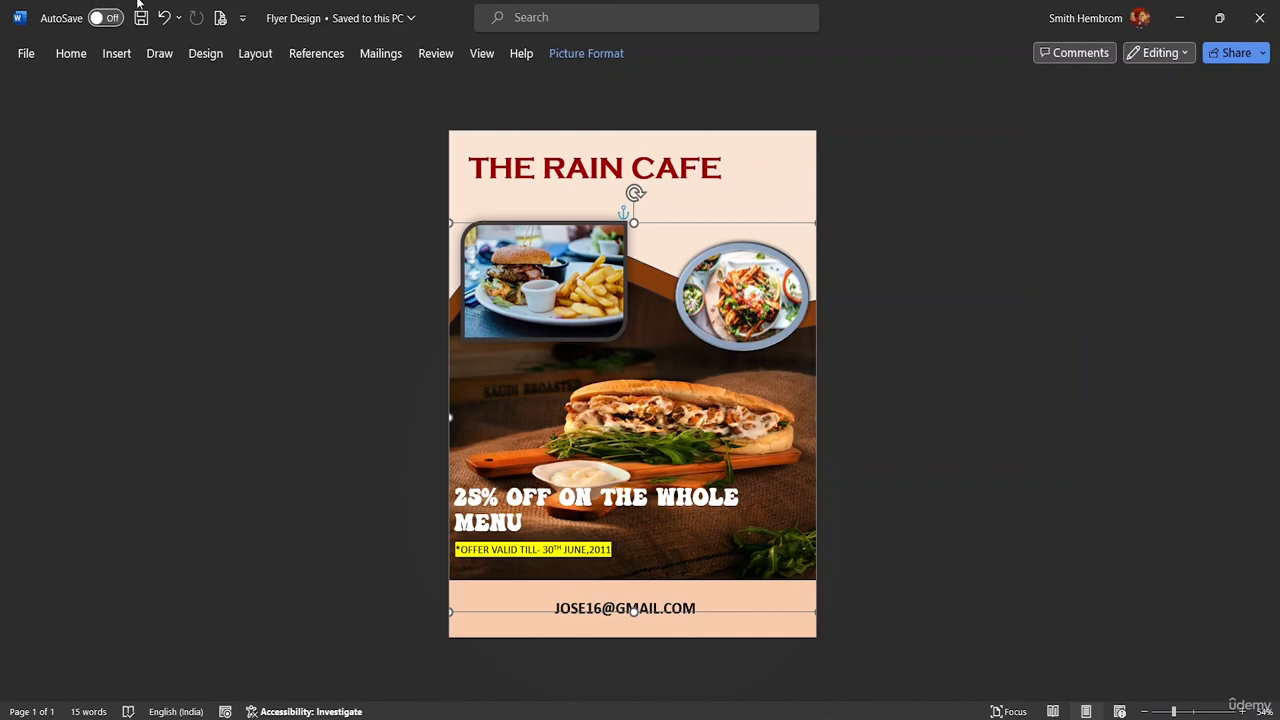
{"action": "left_click", "coordinate": [32, 60]}
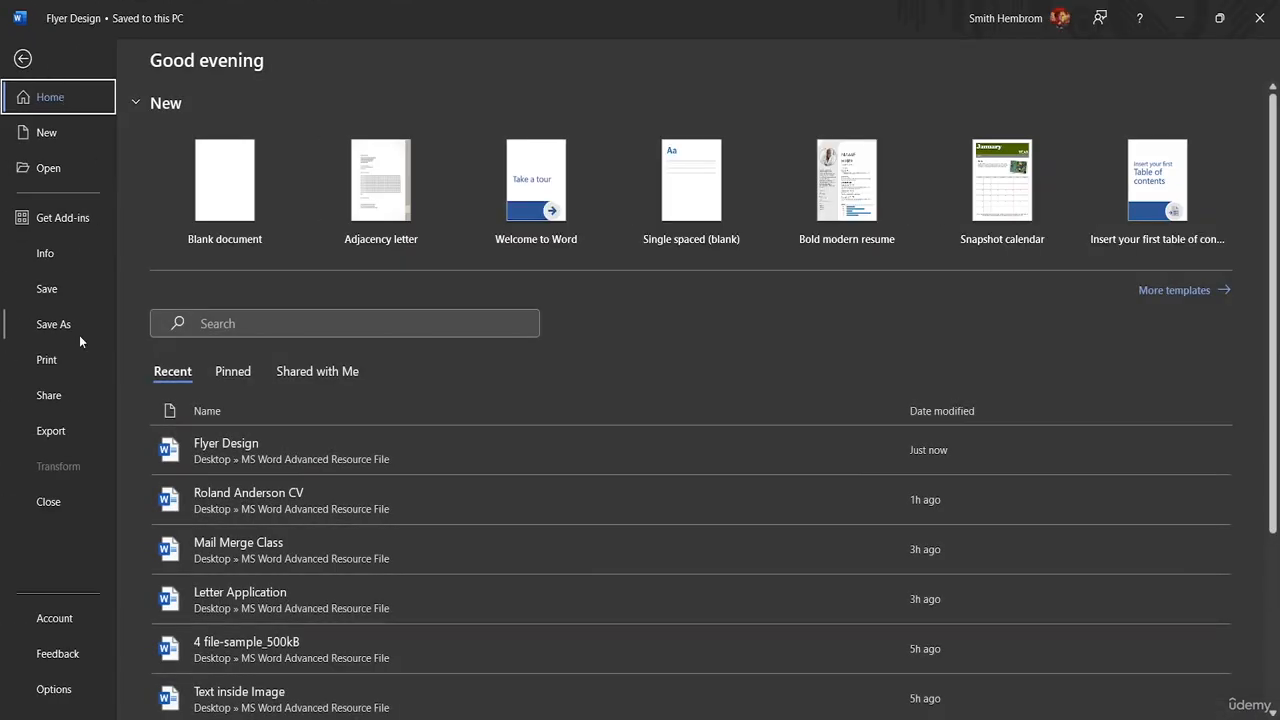
{"action": "left_click", "coordinate": [62, 367]}
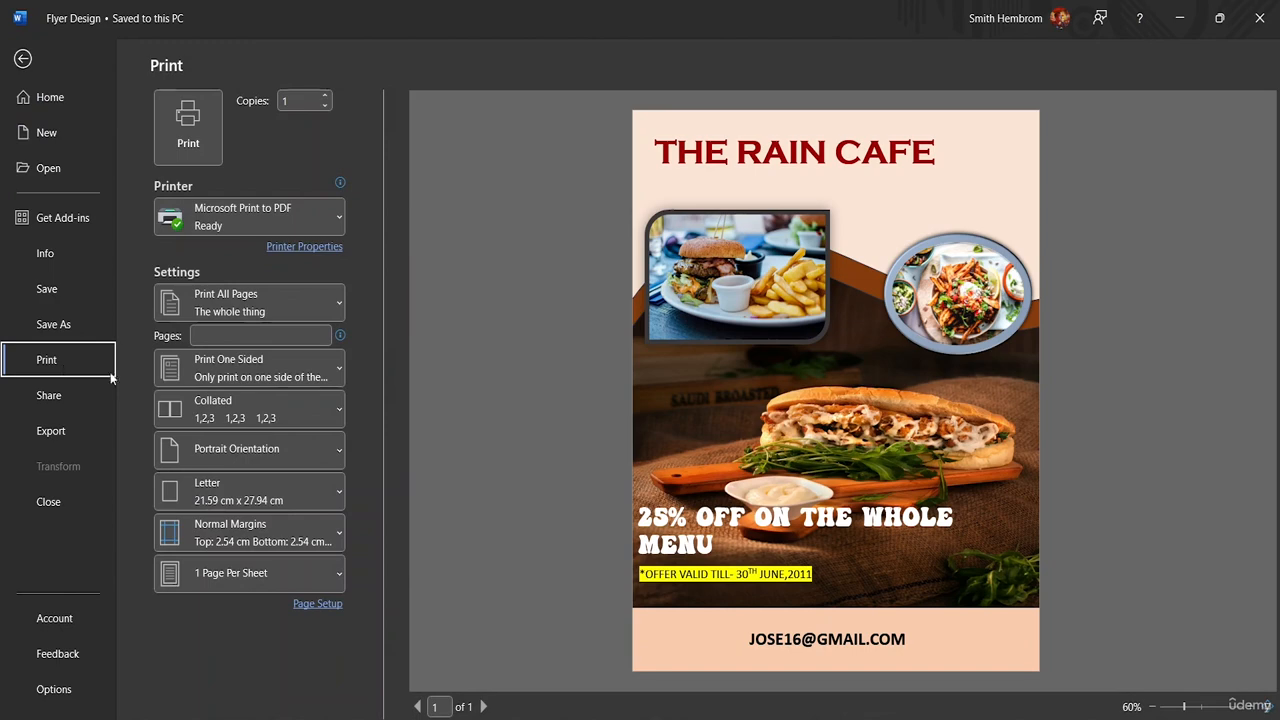